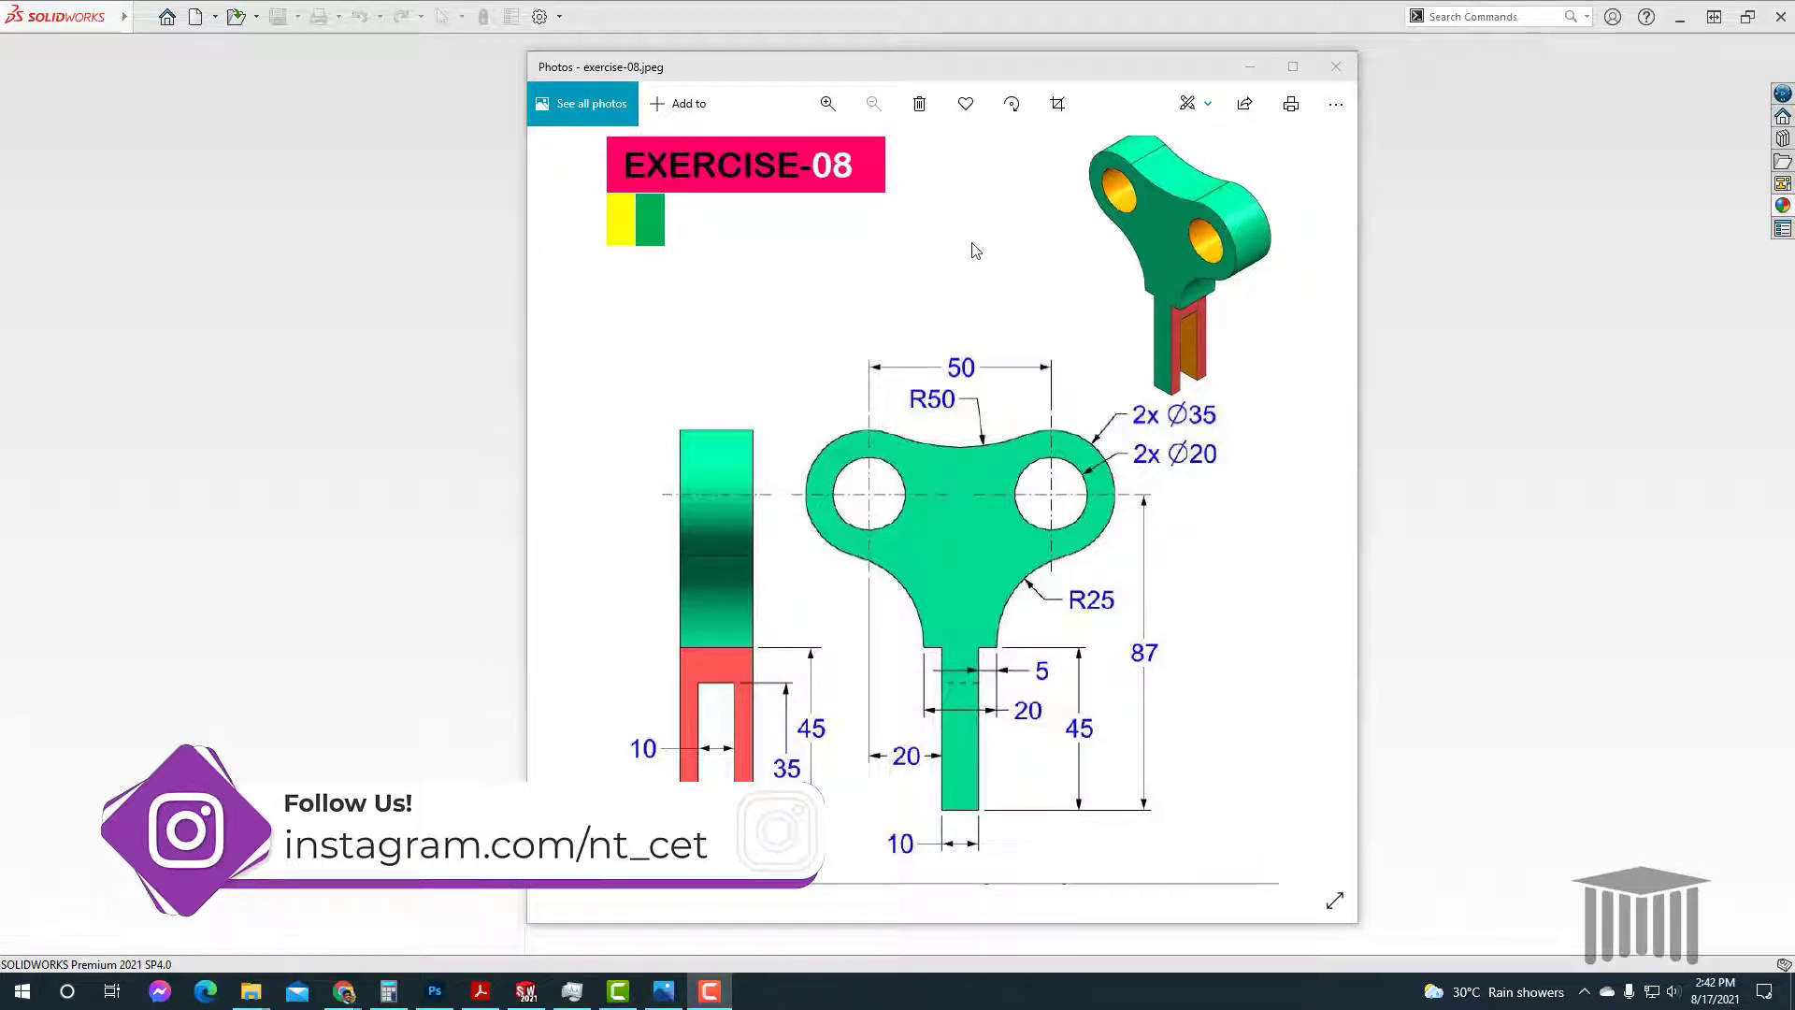
Step: Create a new part document and start a sketch on the Front Plane
click(195, 16)
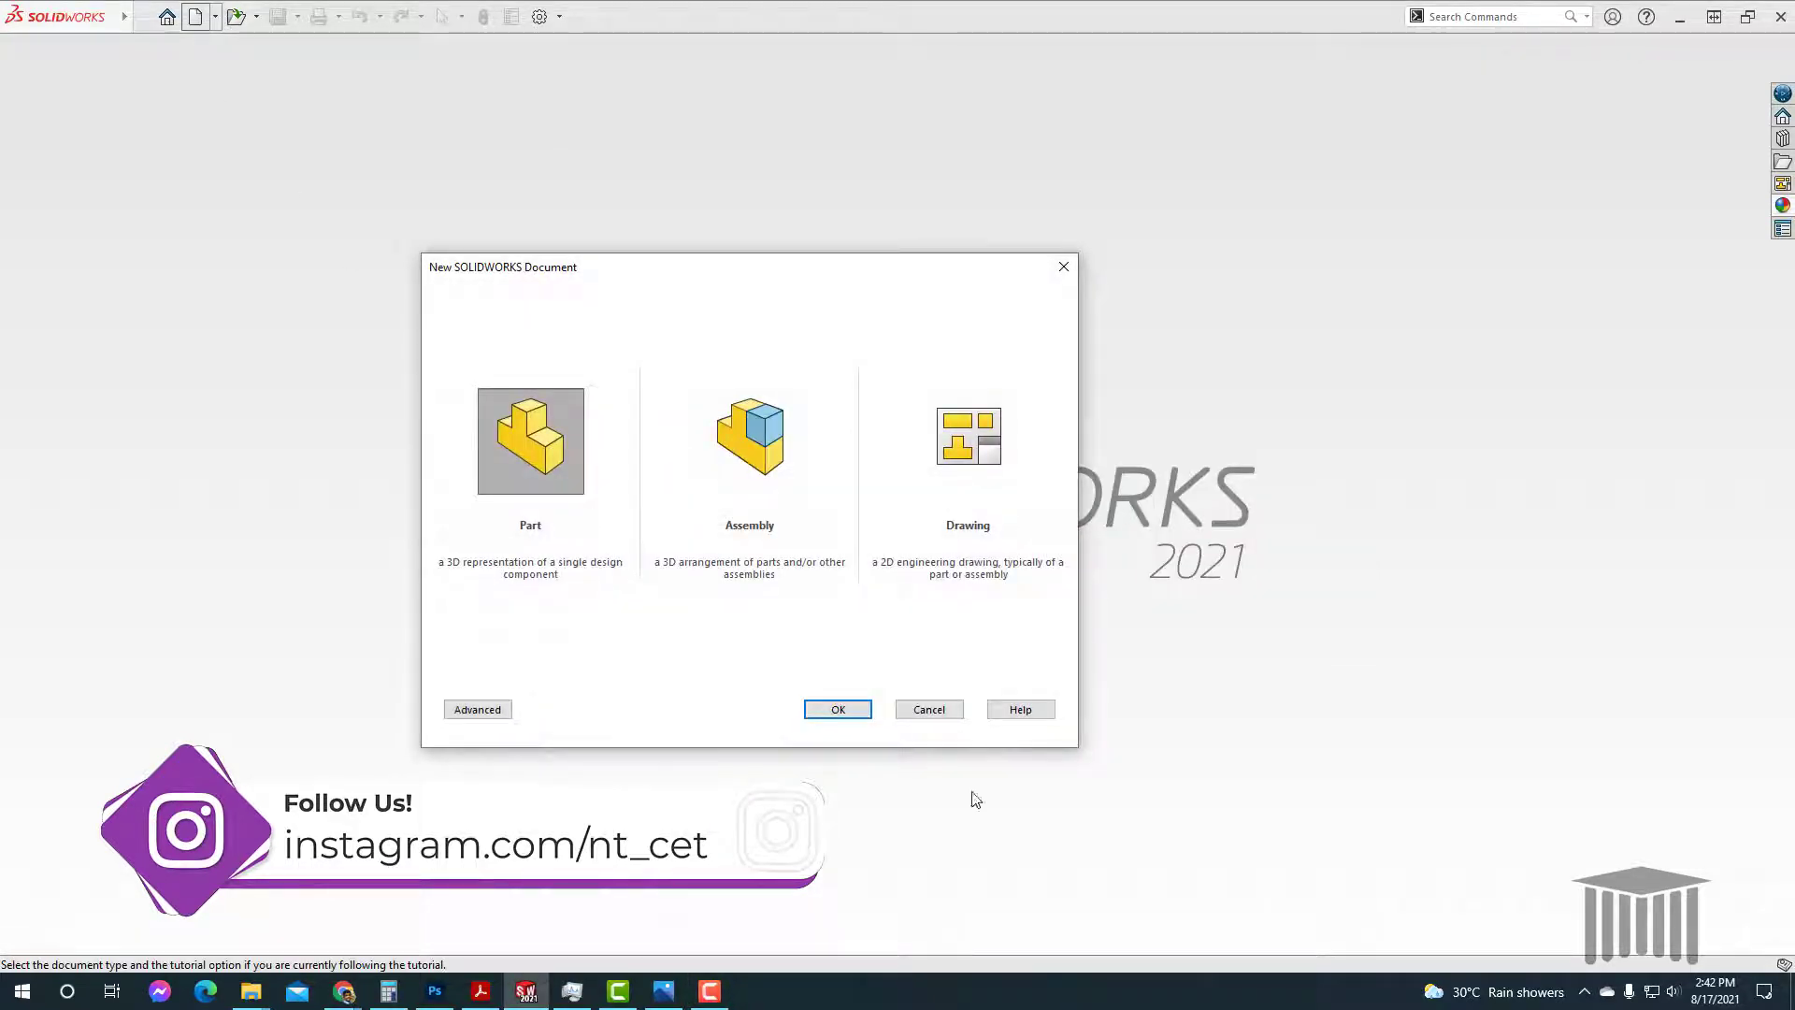
click(833, 710)
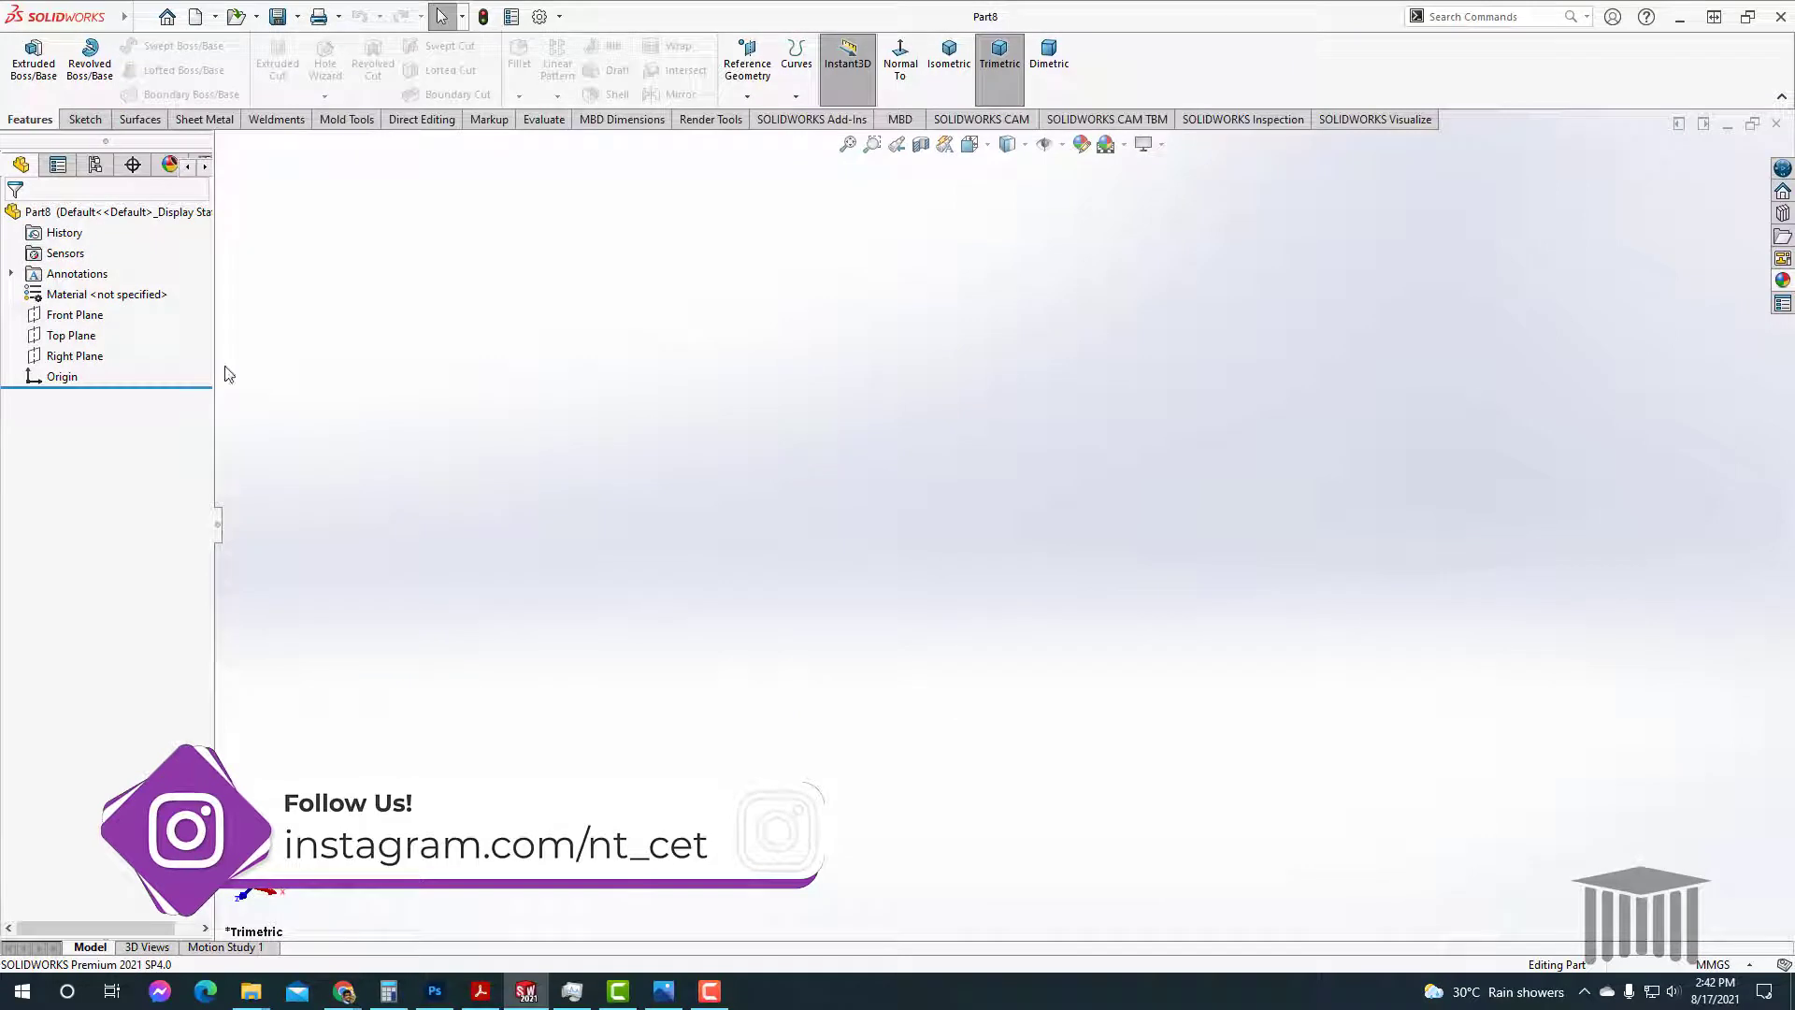
click(75, 316)
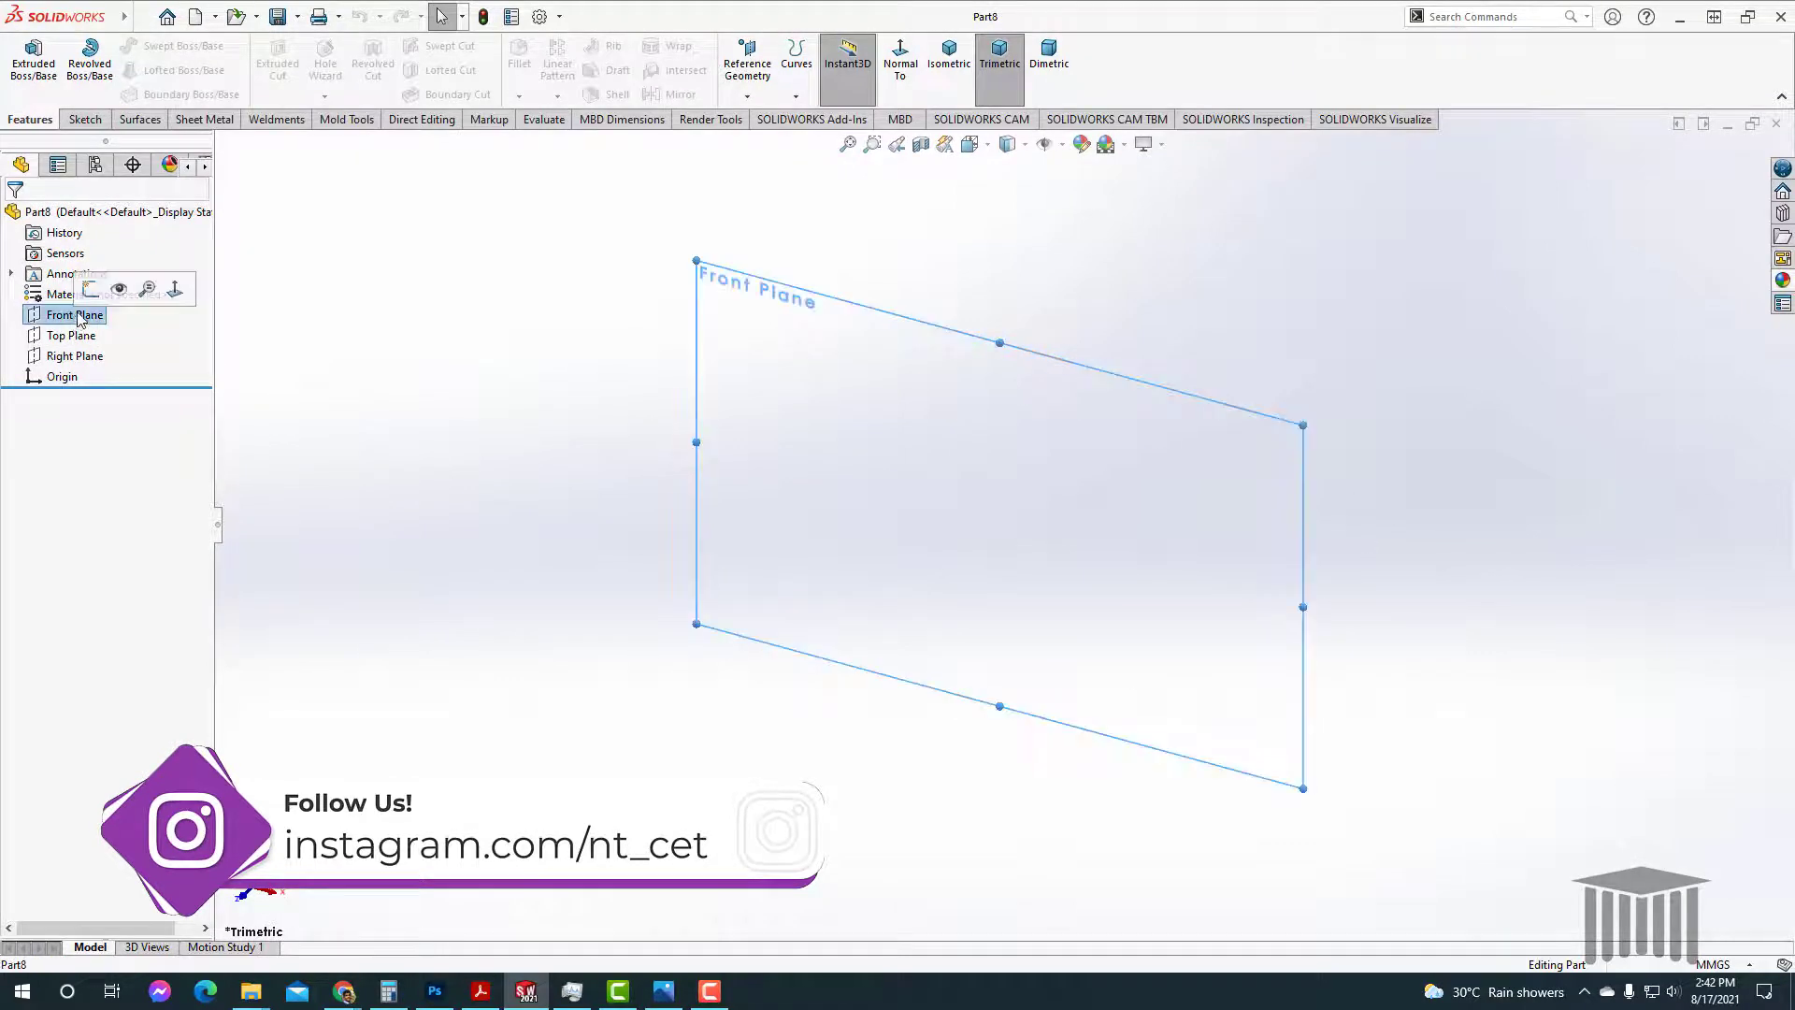
click(91, 289)
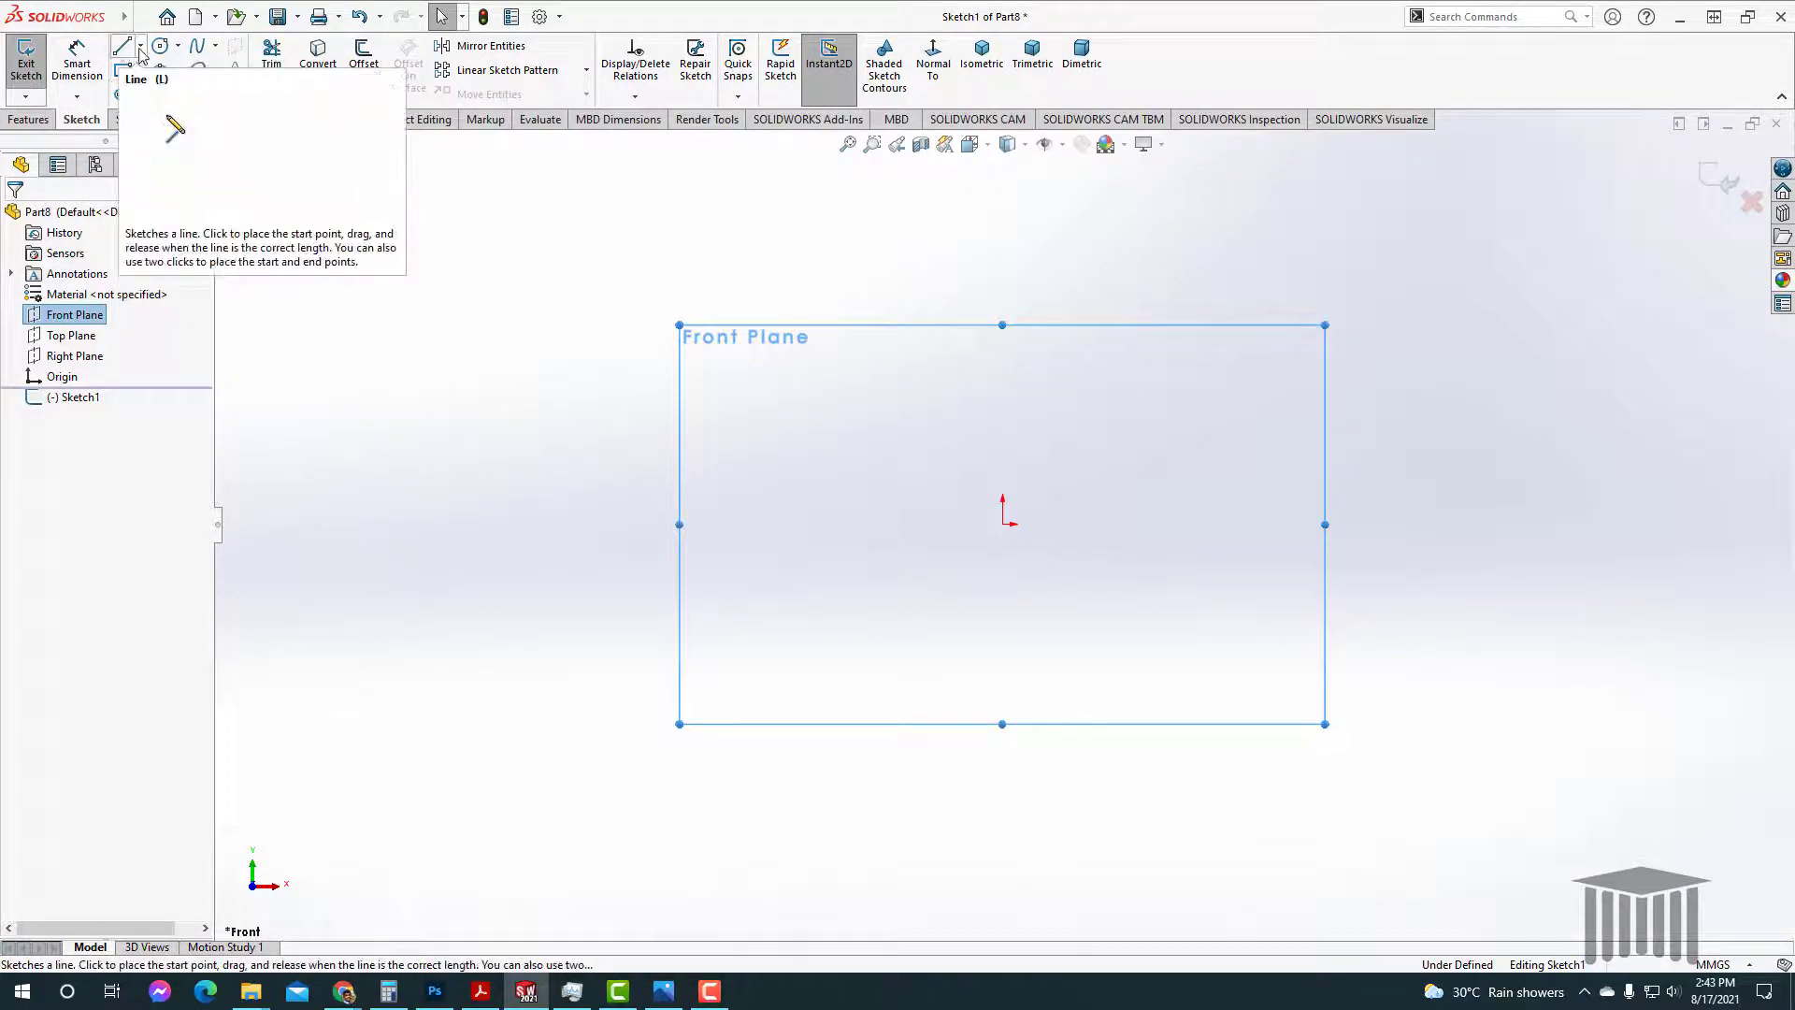
Step: Sketch a horizontal midpoint line about 194 mm long centred on the origin, as construction geometry
click(139, 49)
click(167, 110)
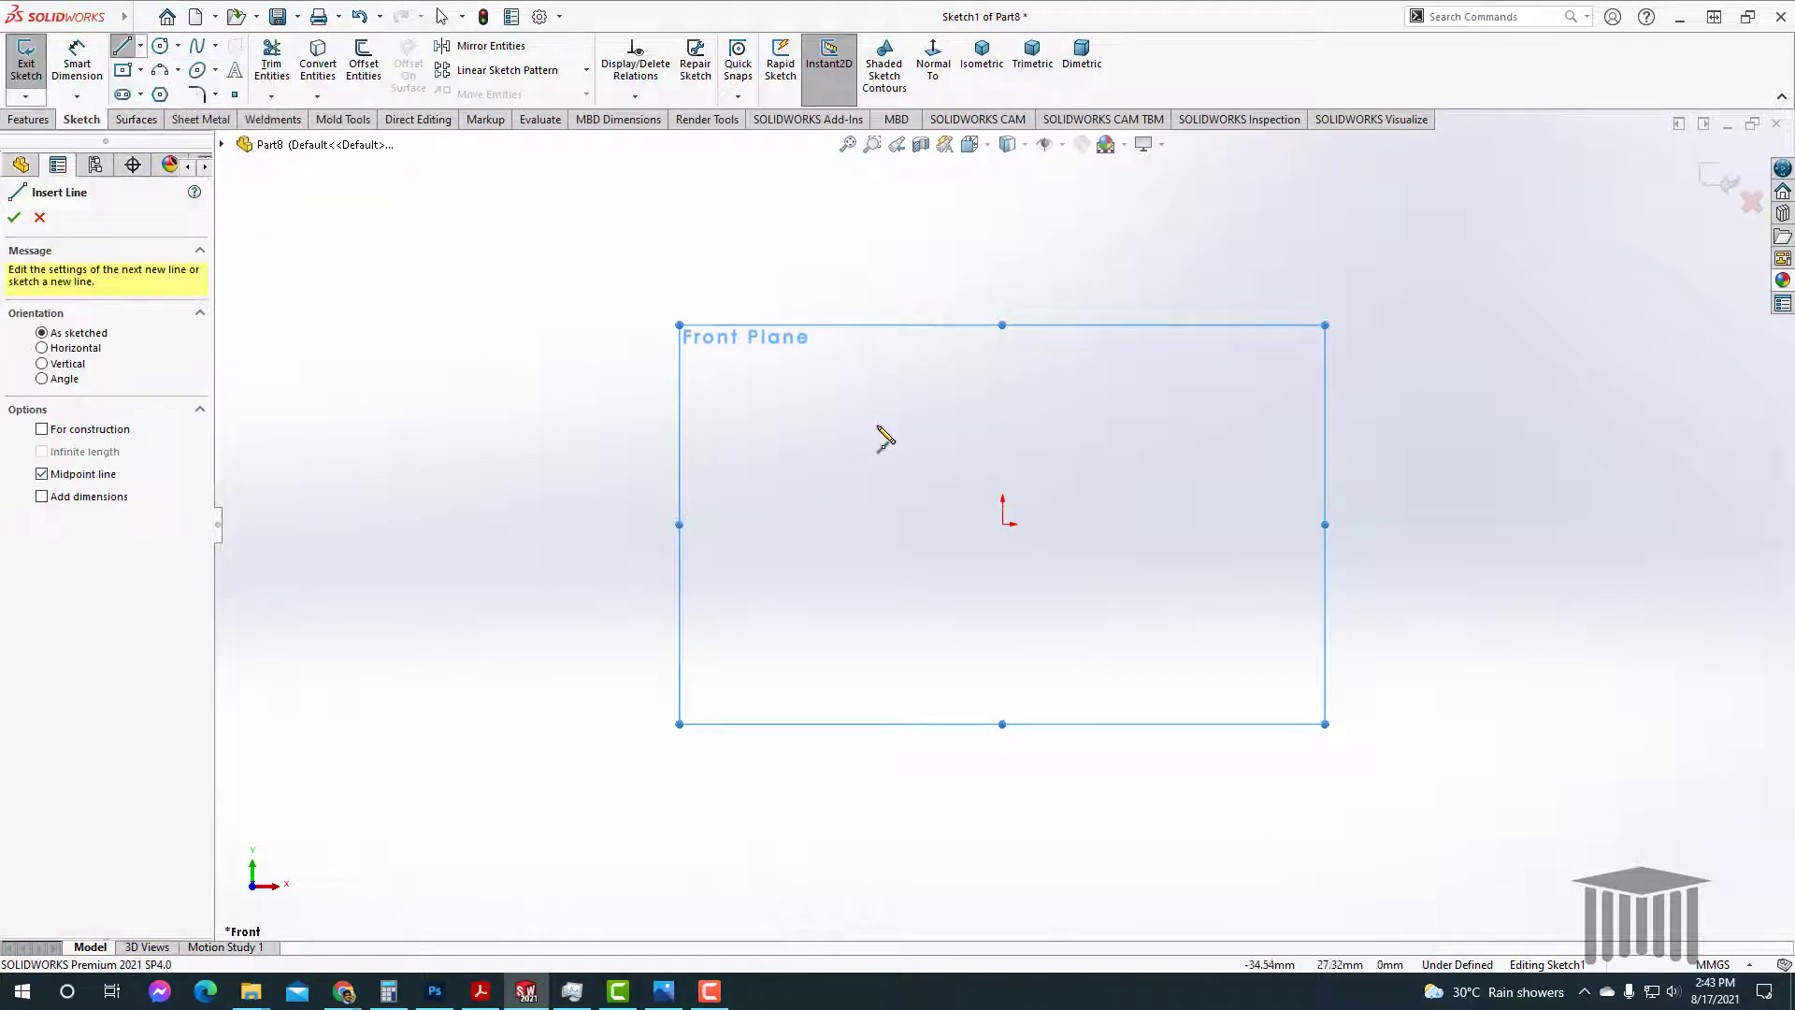
click(1002, 524)
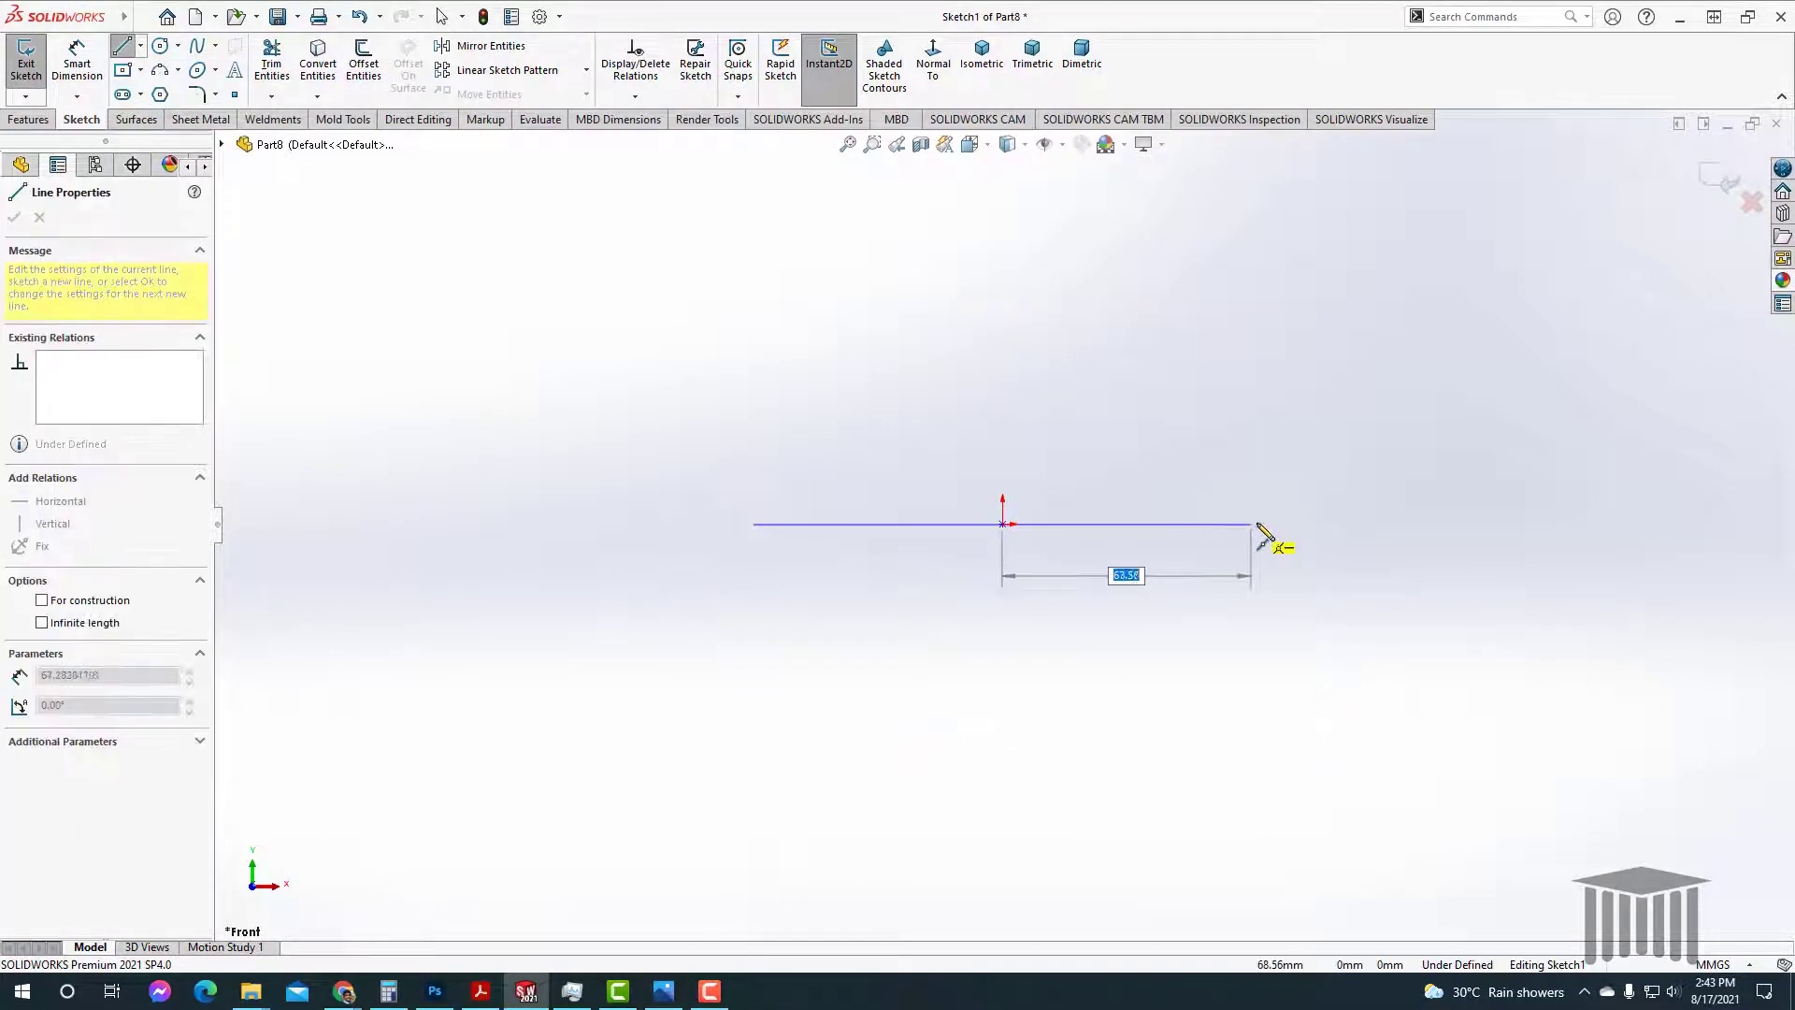
click(1355, 523)
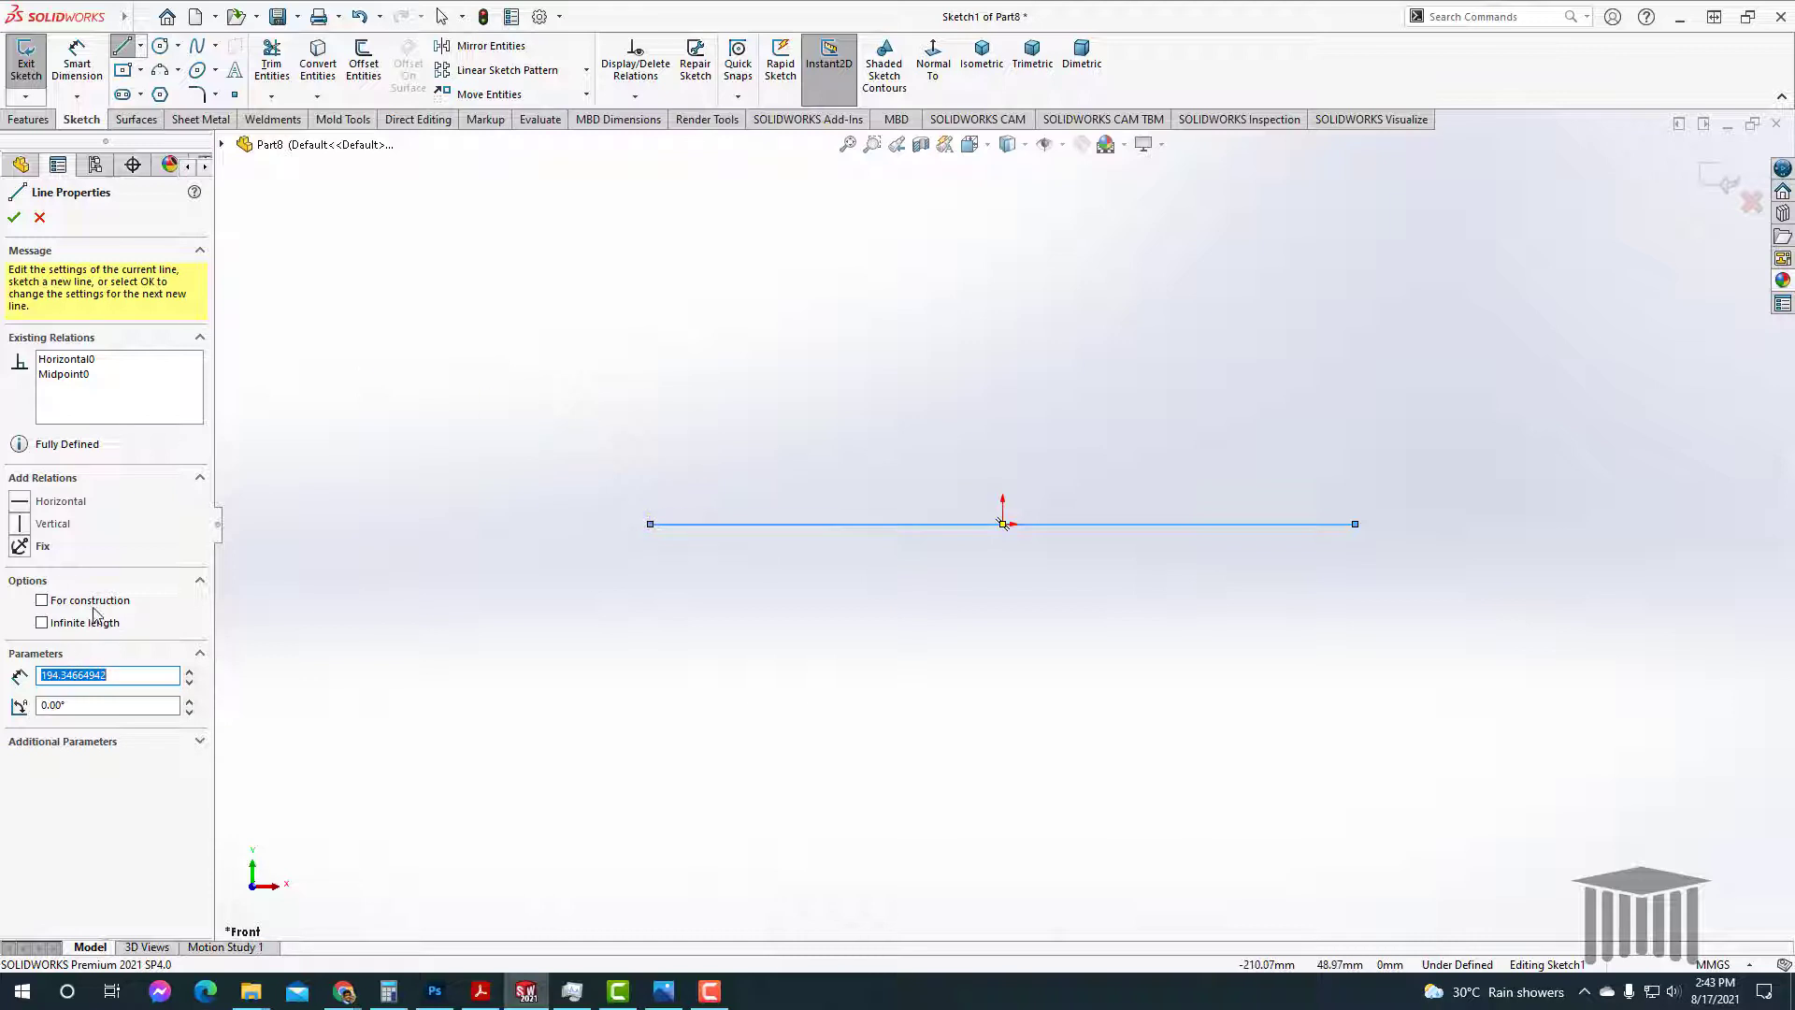
click(14, 217)
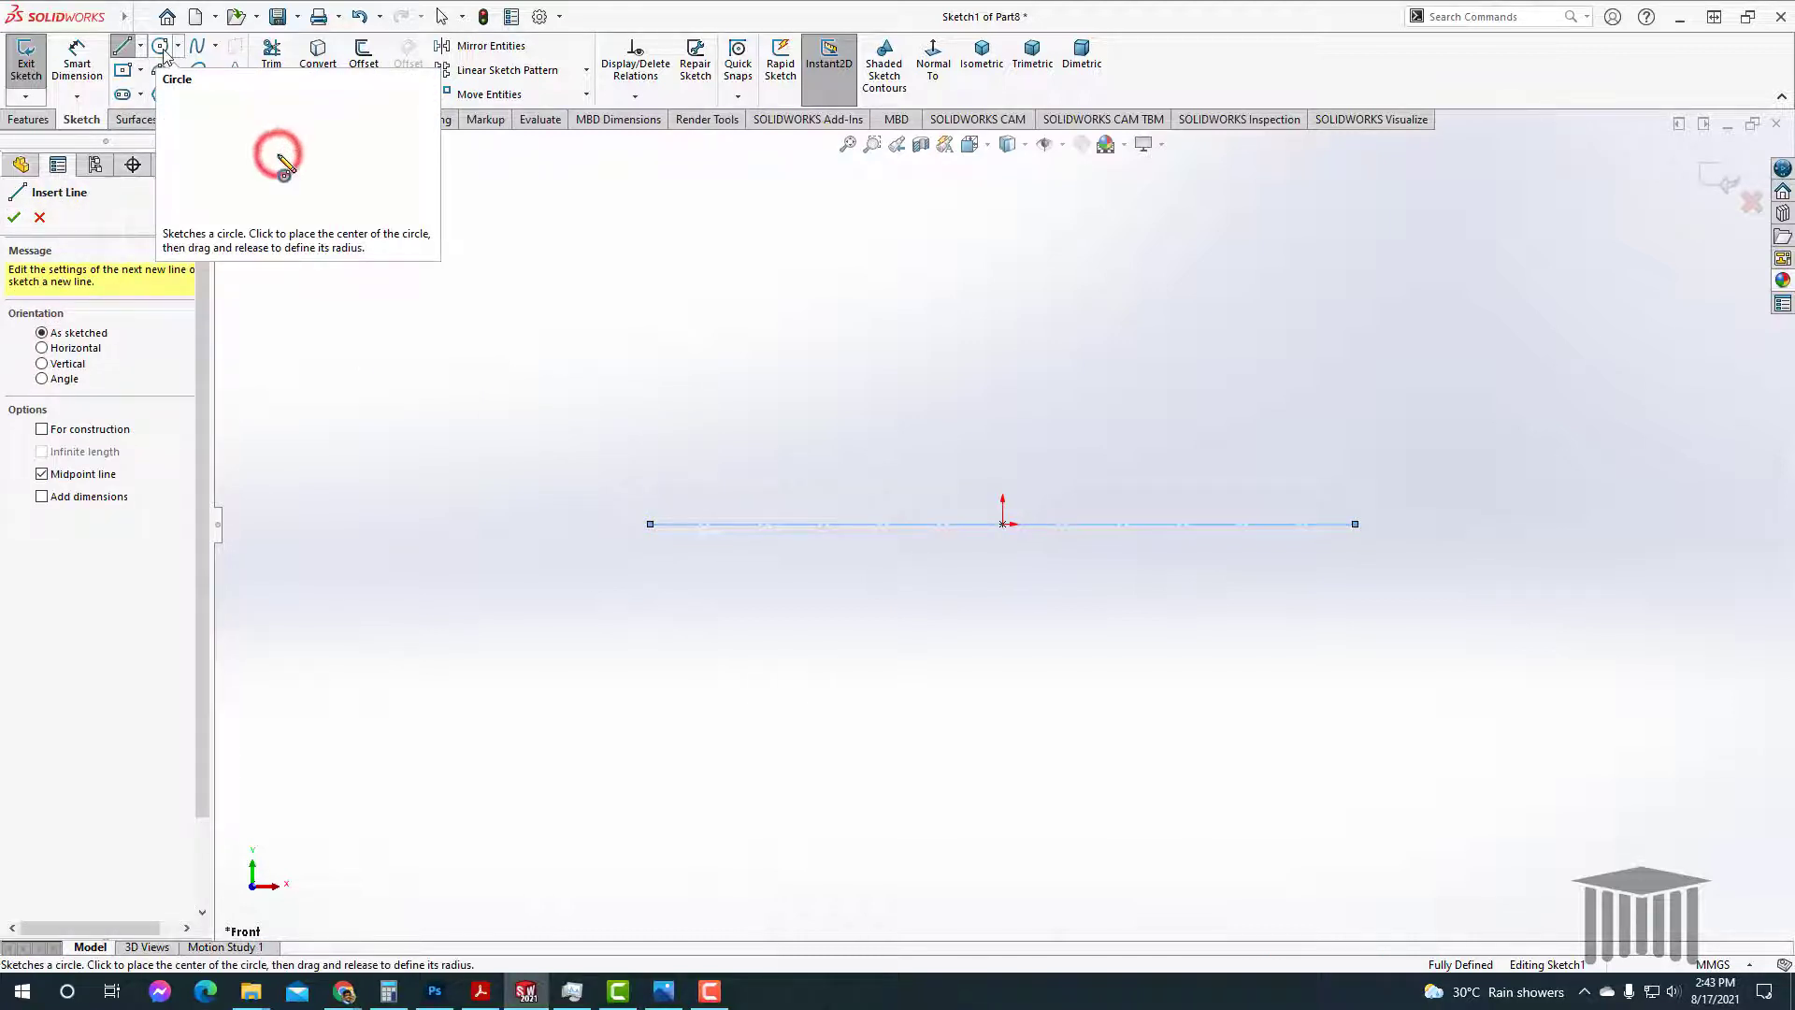
click(163, 51)
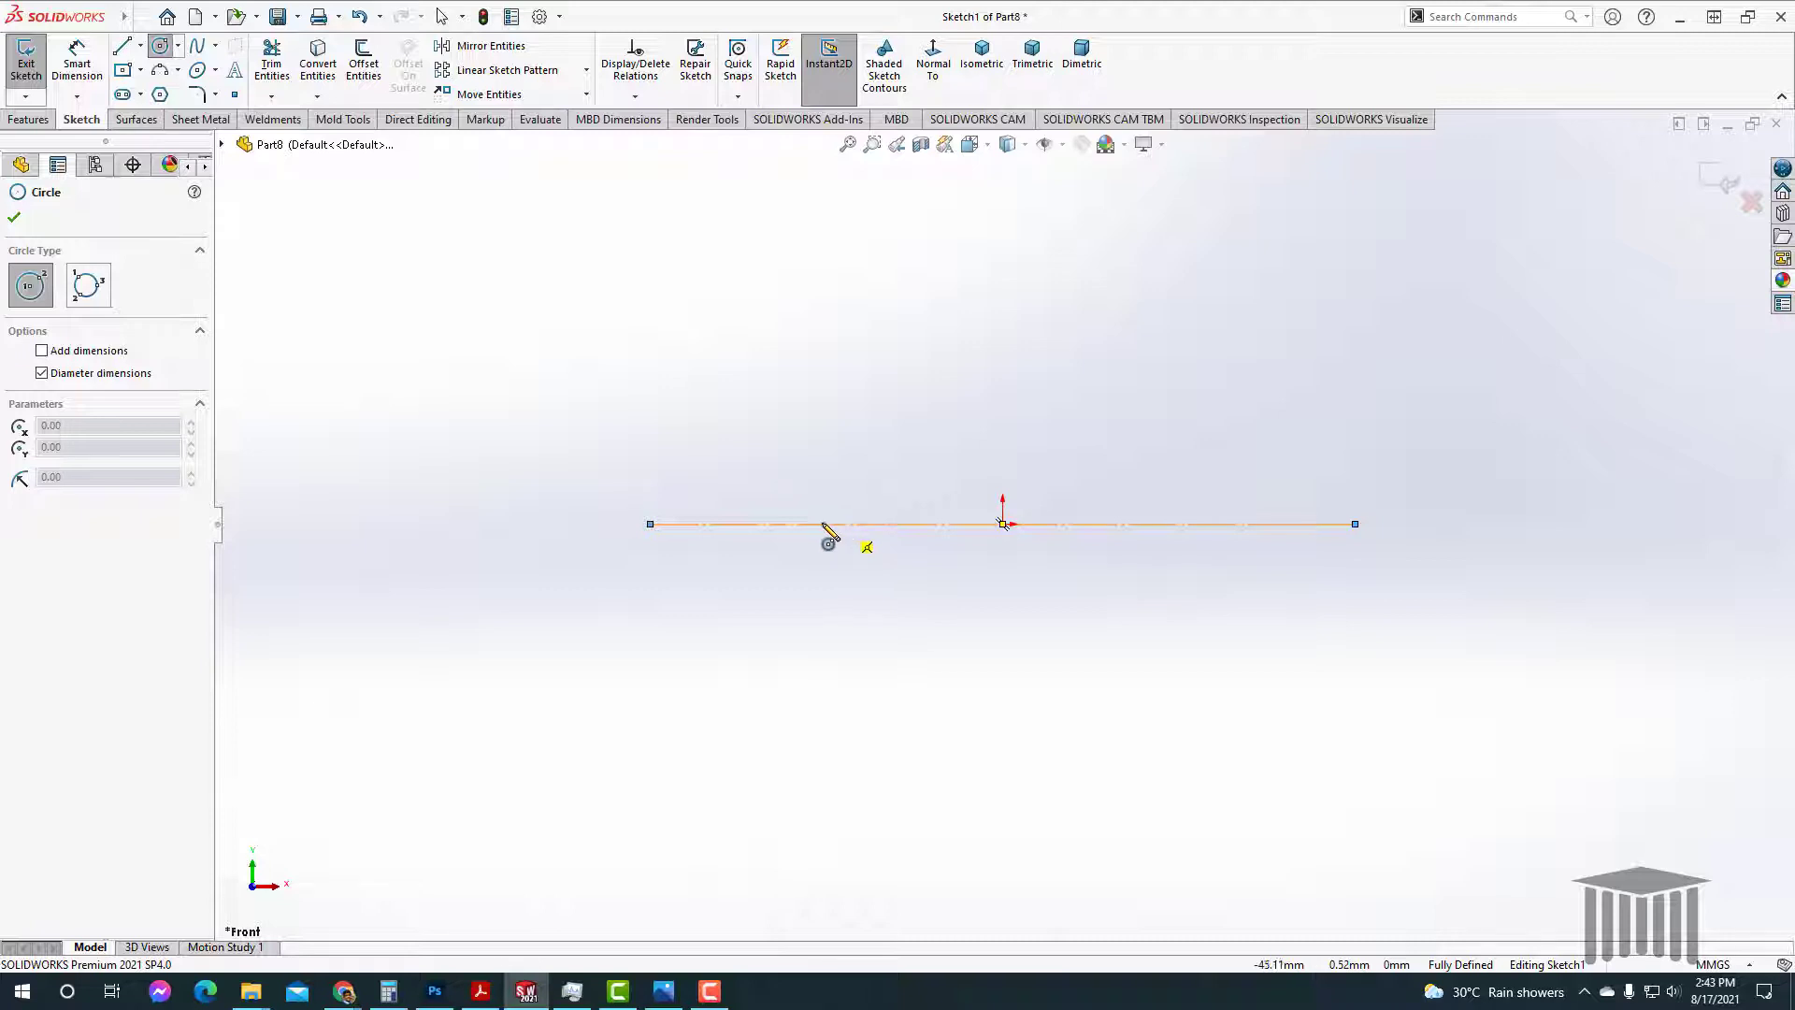
click(788, 524)
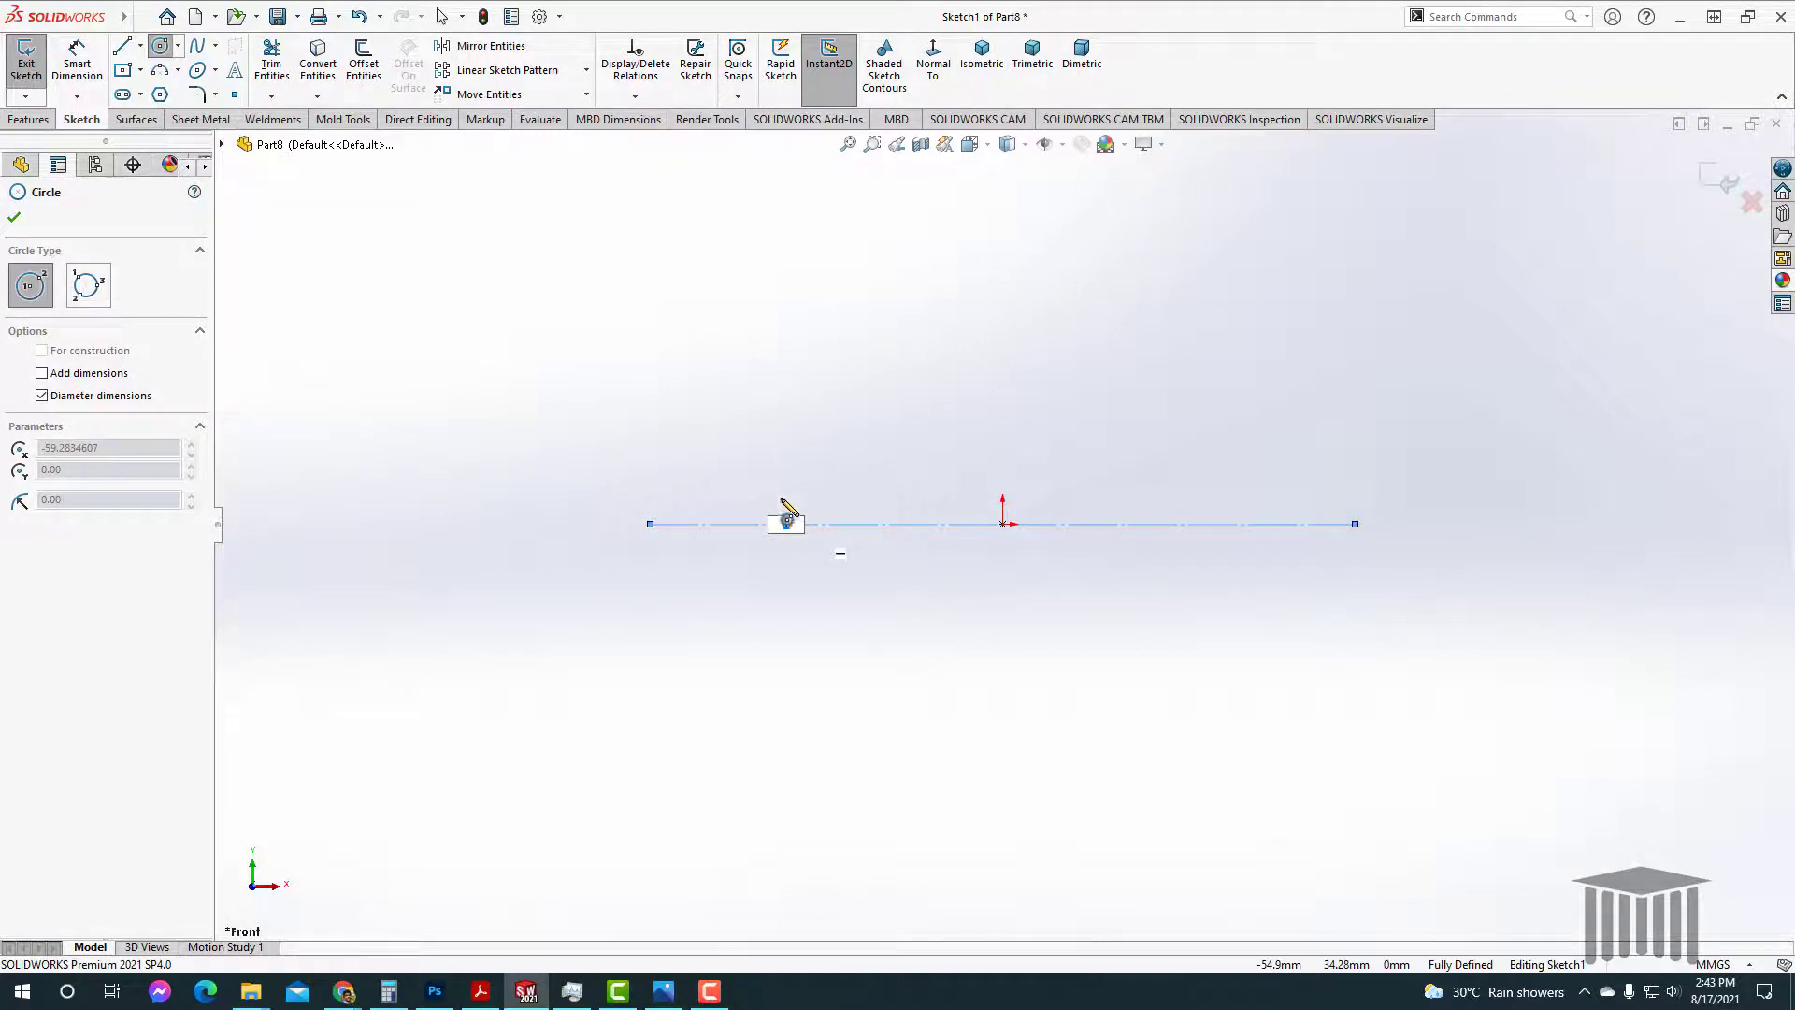
key(Escape)
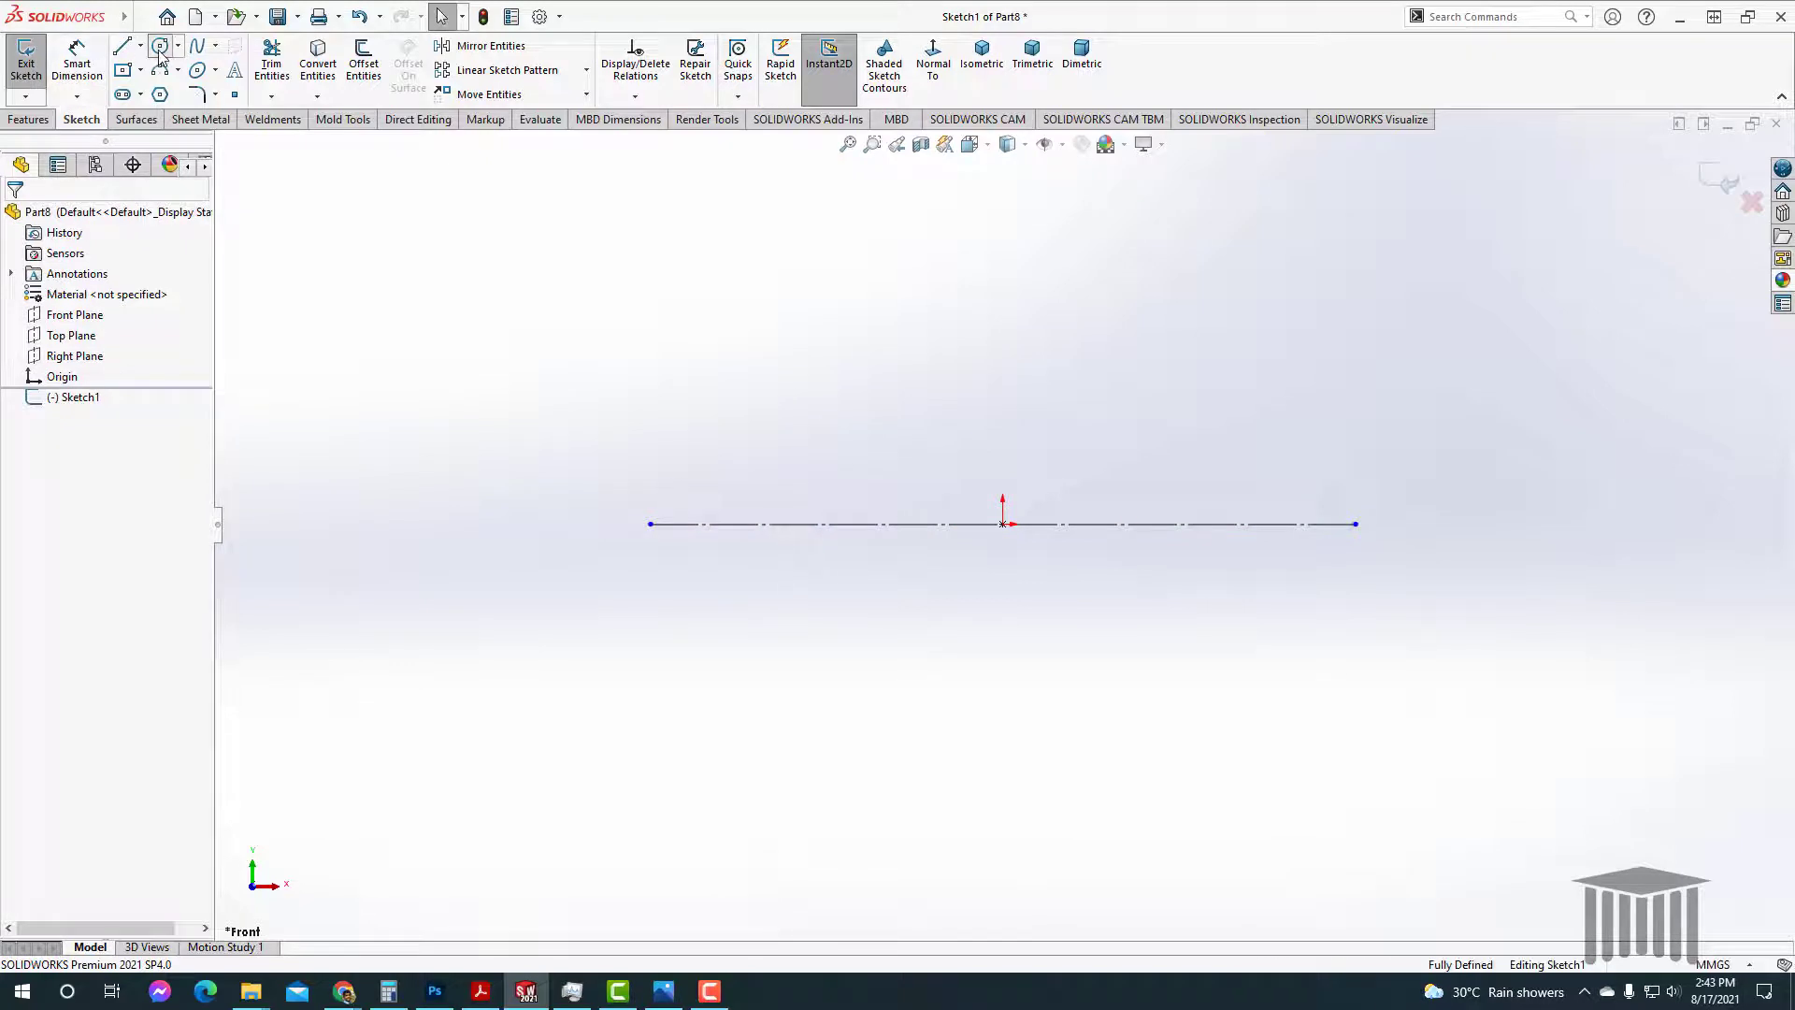
Step: Sketch a circle about 25 mm in diameter centred on the horizontal construction line, left of the origin
click(160, 46)
click(779, 524)
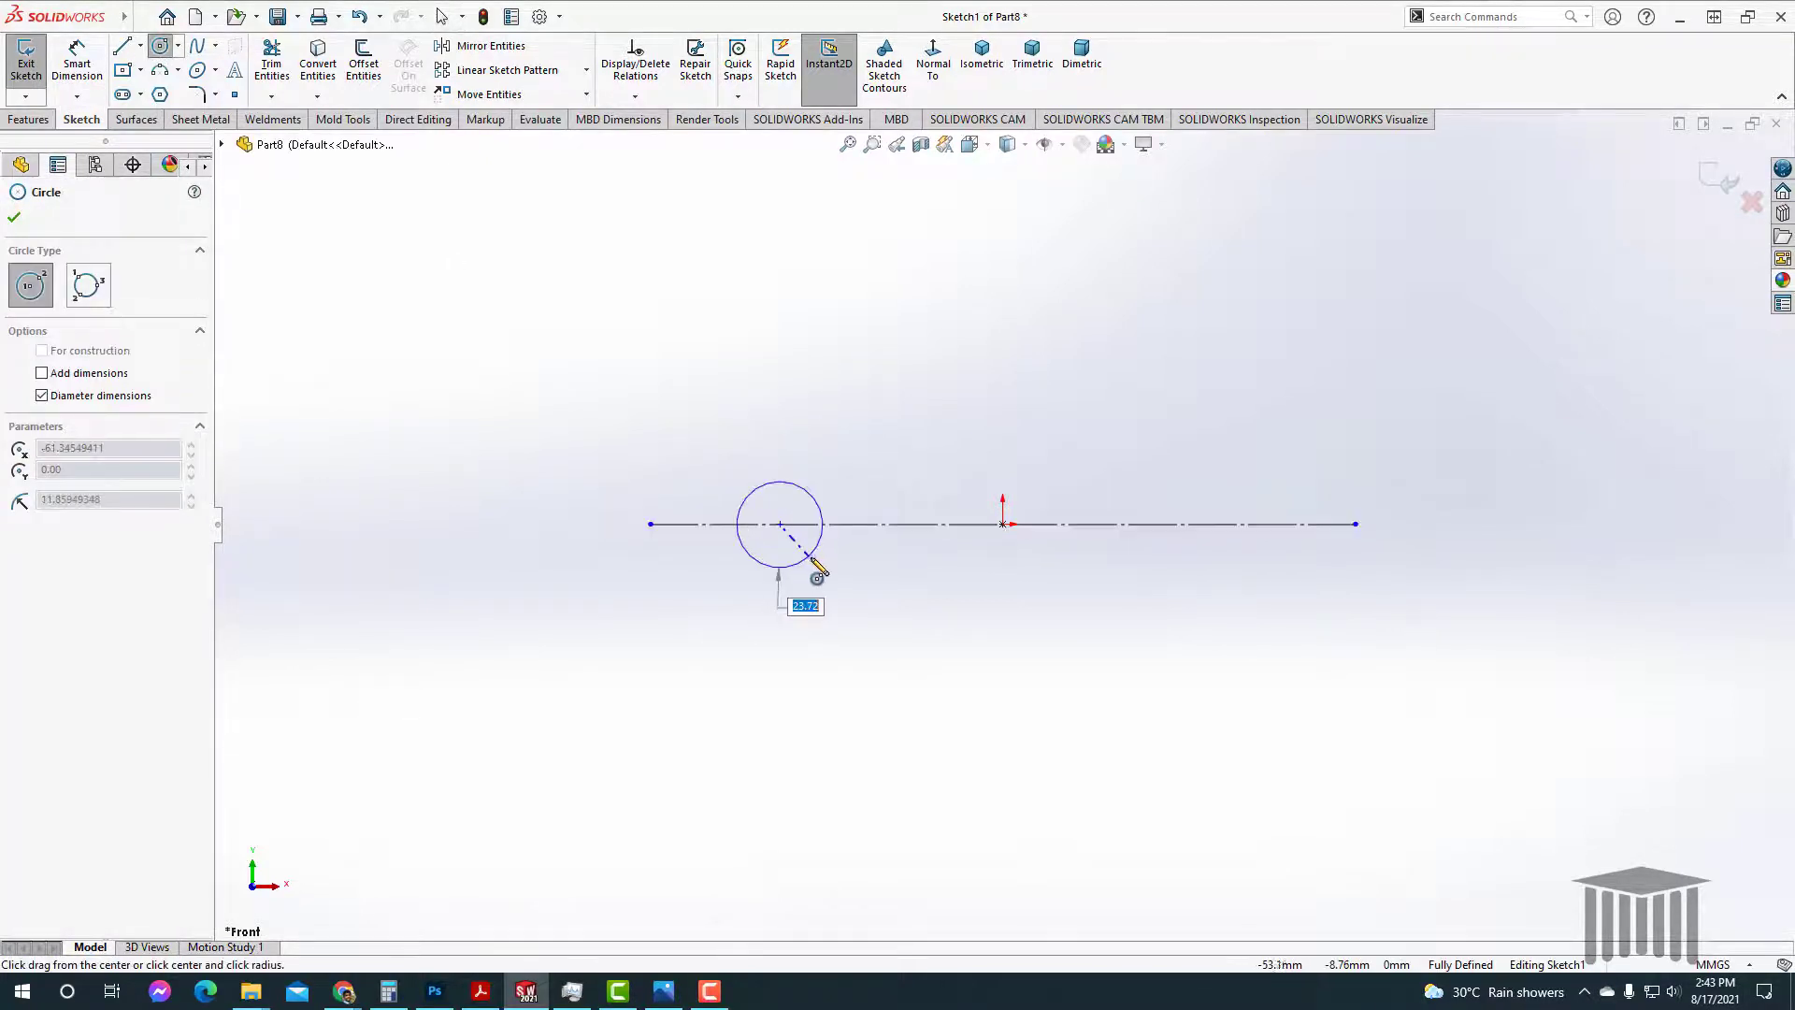
click(814, 562)
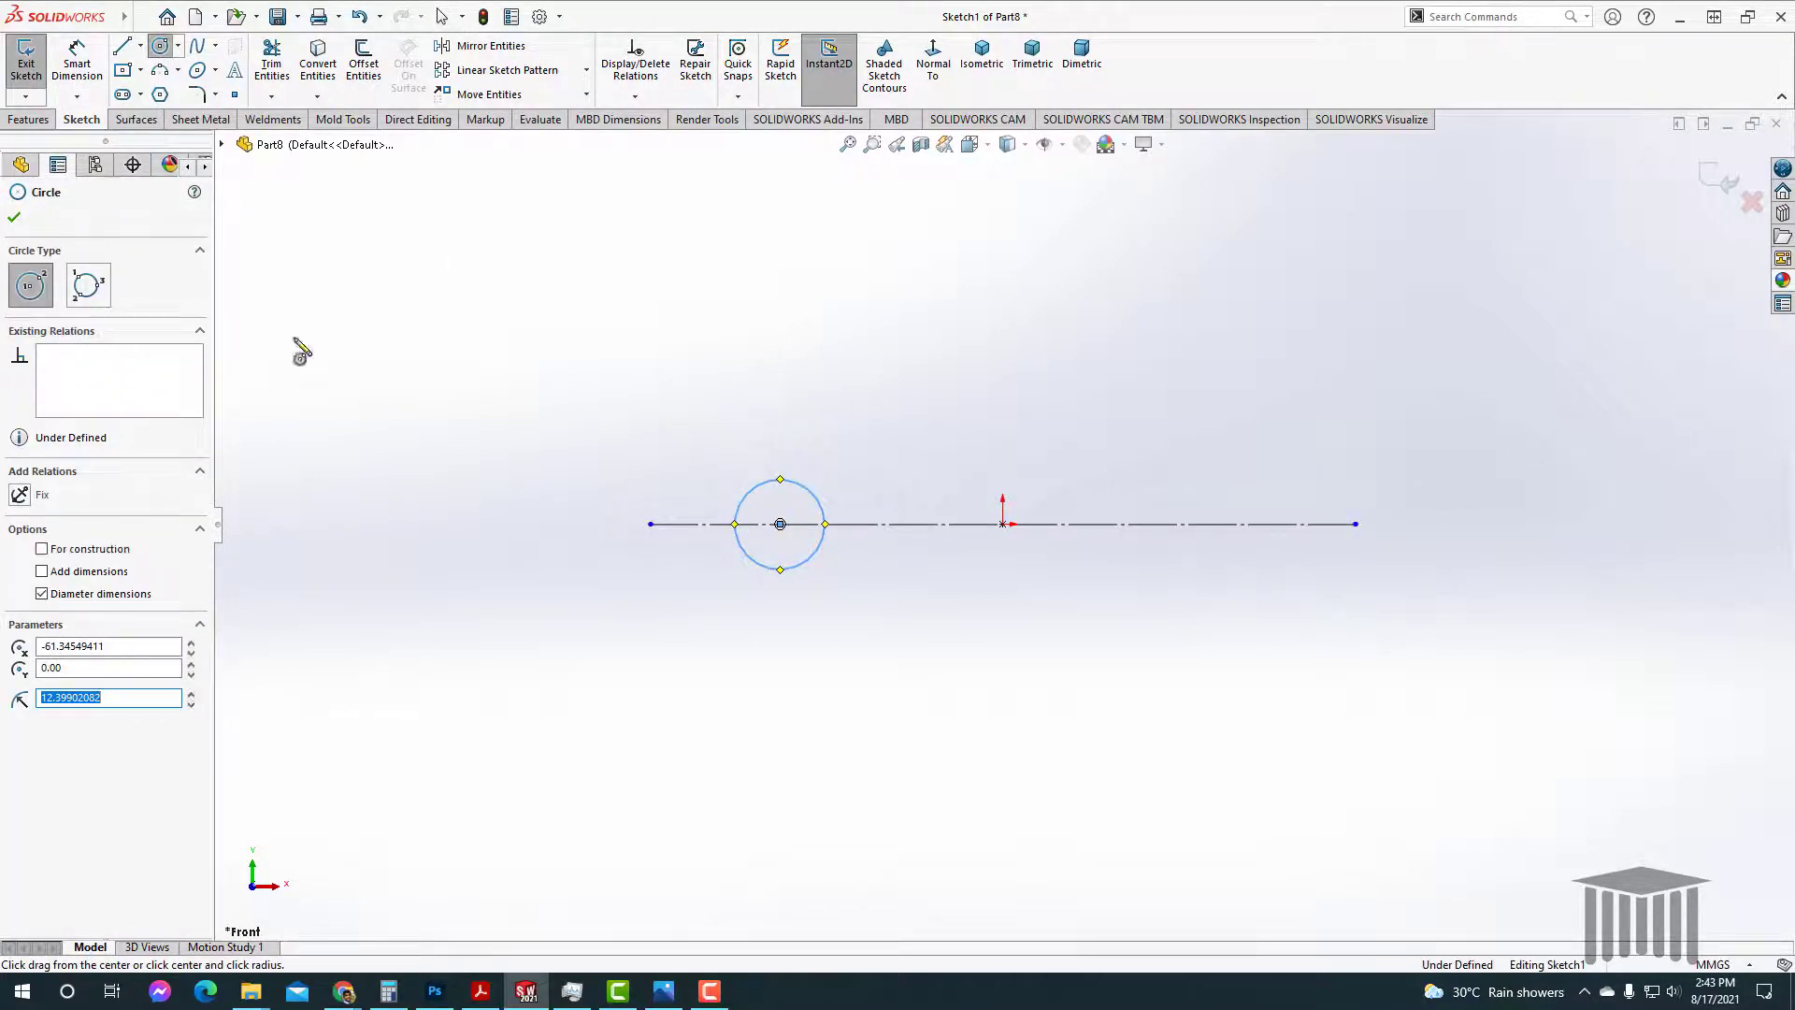
click(13, 221)
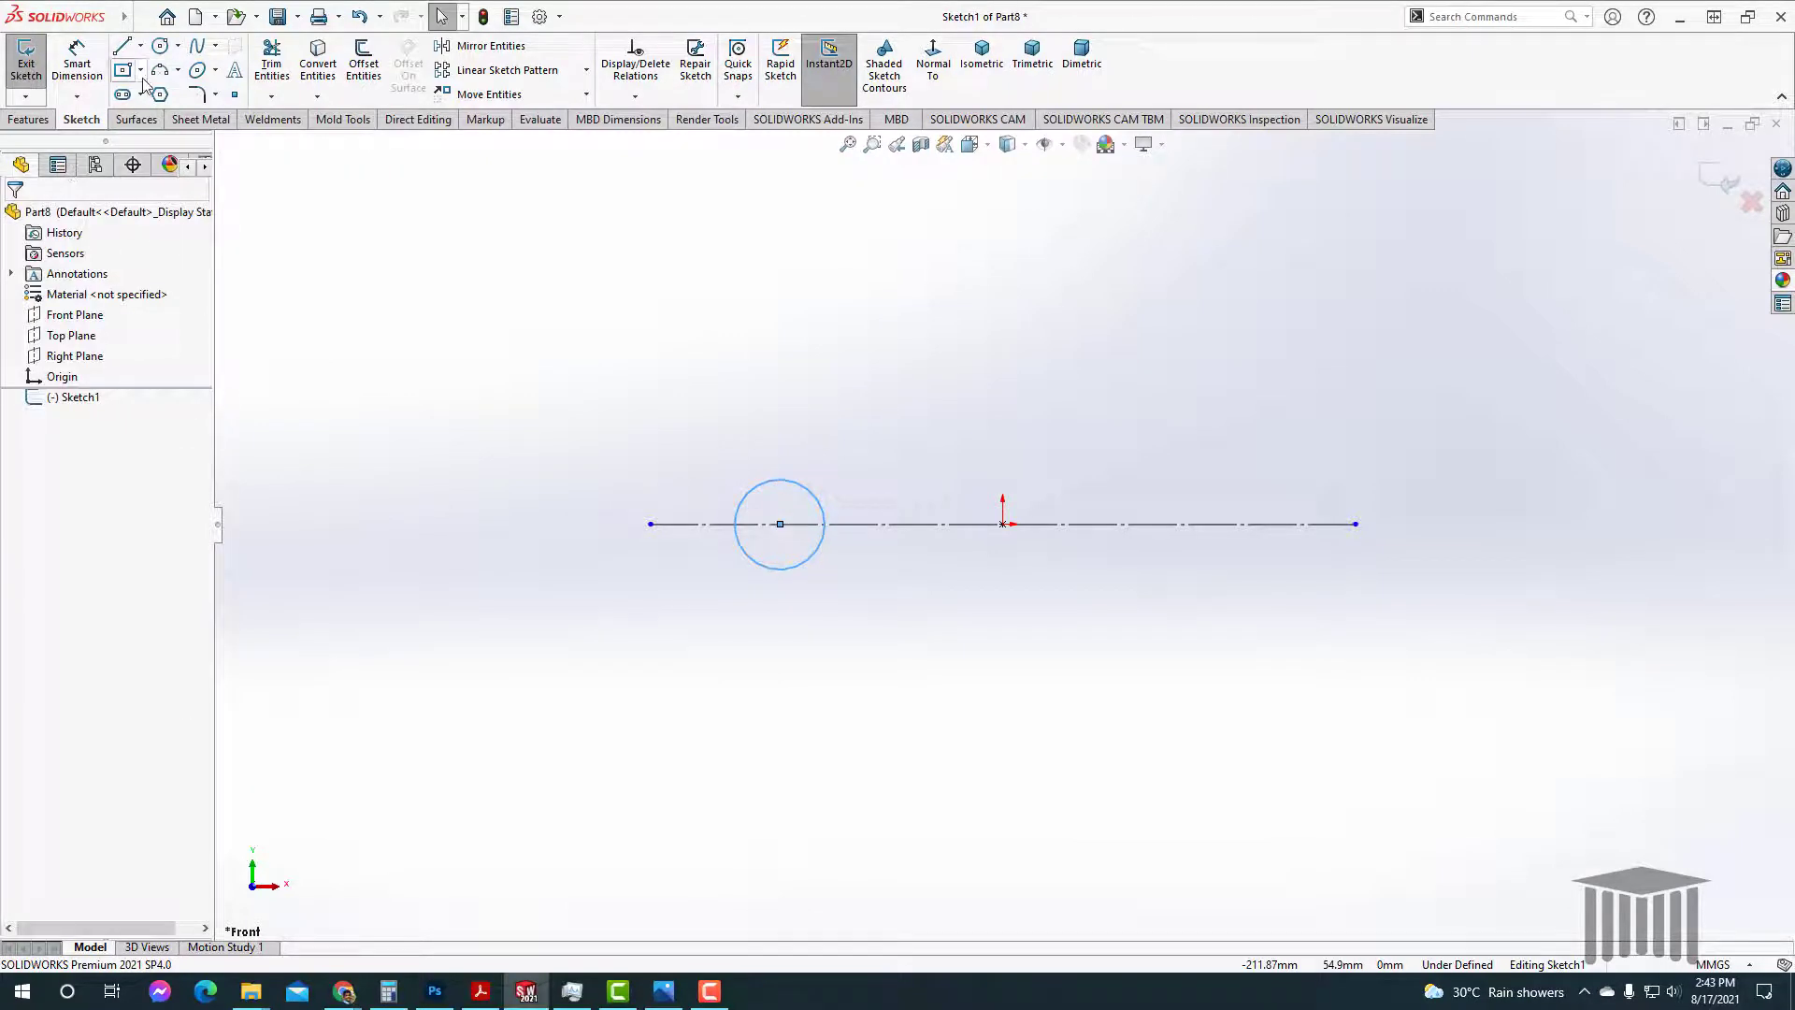
Step: Dimension the circle's diameter as 35 mm
click(77, 58)
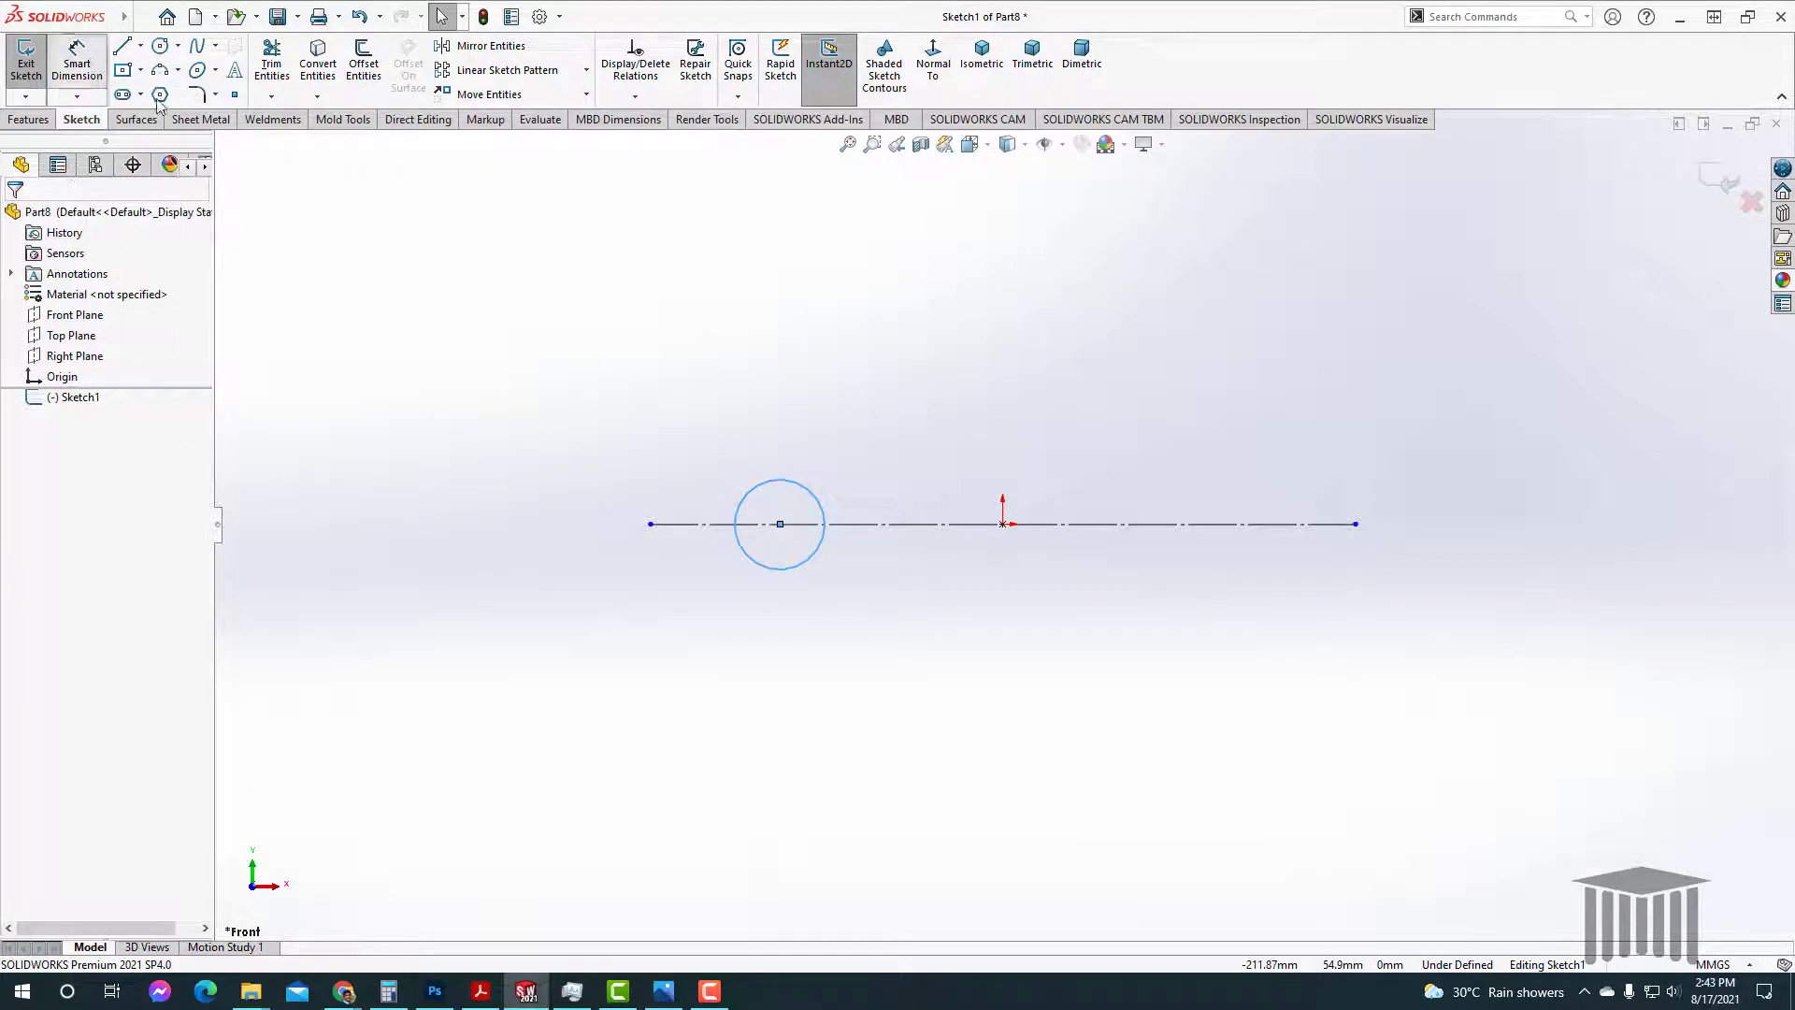
click(786, 487)
click(634, 404)
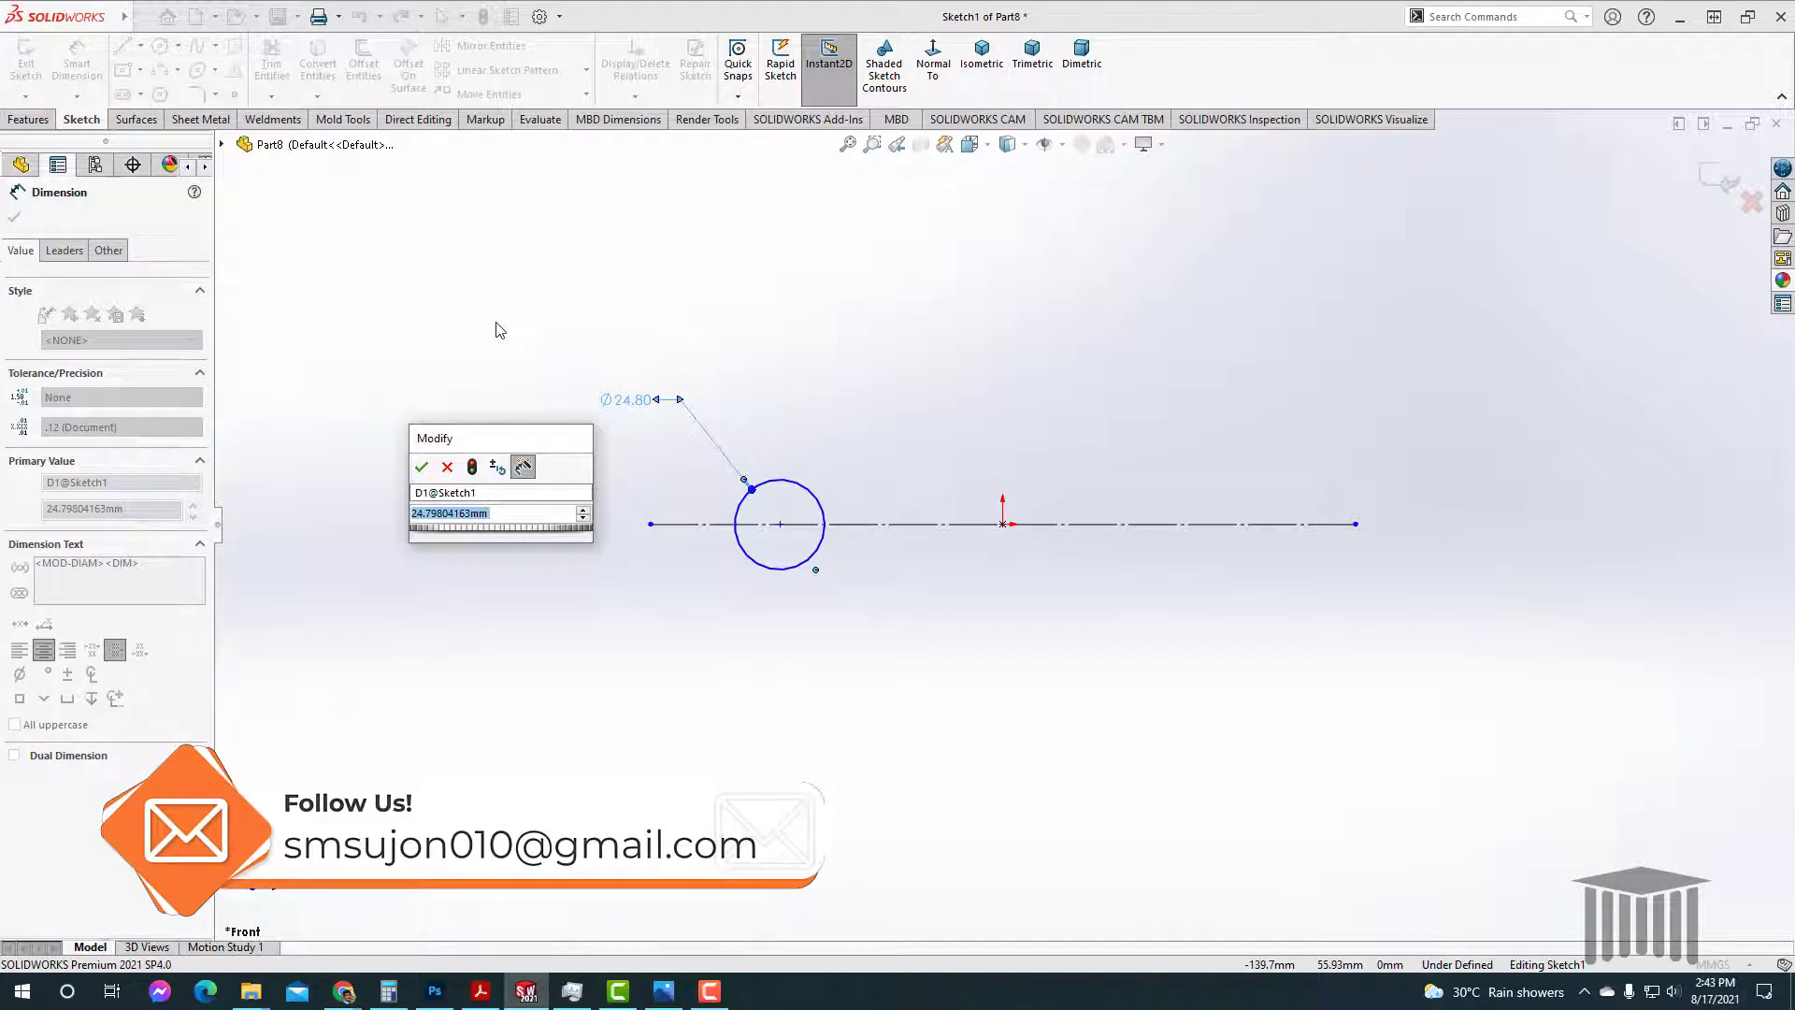
text(35)
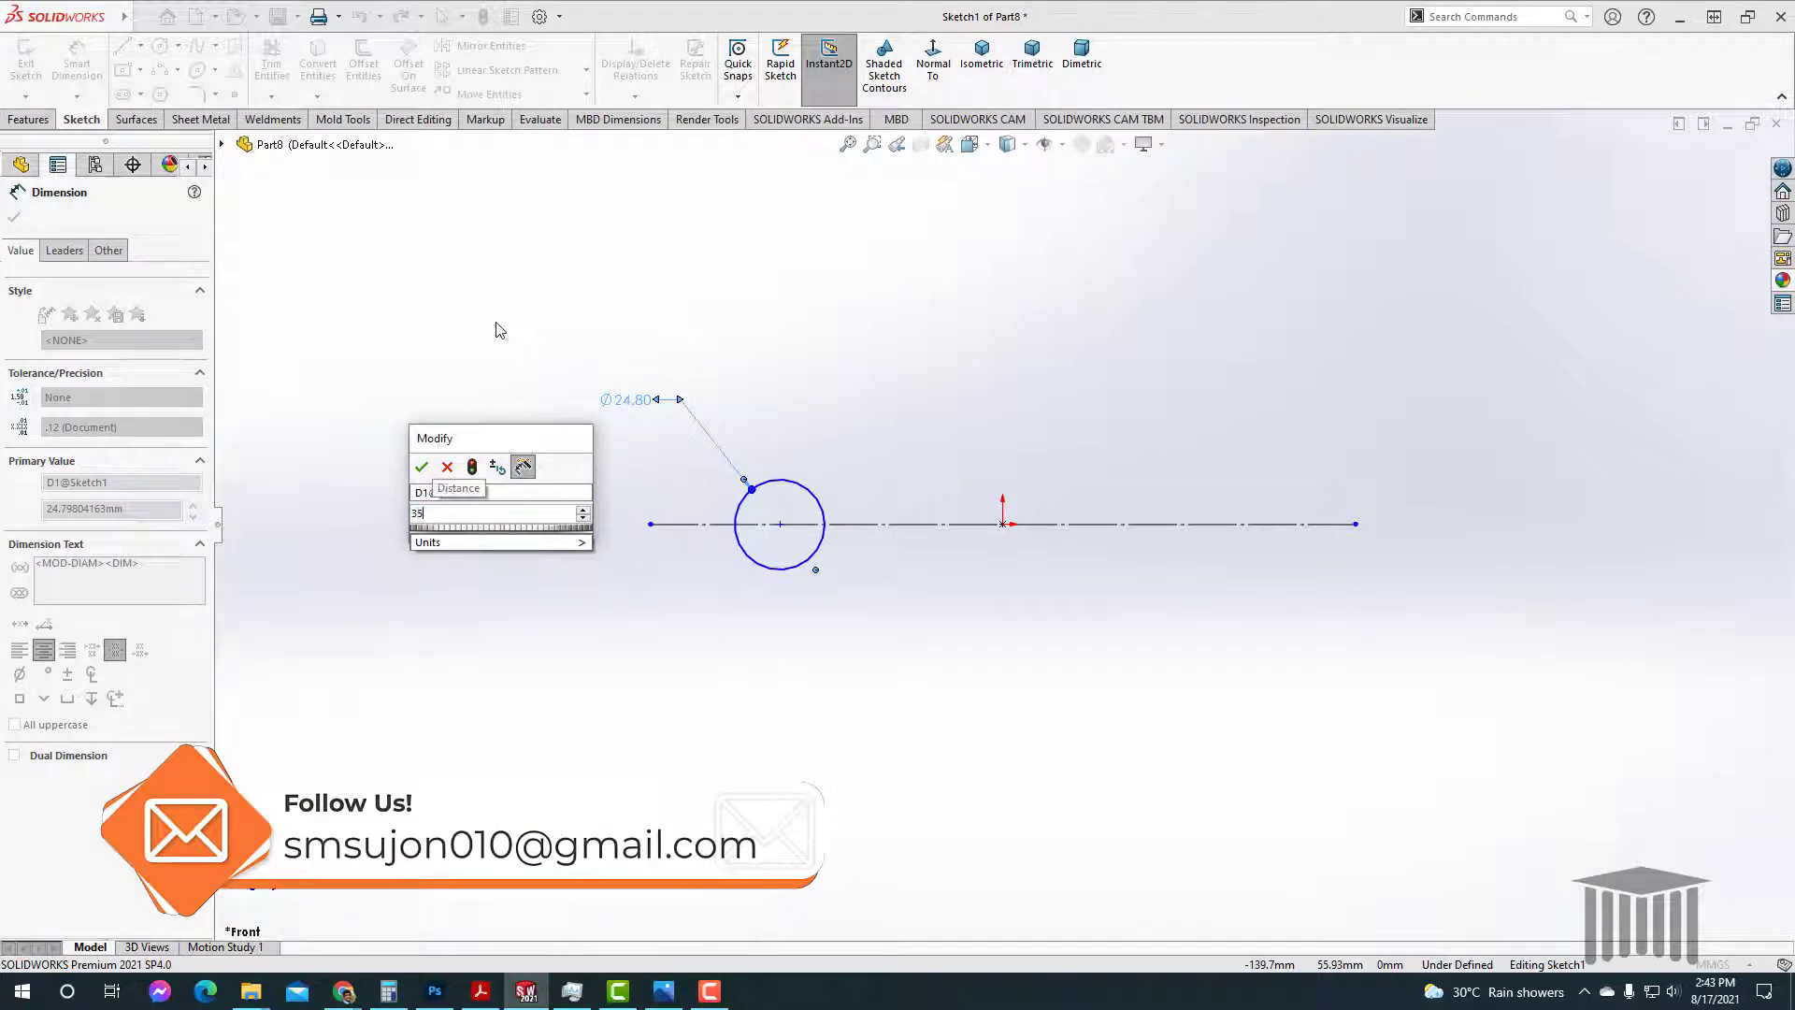
key(Return)
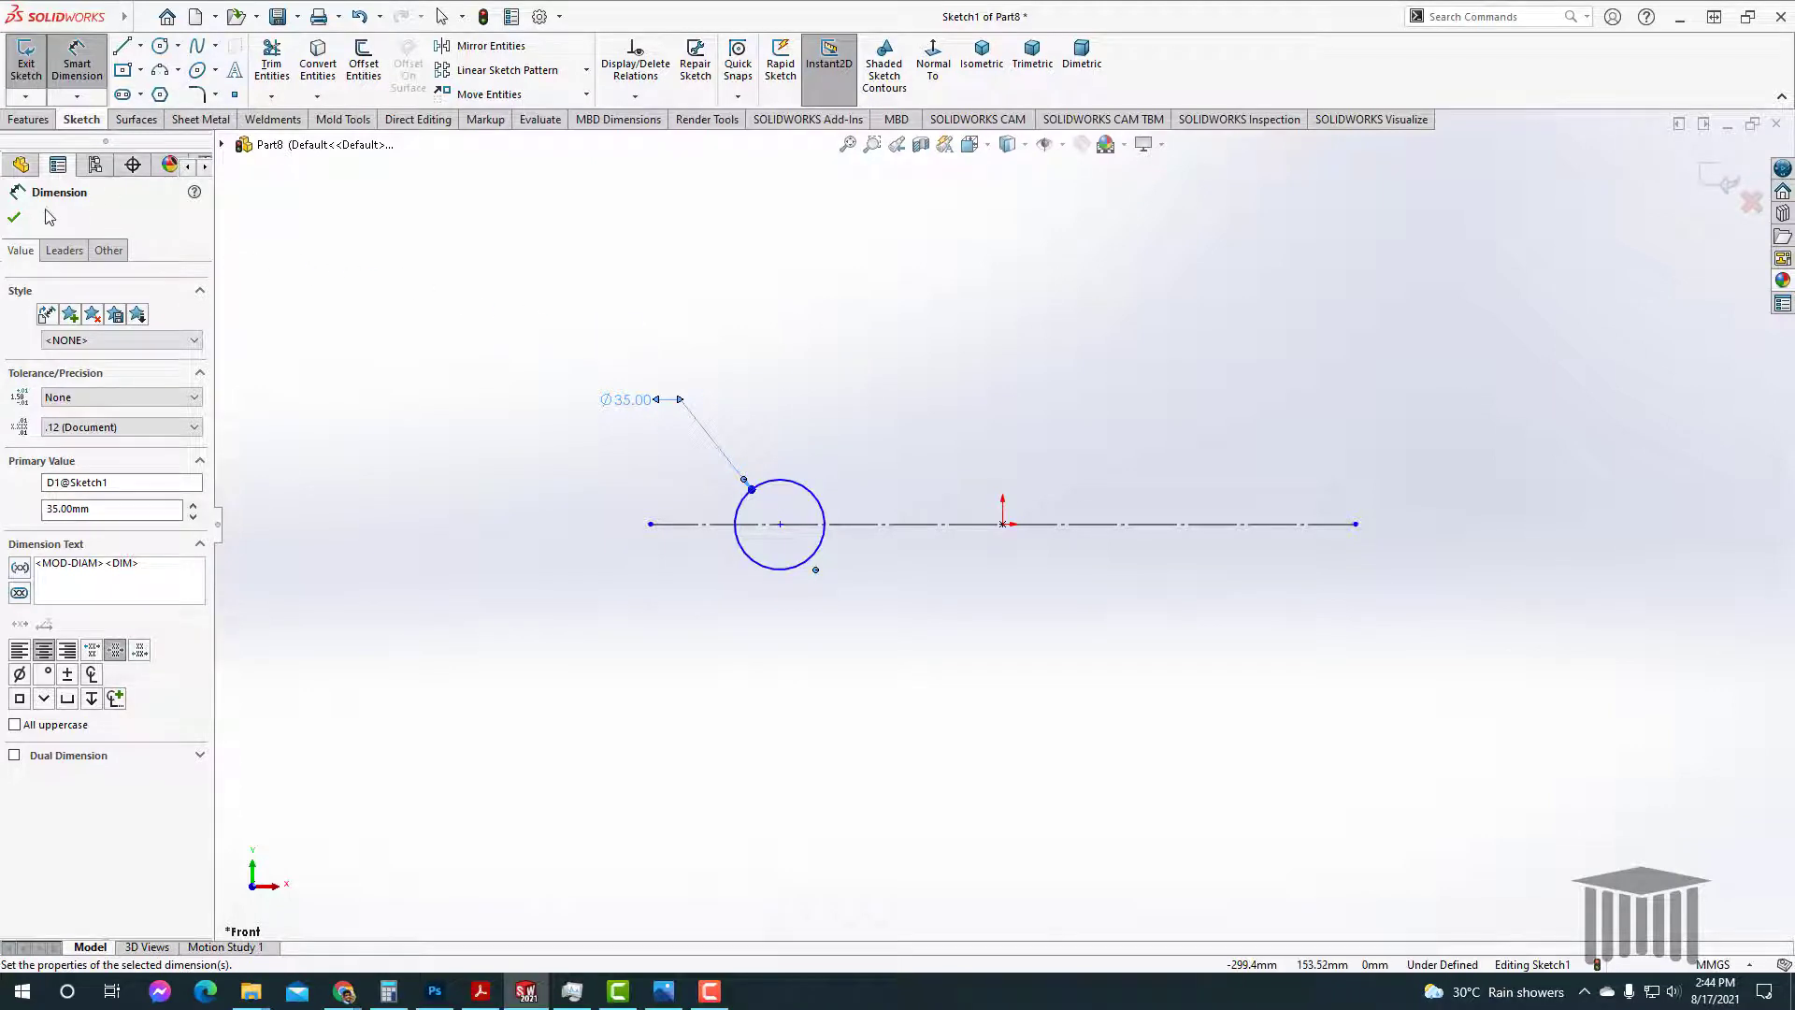
click(15, 217)
Step: Sketch a vertical midpoint line about 279 mm long centred on the origin and make it construction geometry
click(140, 45)
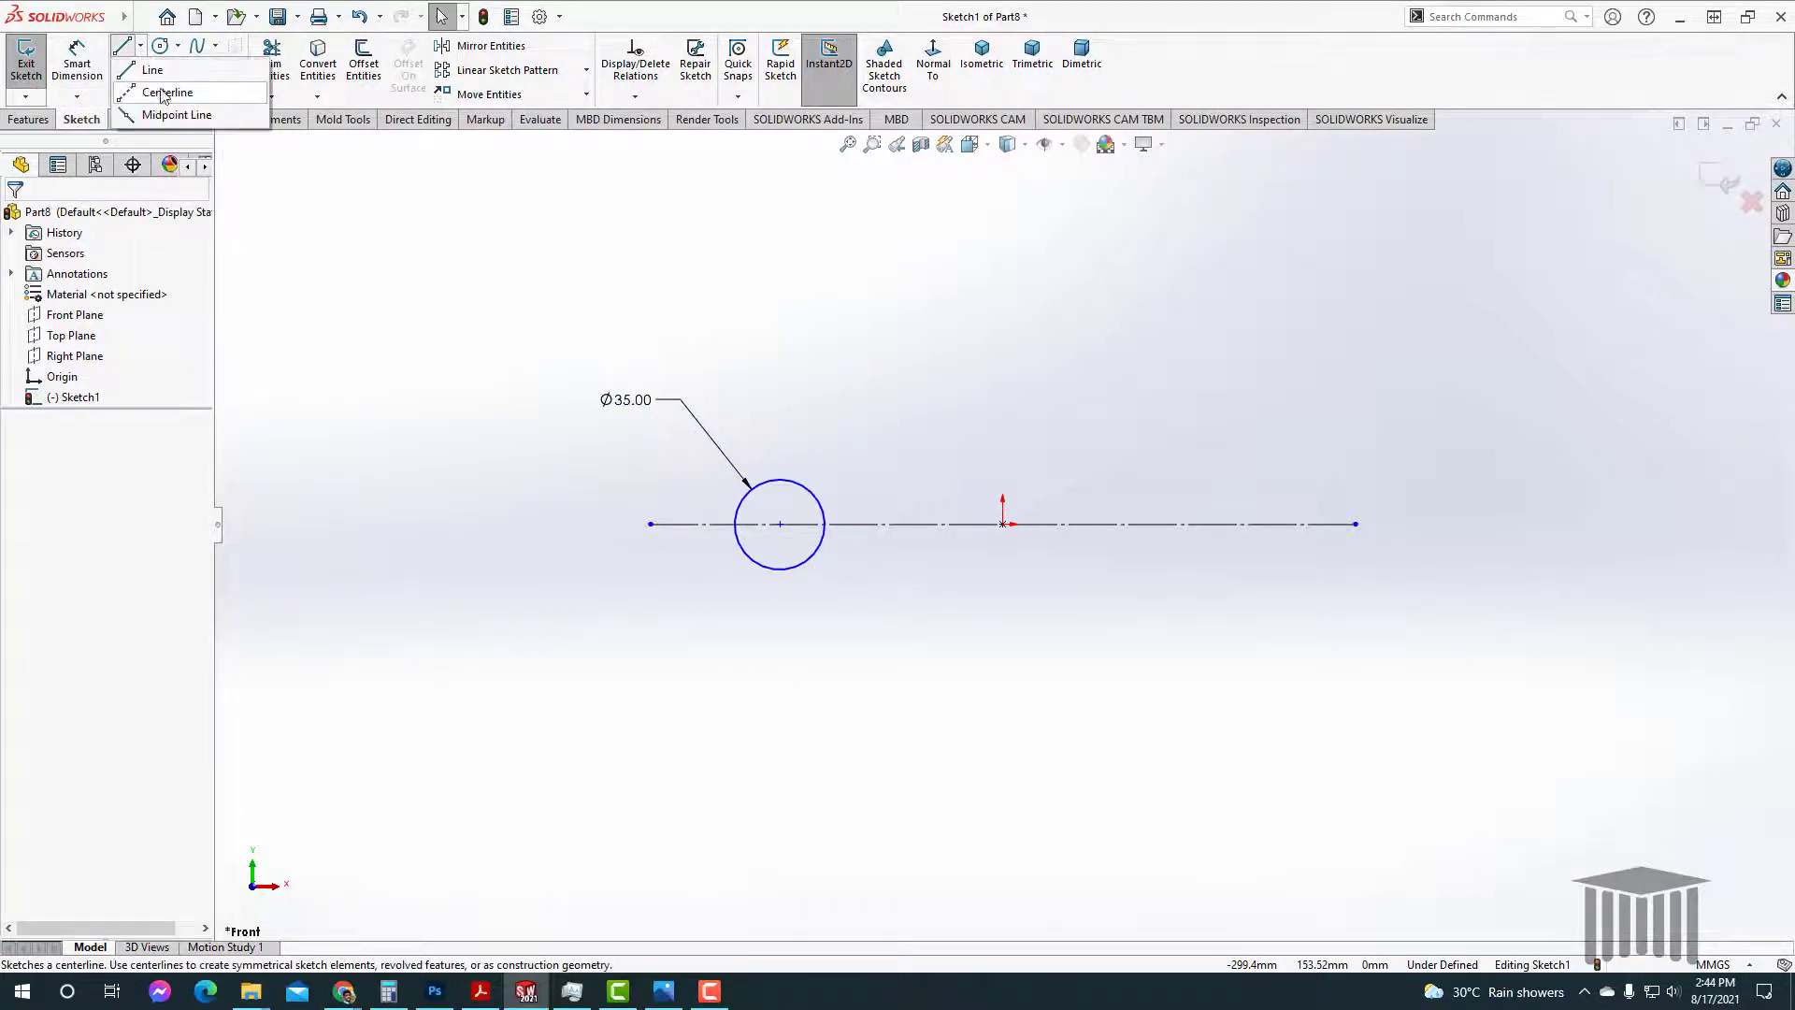
click(177, 114)
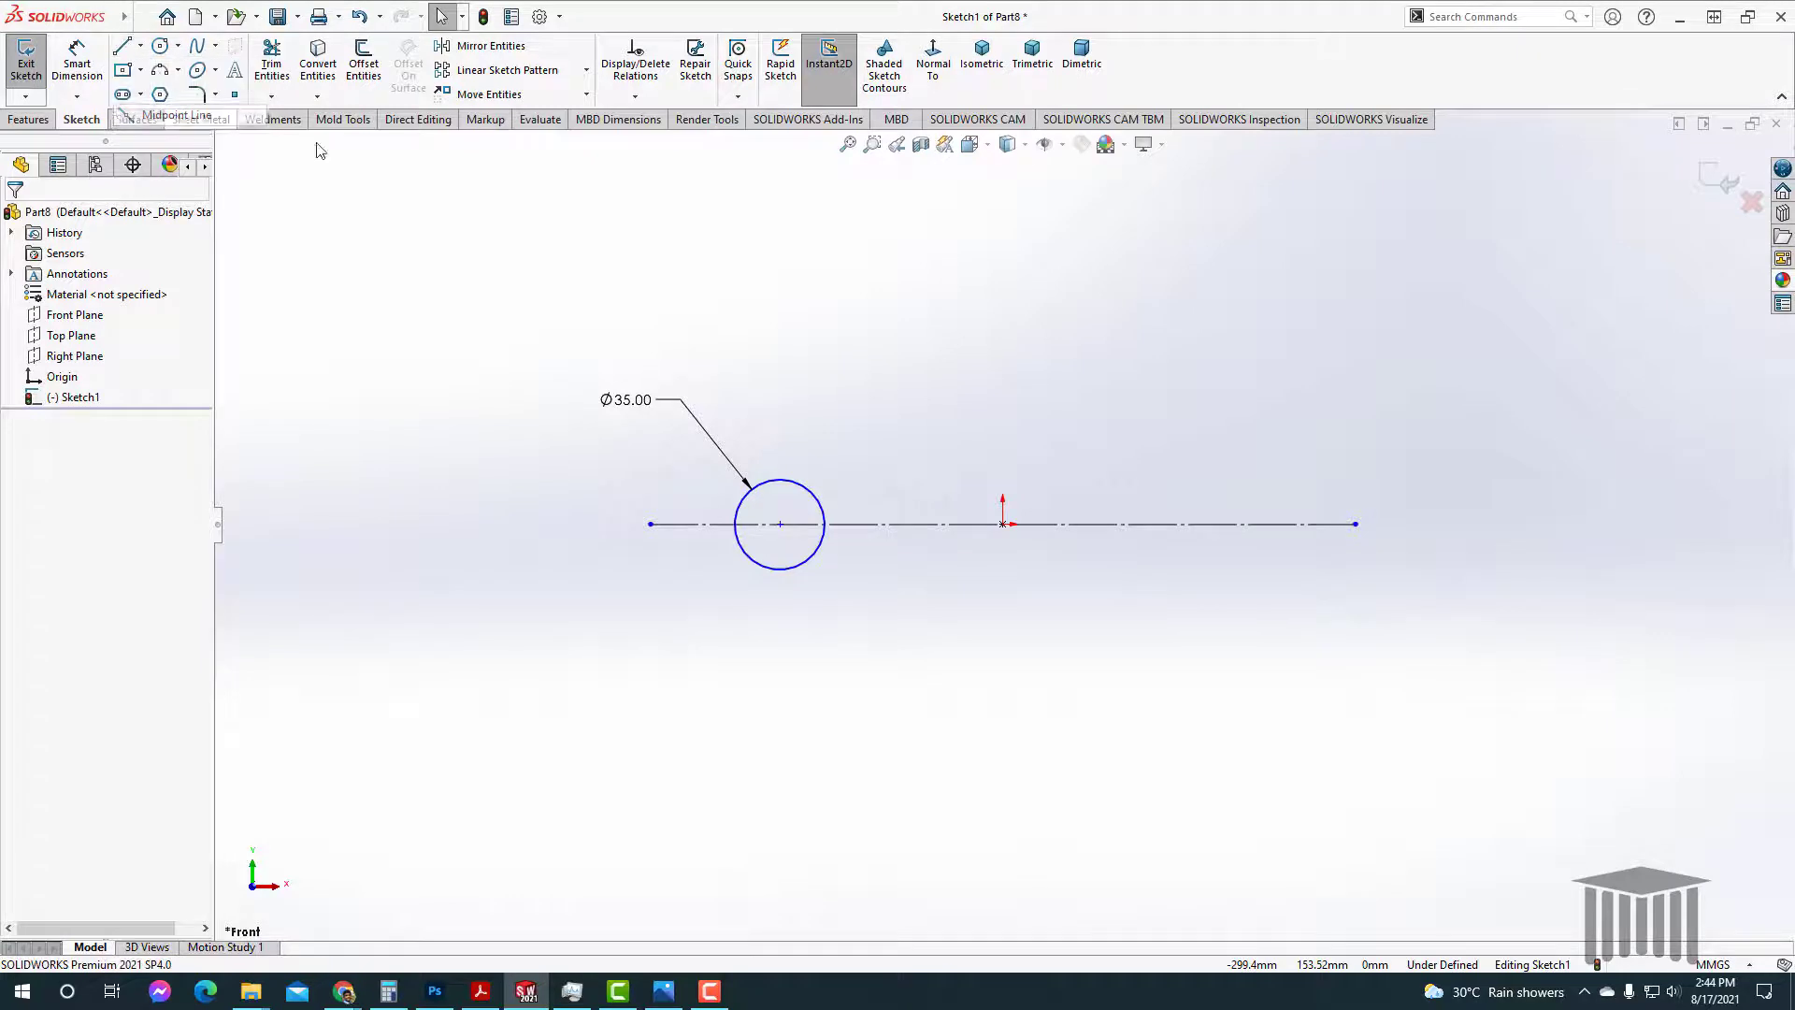
click(1002, 524)
click(1002, 881)
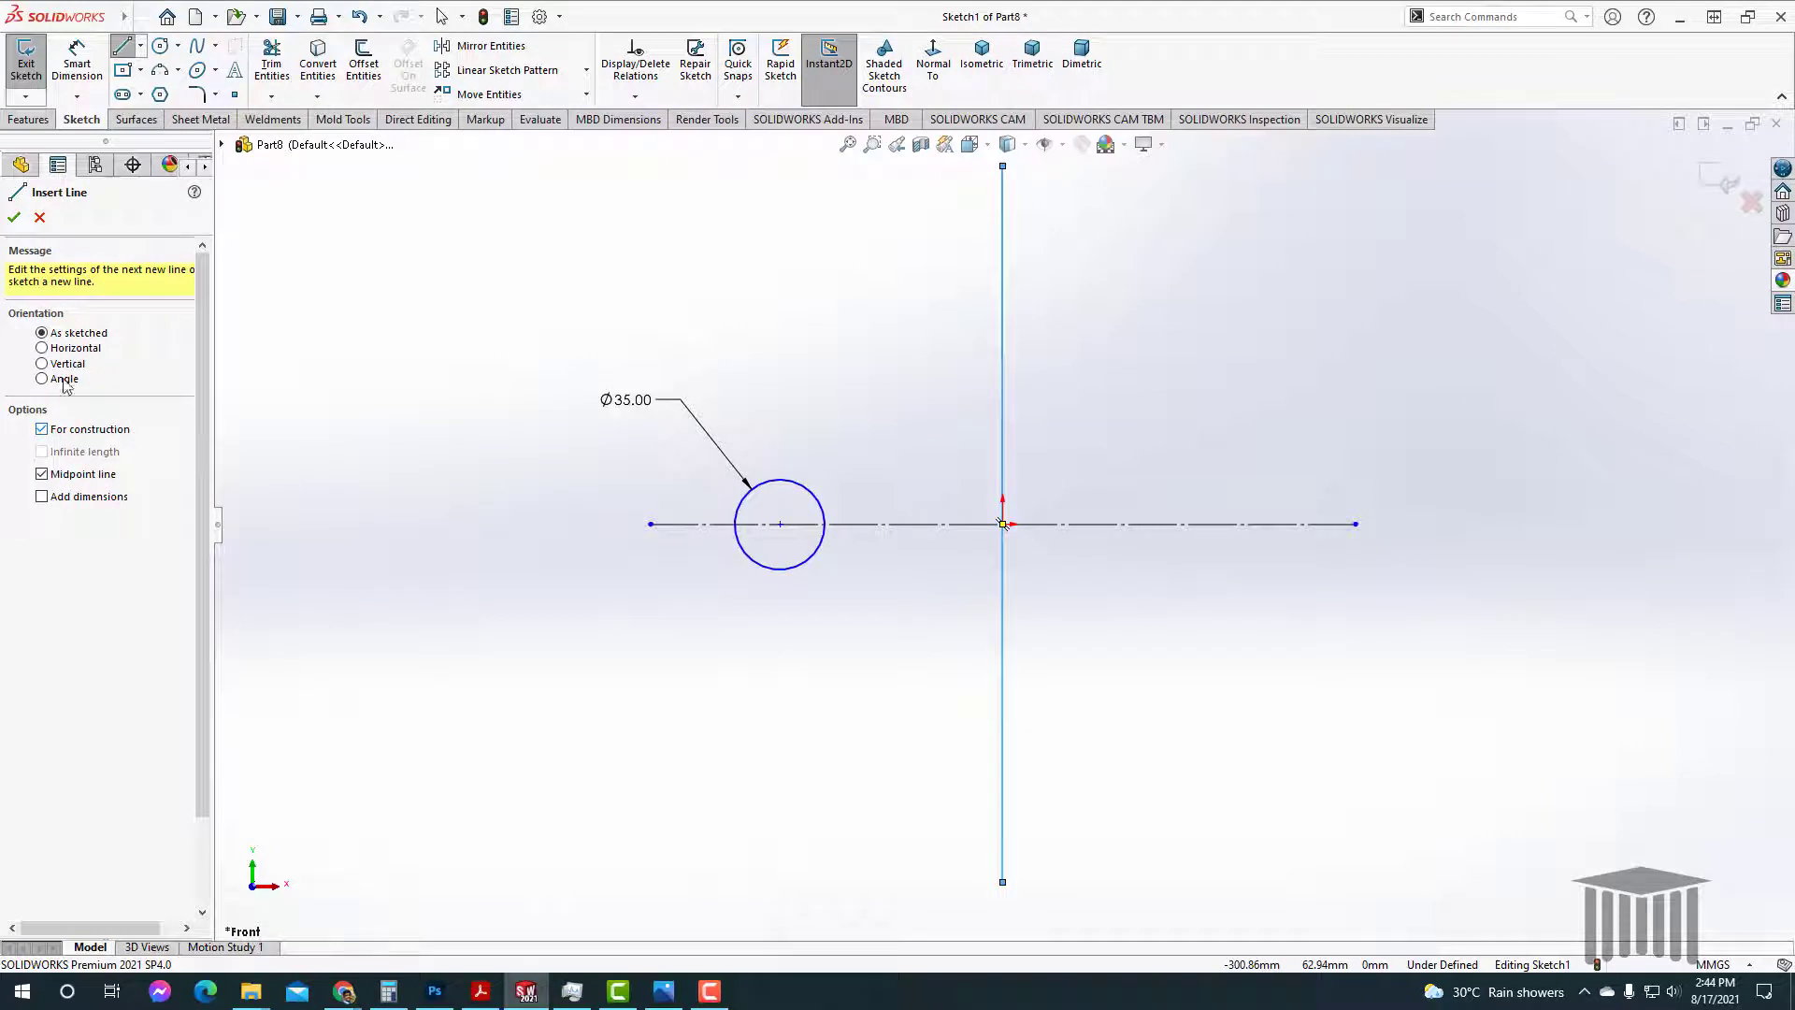
click(14, 219)
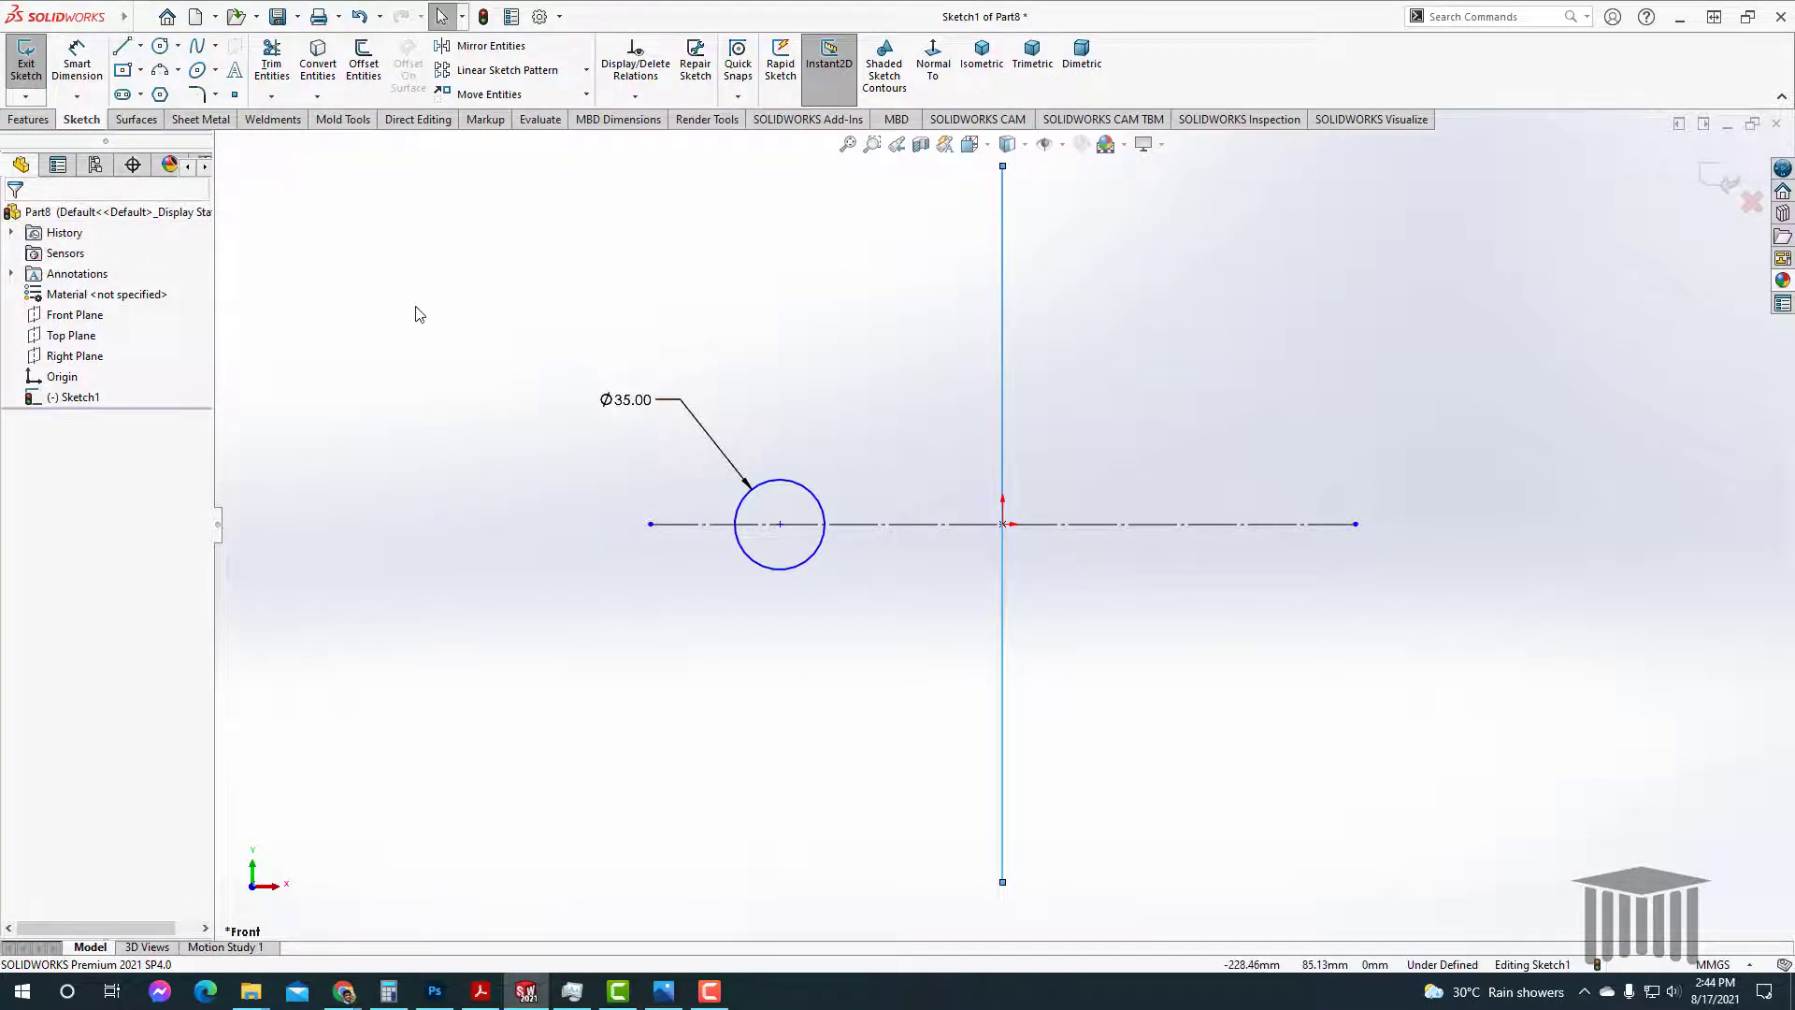
click(1002, 323)
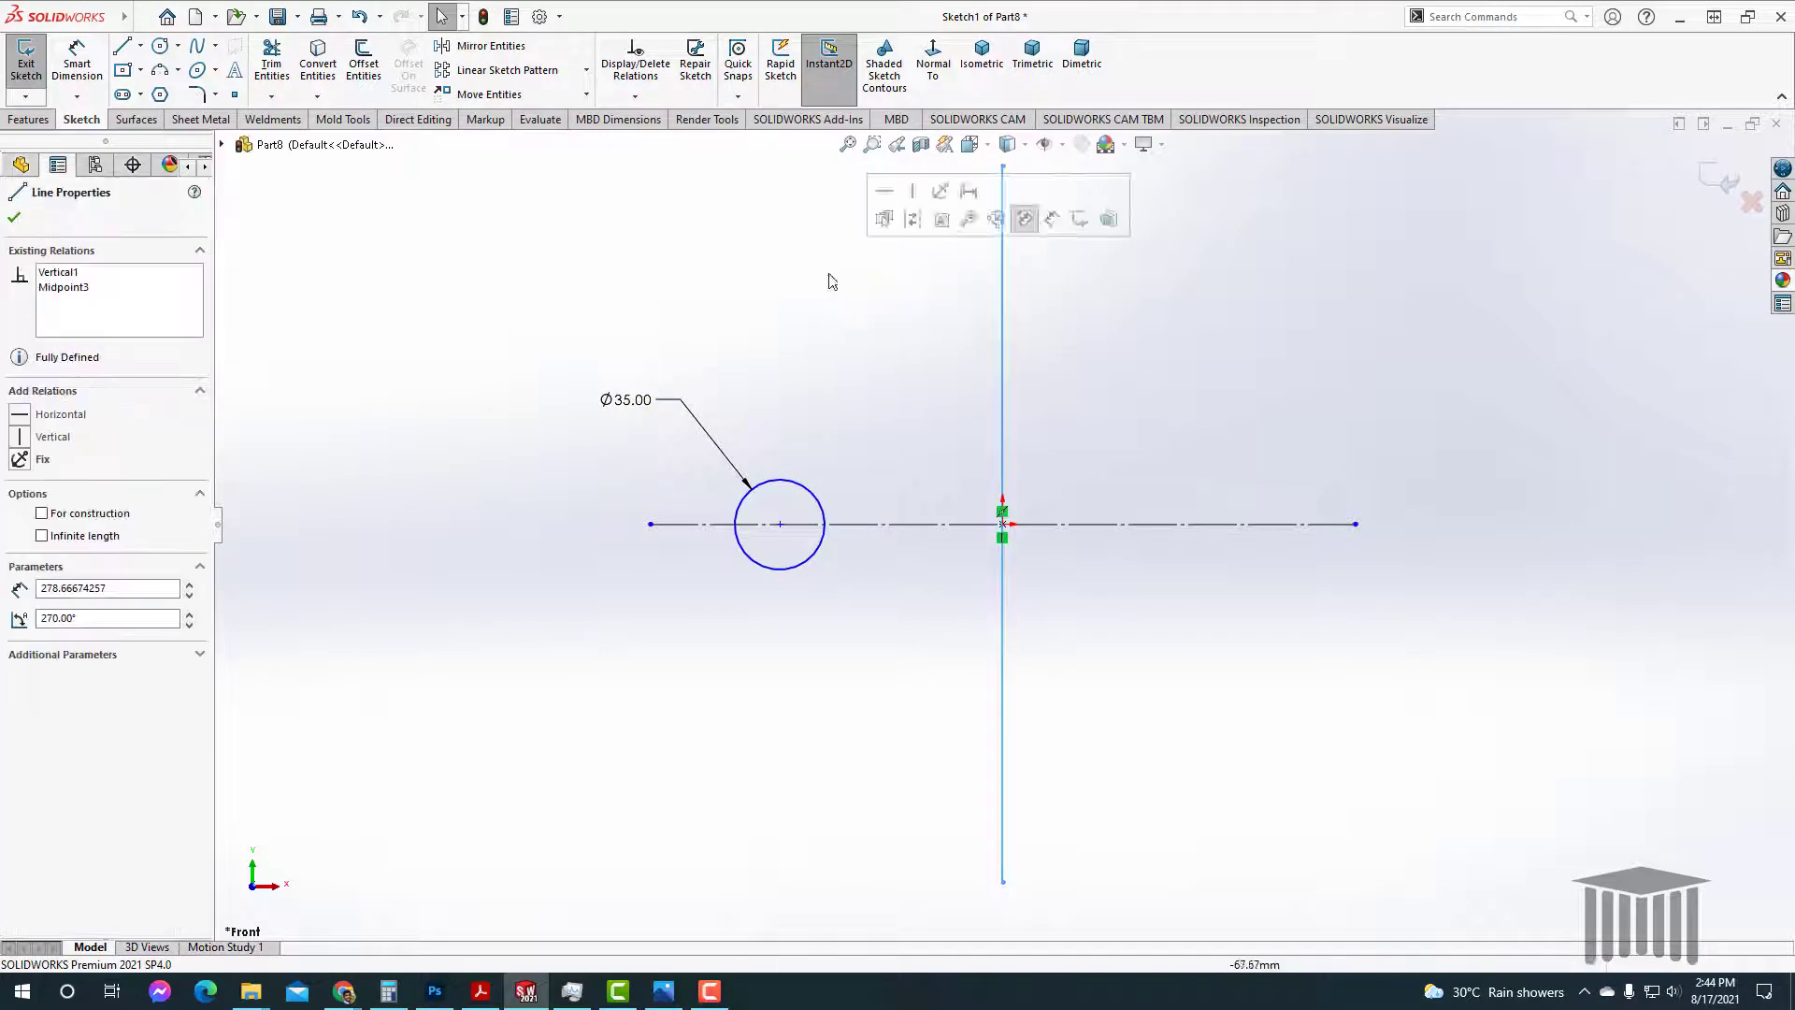
click(90, 518)
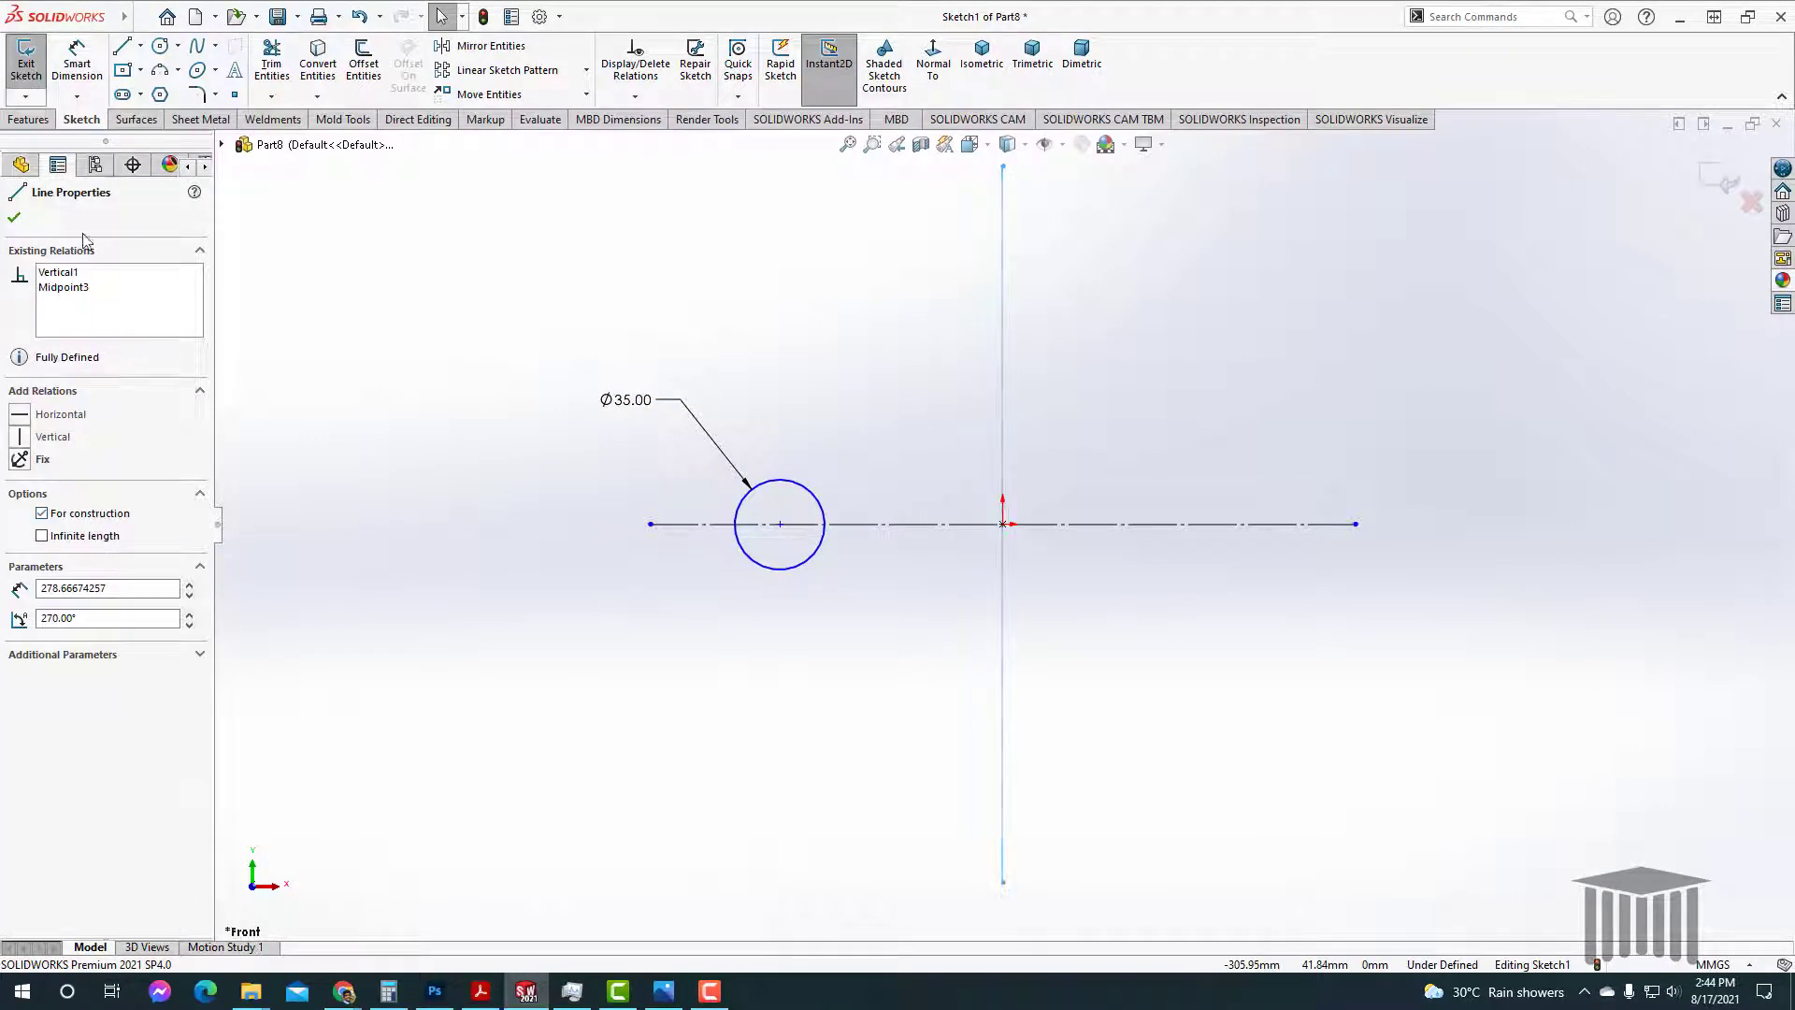
click(14, 218)
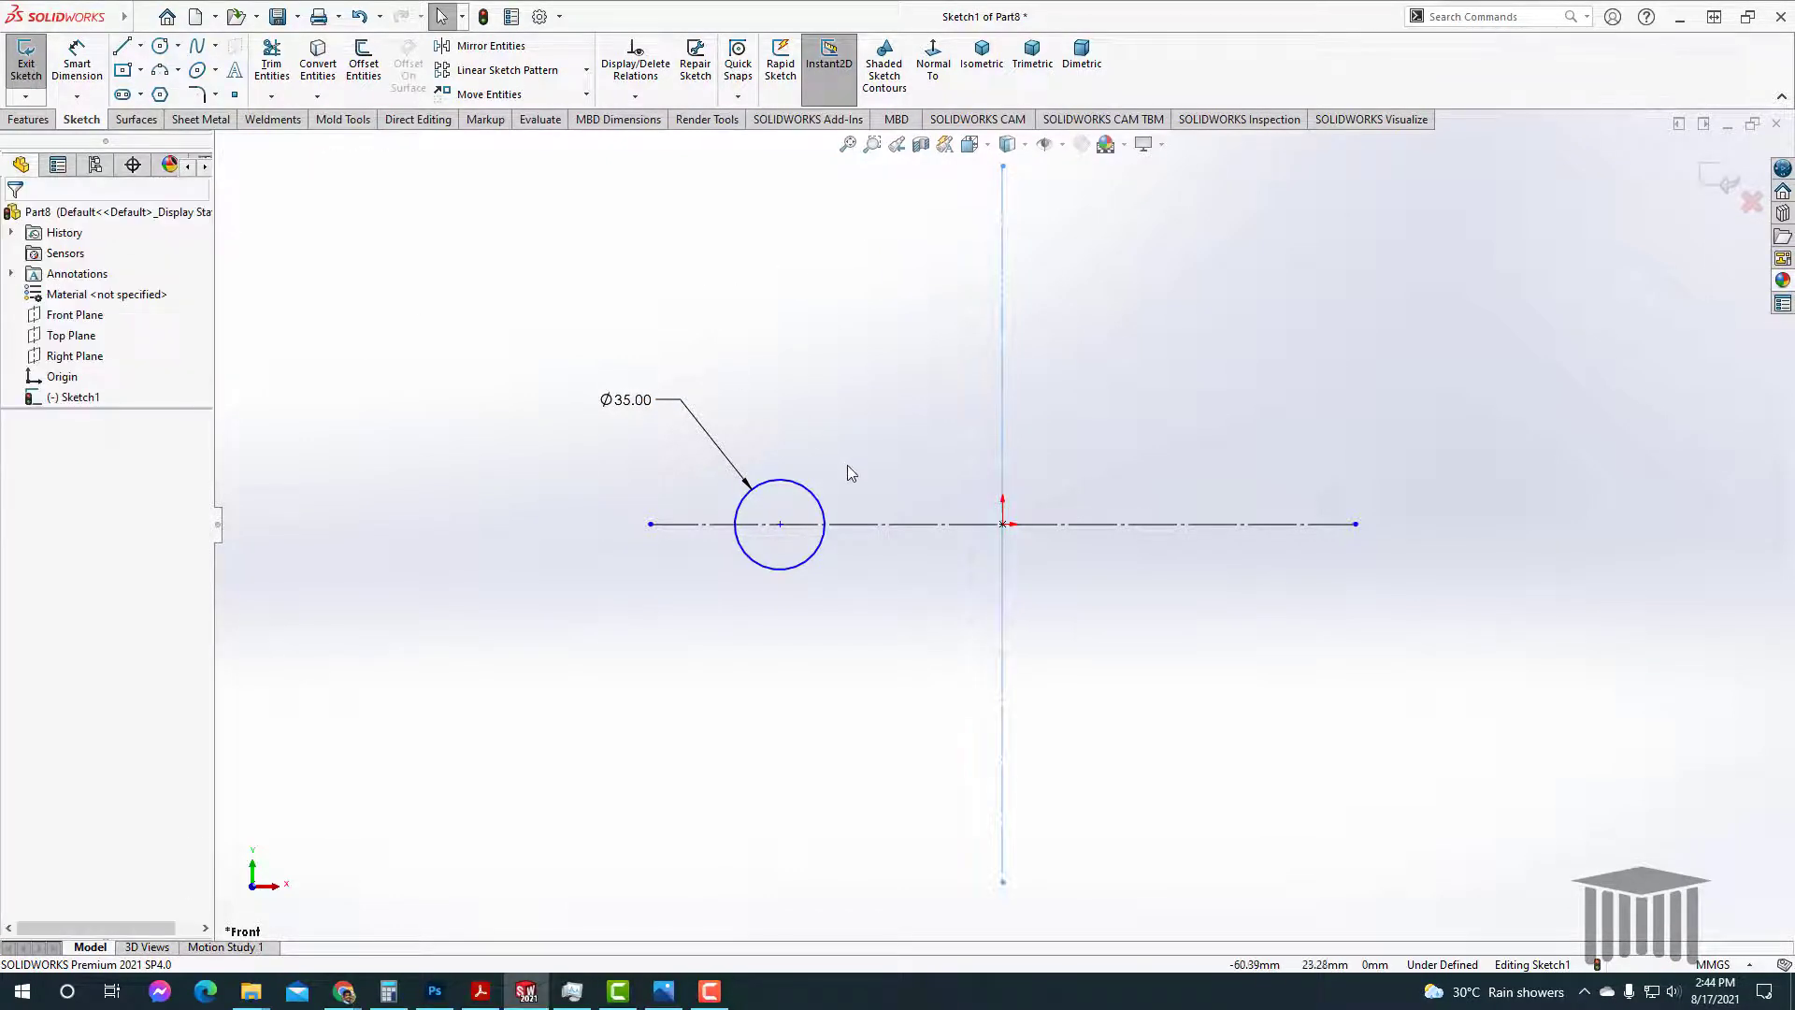
click(779, 525)
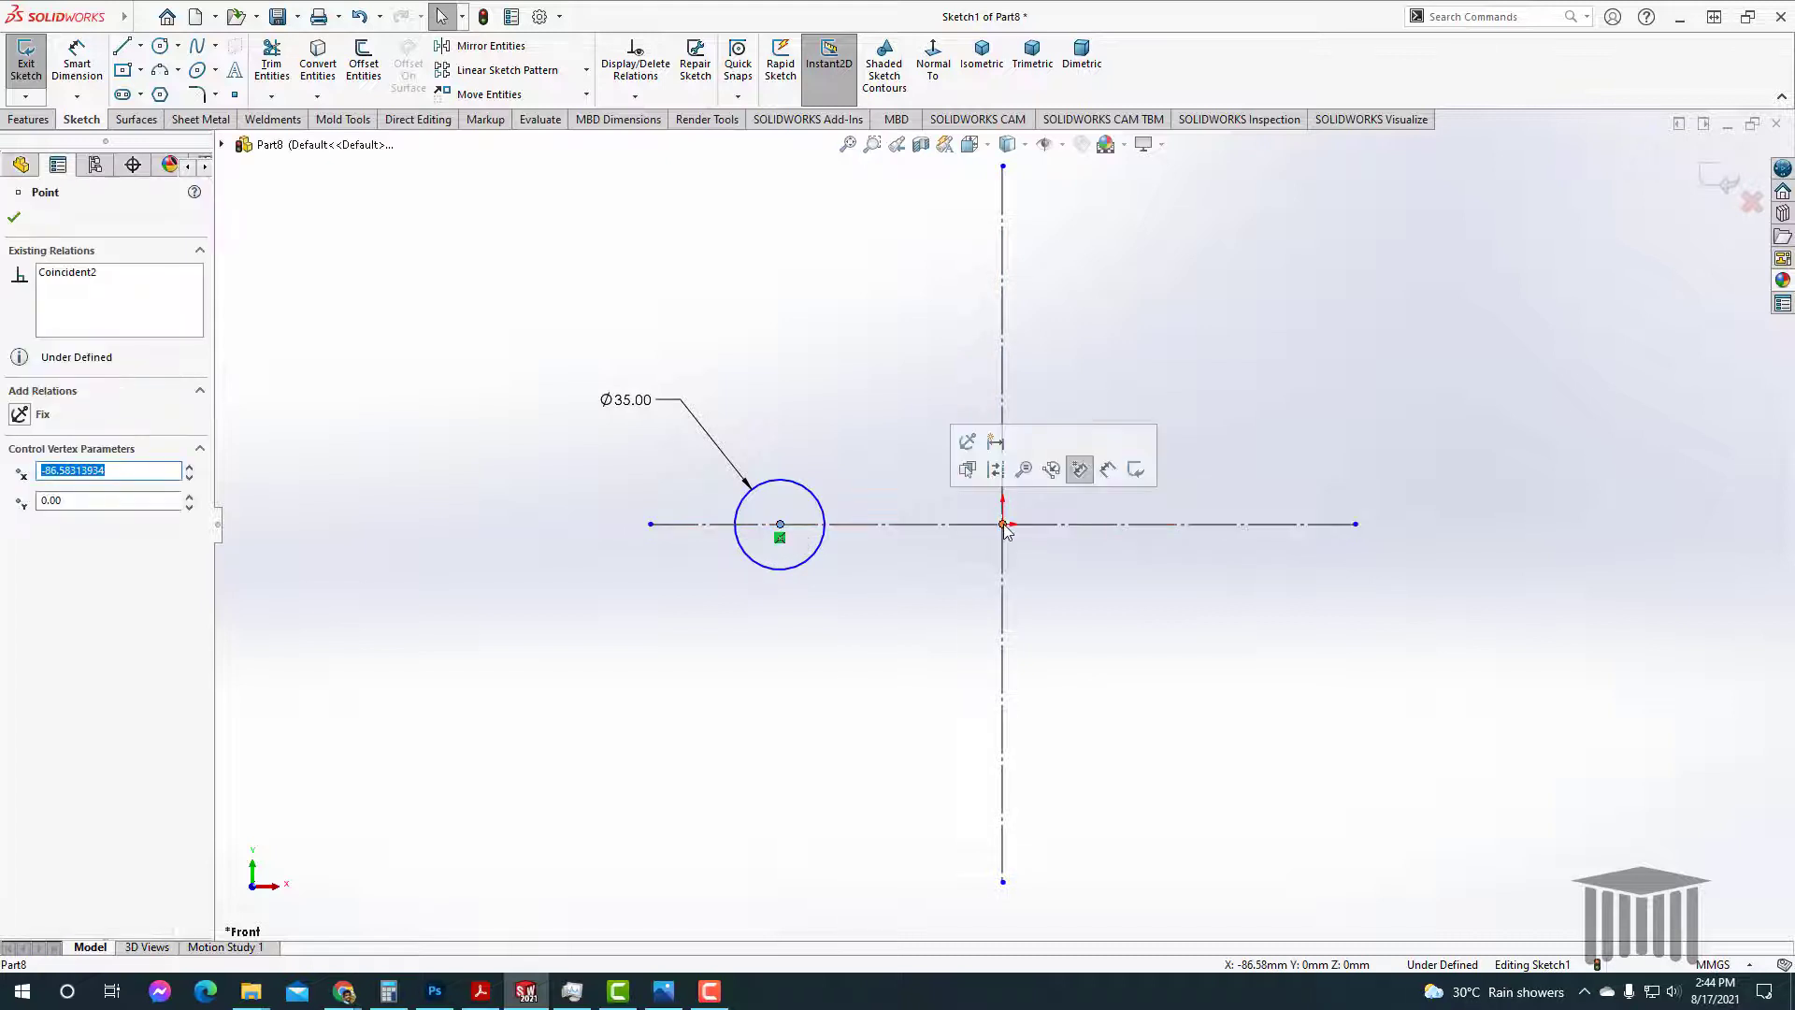
click(1105, 613)
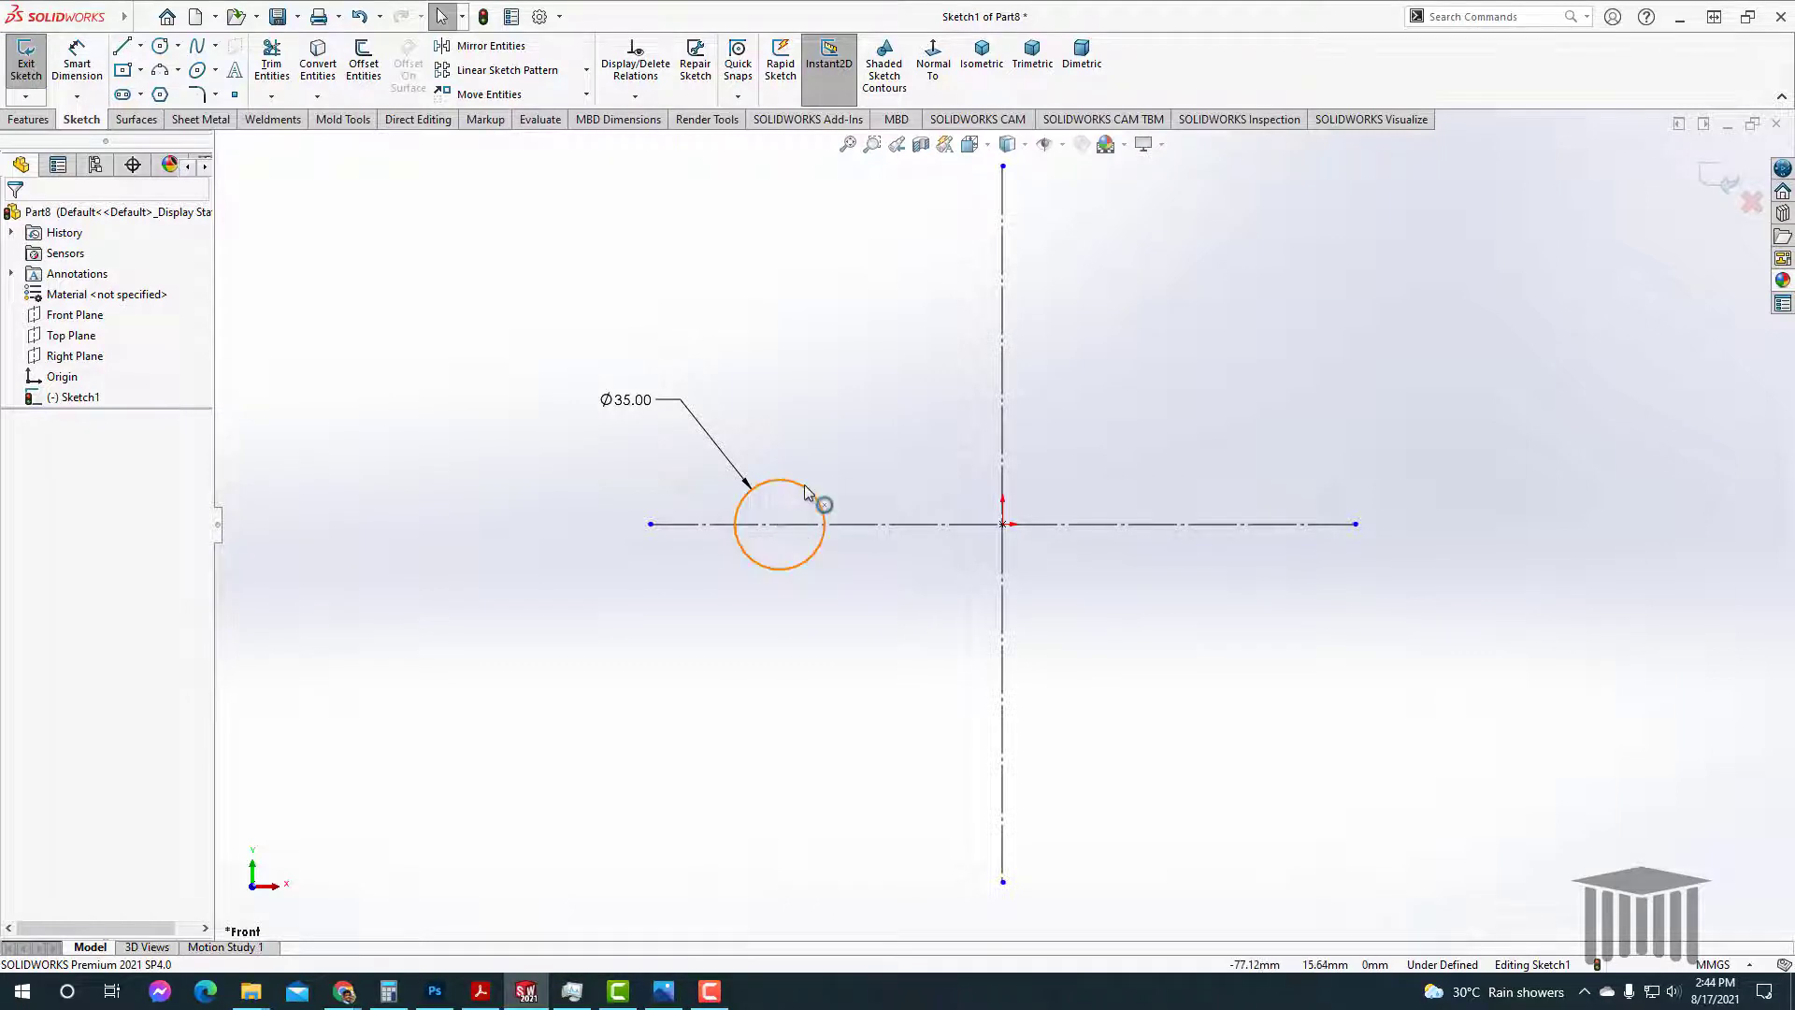
Step: Mirror the 35 mm circle about the vertical construction line, keeping the original as a copy
click(506, 49)
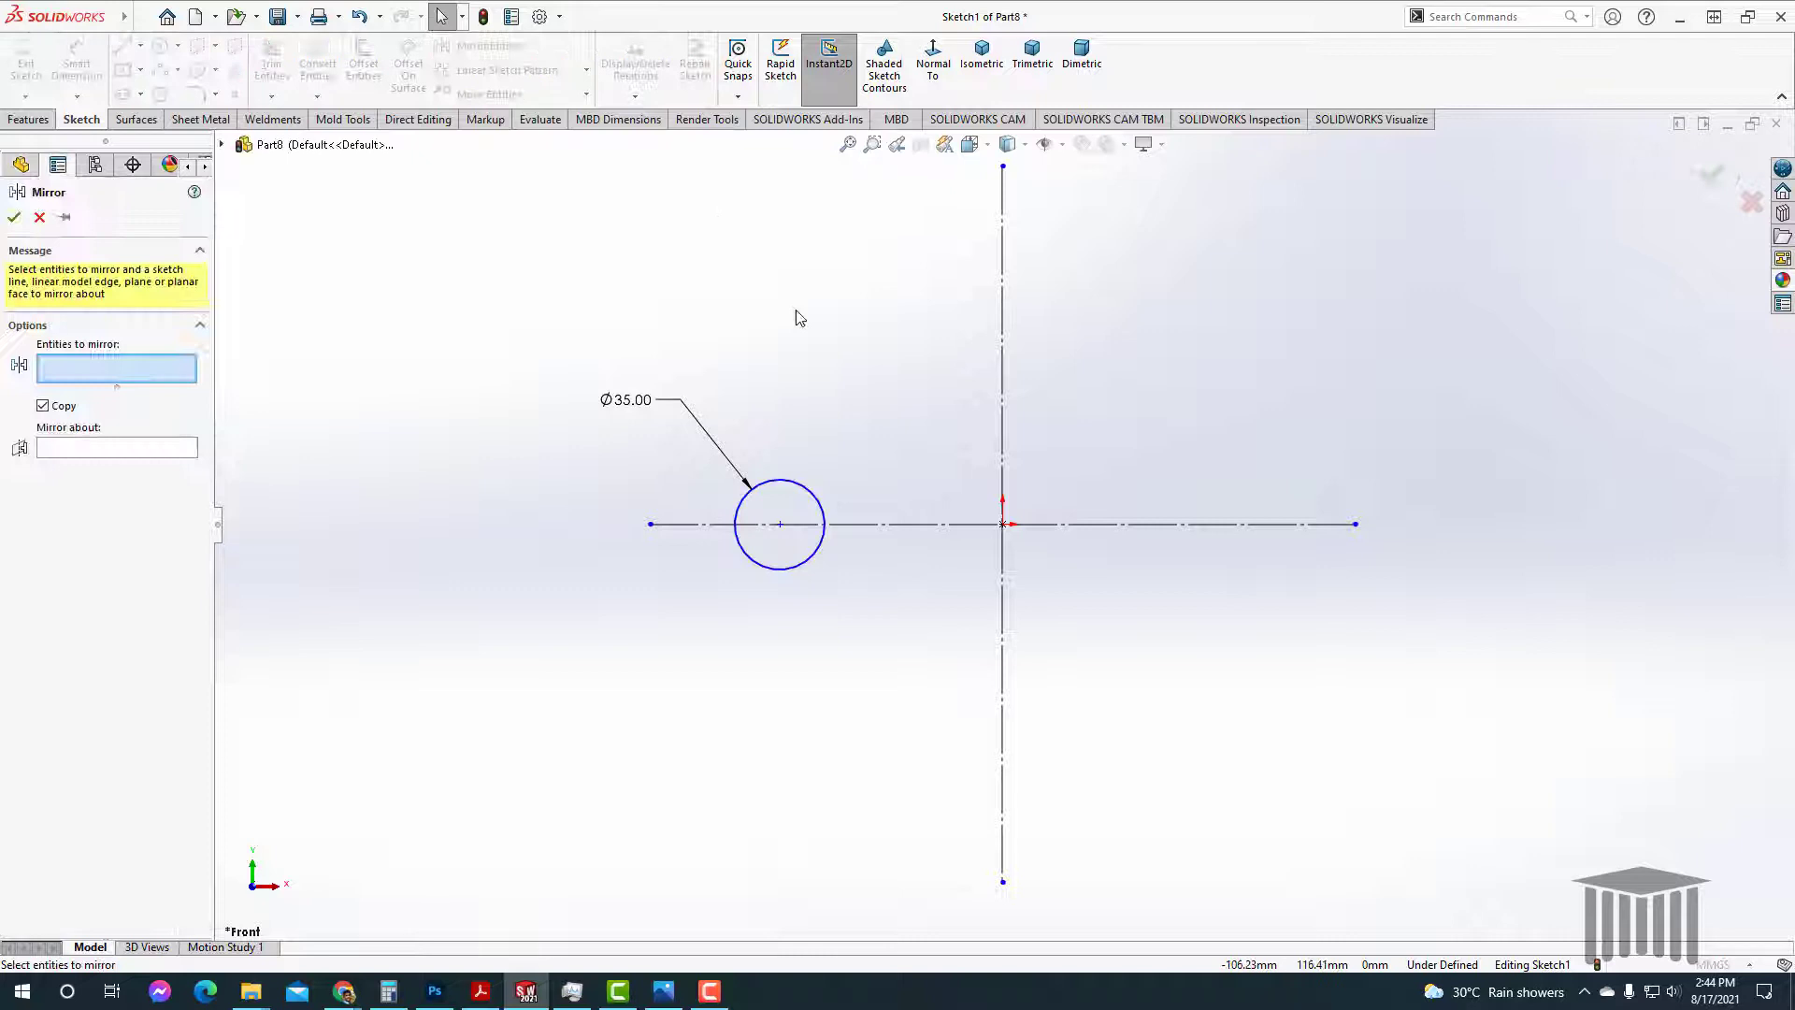
click(825, 511)
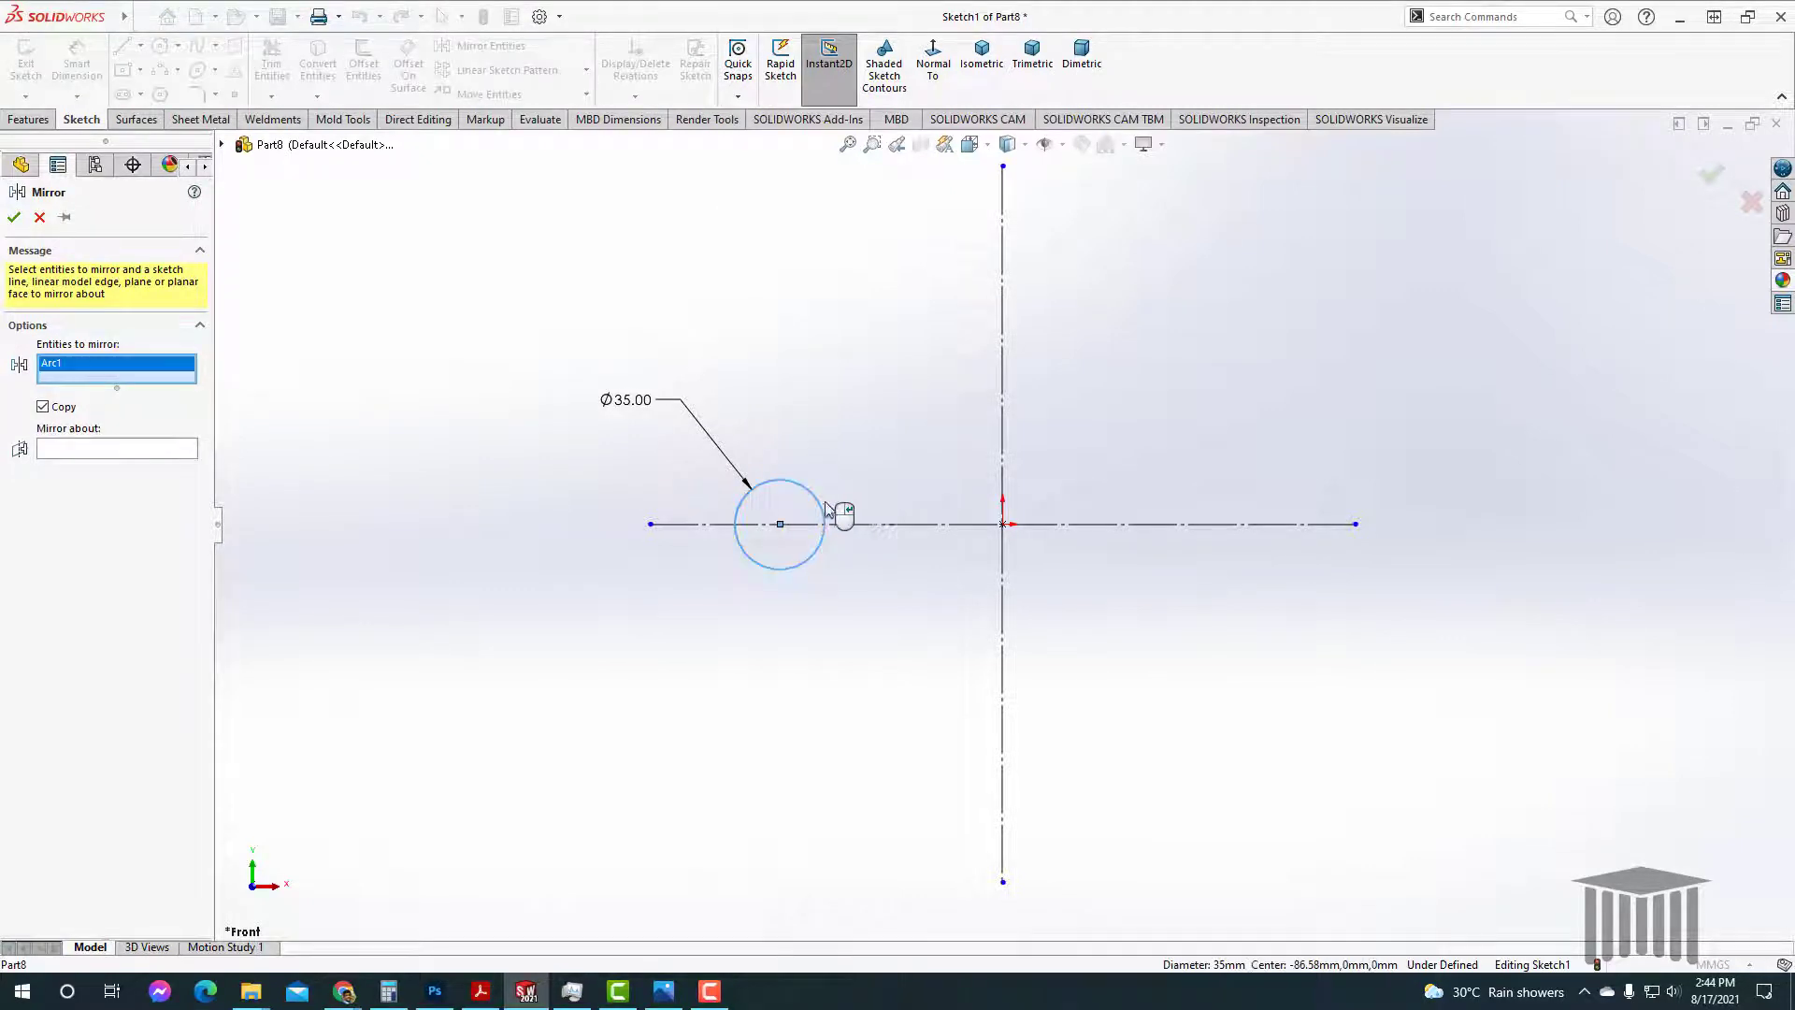
click(161, 452)
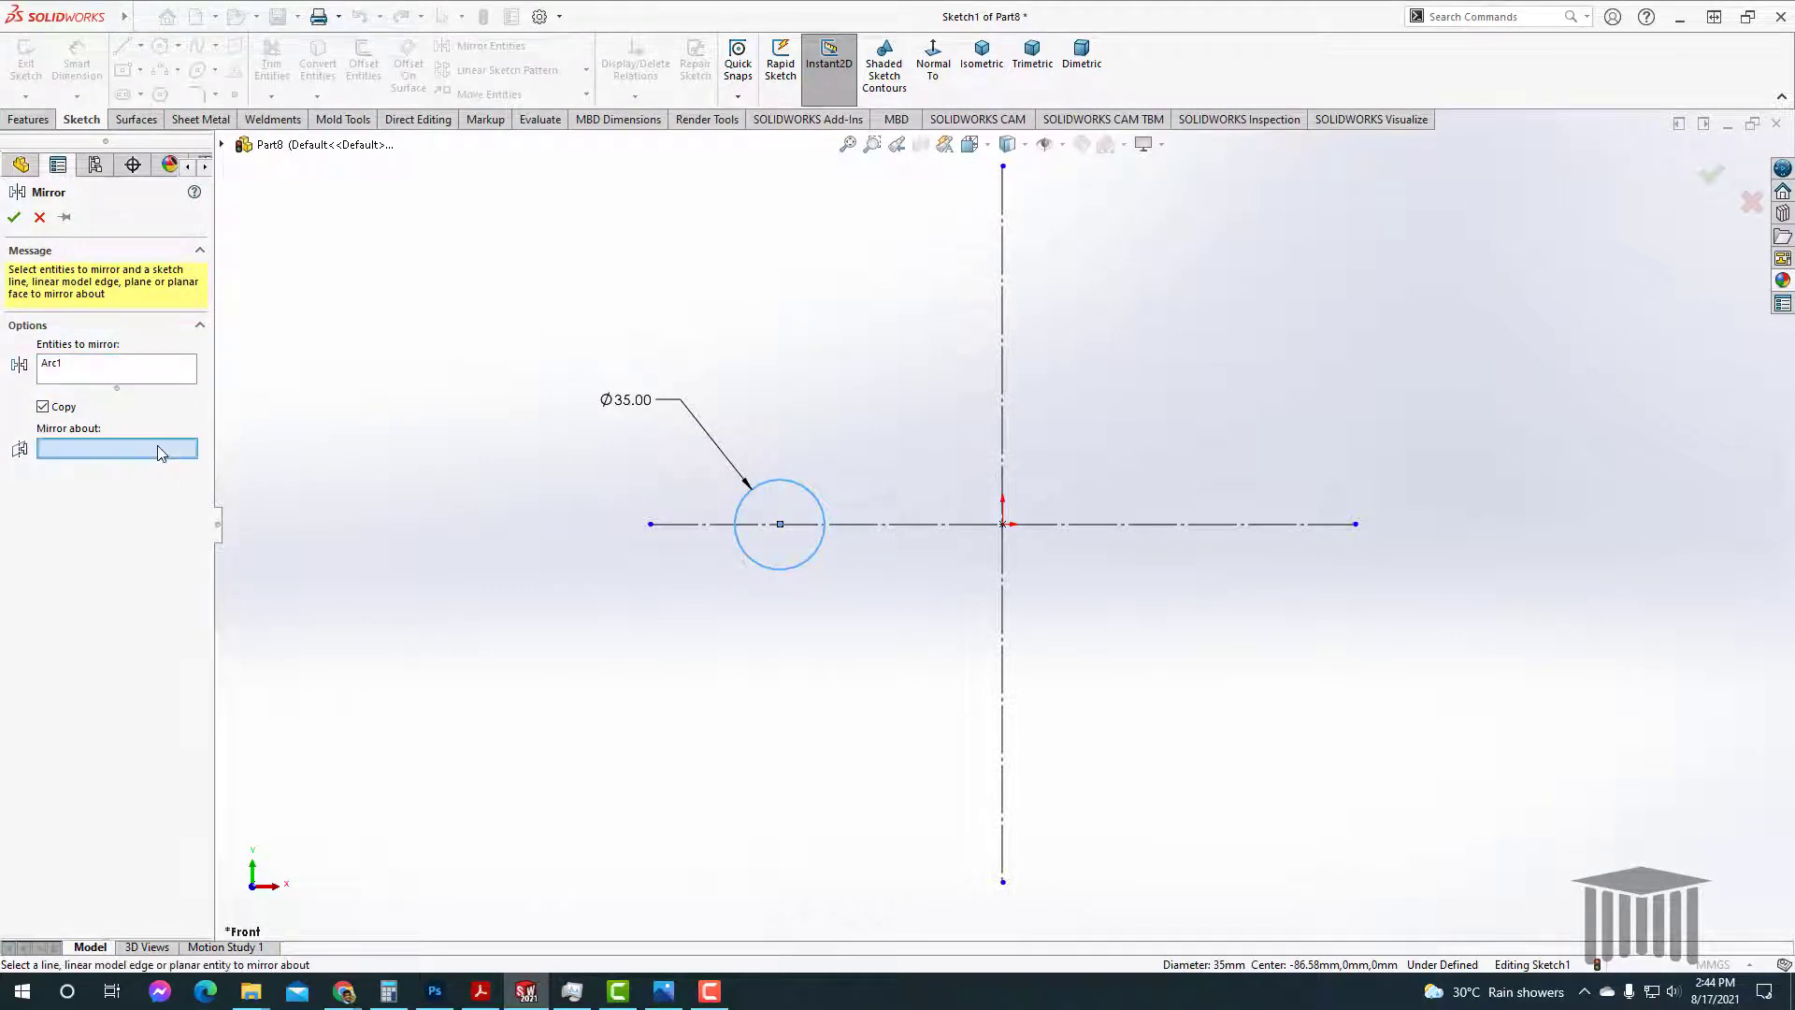
click(1003, 432)
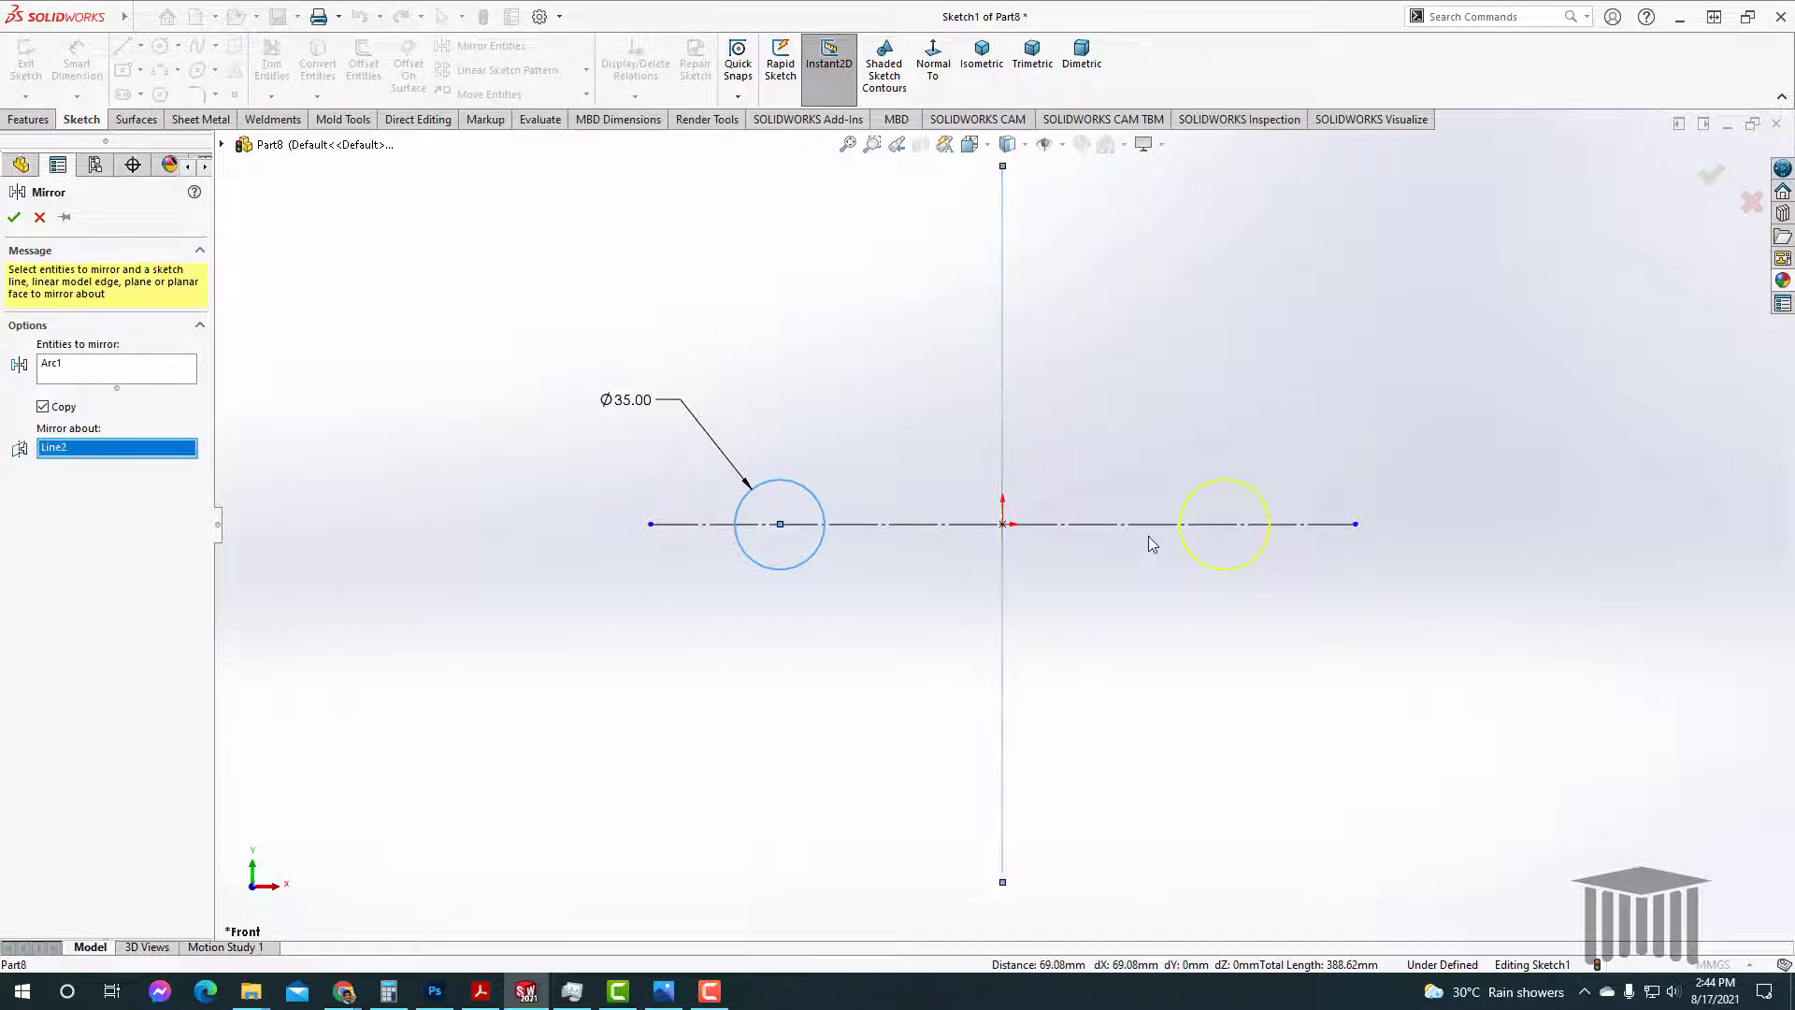
click(14, 217)
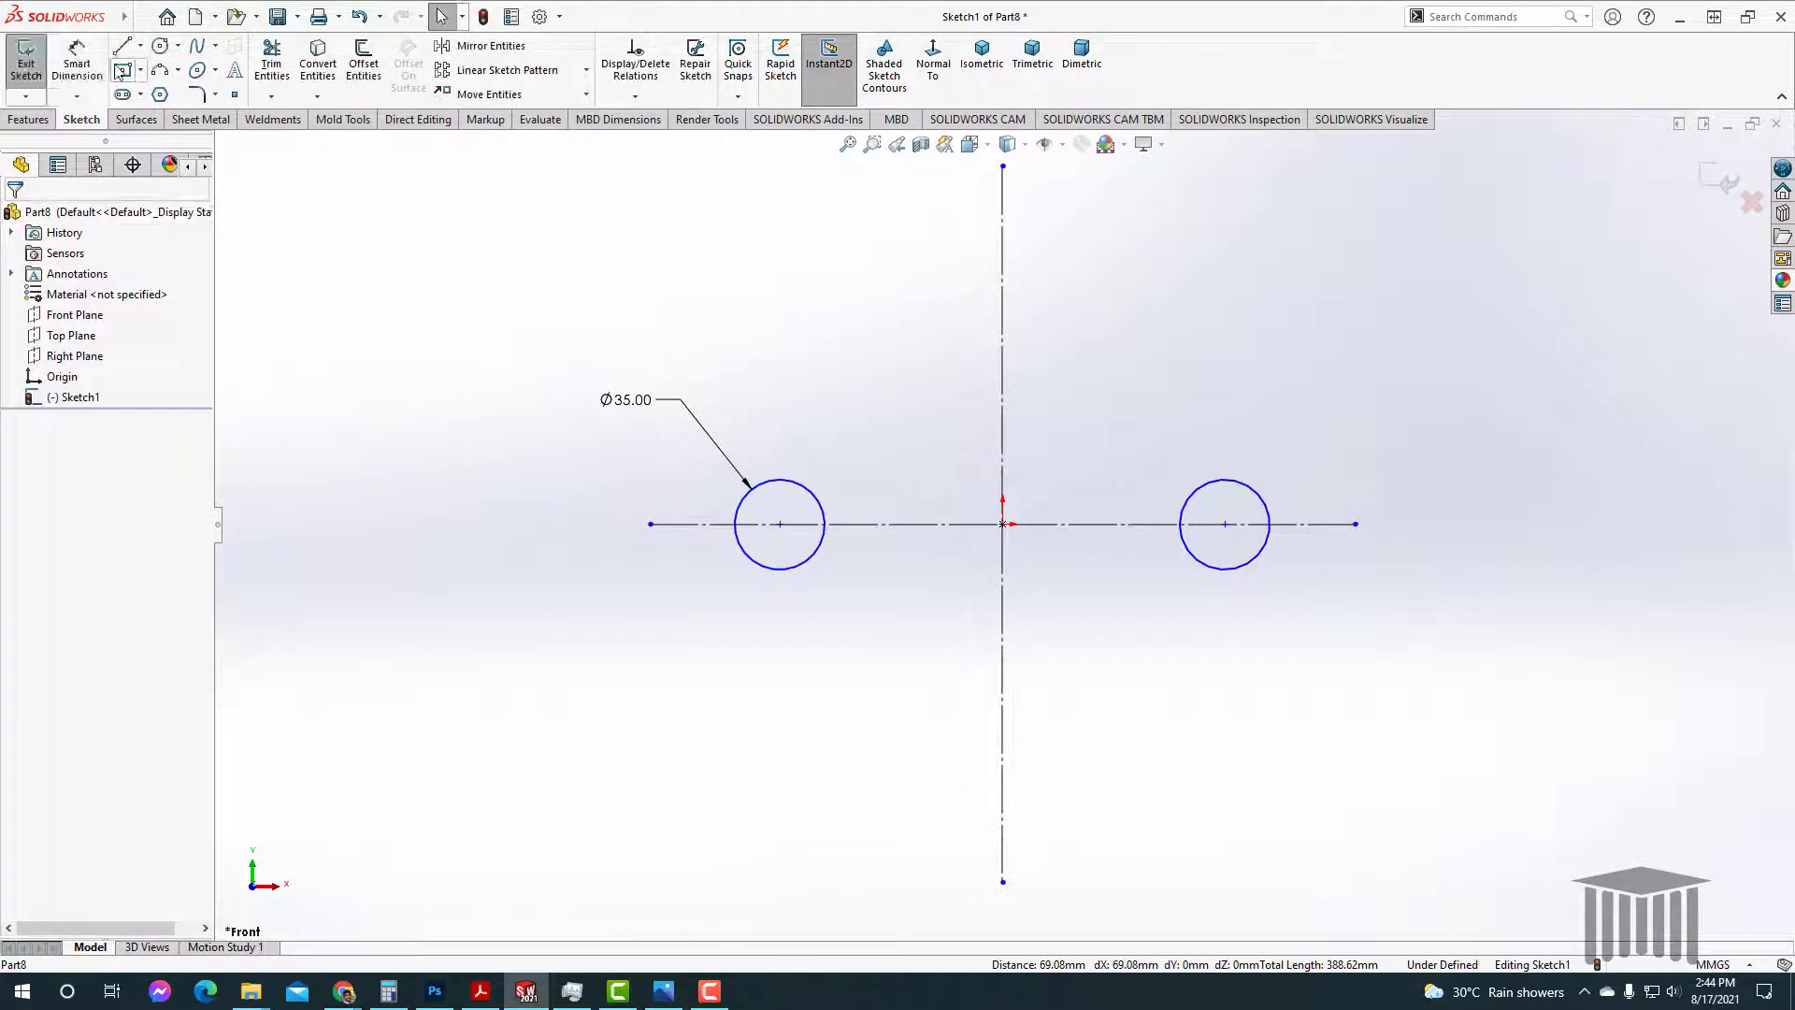
Step: Dimension the horizontal distance between the two circle centres as 50 mm
click(780, 525)
click(1226, 524)
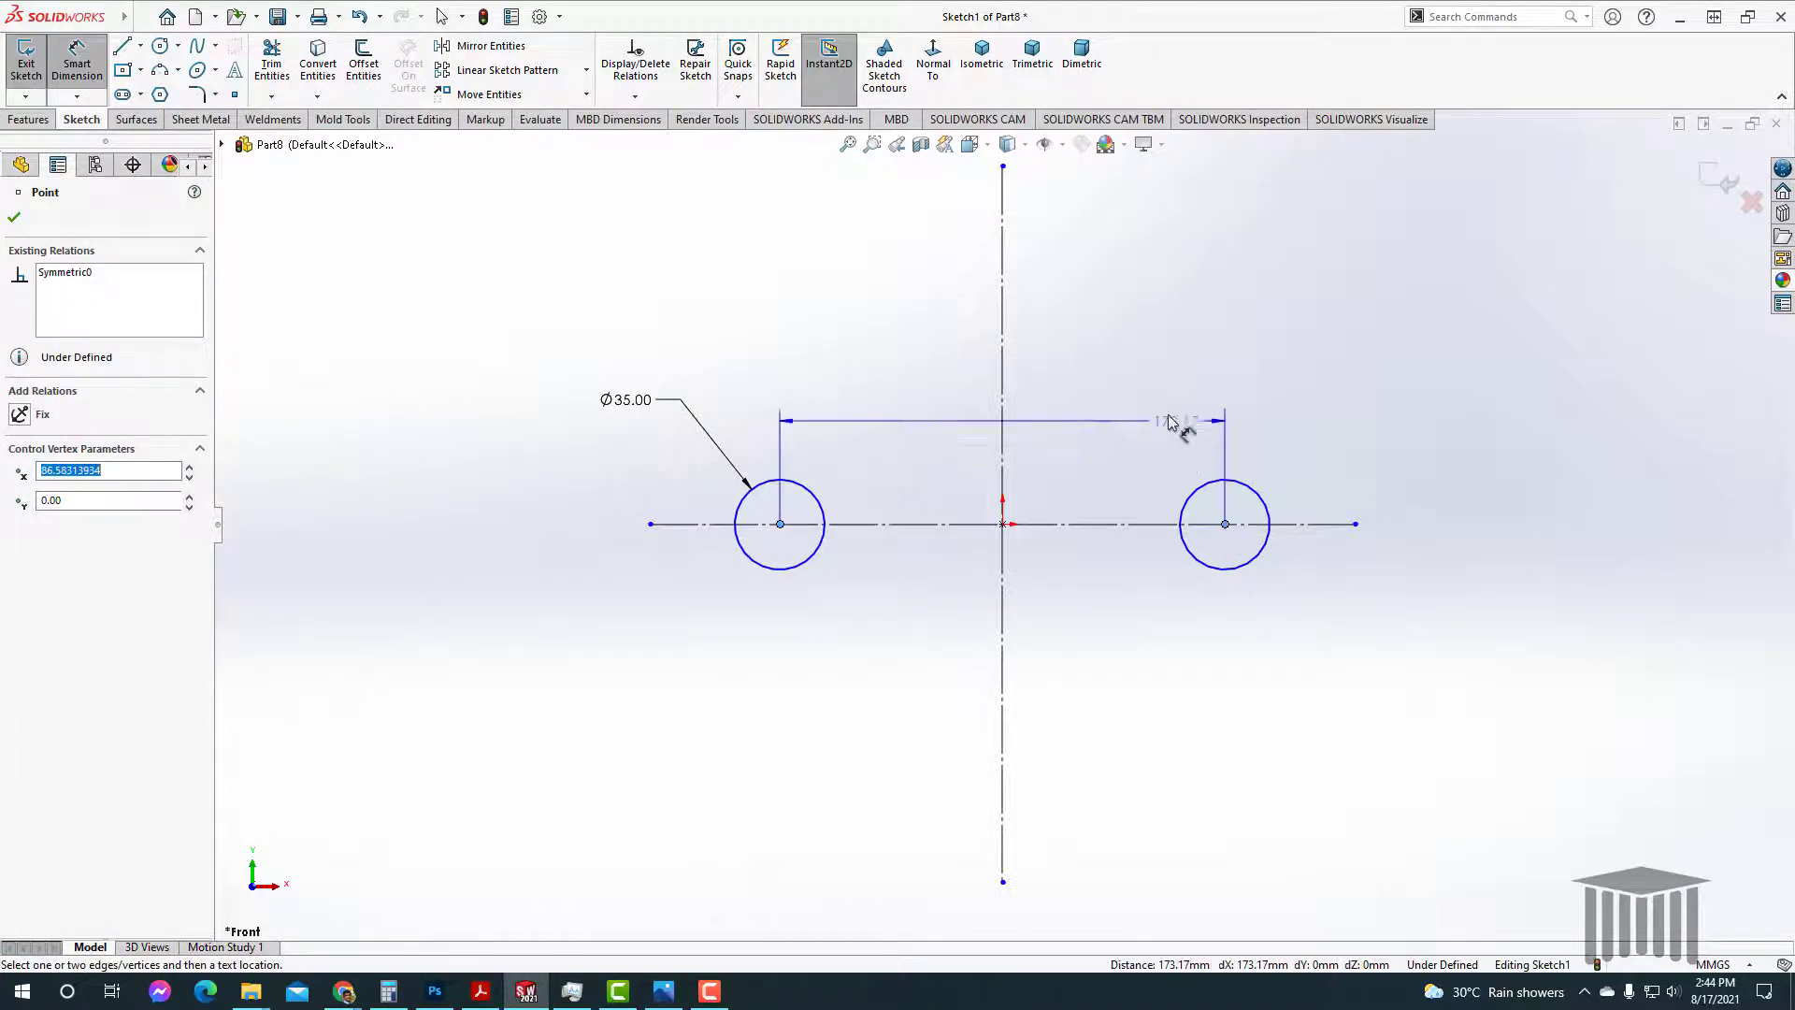
click(1136, 395)
text(50)
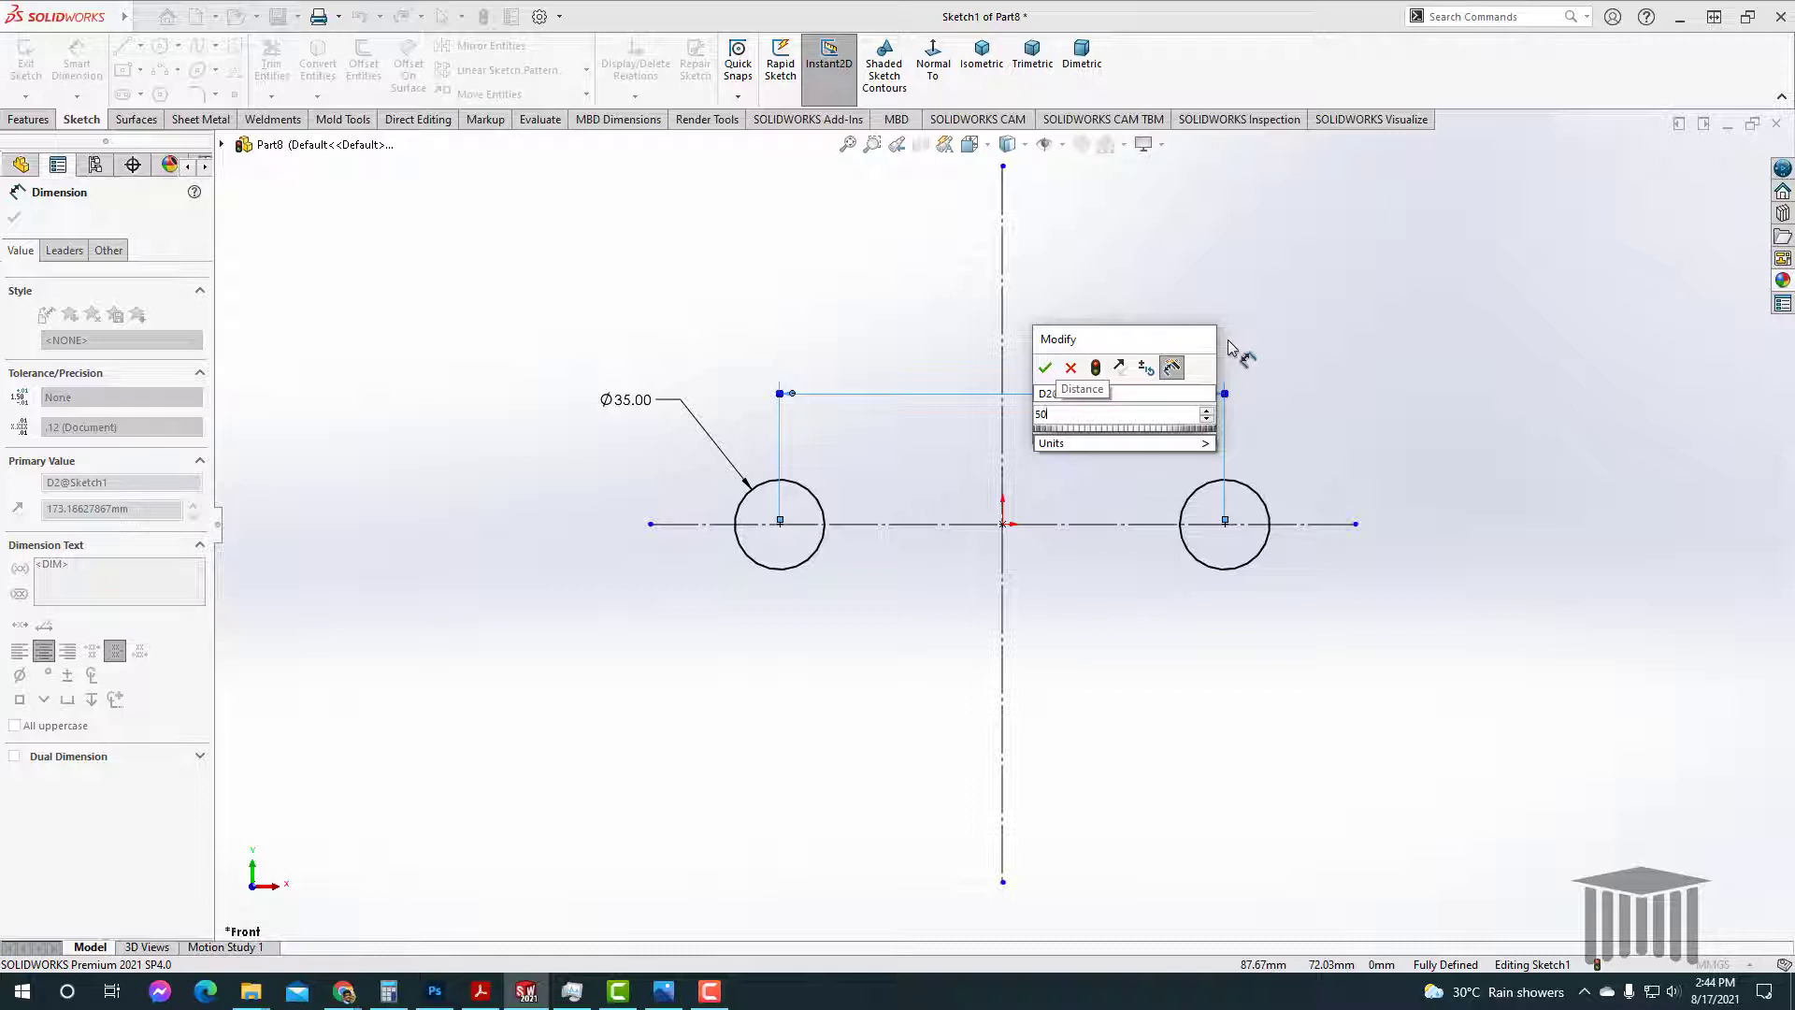
key(Return)
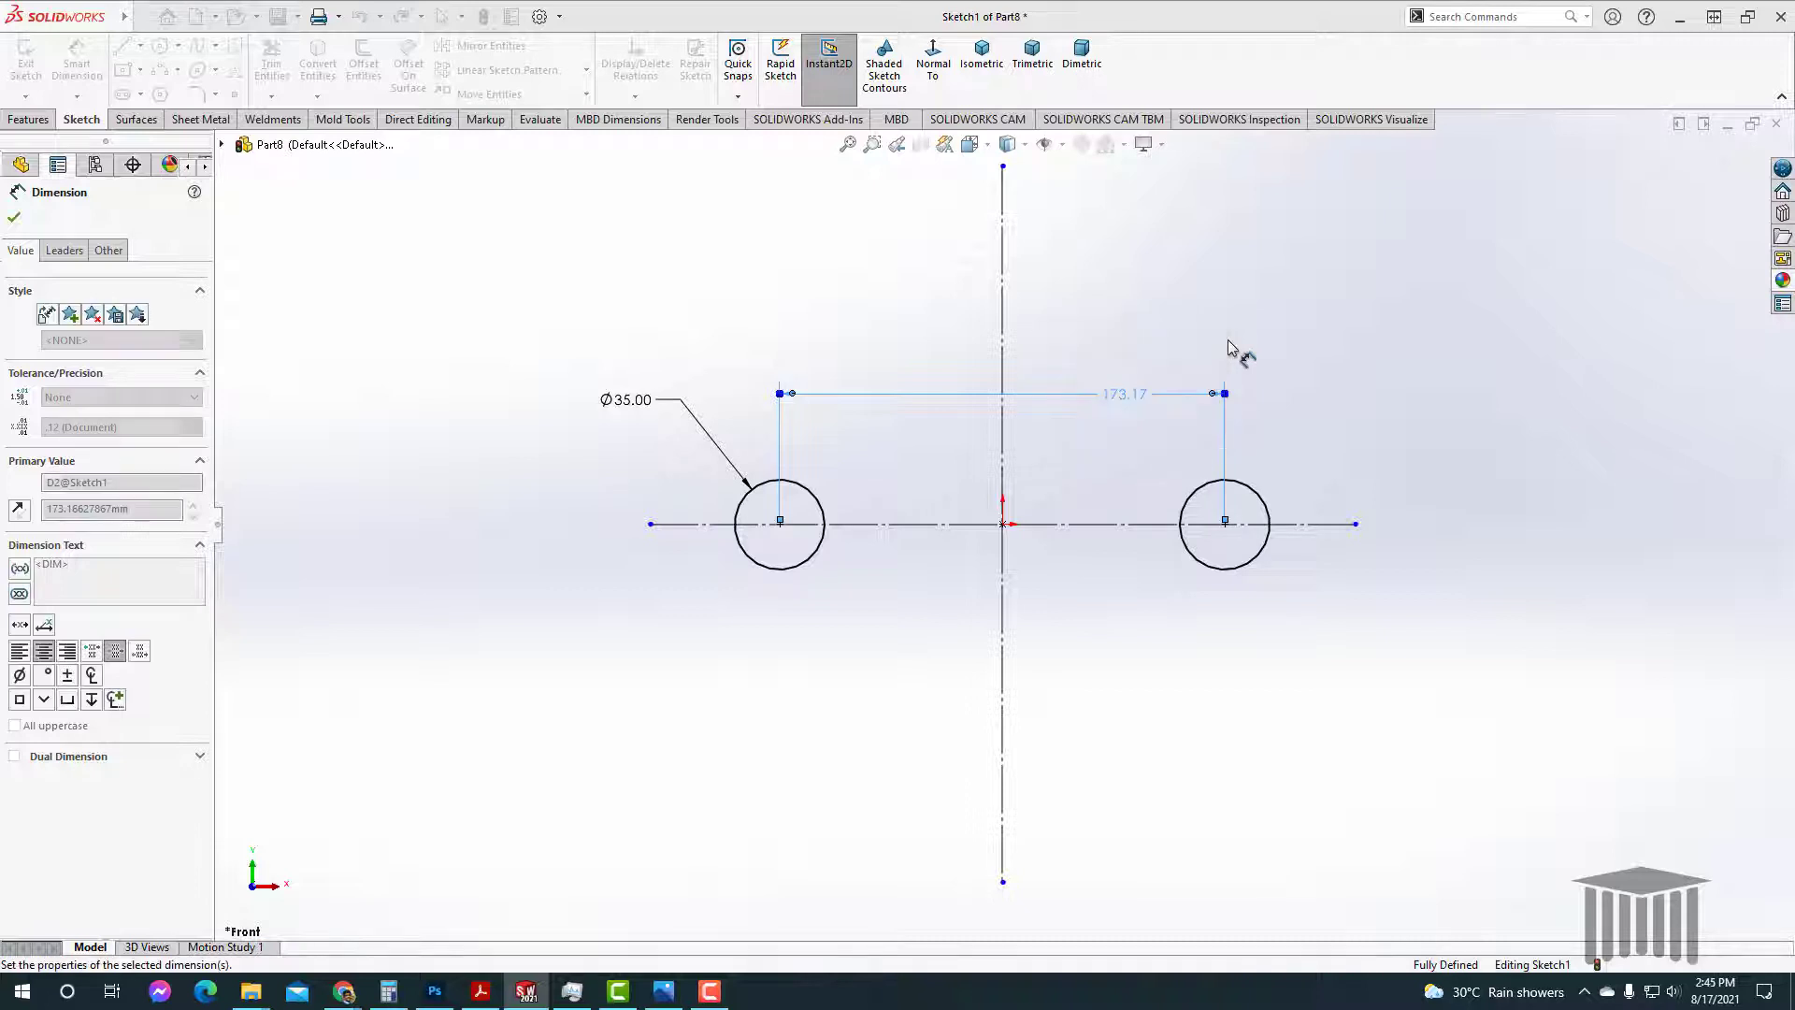
Step: Sketch a center rectangle about 12 mm wide and 56 mm tall below the two circles, near the vertical construction line
key(Escape)
key(f)
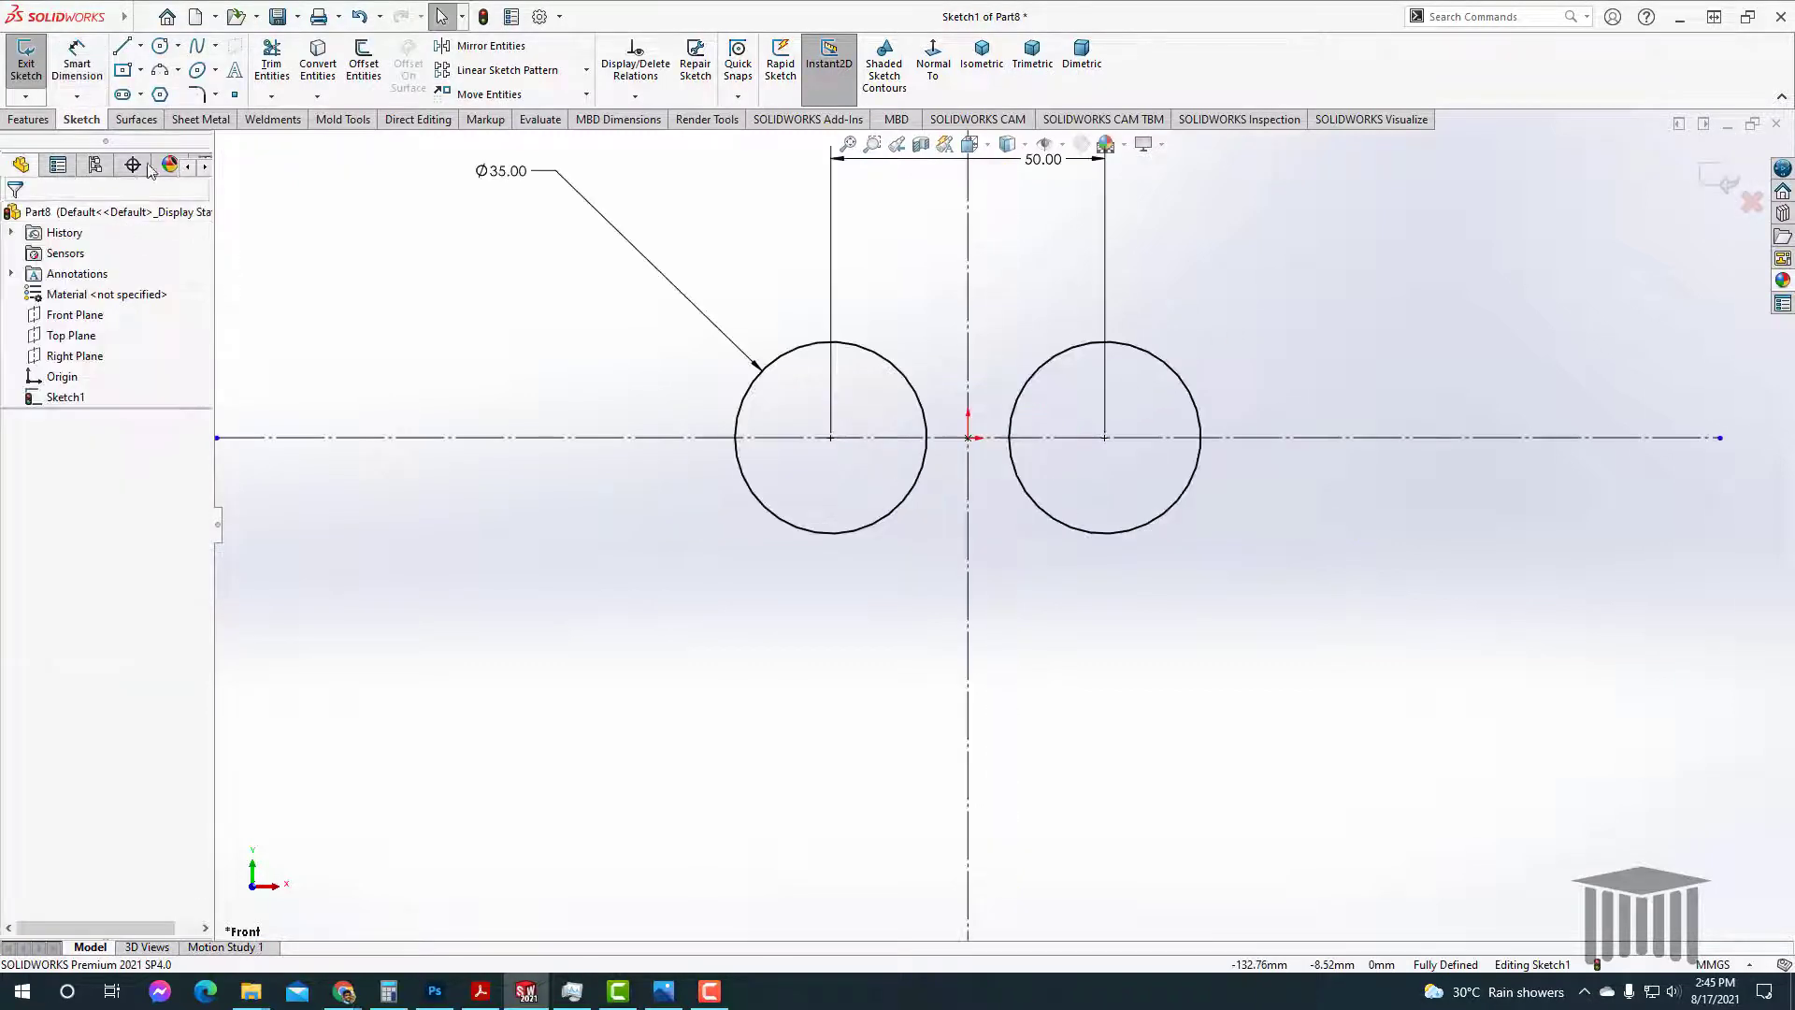
click(123, 73)
click(141, 73)
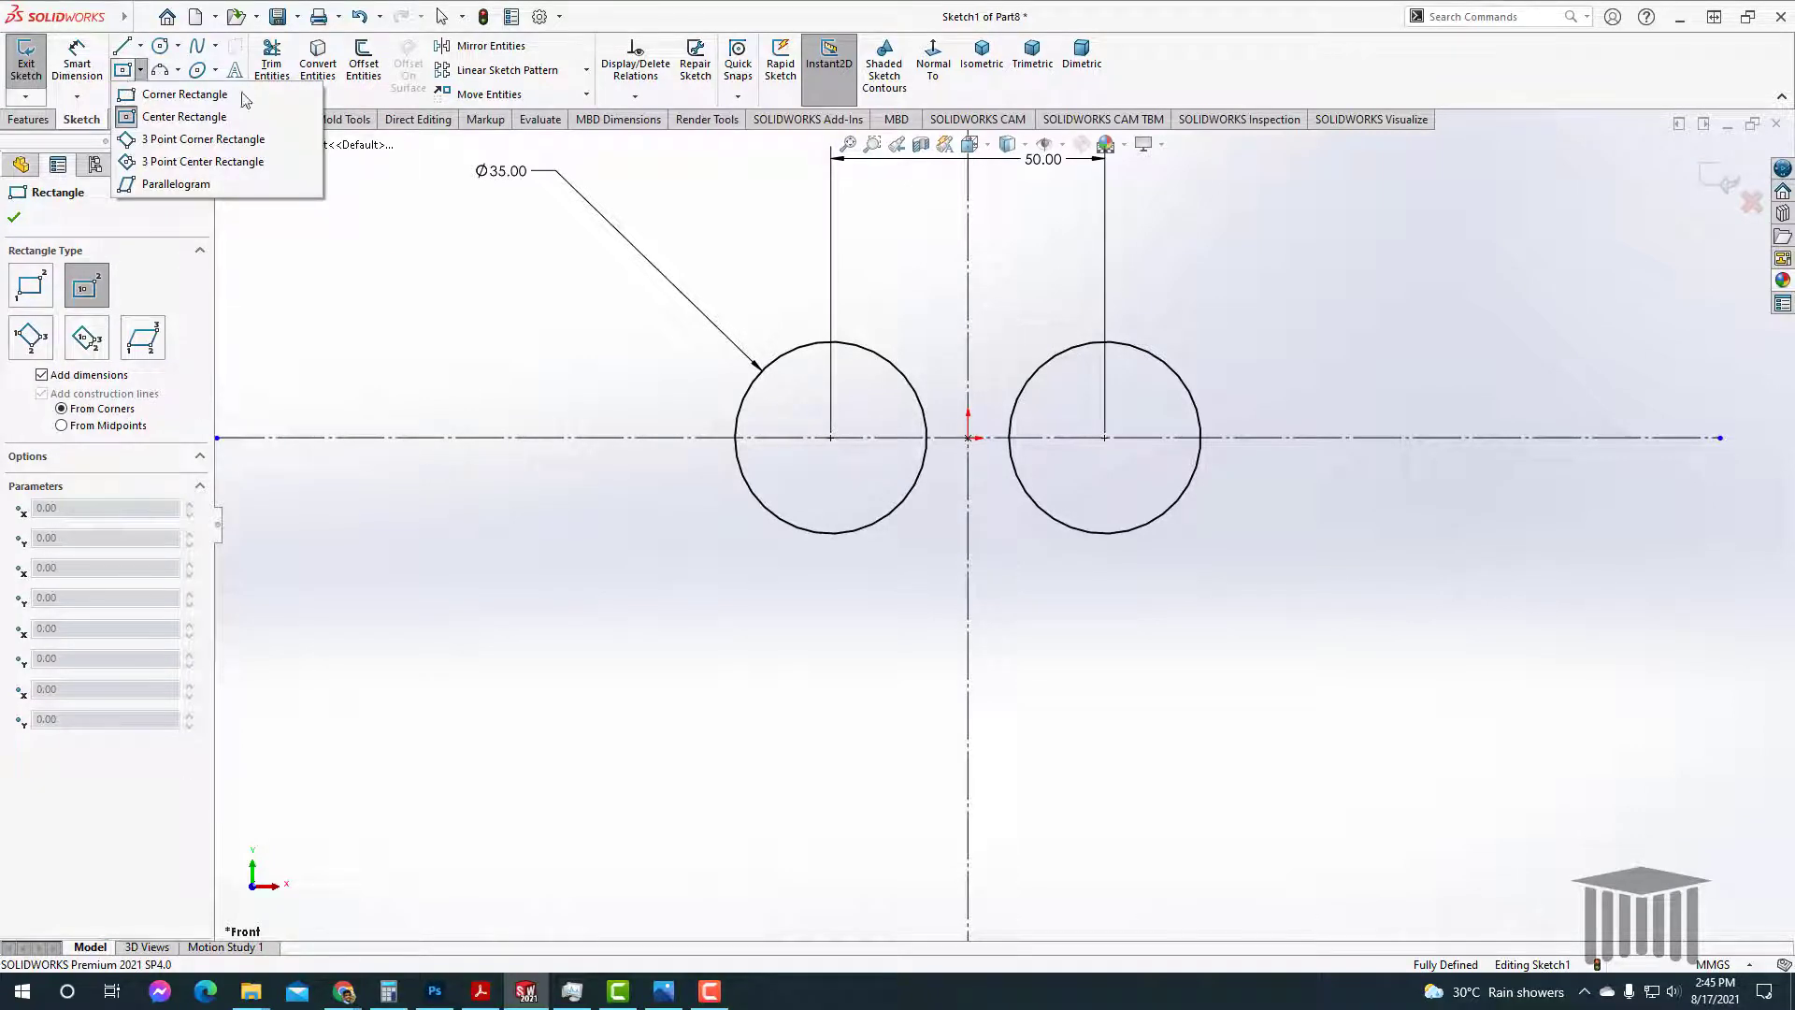
click(143, 71)
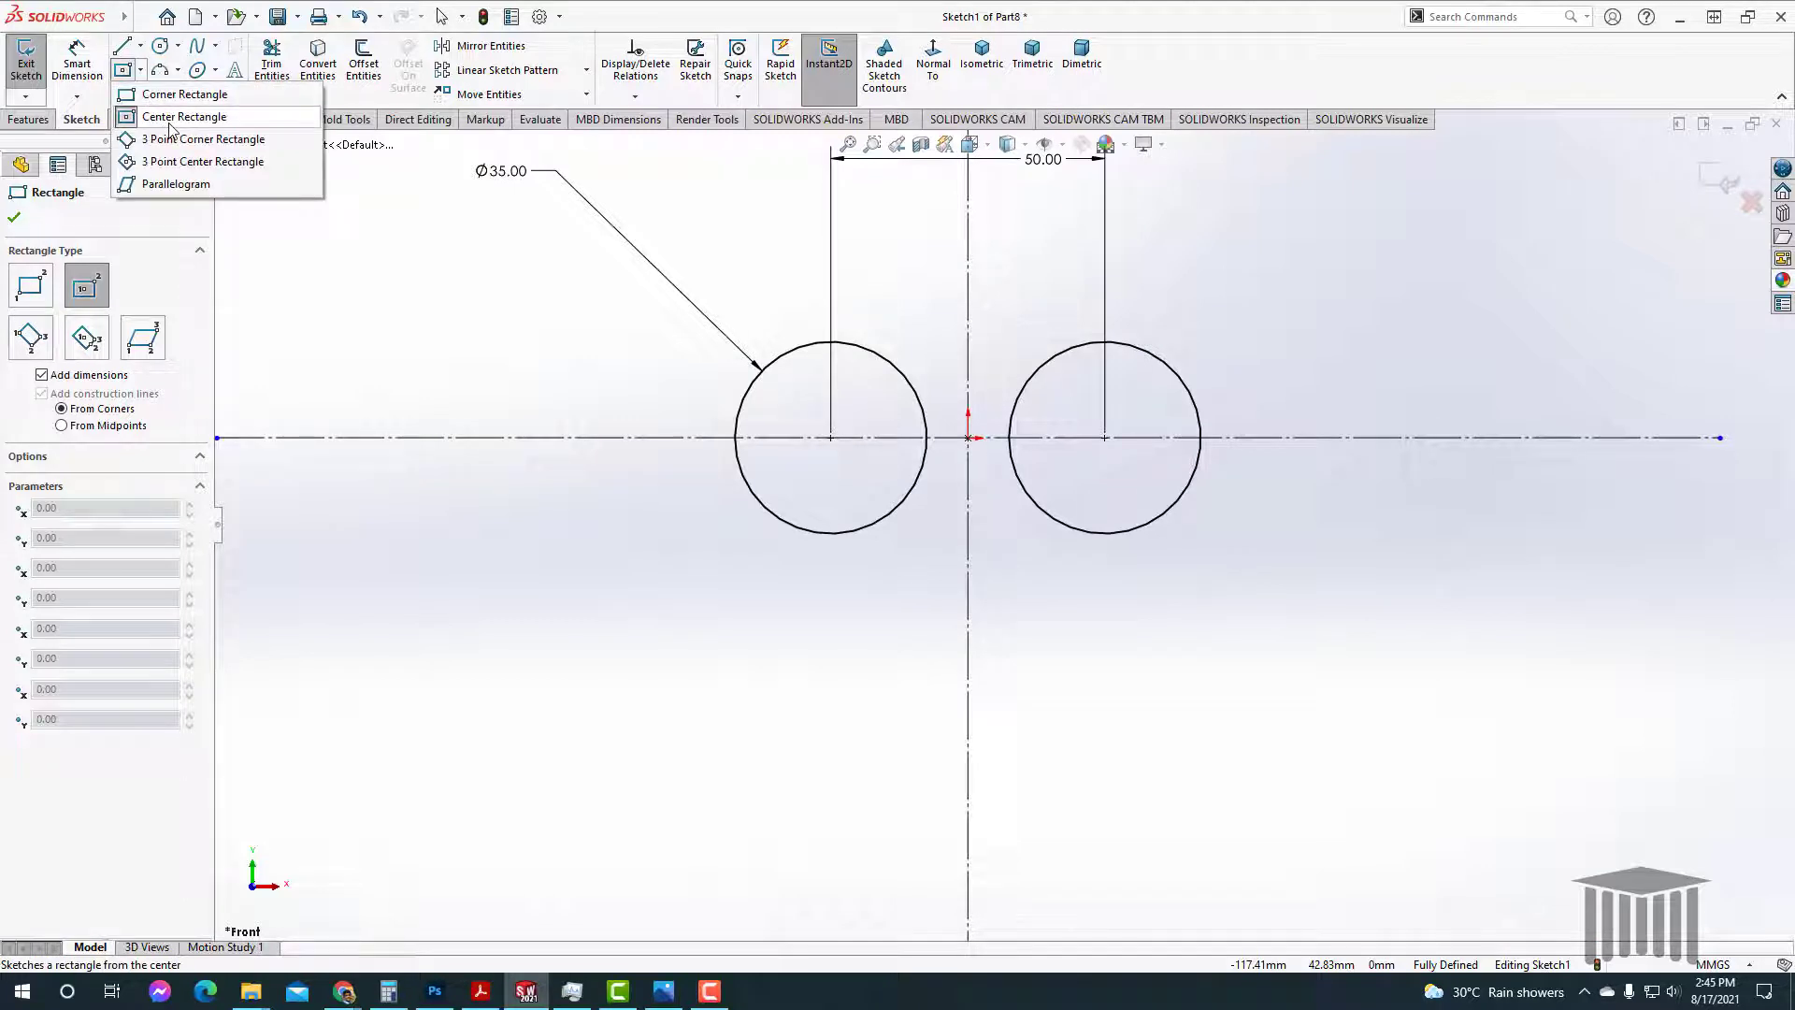
click(170, 121)
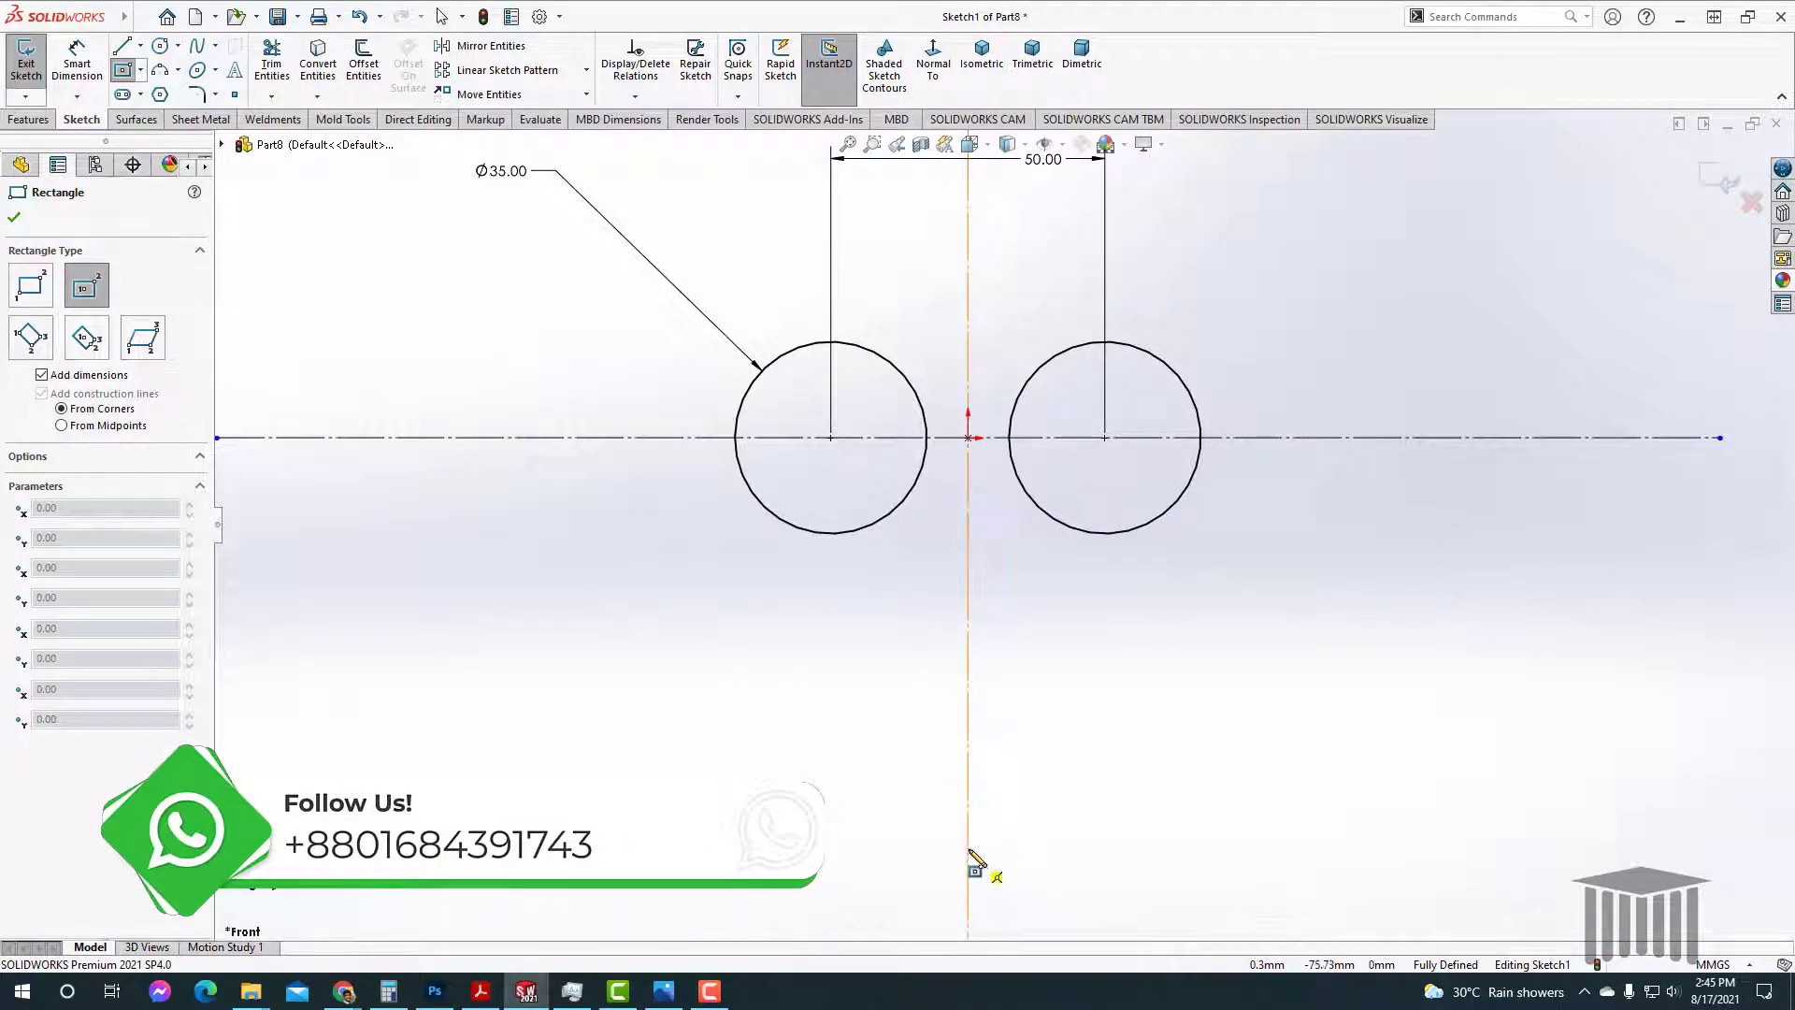
click(964, 733)
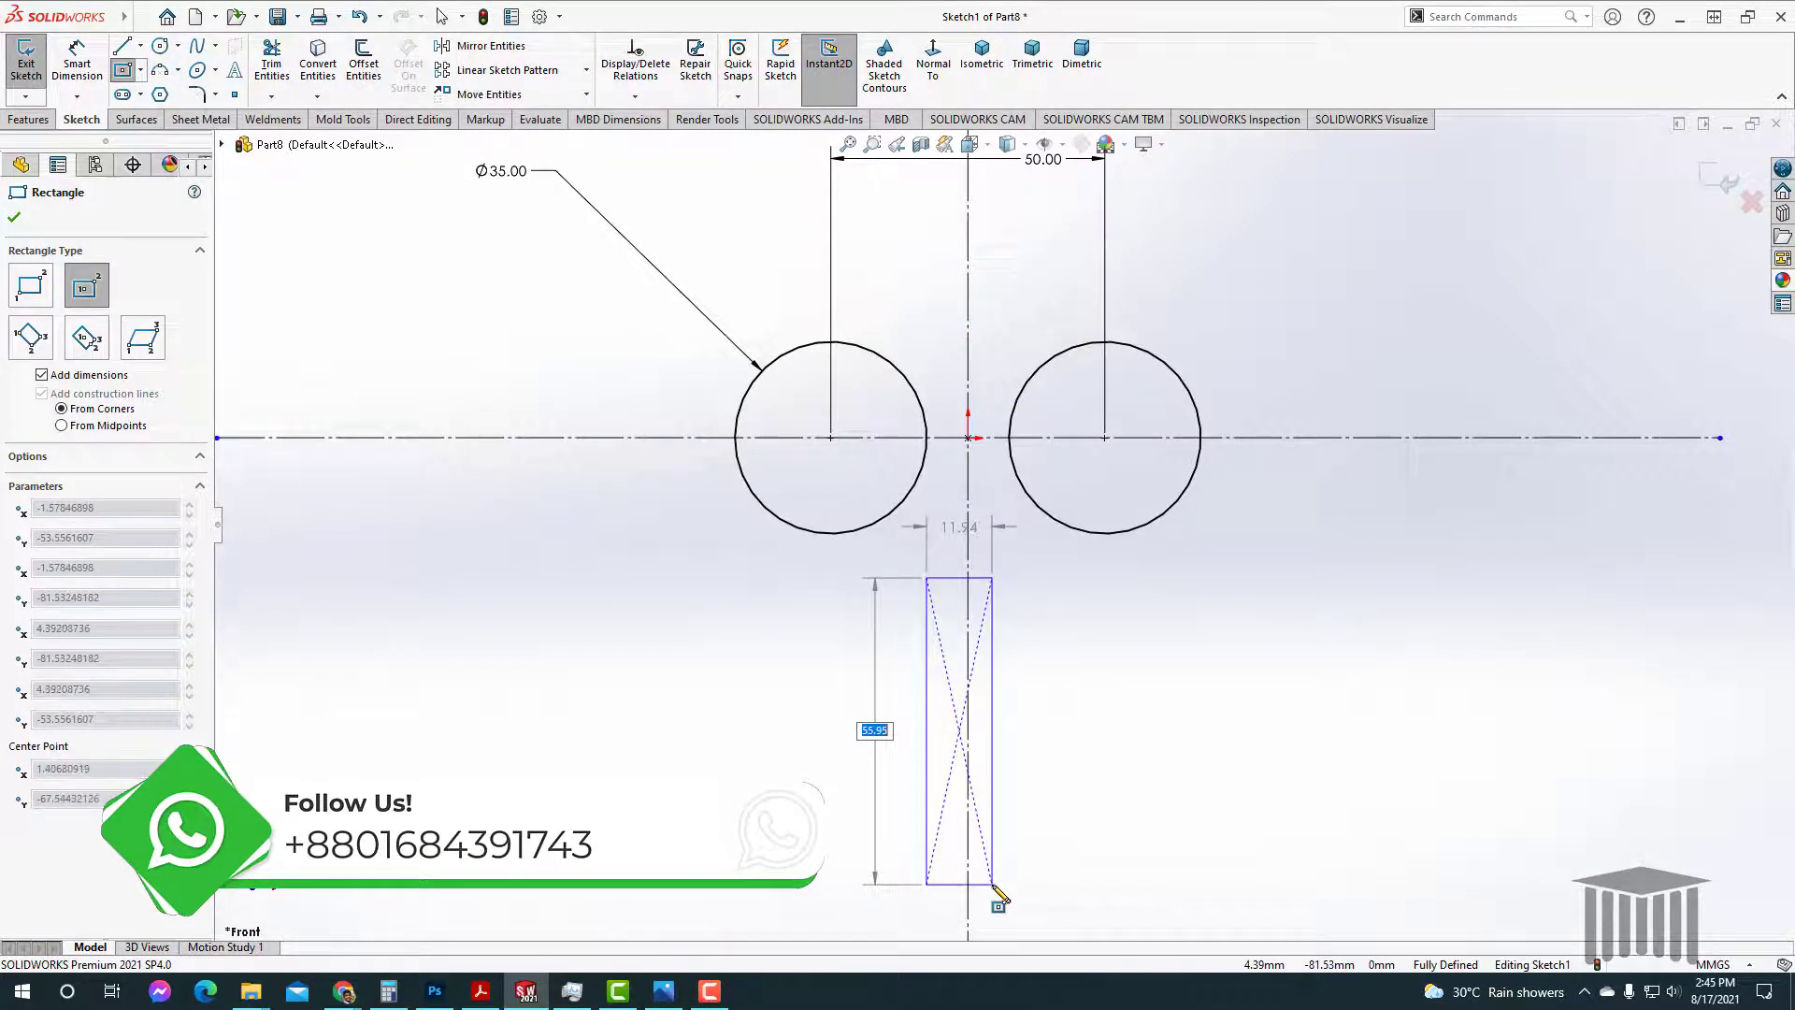
click(995, 886)
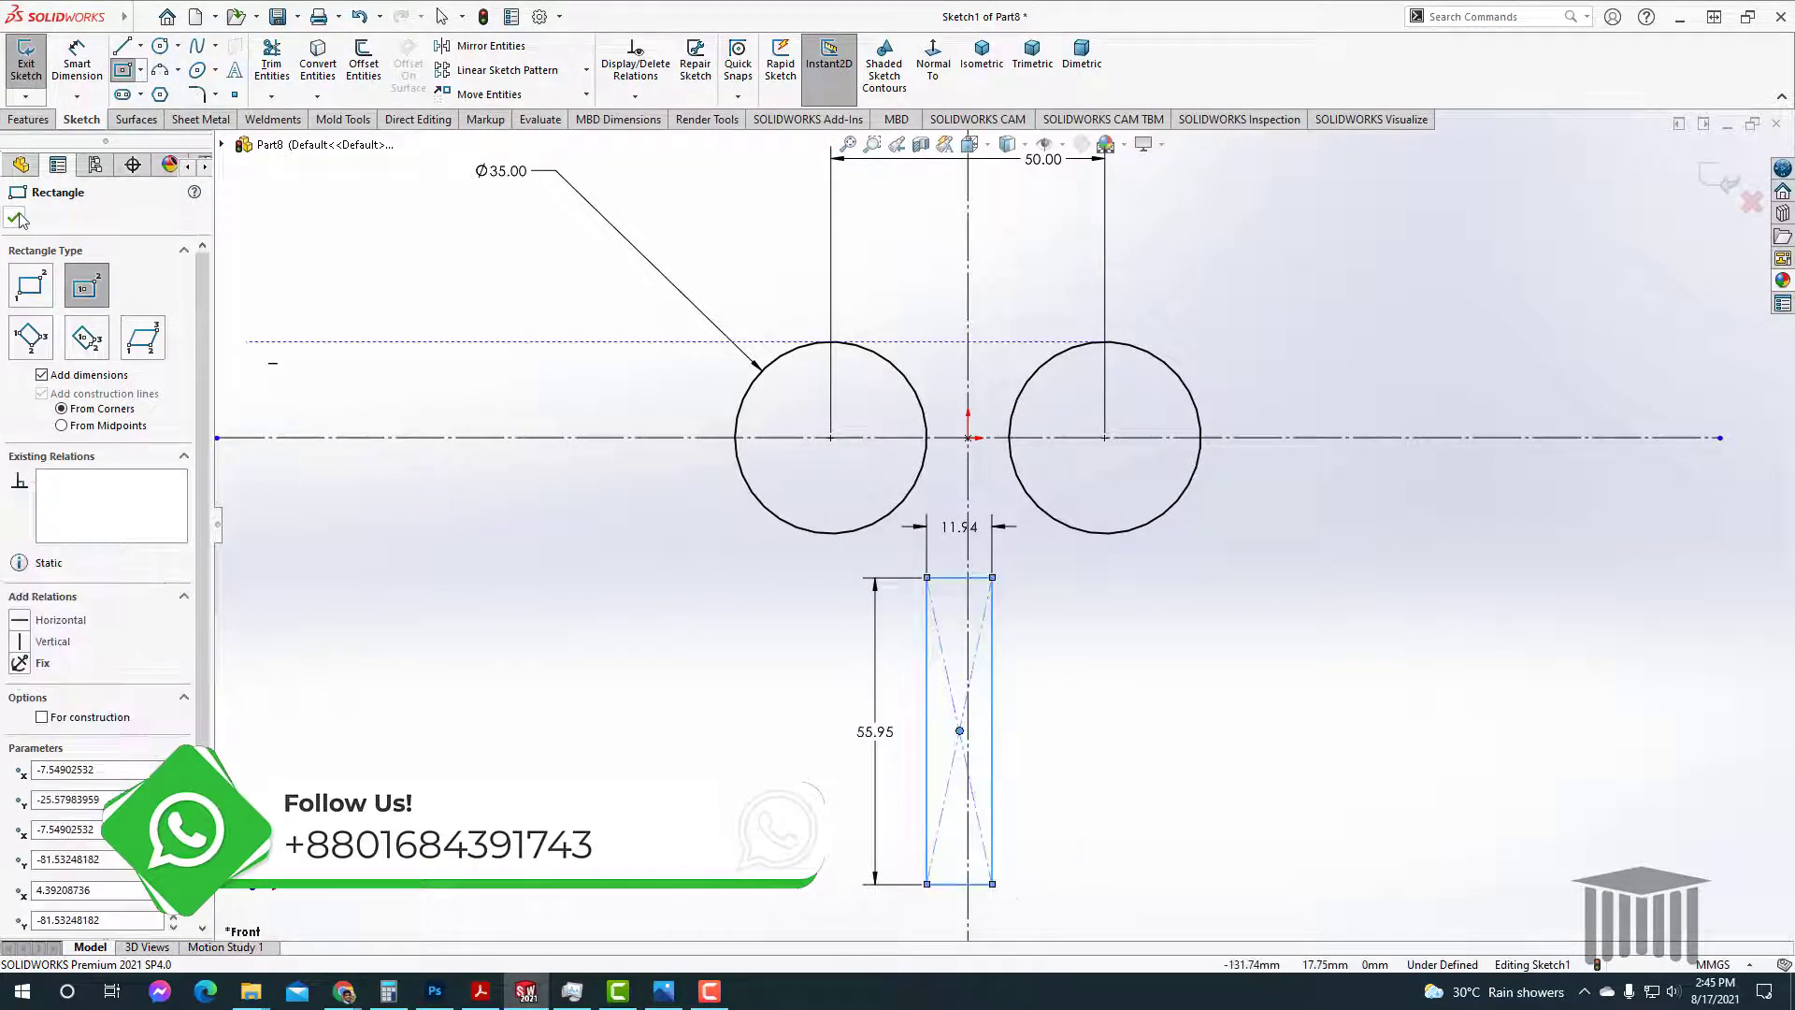
key(Escape)
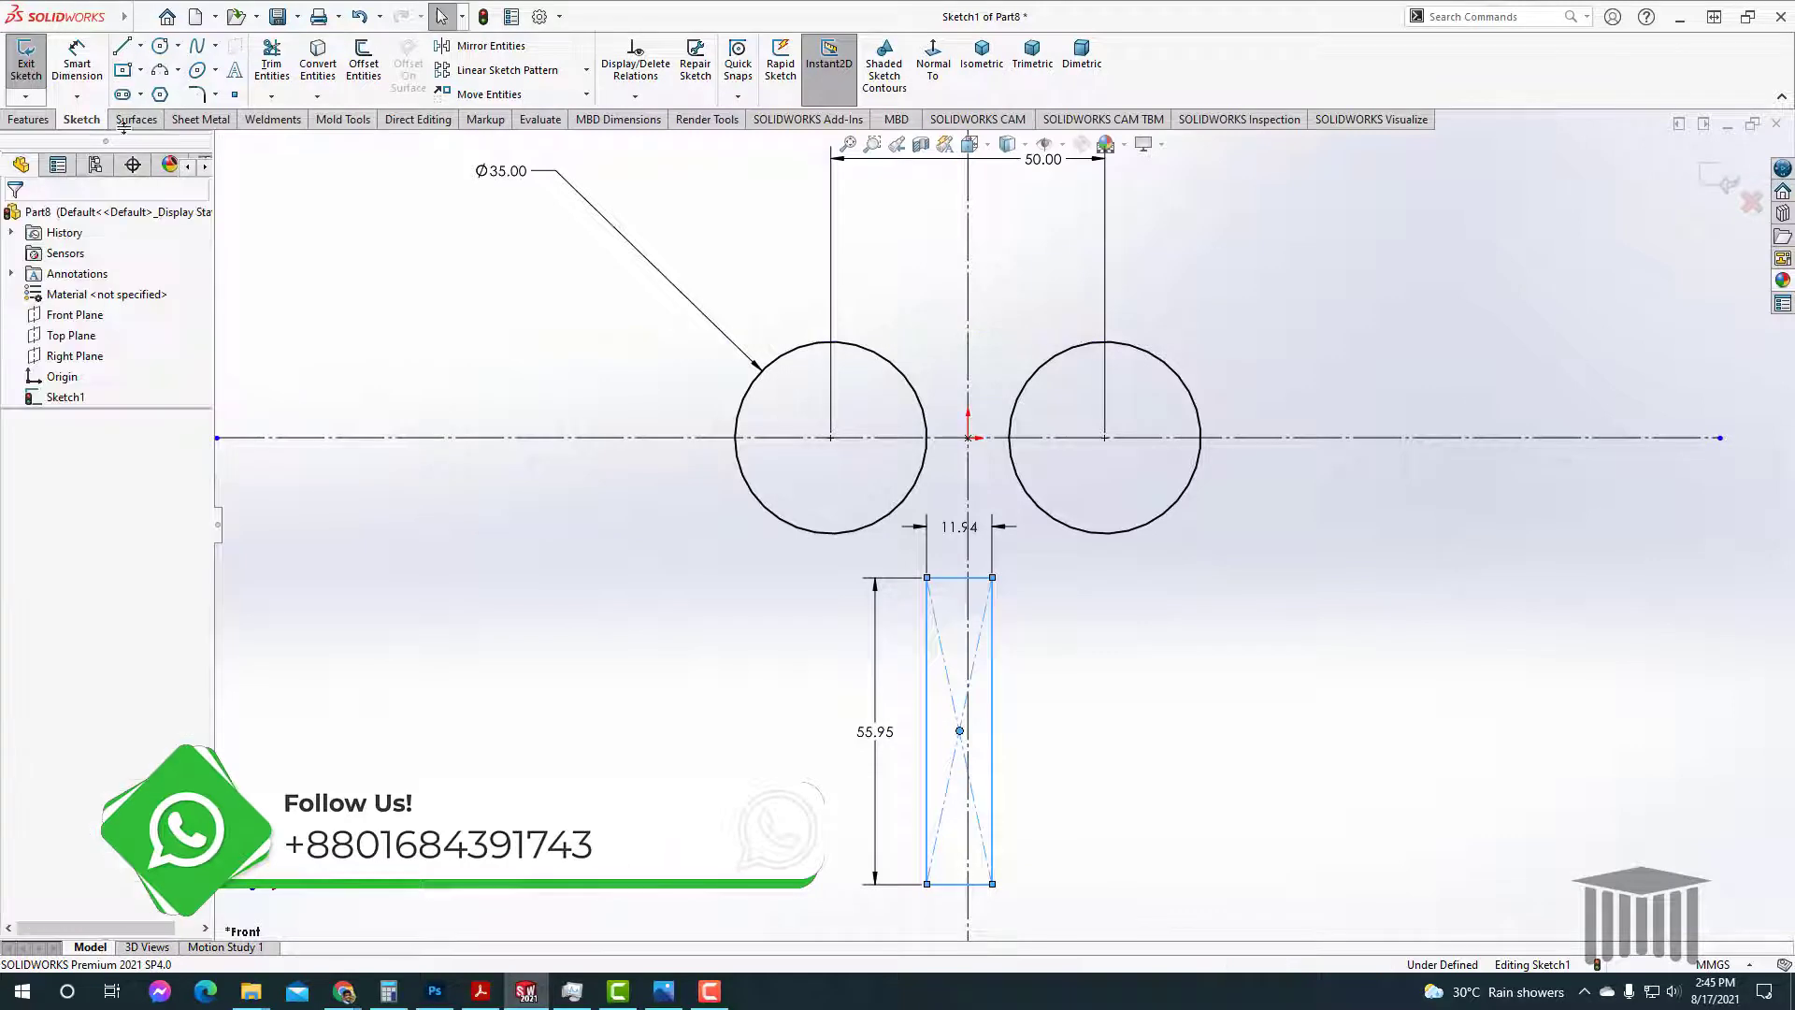
double_click(960, 731)
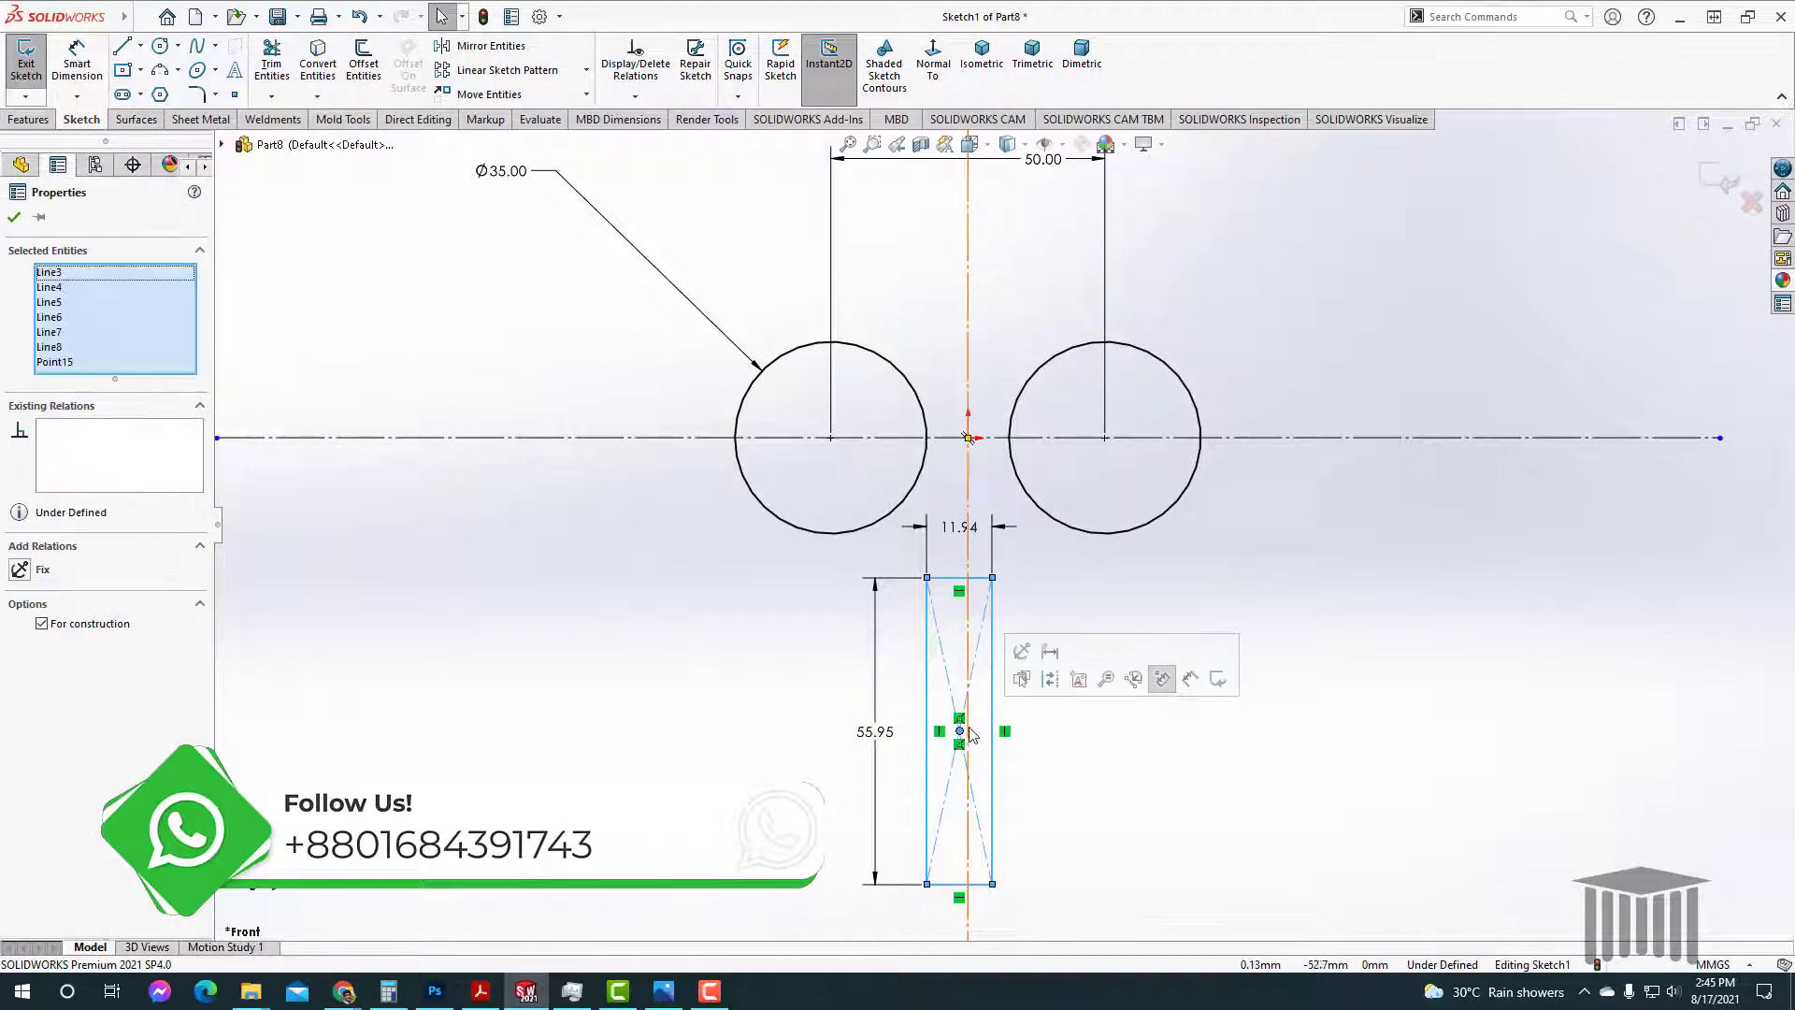
ctrl+click(968, 735)
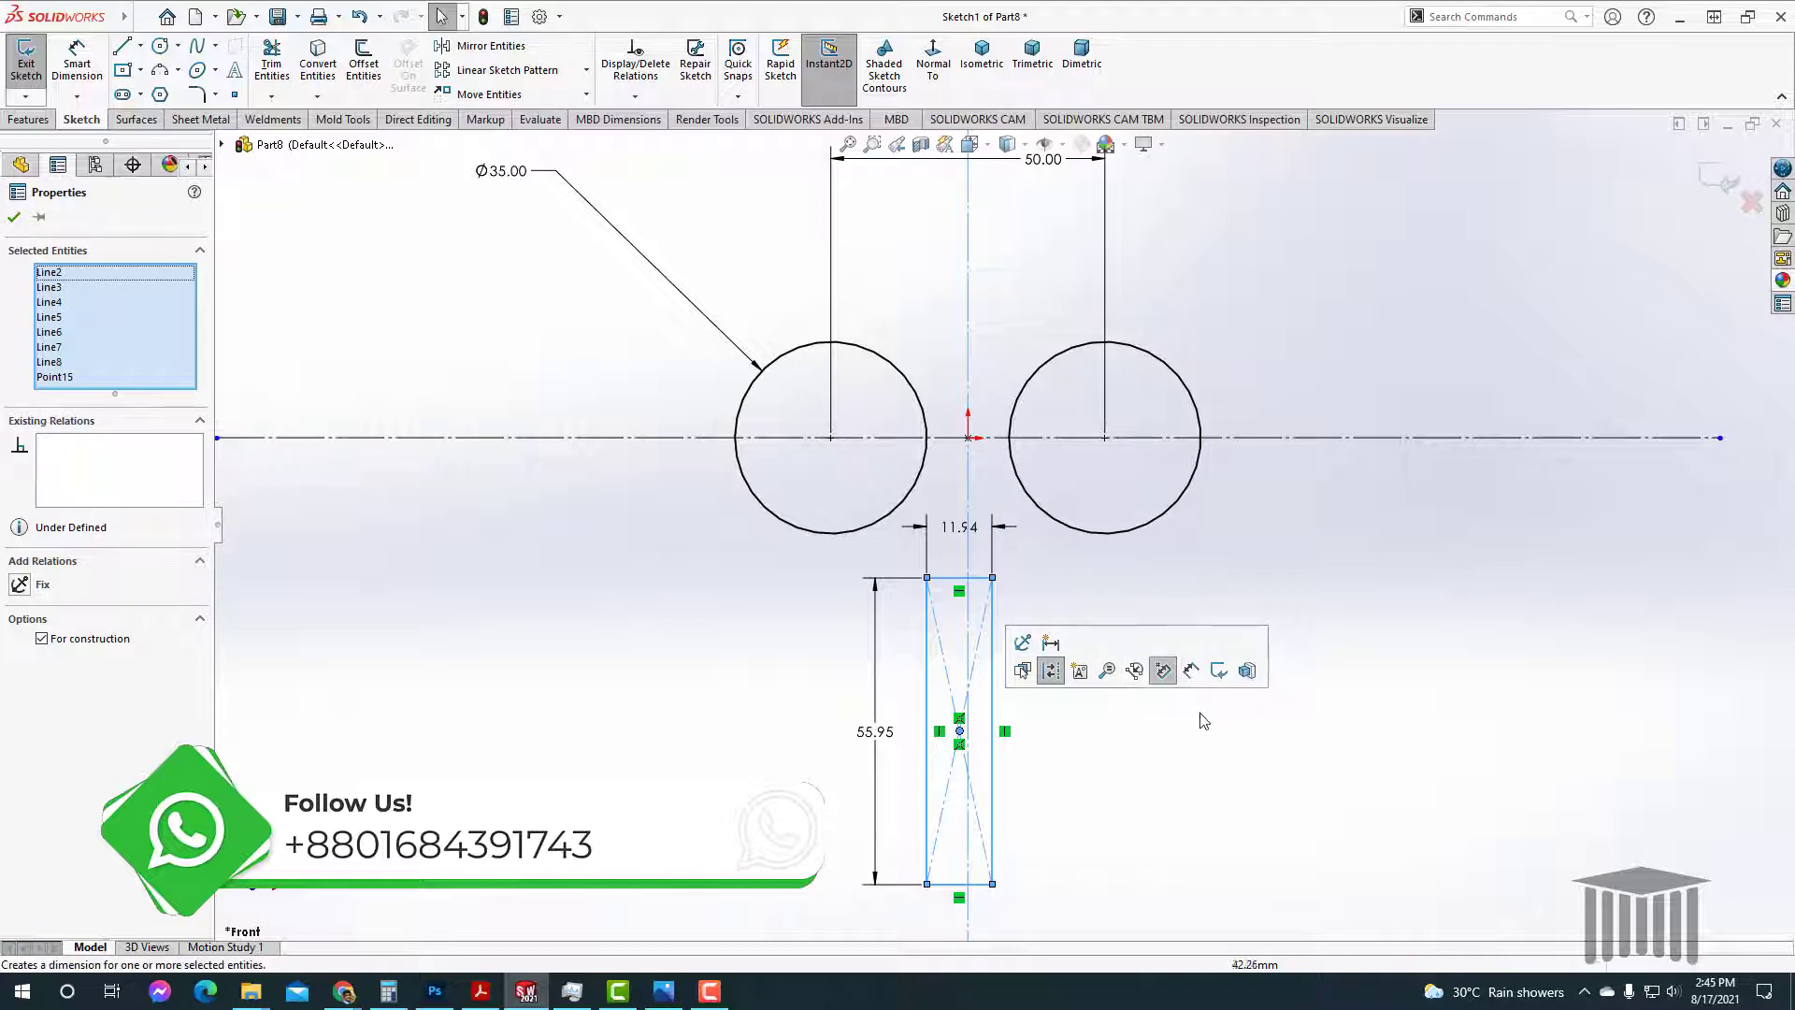
click(1157, 837)
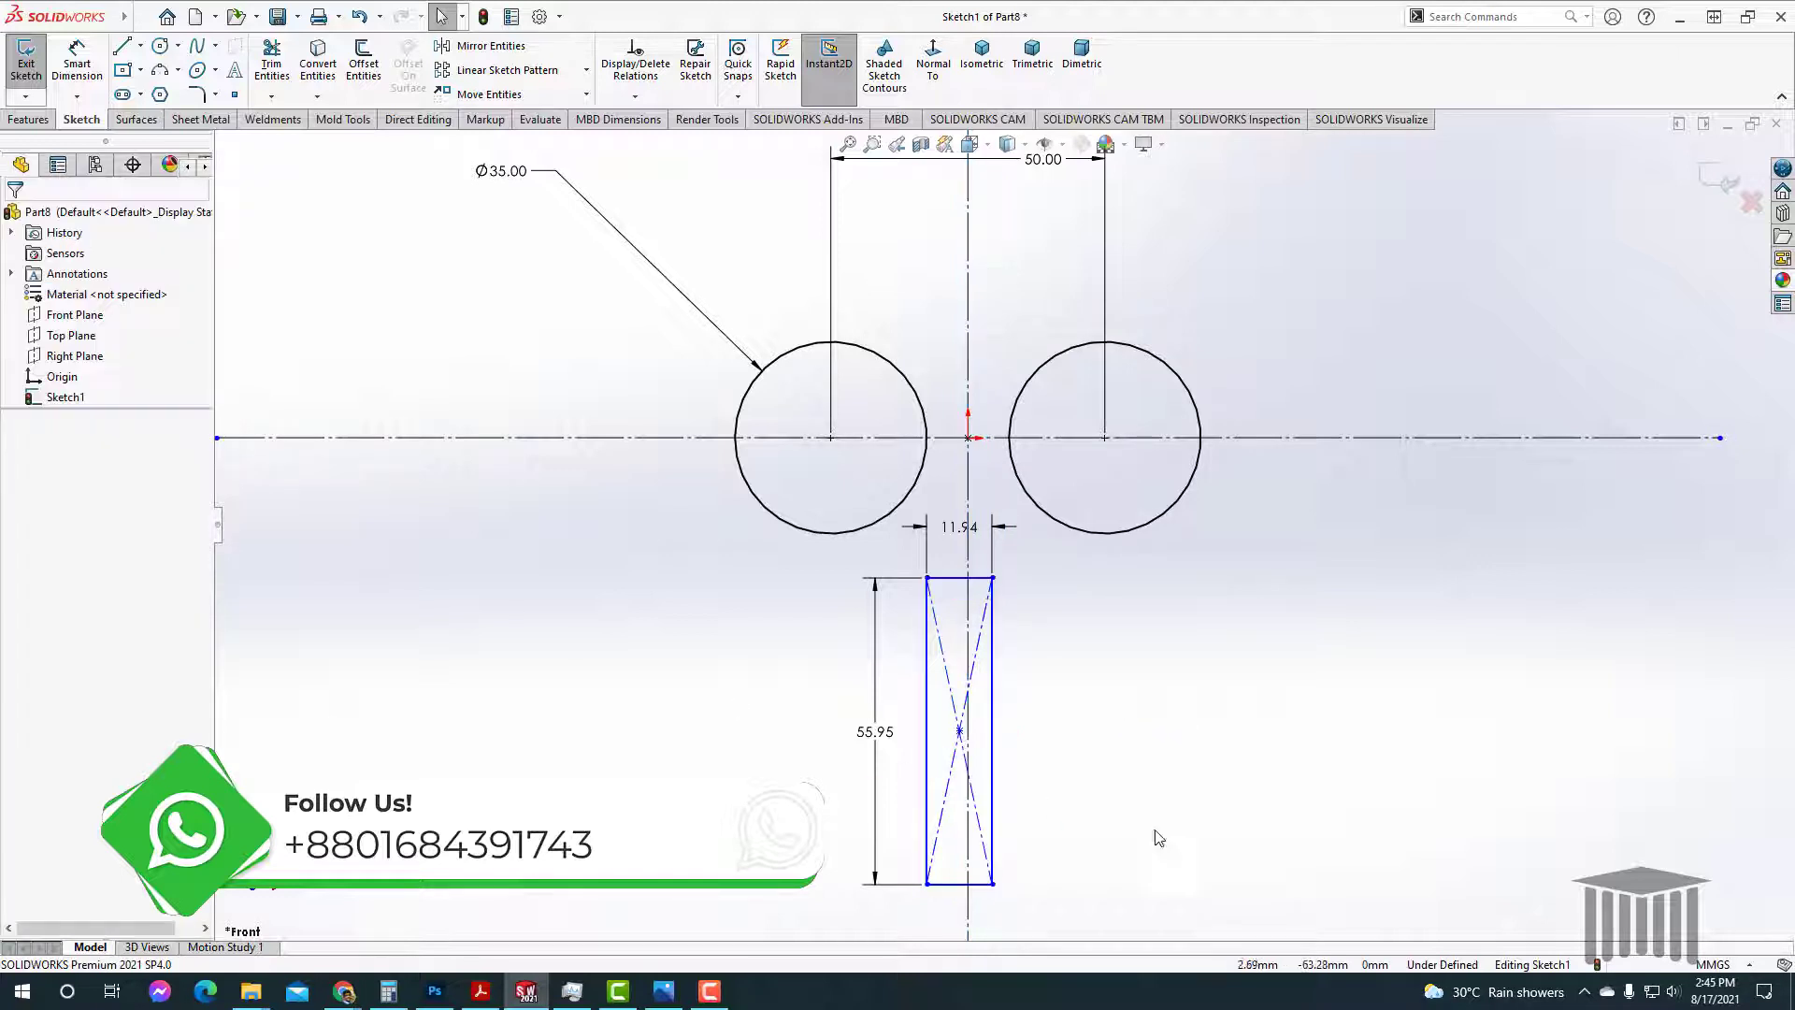
Step: Move the rectangle's center point onto the vertical construction line
click(975, 736)
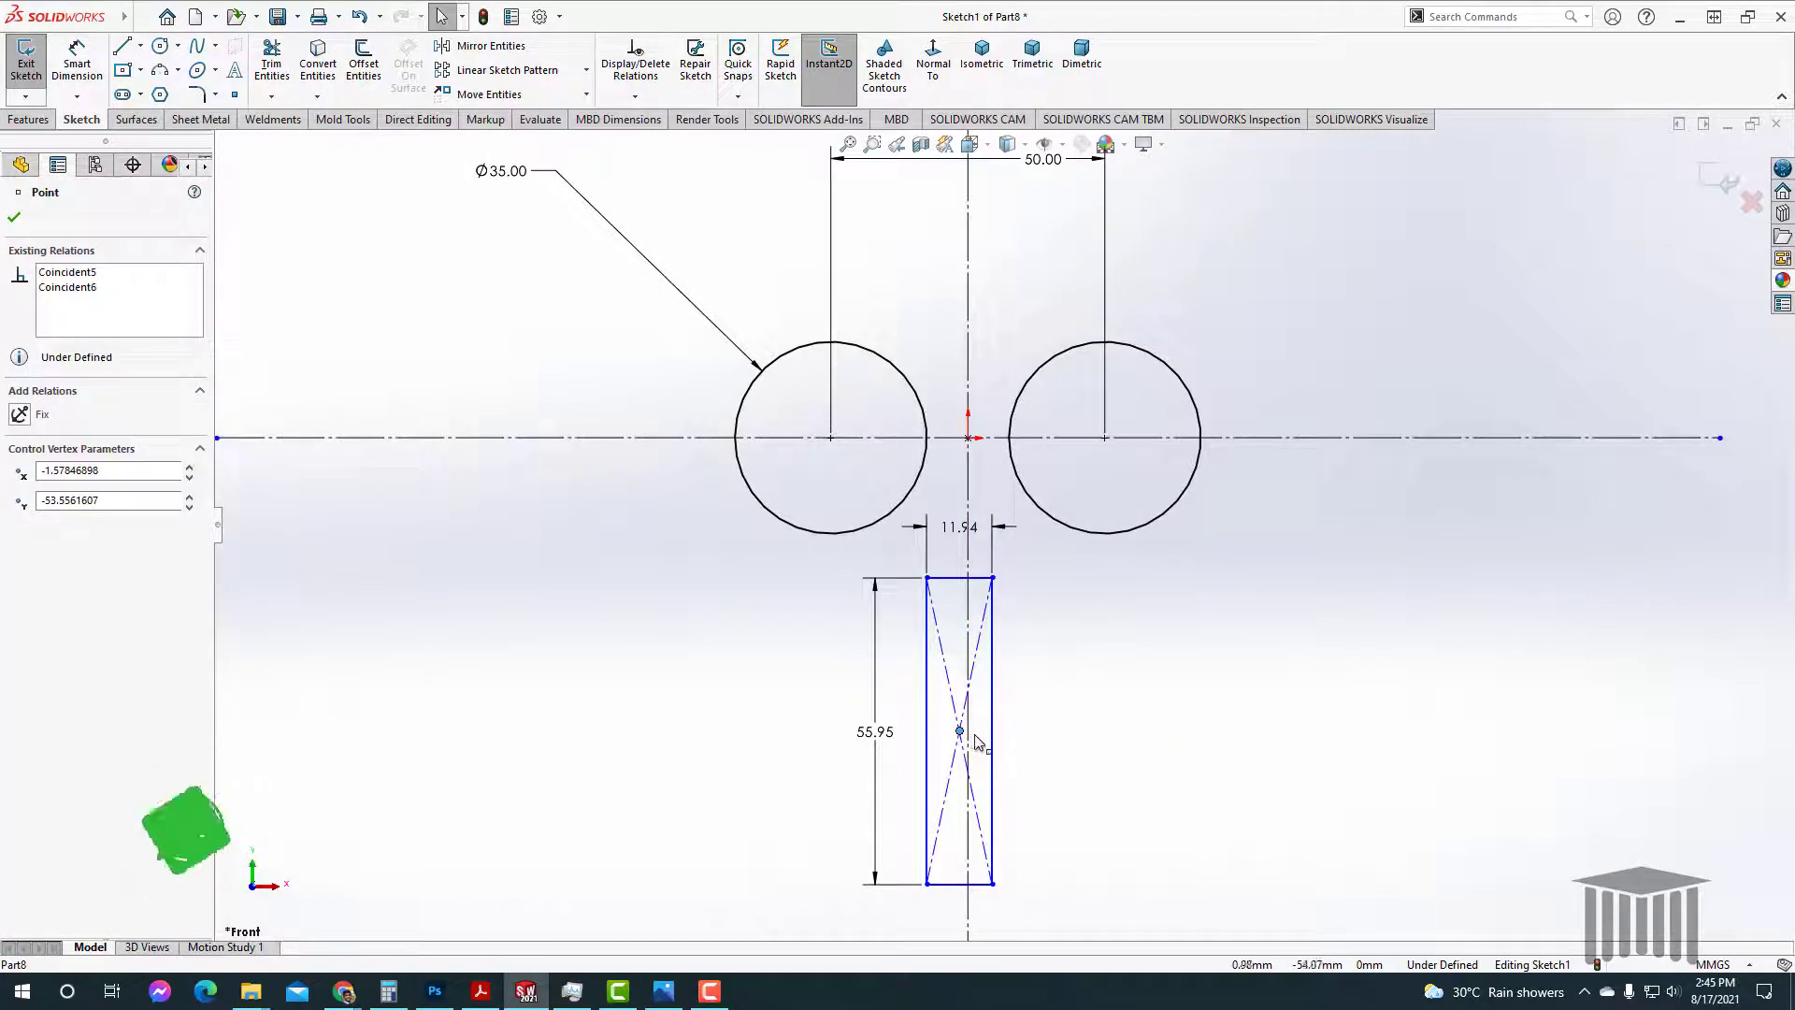
drag(975, 736, 969, 736)
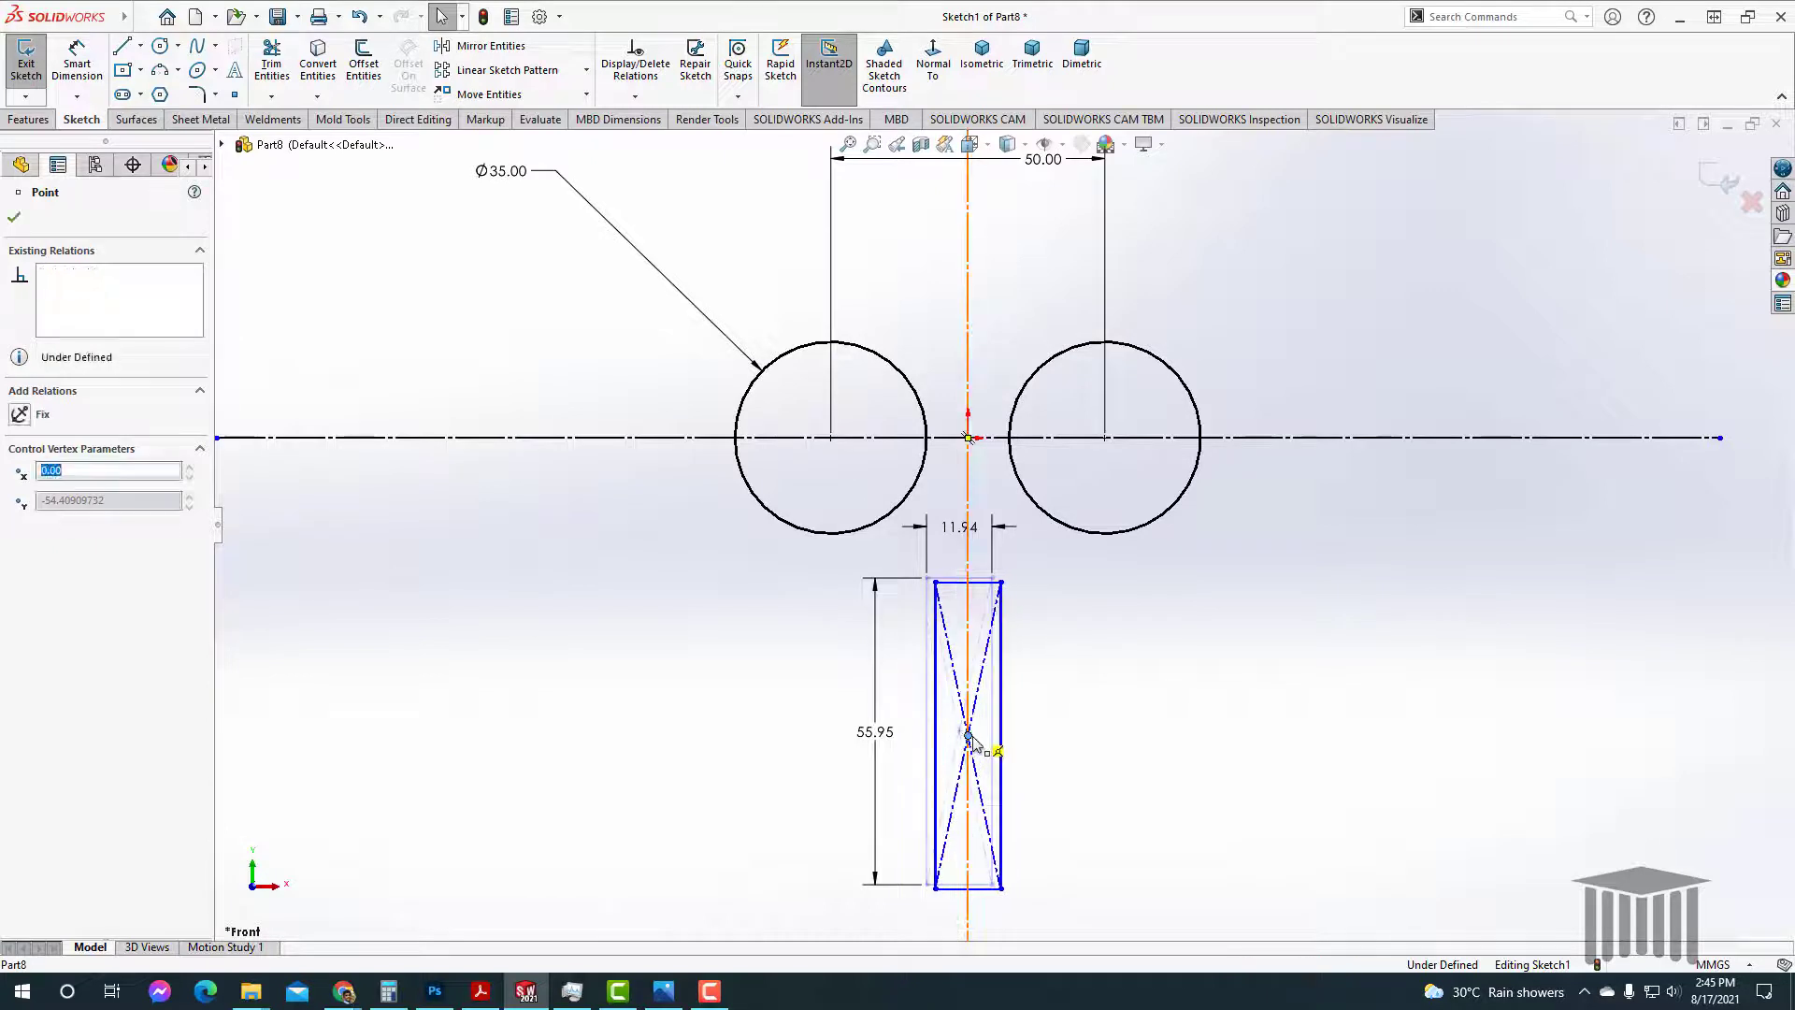
click(1085, 786)
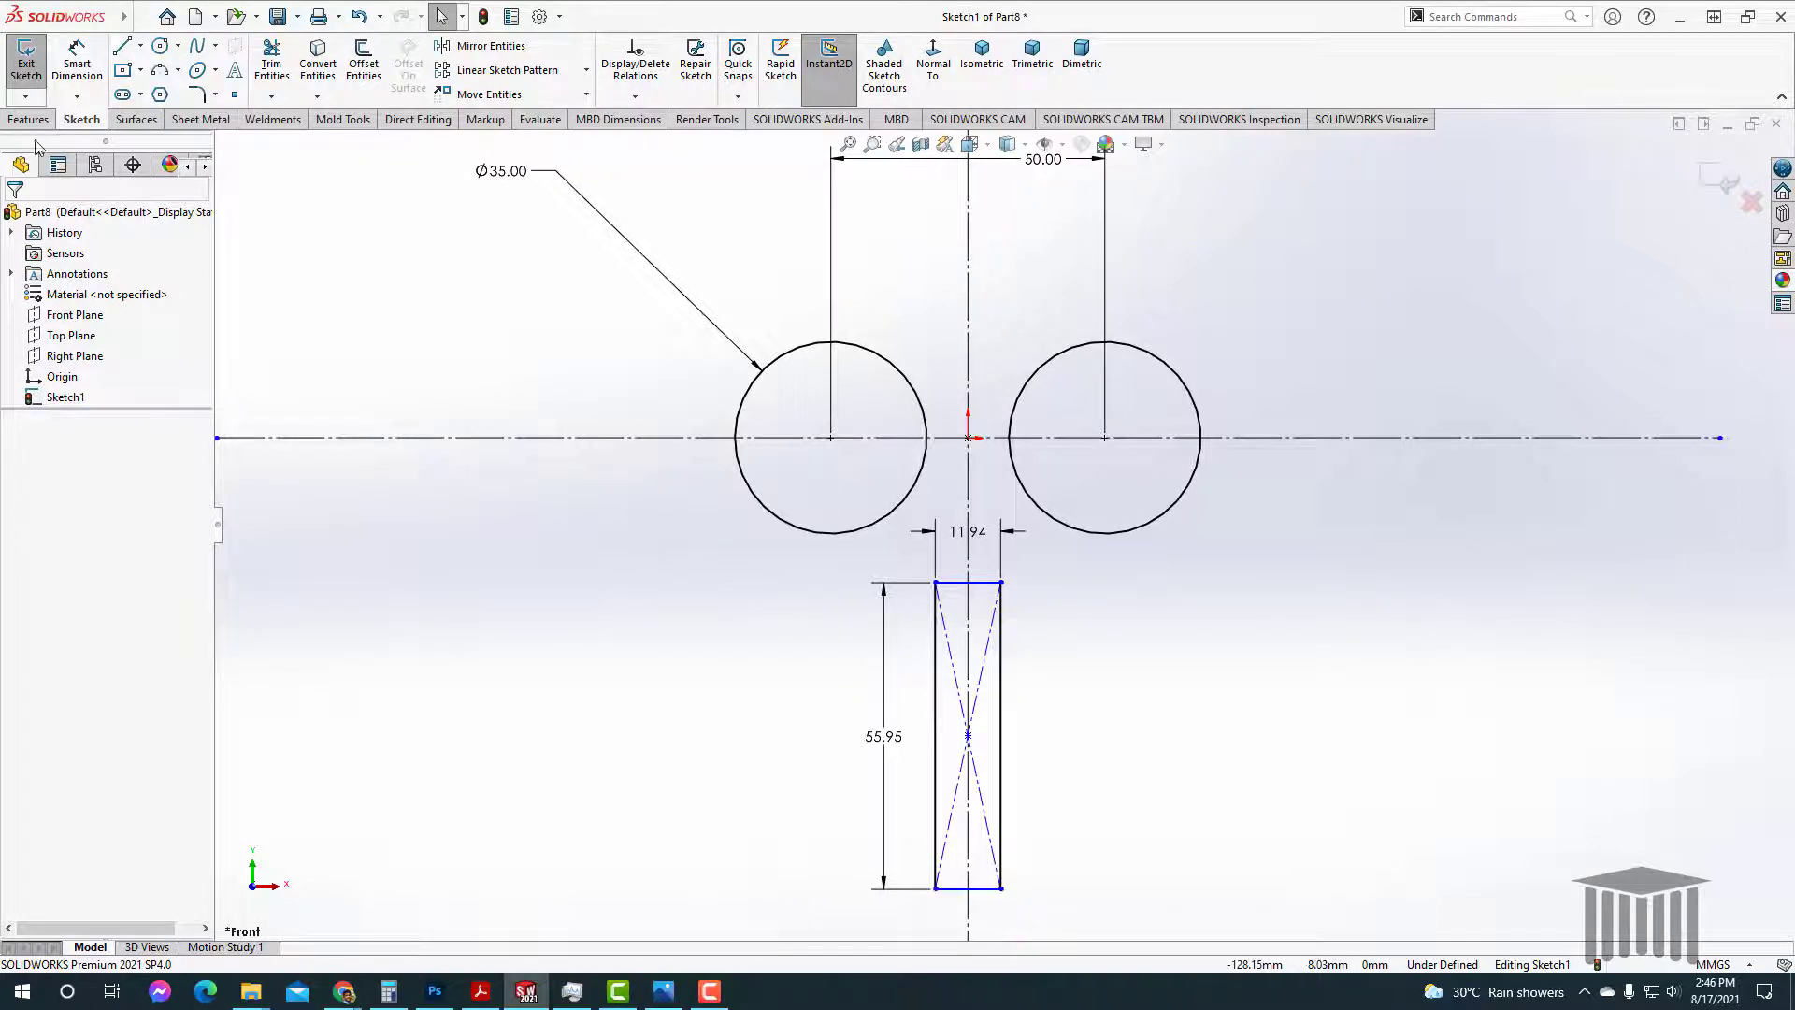
click(93, 53)
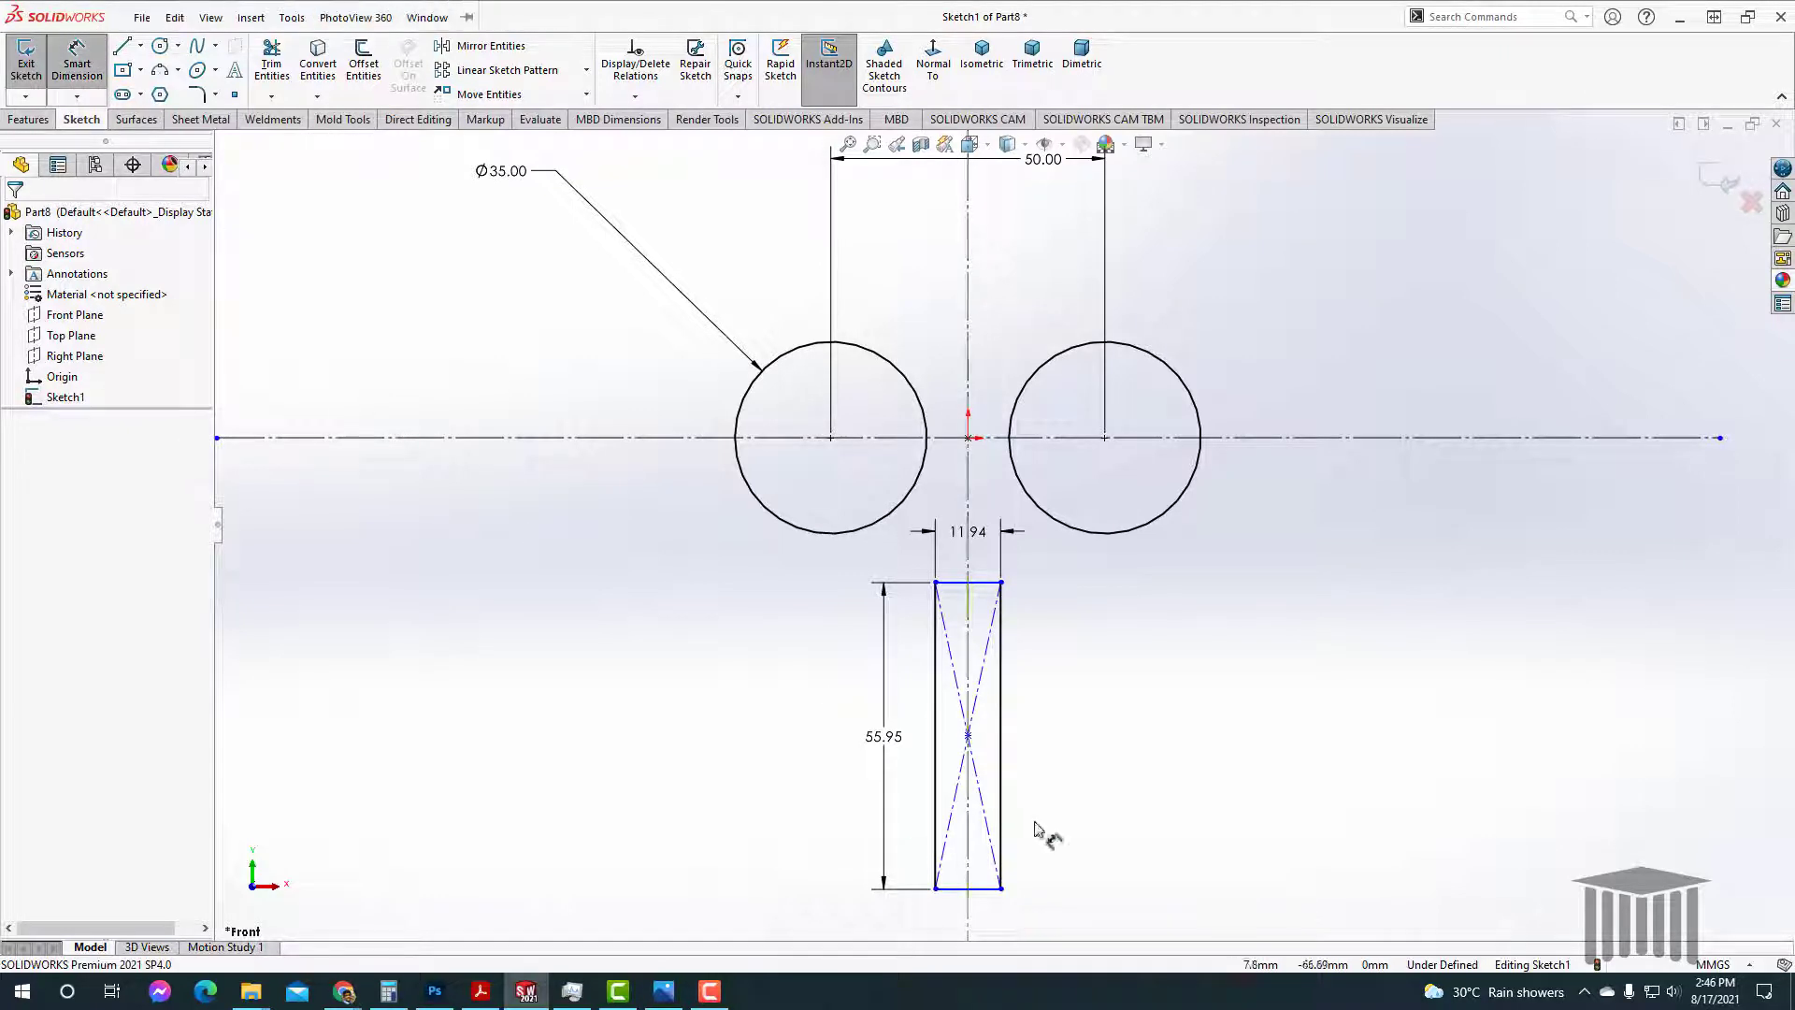
click(984, 888)
click(1049, 921)
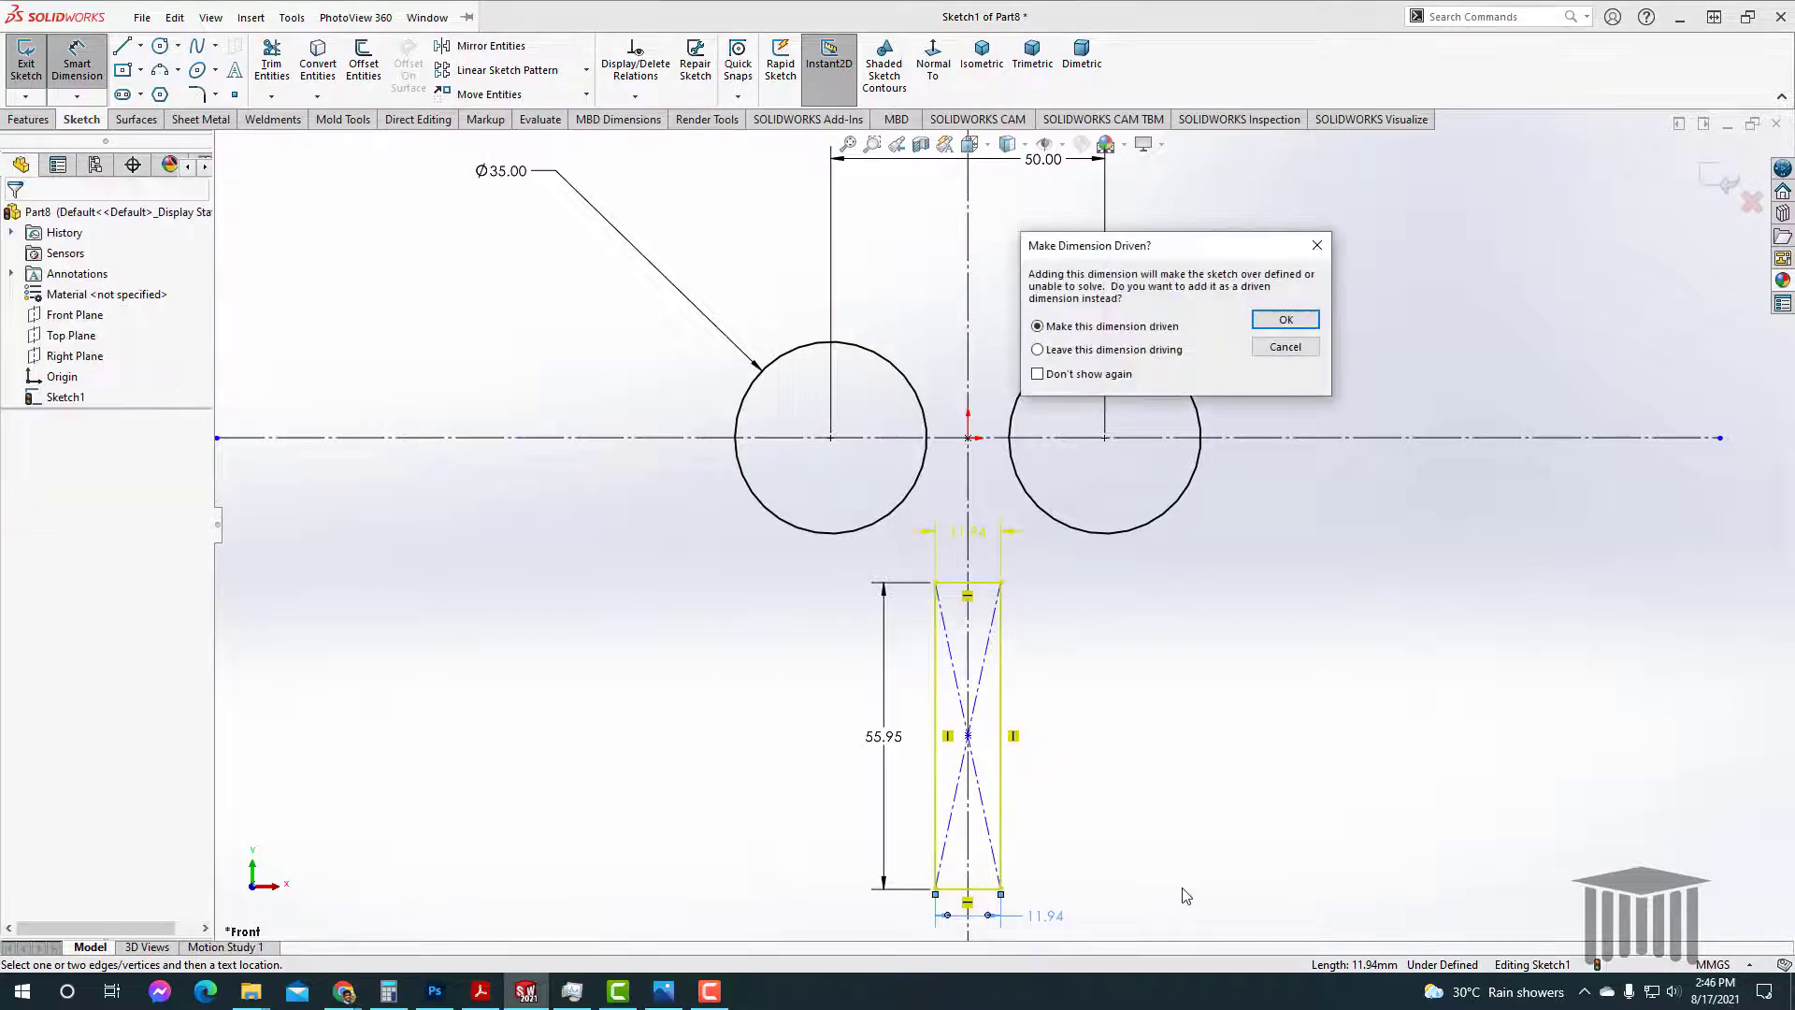
click(1298, 352)
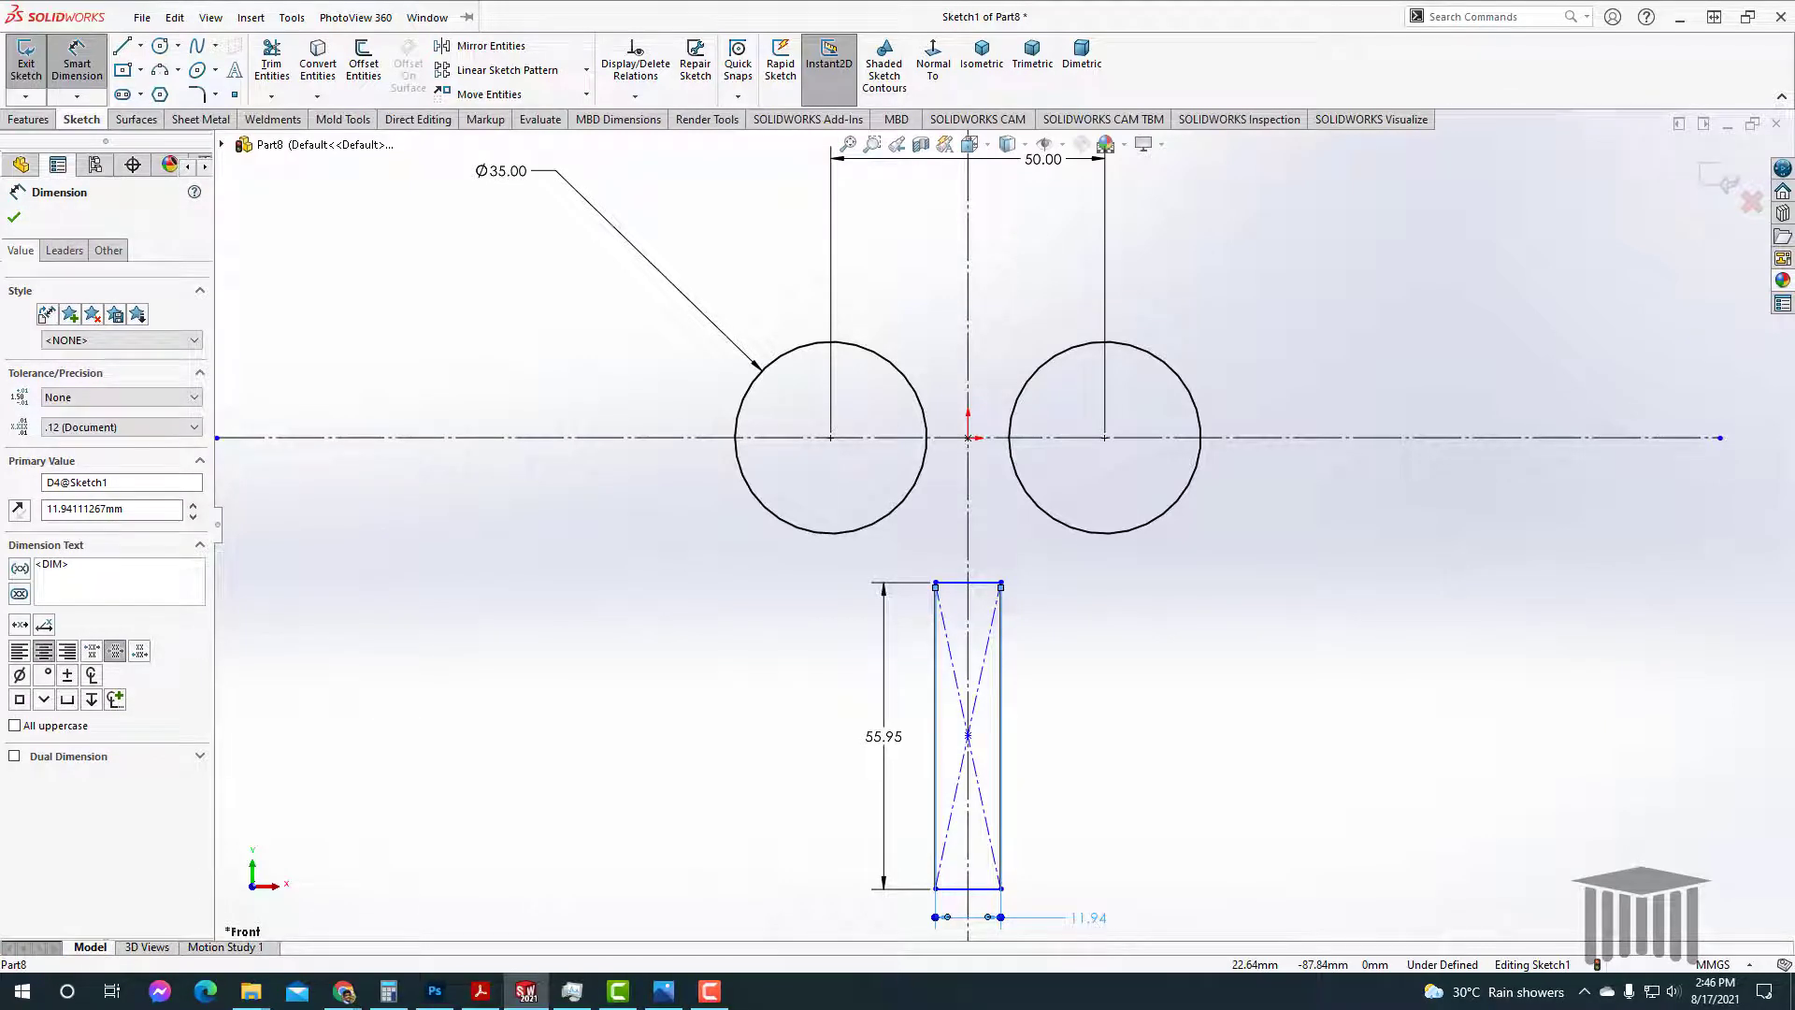
Step: Set the rectangle's width to 10 mm and its height to 45 mm
click(1092, 919)
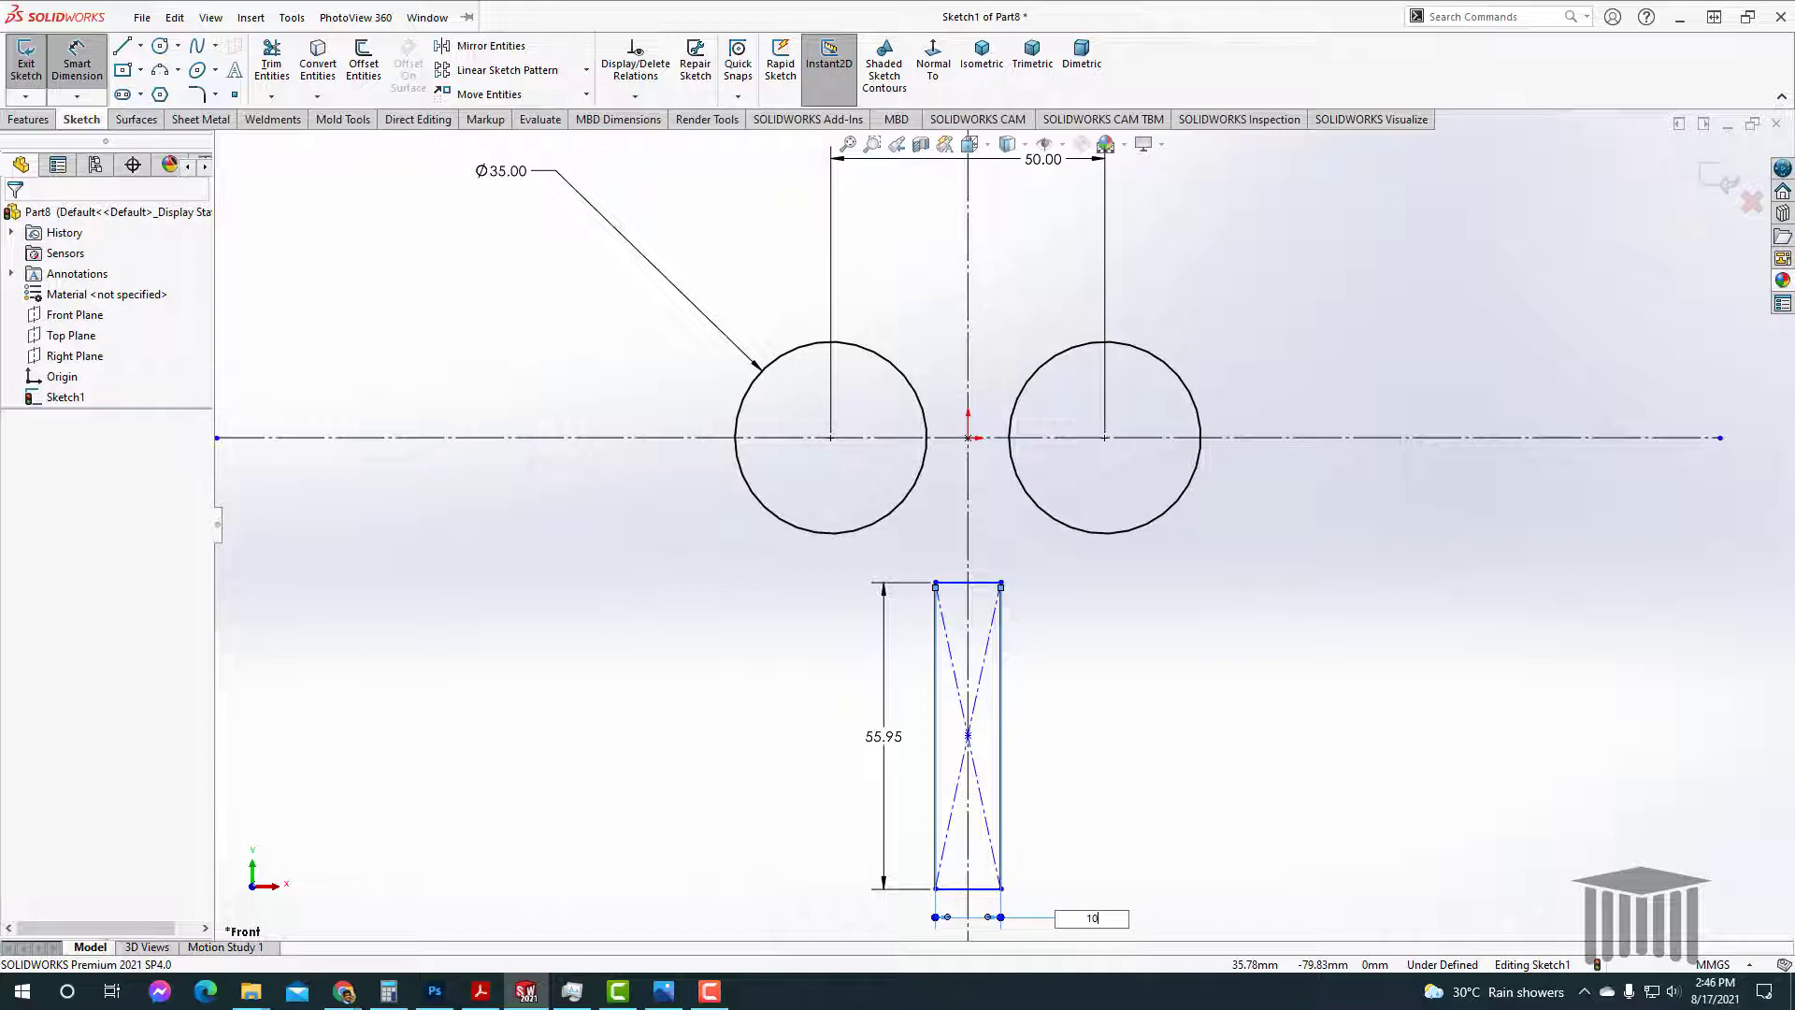
text(10)
key(Return)
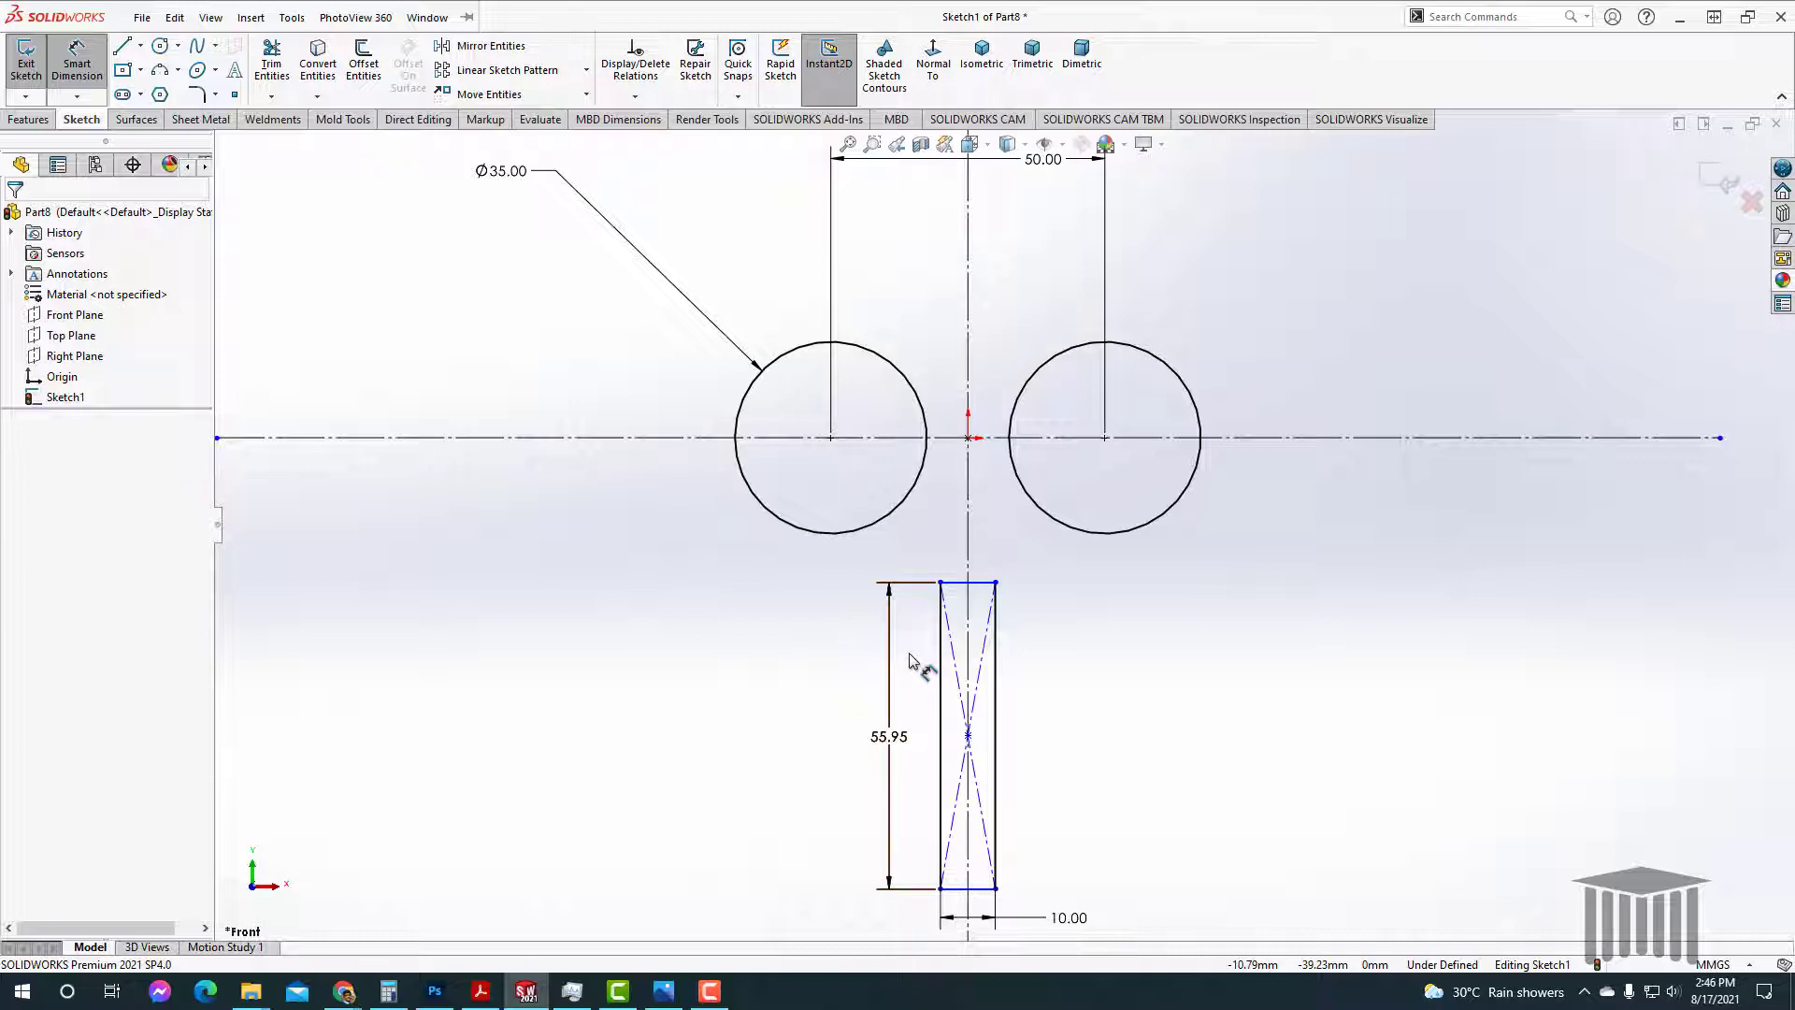
click(893, 739)
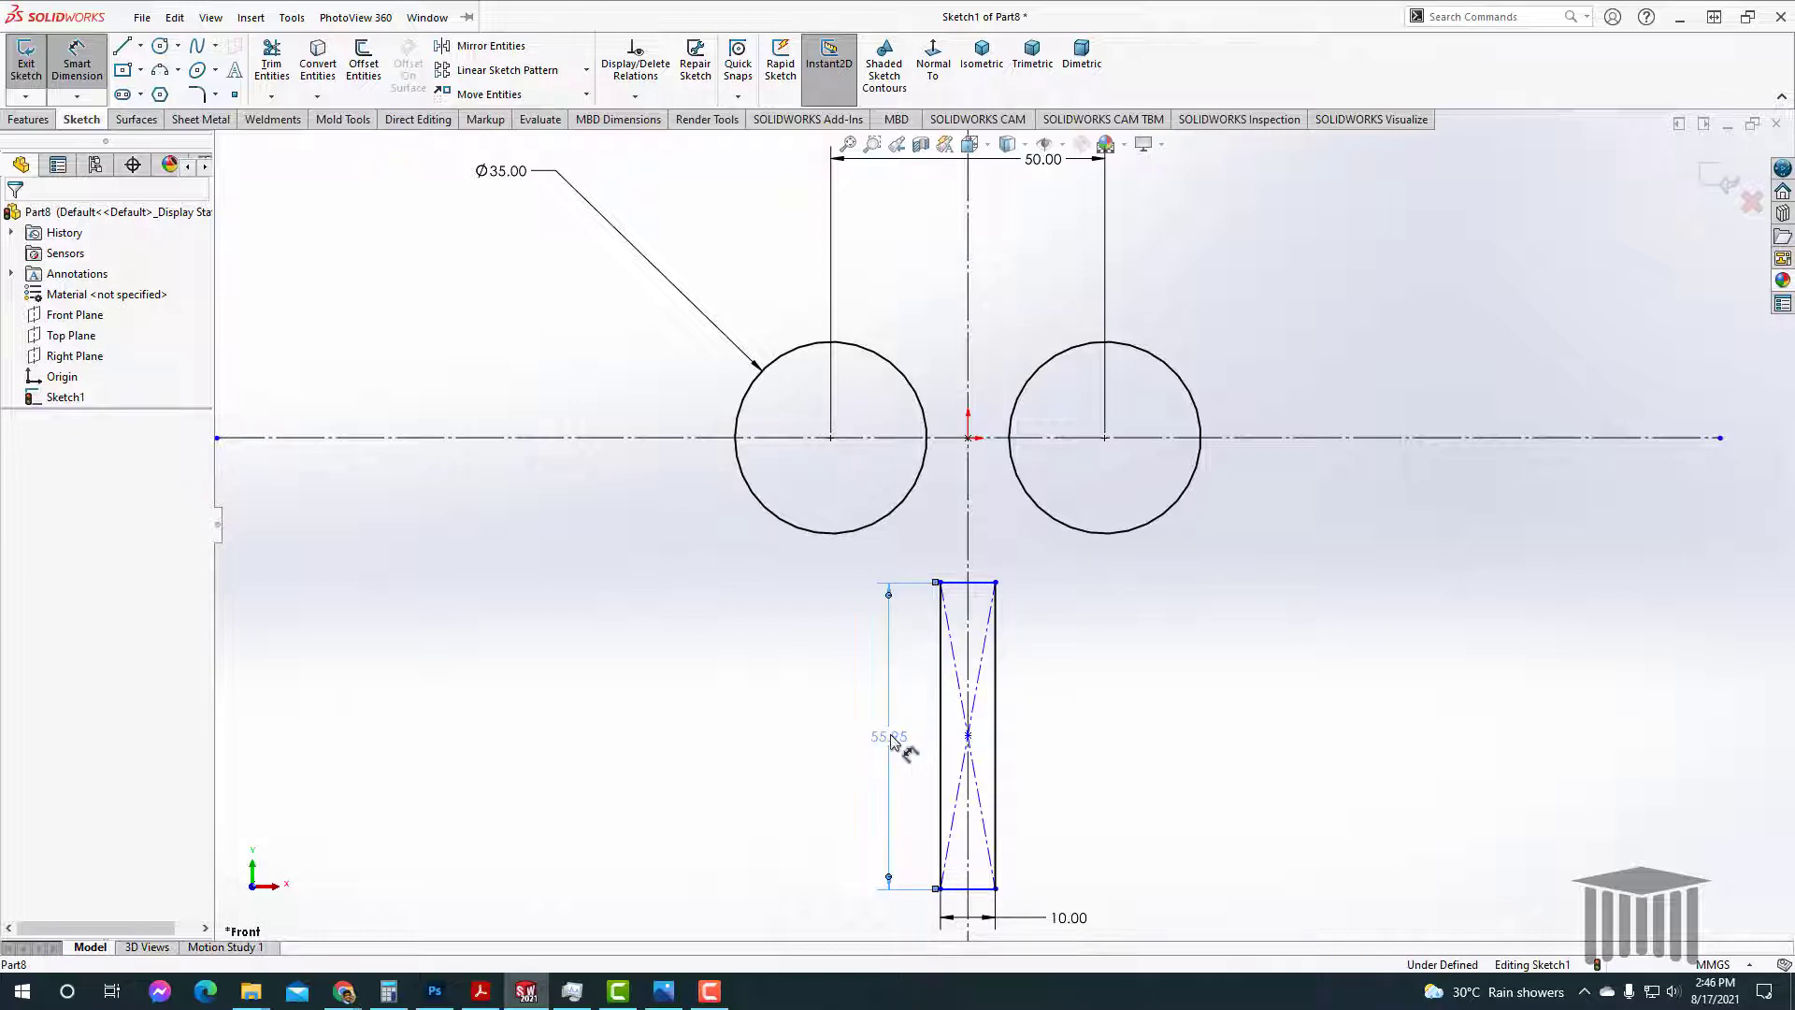
click(893, 737)
key(Return)
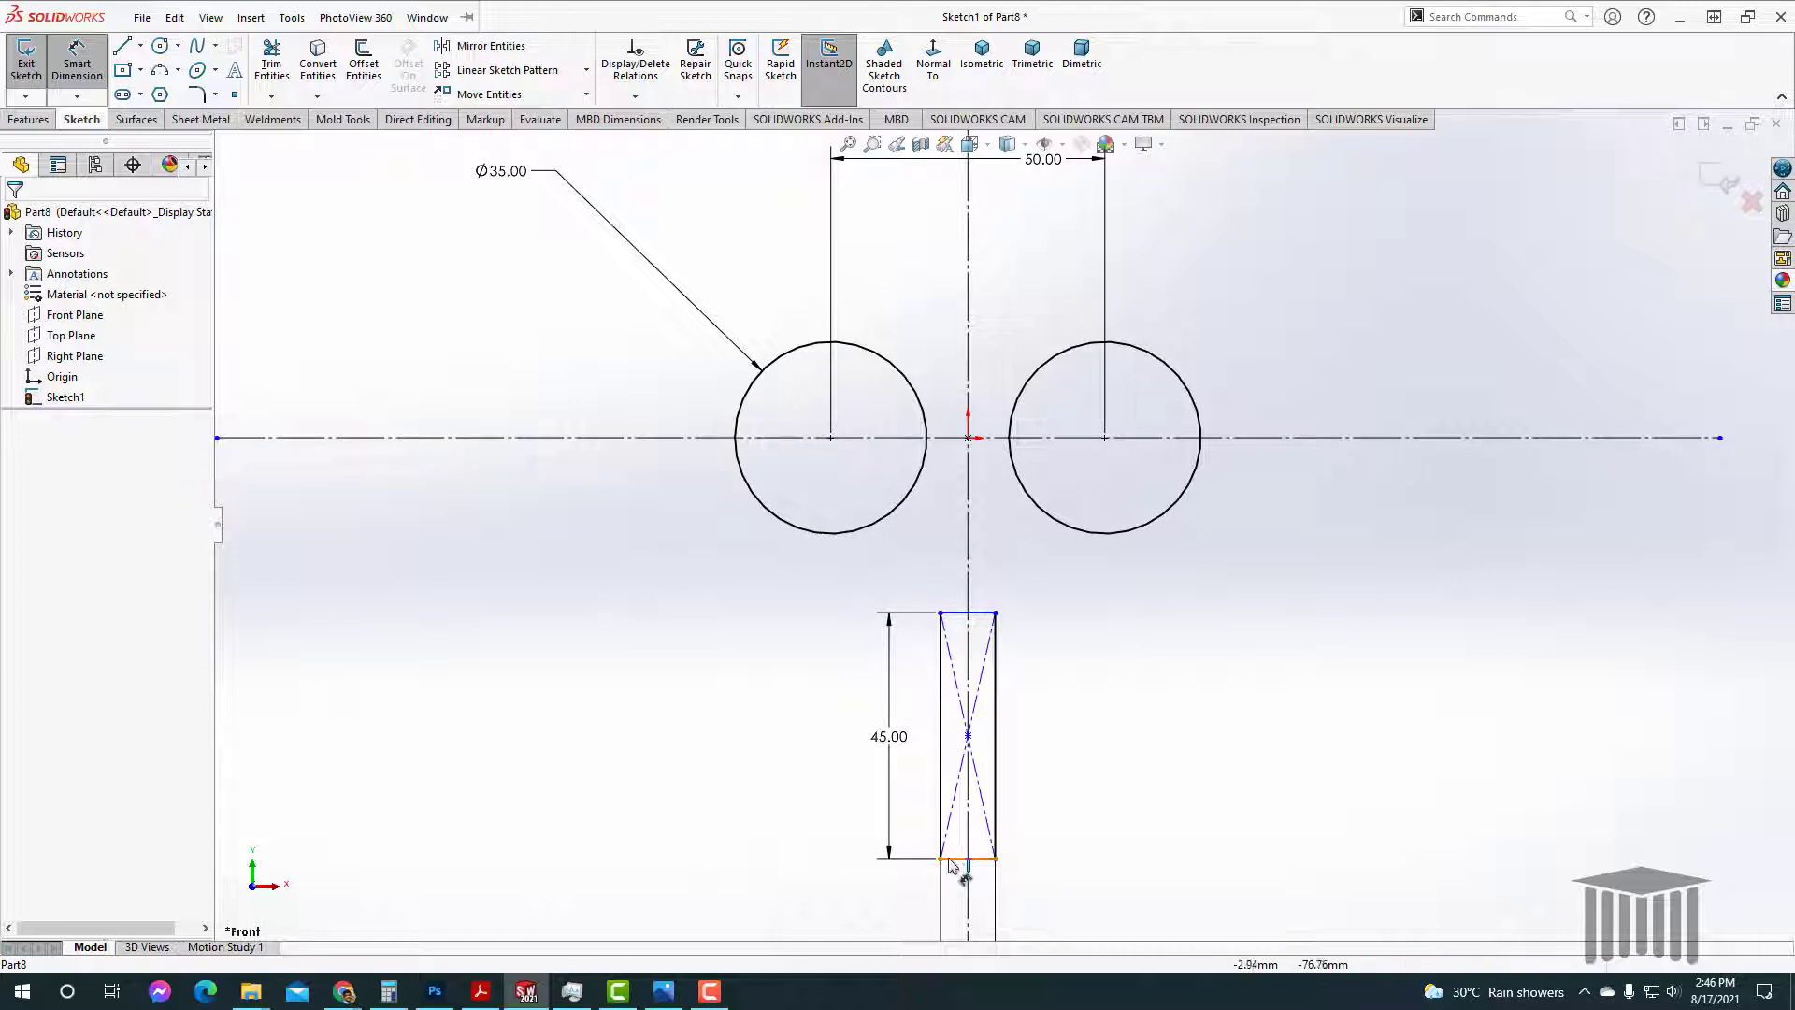
Step: Dimension the vertical distance from the left circle's center to the rectangle's lower edge as 87 mm
click(831, 438)
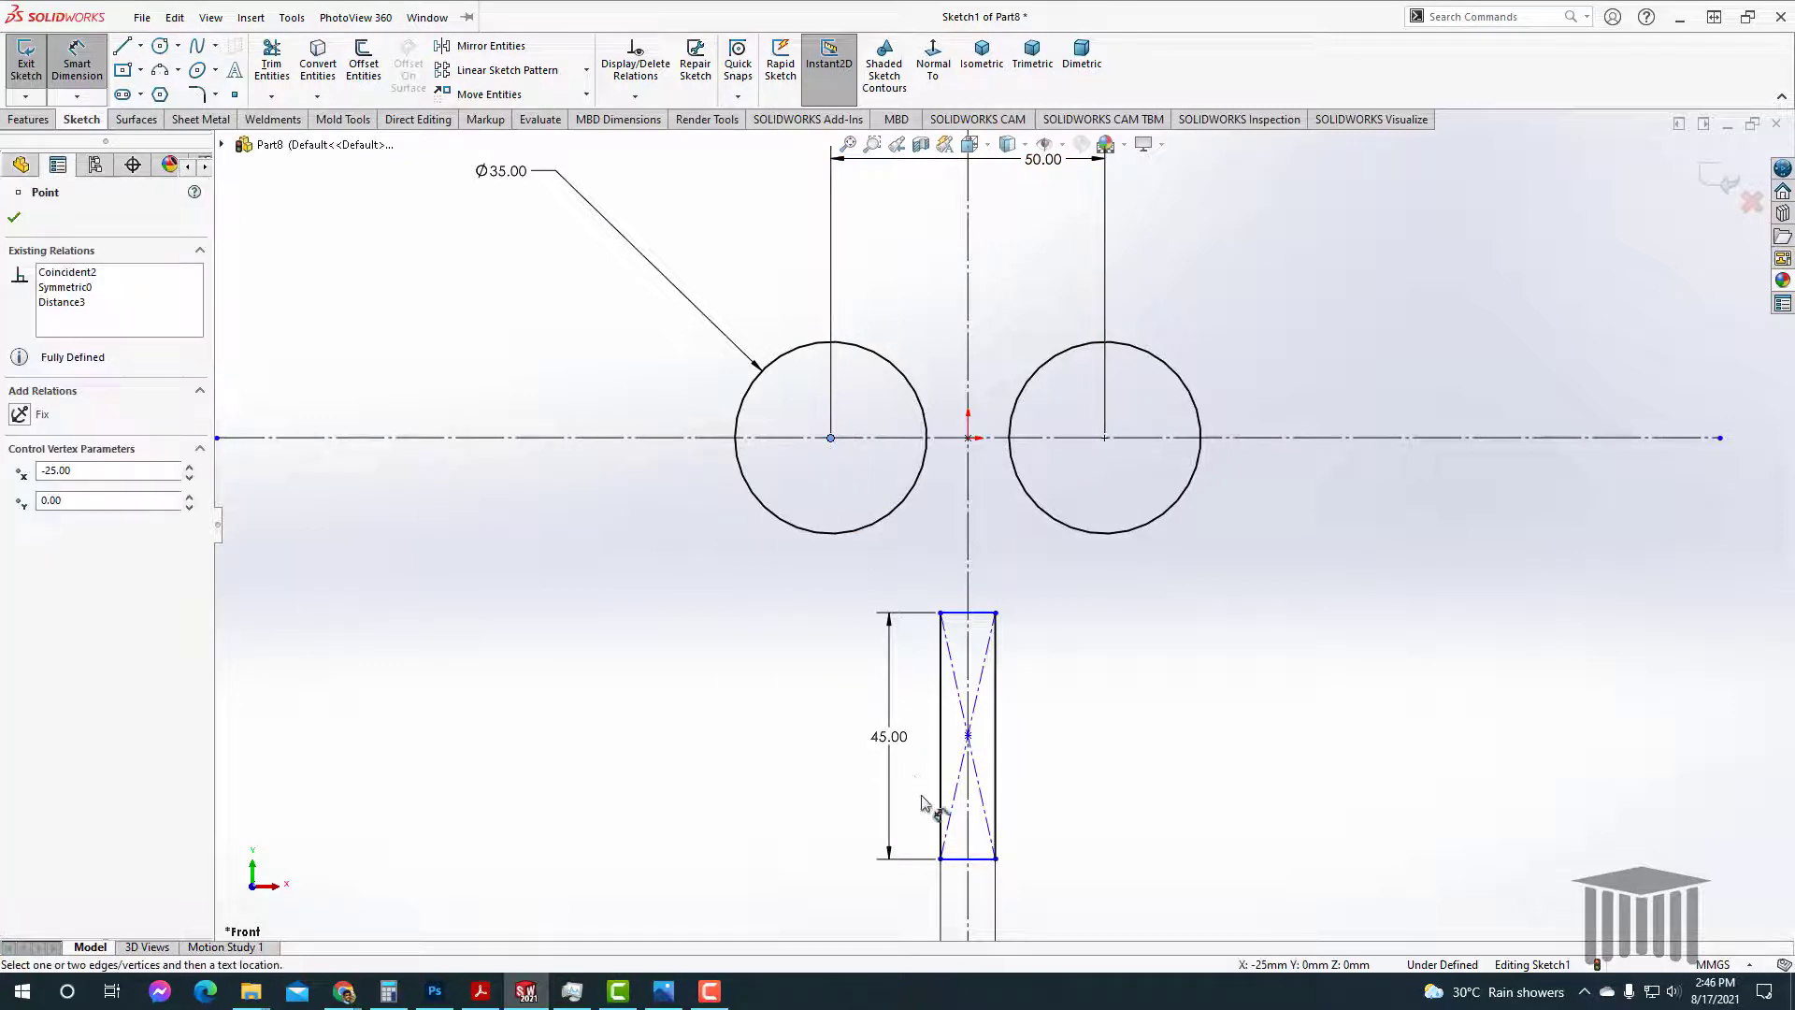
click(956, 859)
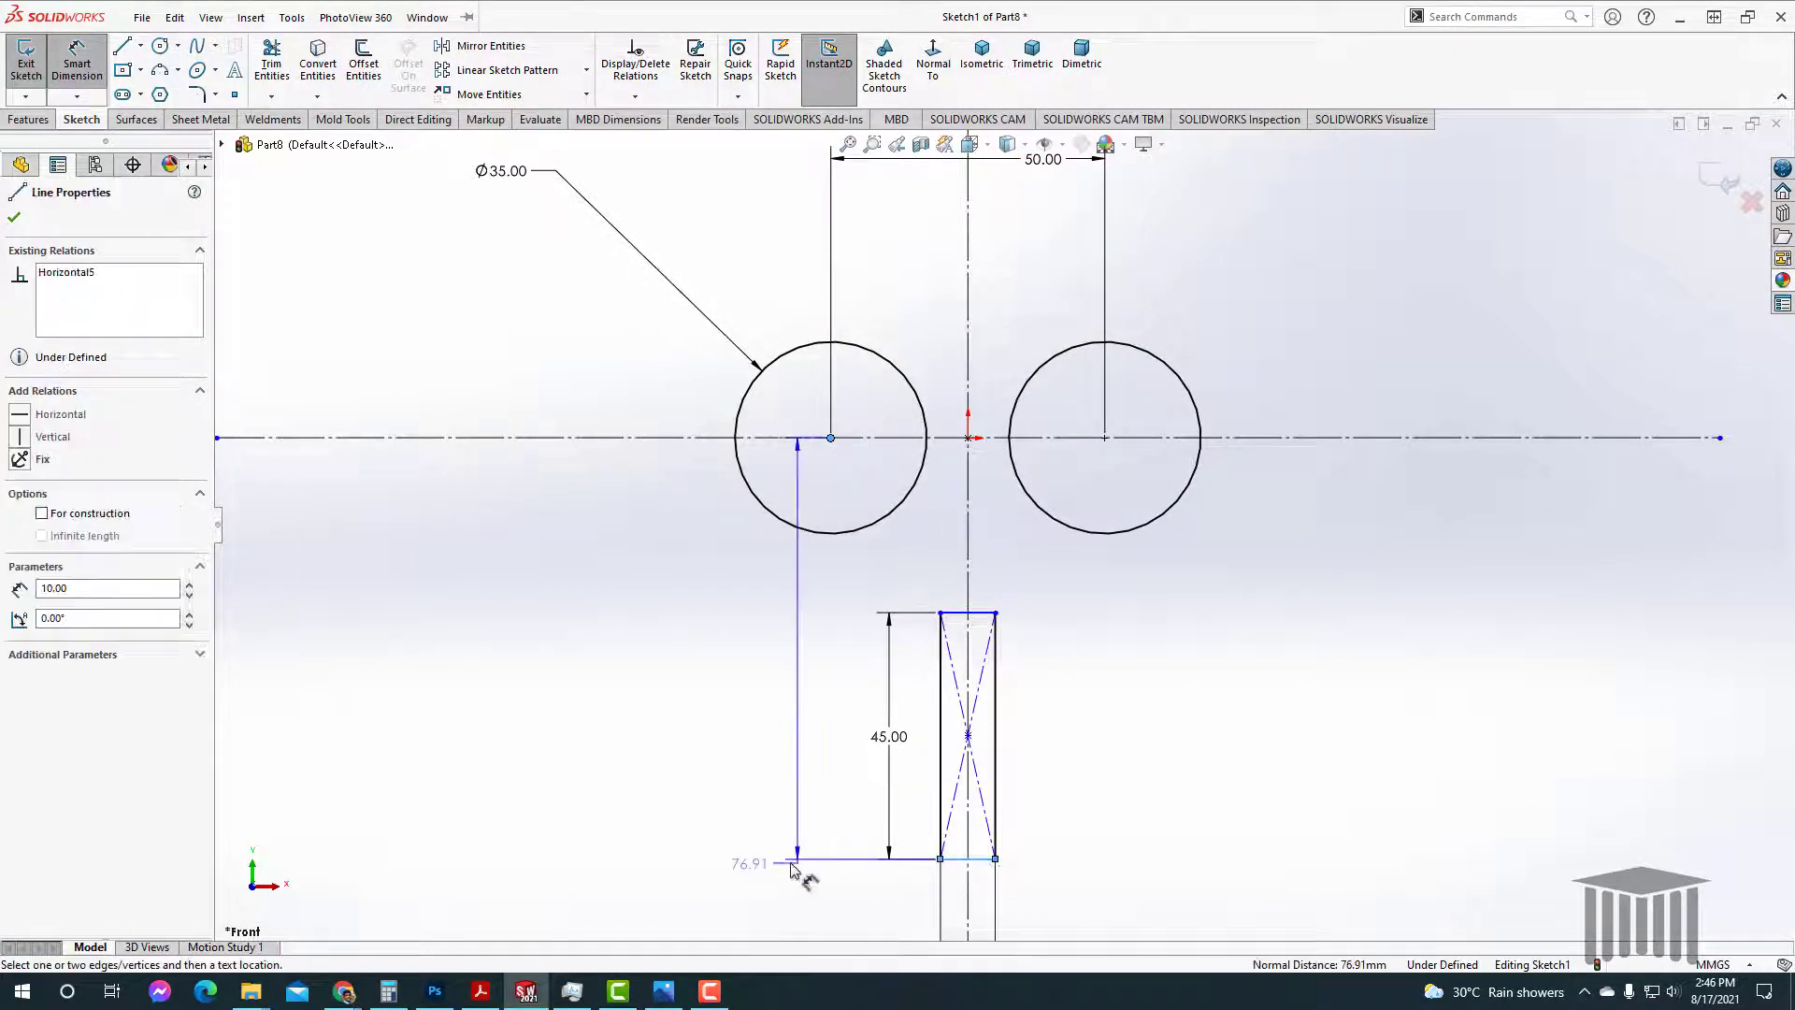
click(708, 813)
text(87)
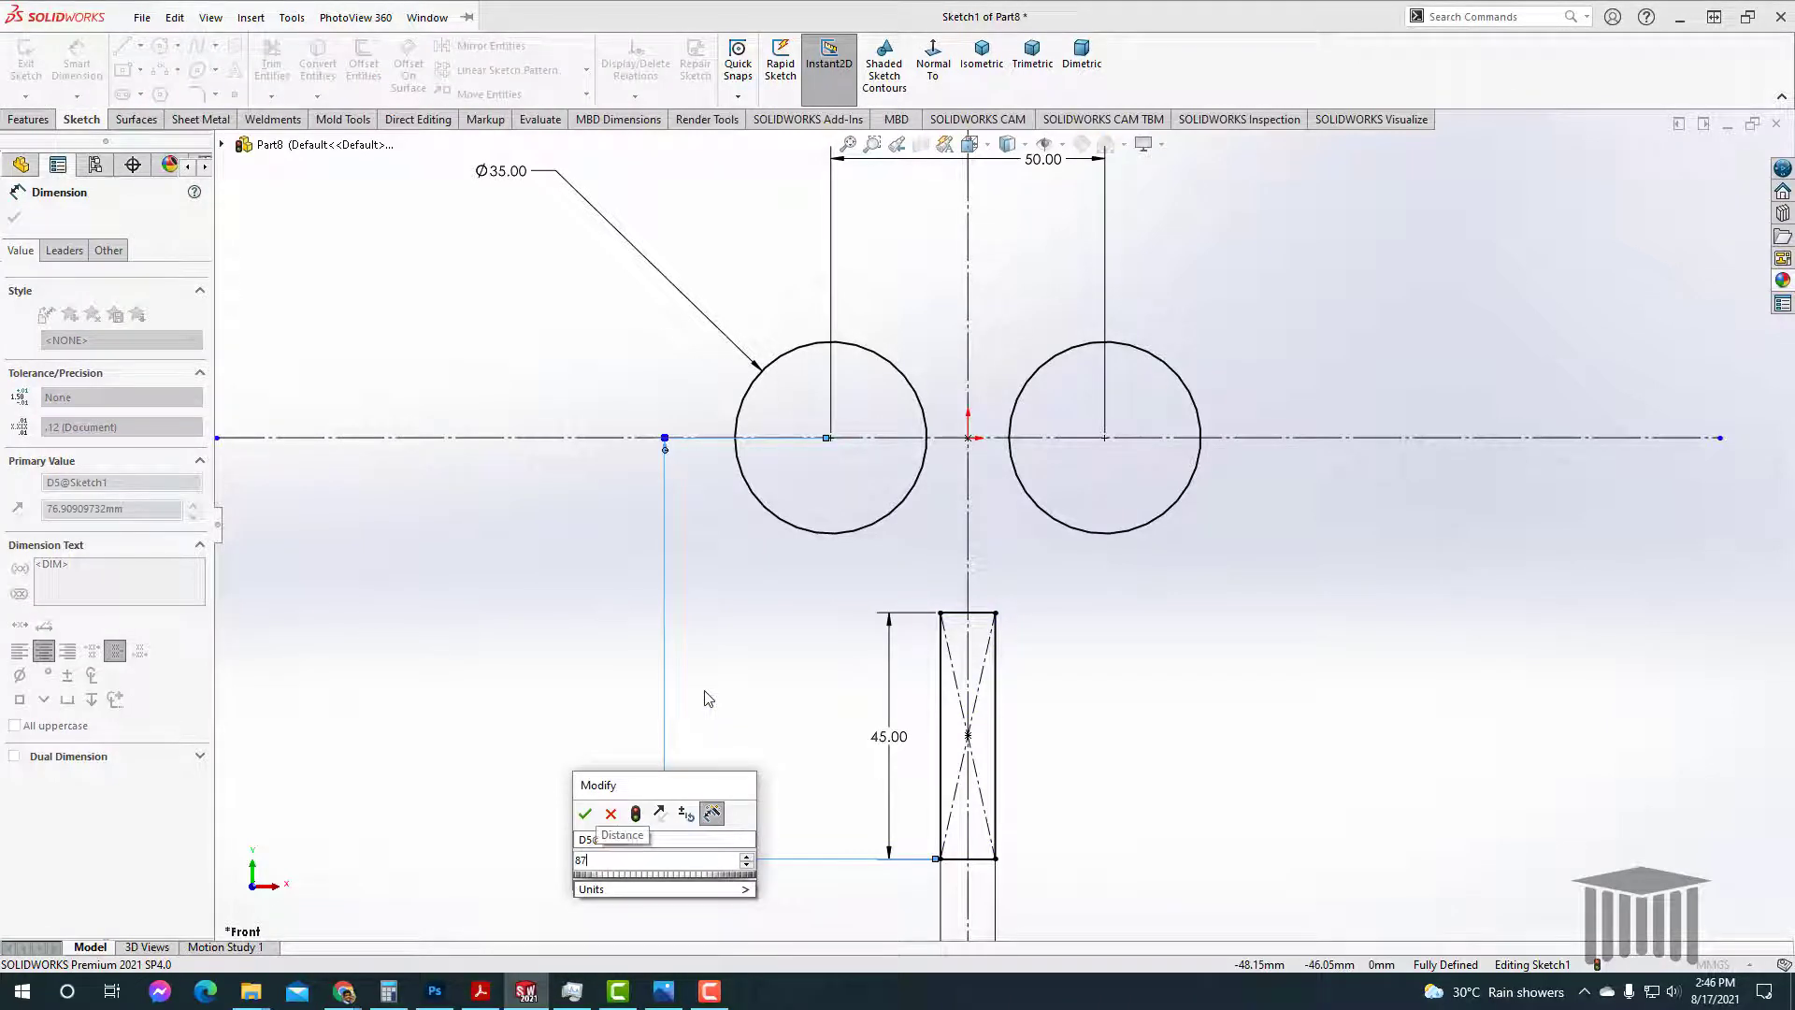
key(Return)
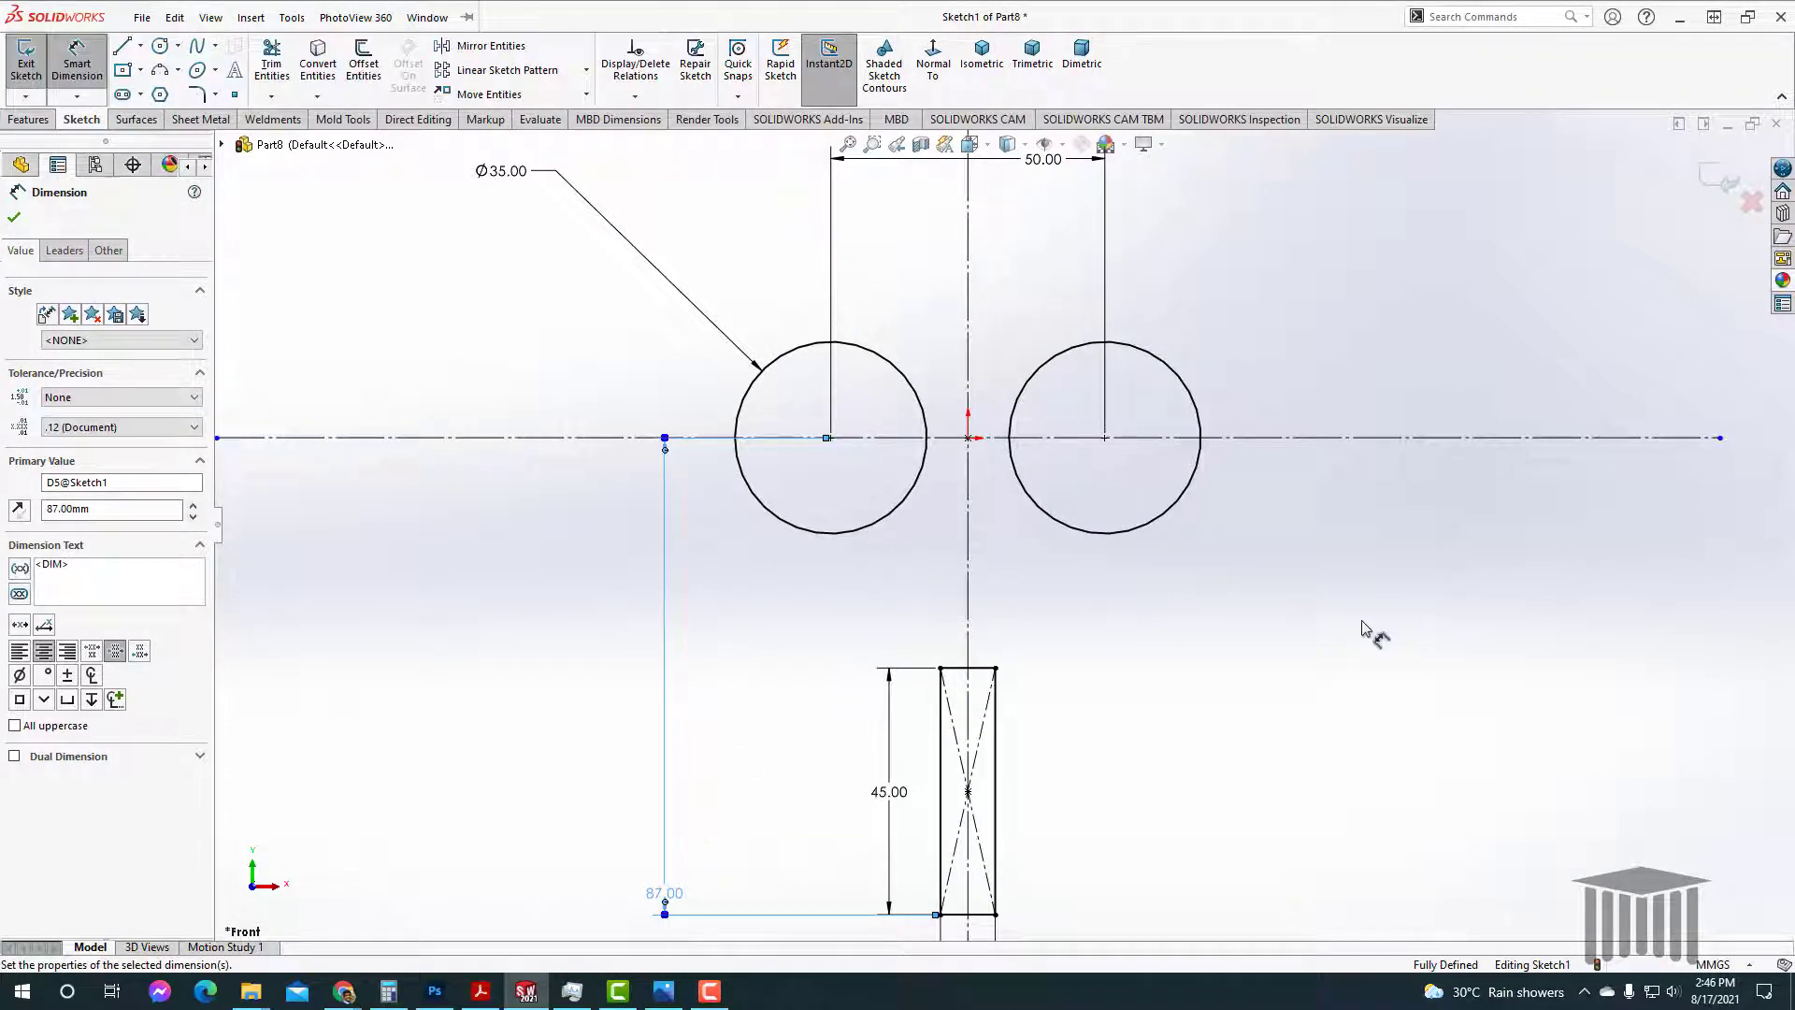
Step: Sketch a horizontal midpoint line about 24 mm long, centered on the midpoint of the rectangle's upper edge
scroll(1302, 601, down, 1)
scroll(1109, 601, up, 3)
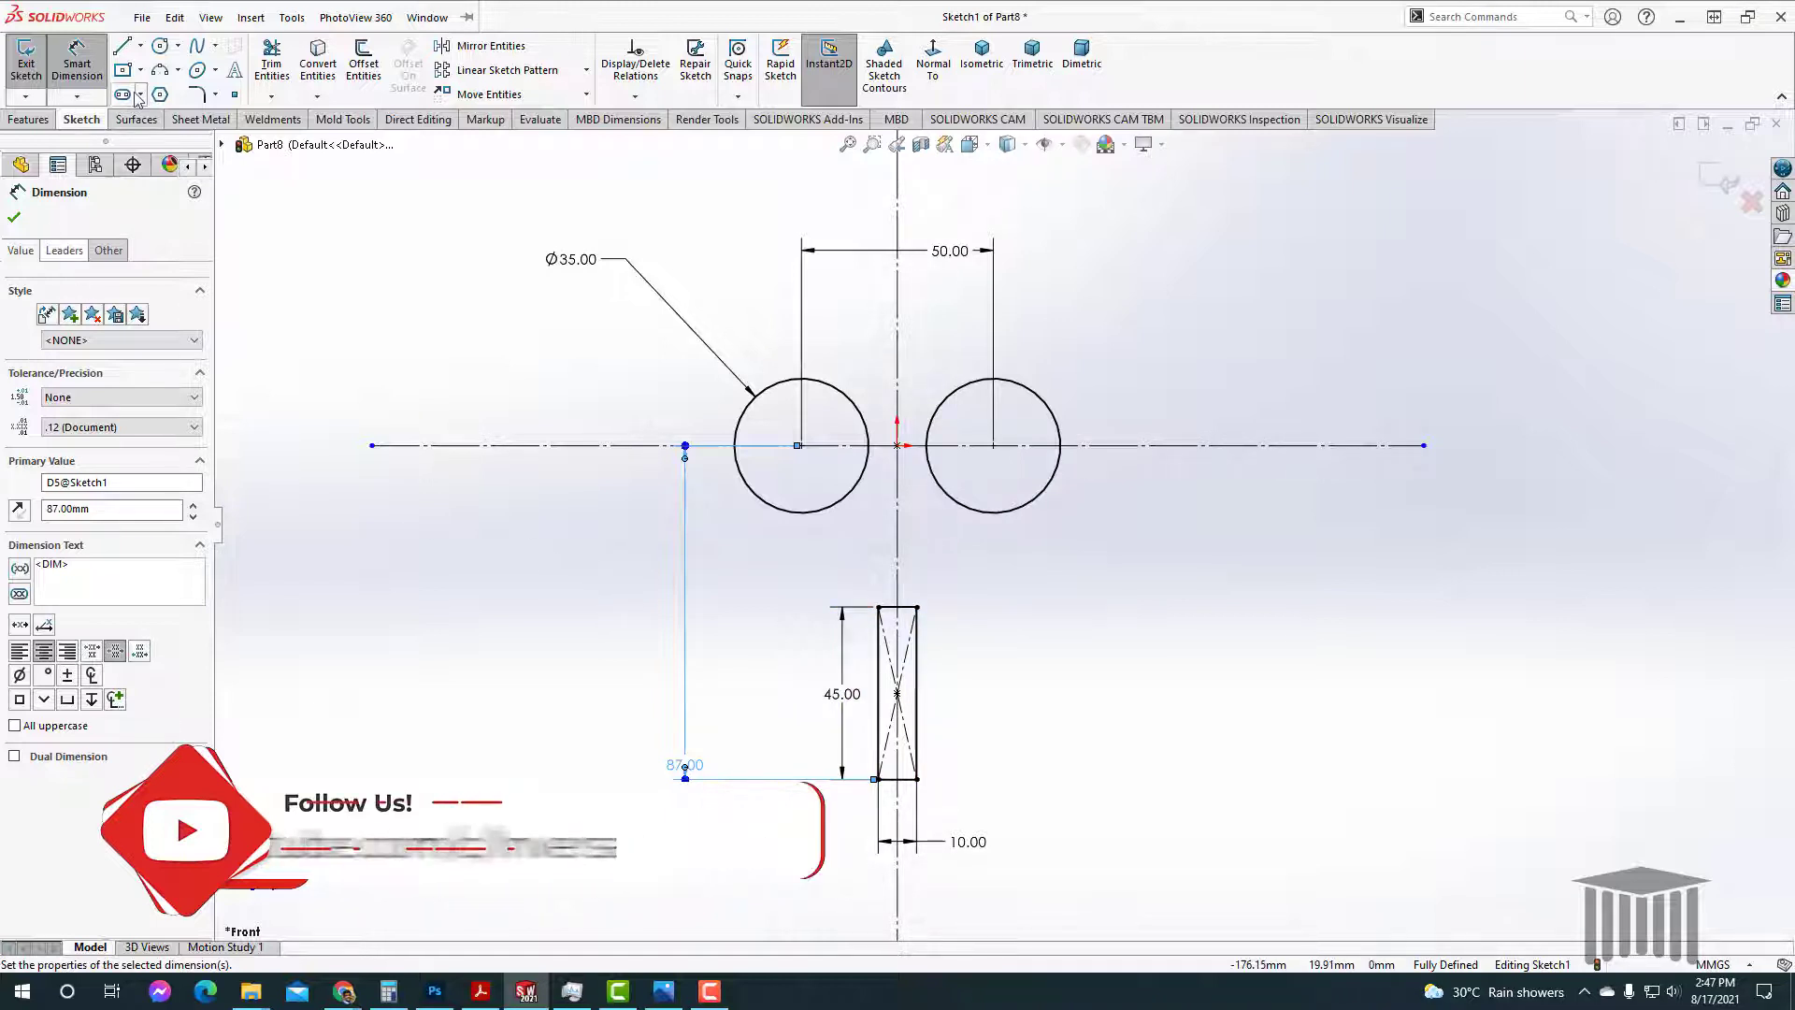
key(l)
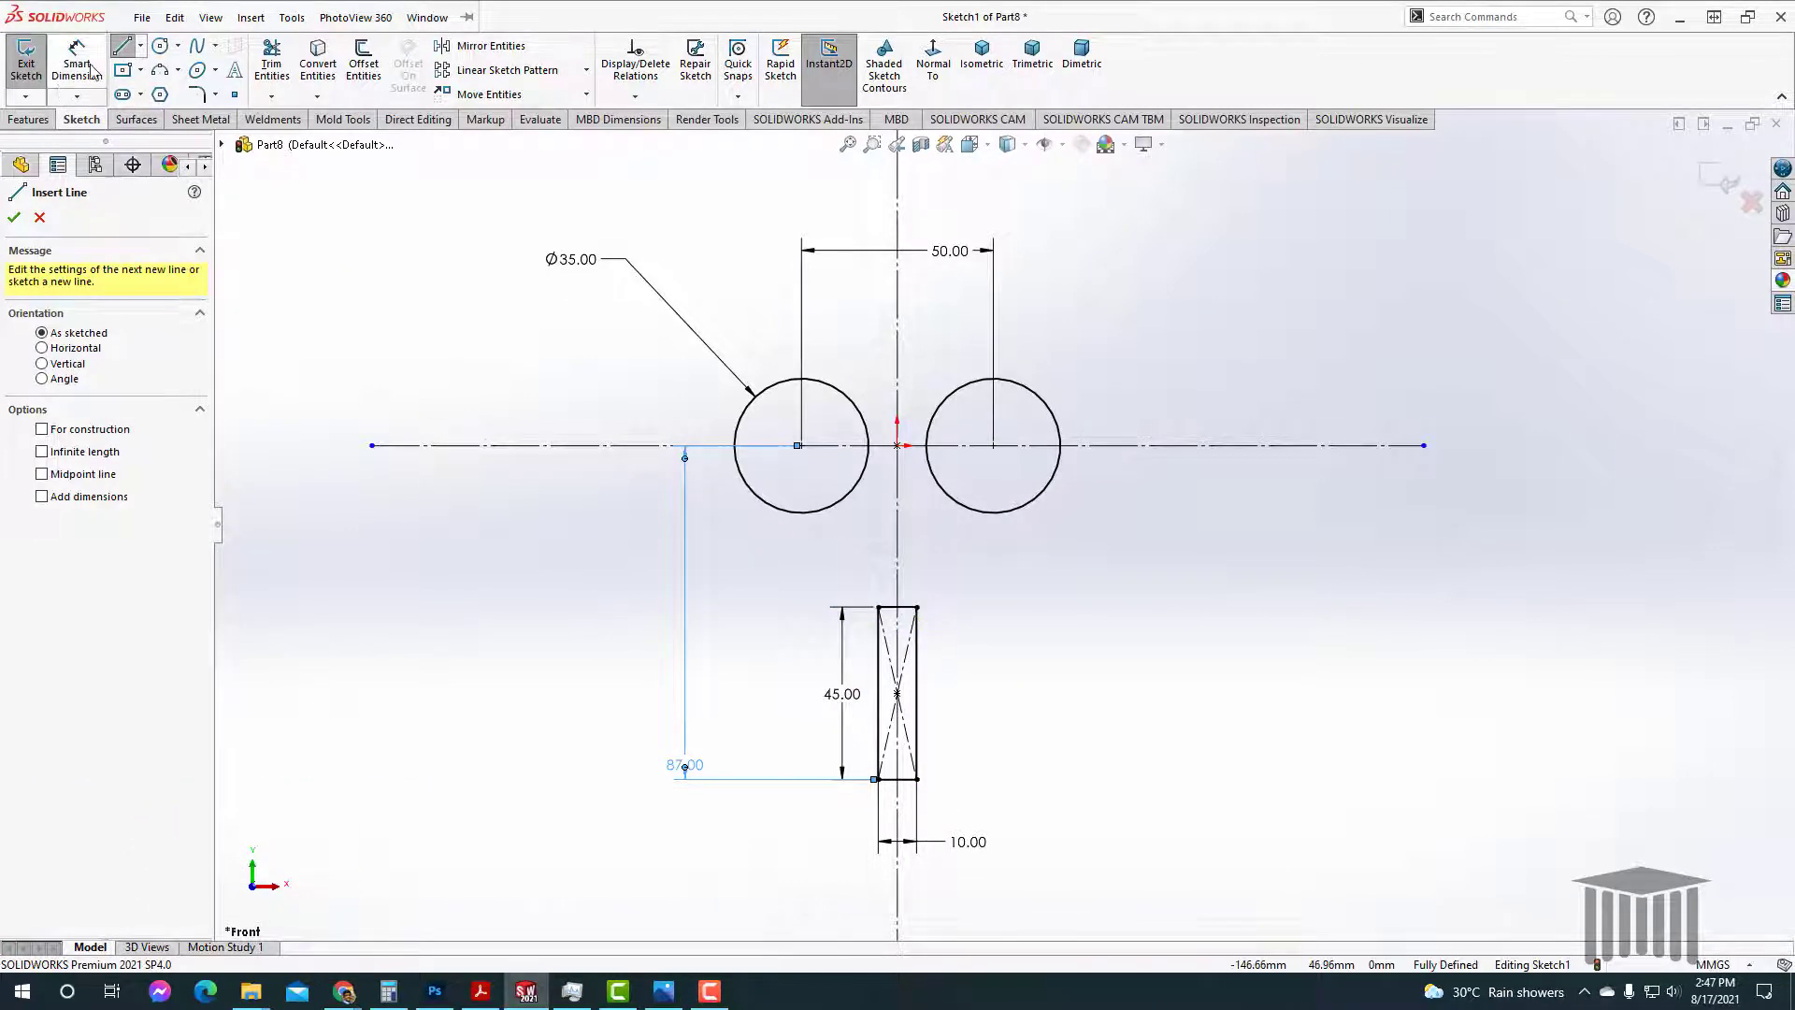
click(152, 50)
click(141, 46)
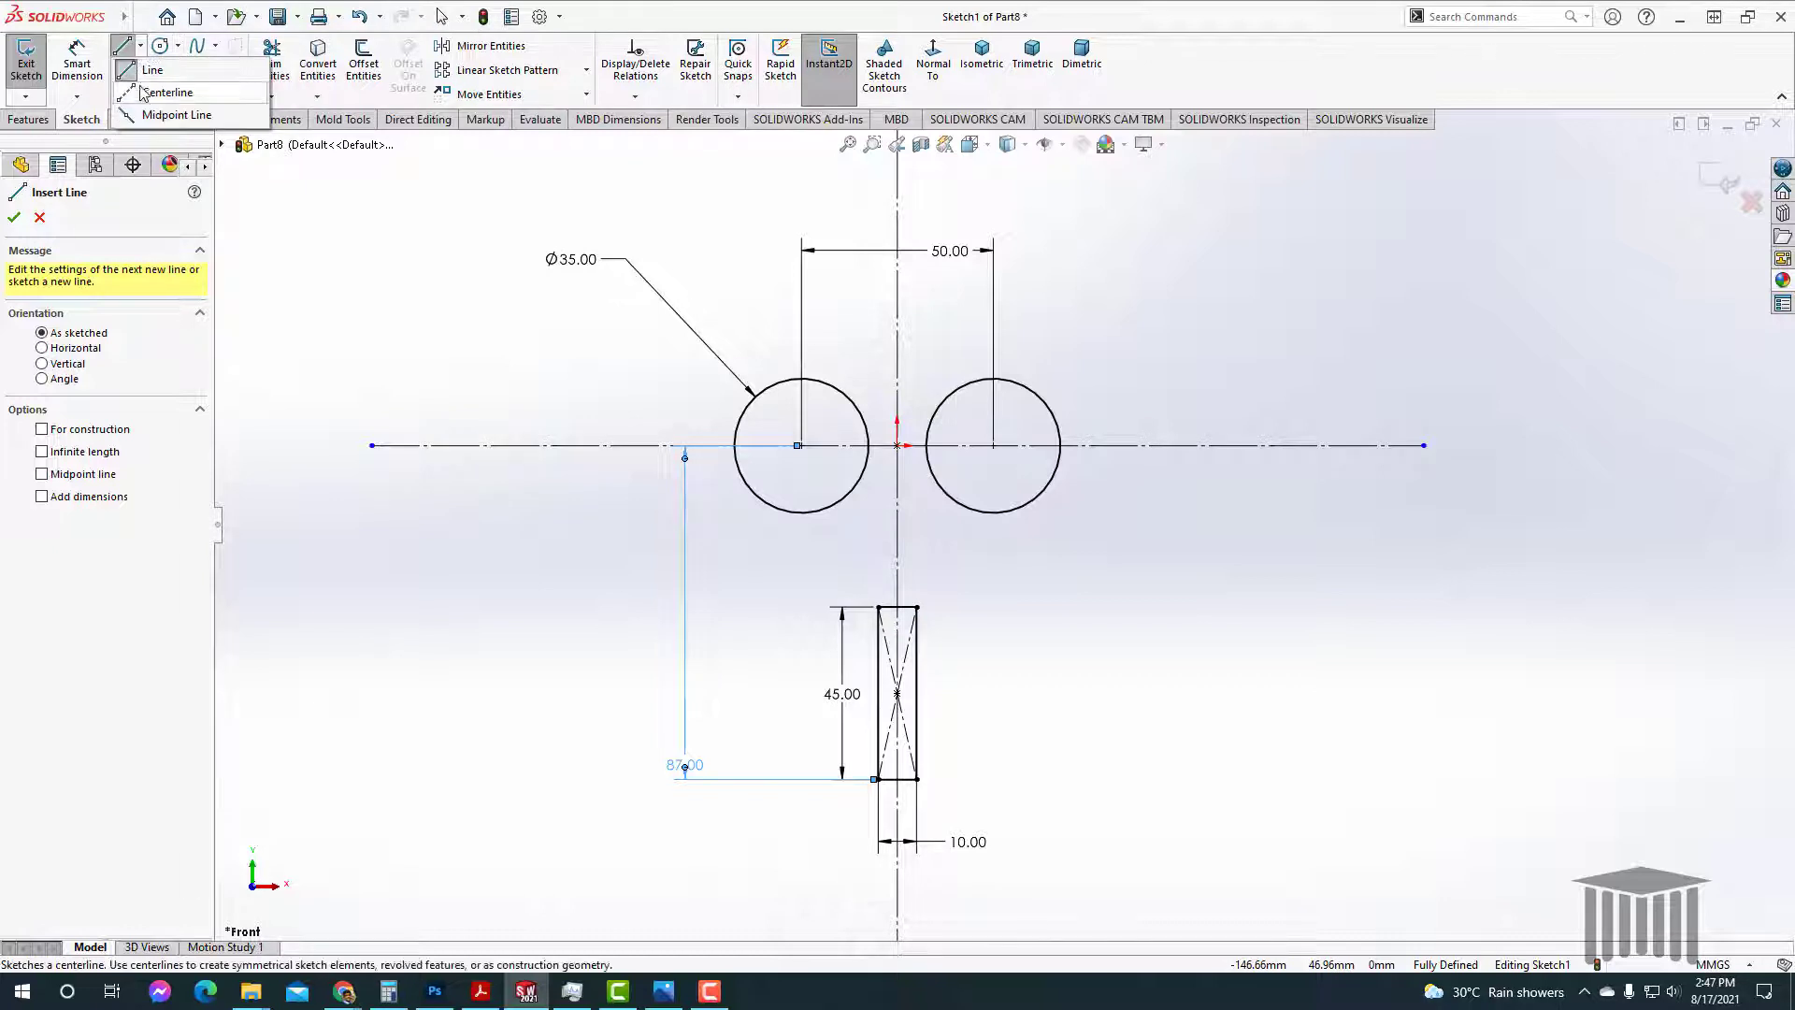
click(182, 113)
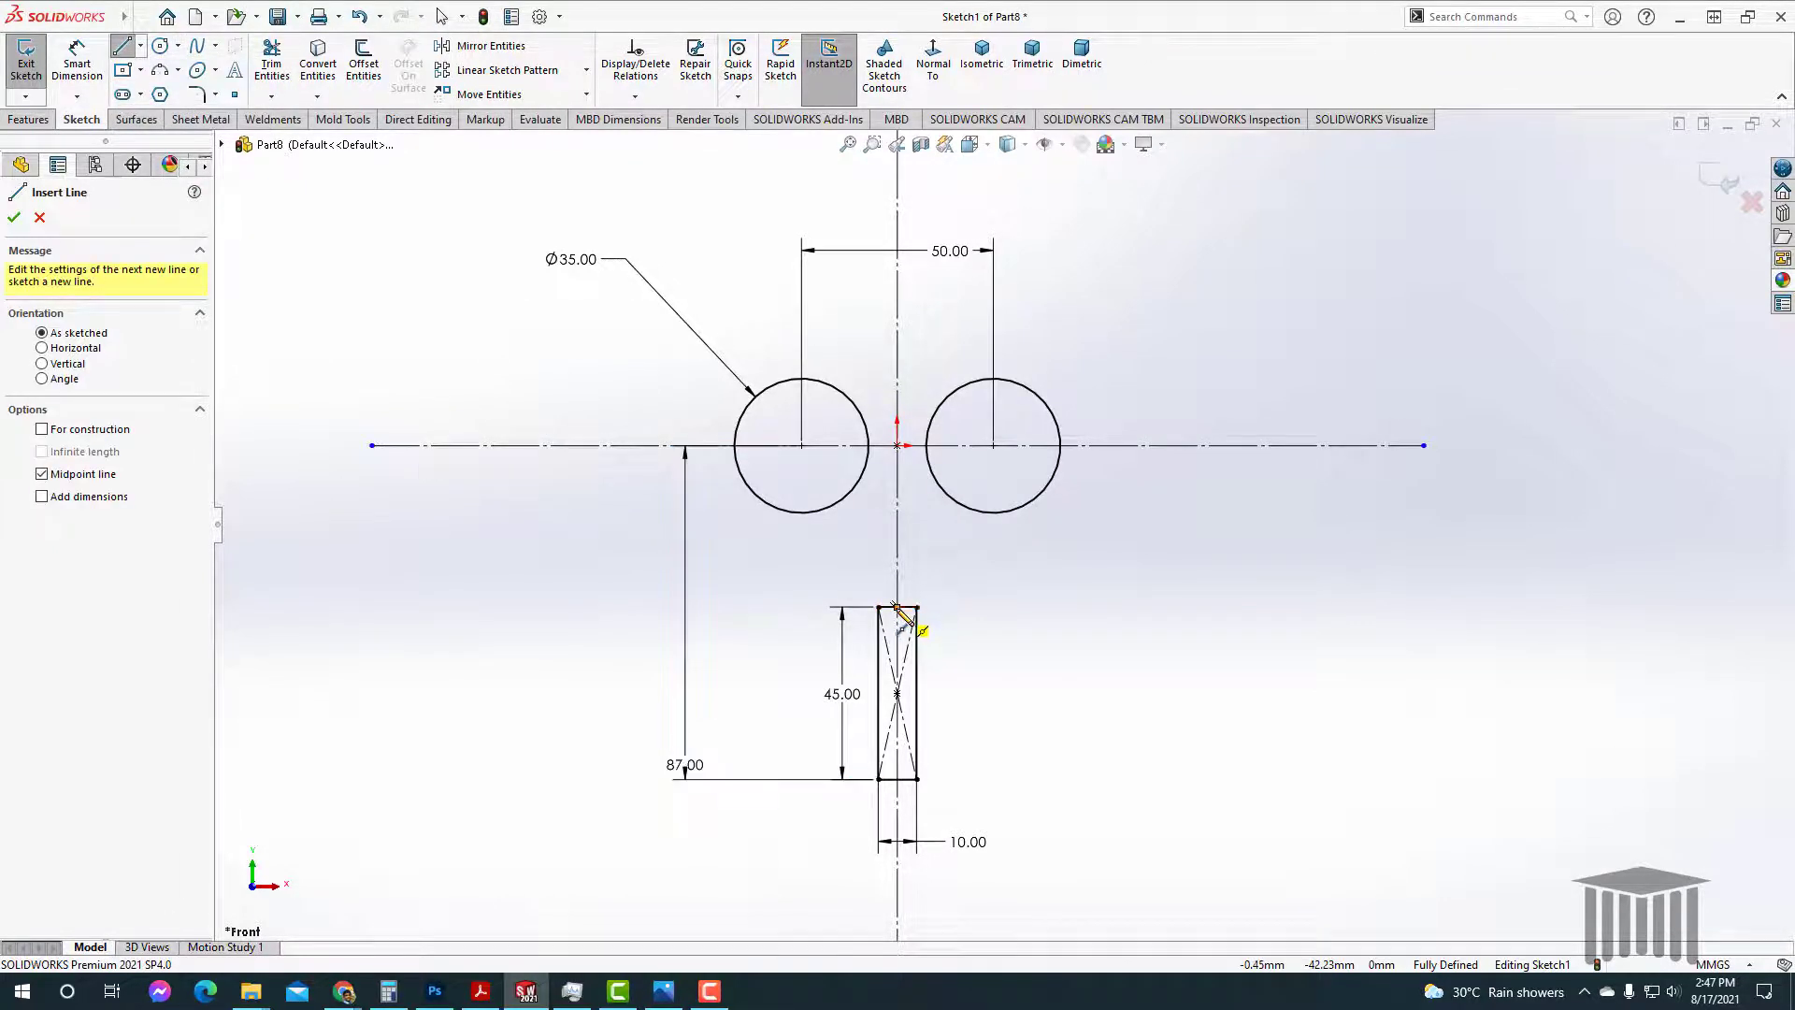
click(897, 608)
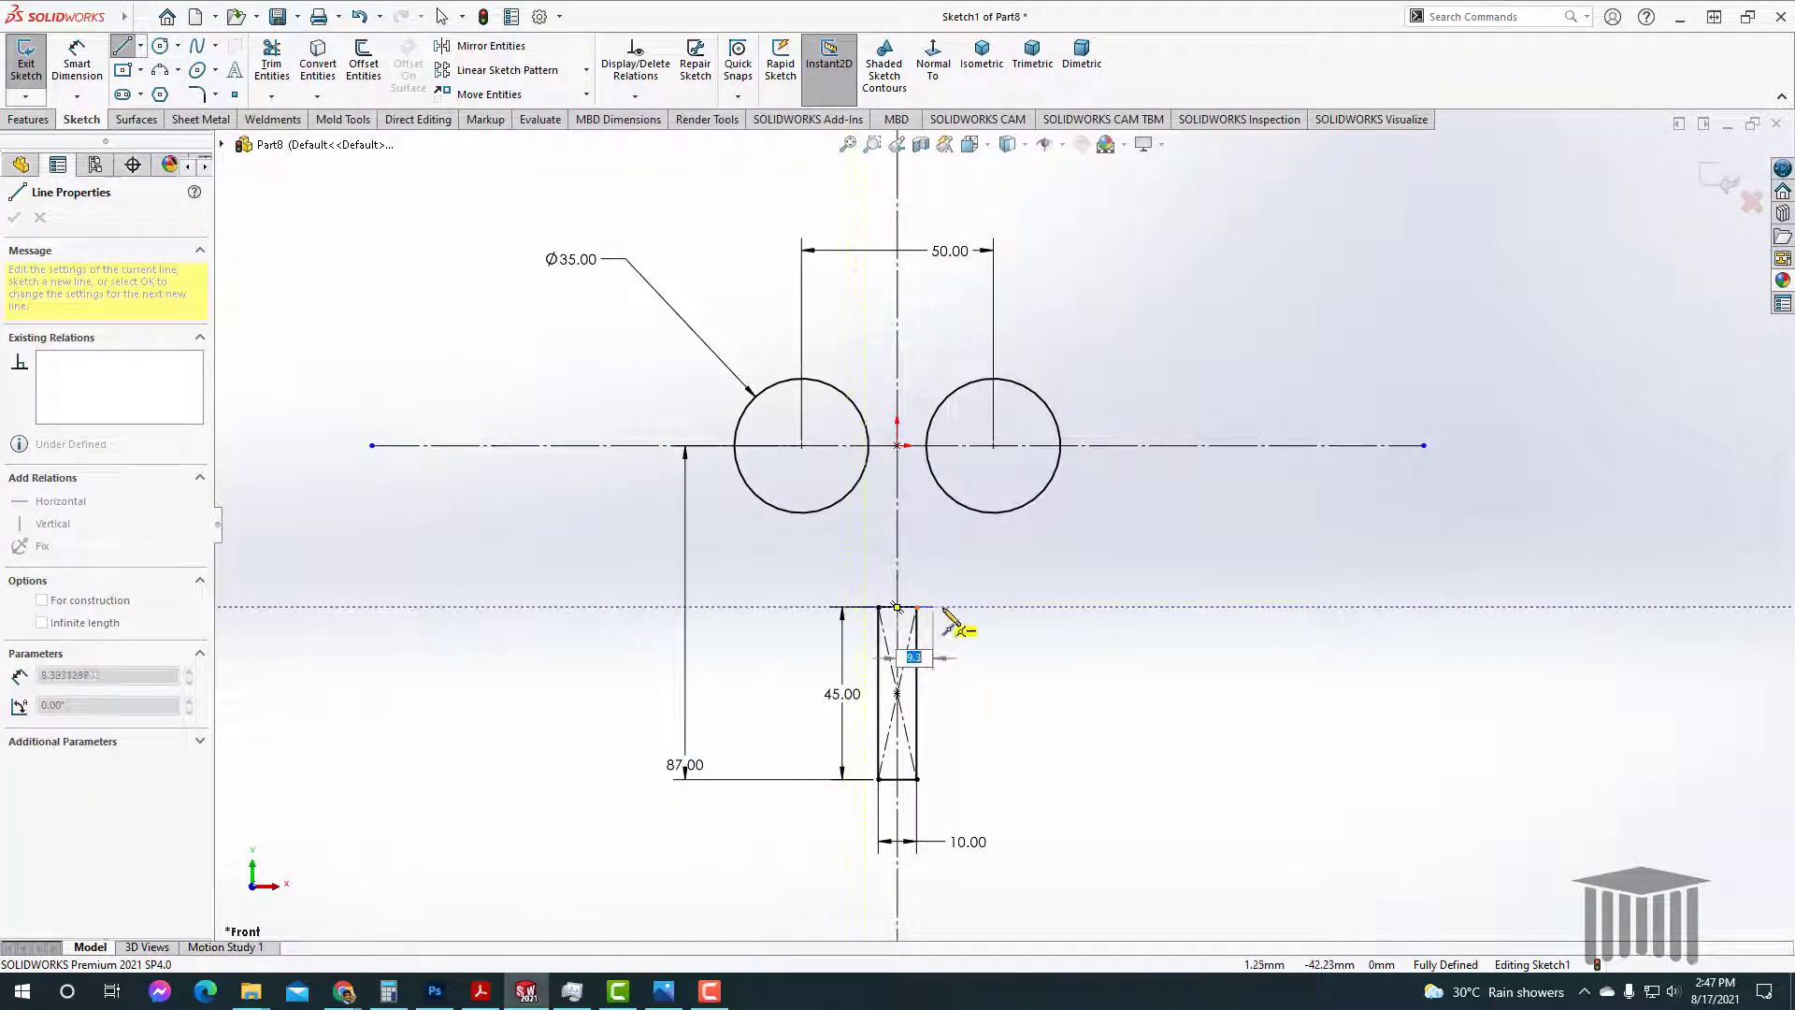
right_click(343, 281)
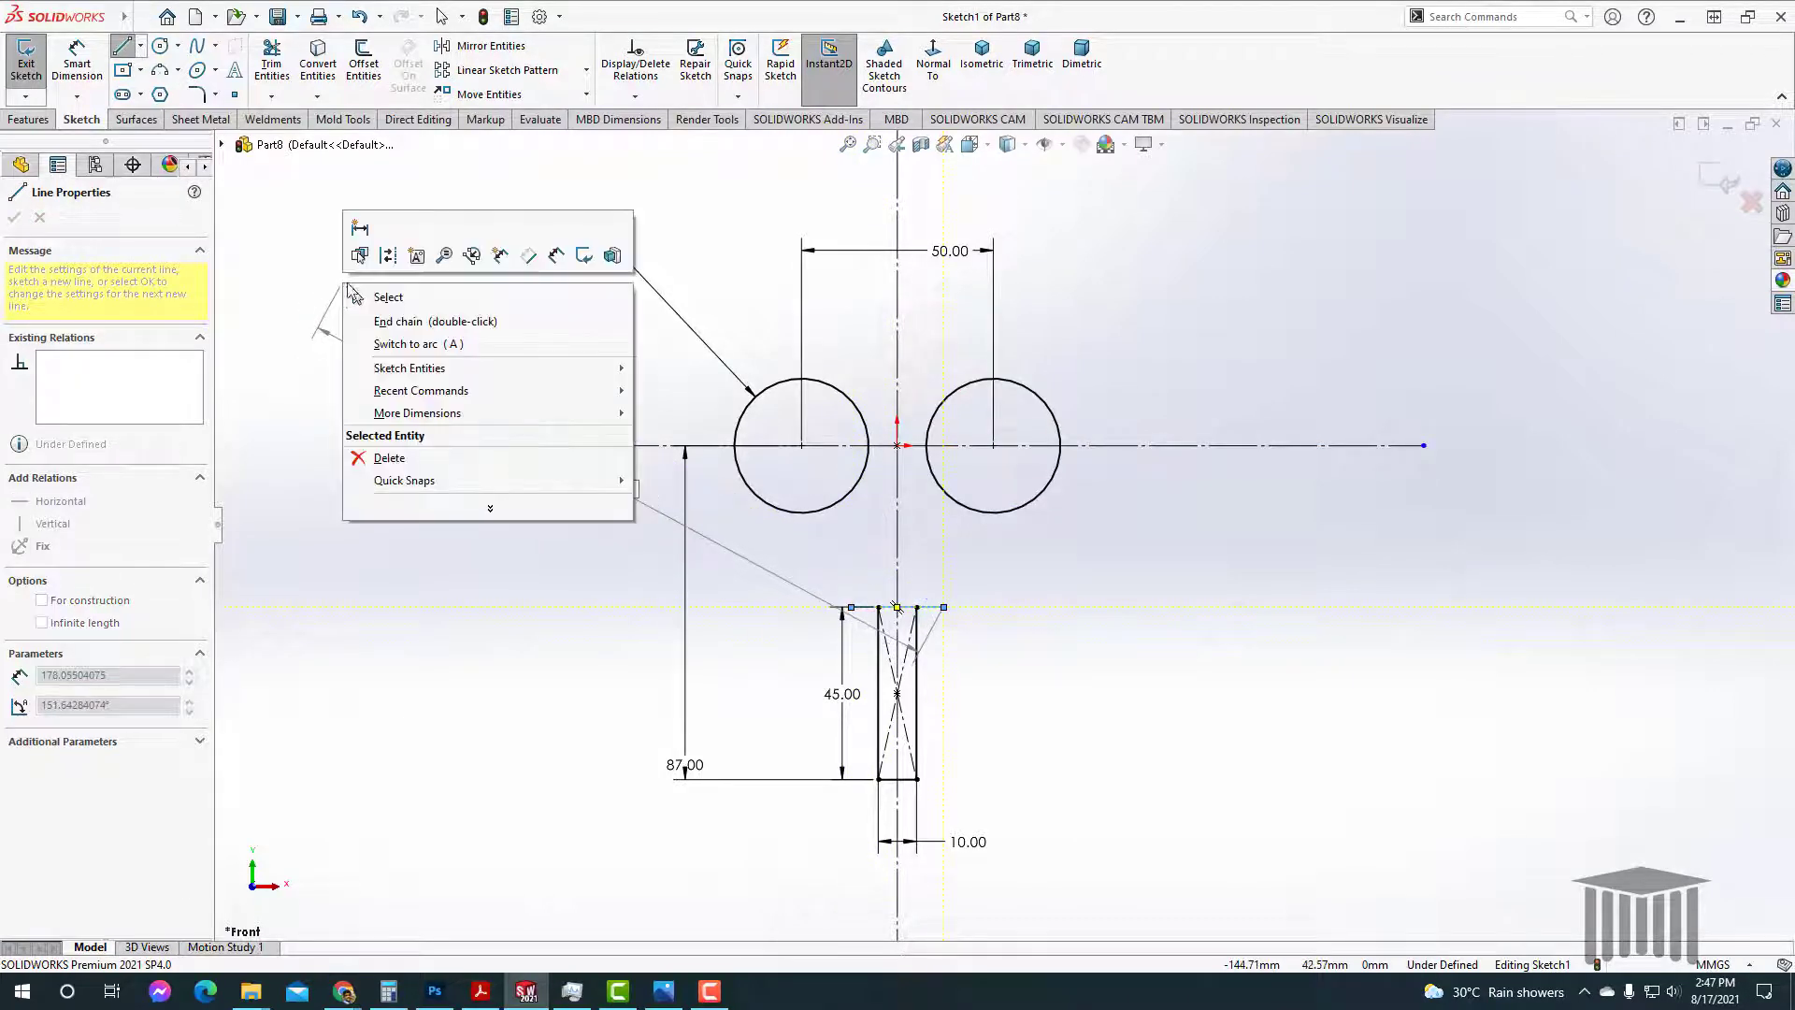
click(372, 297)
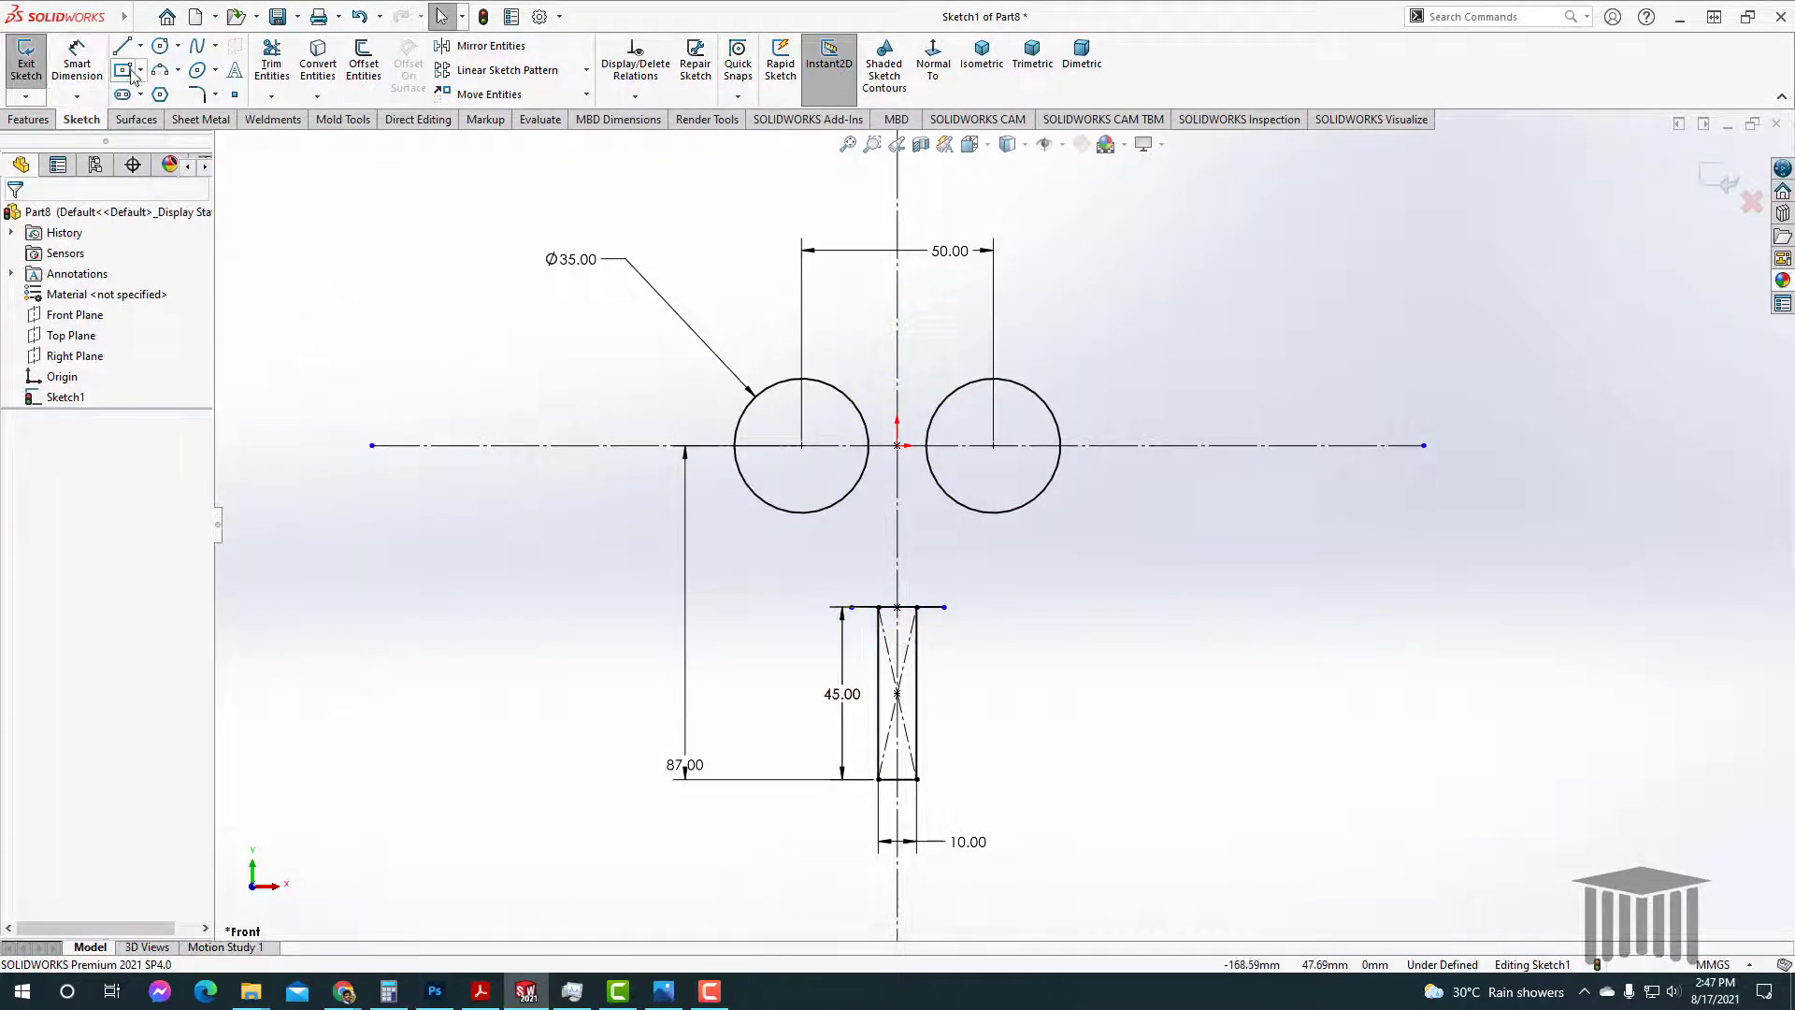
Step: Dimension the length of the horizontal line on the rectangle's upper edge as 20 mm
click(77, 63)
click(851, 608)
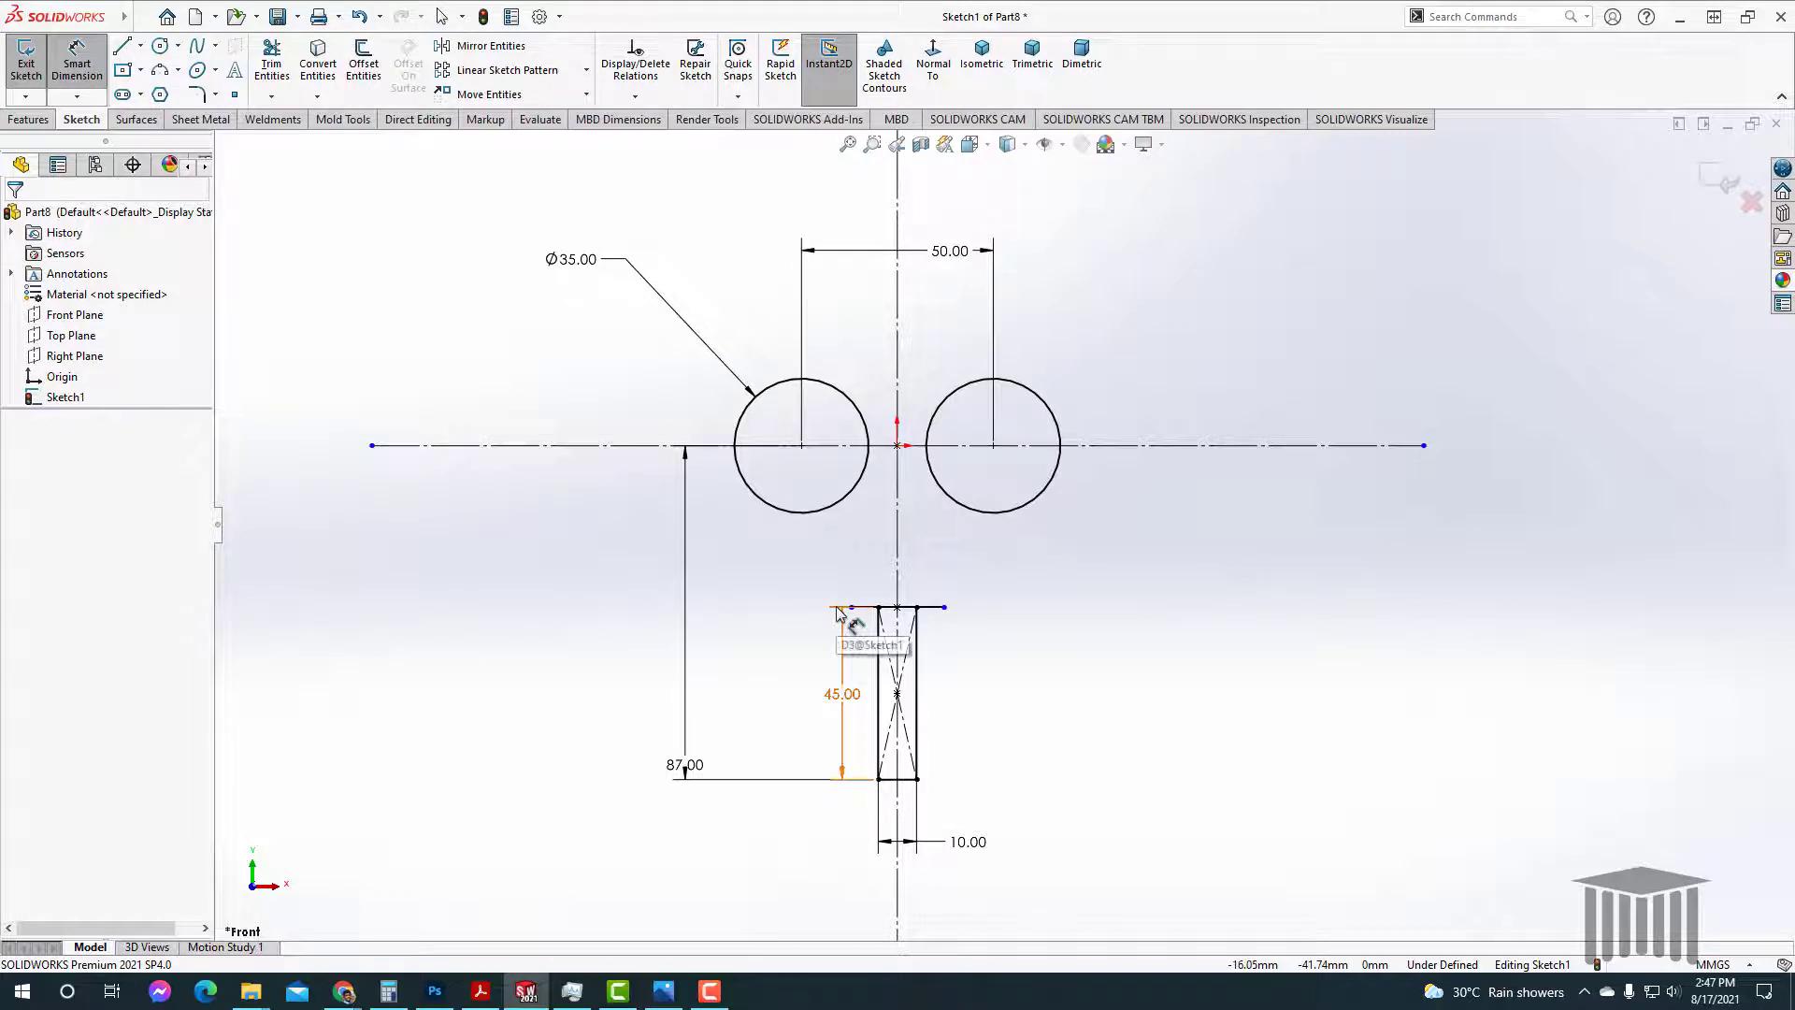
click(934, 609)
click(938, 582)
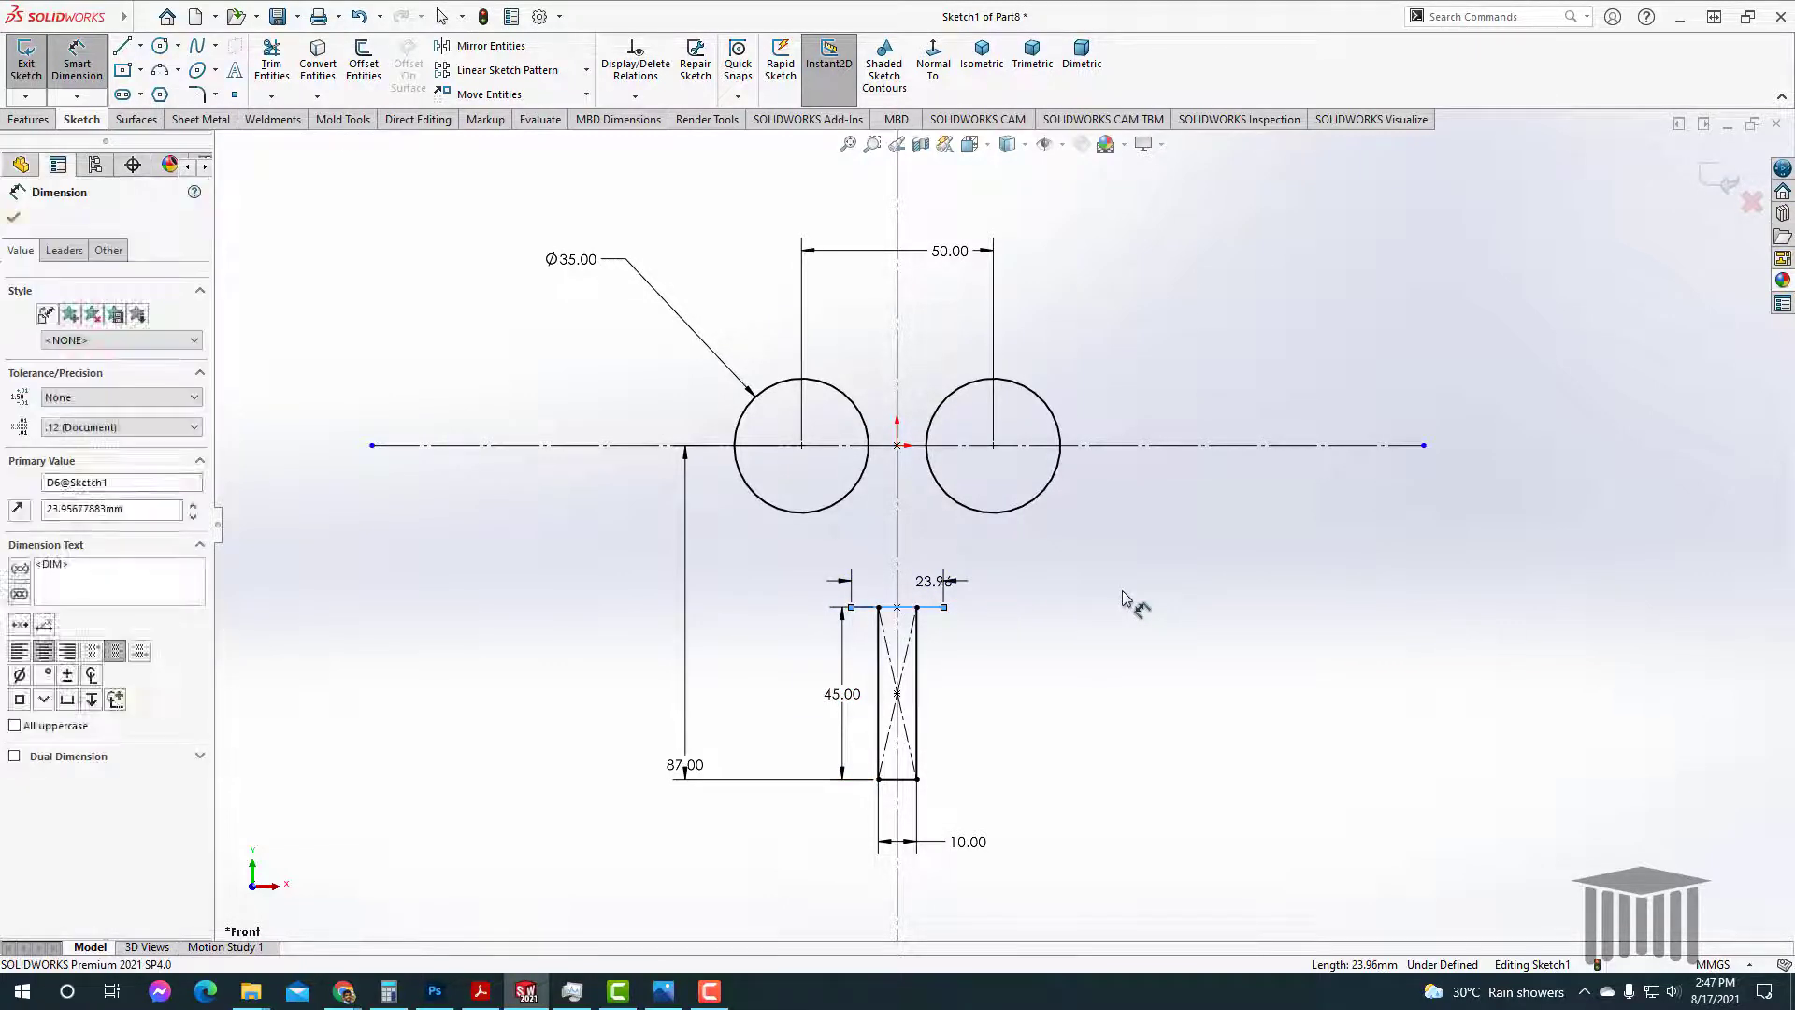
text(20)
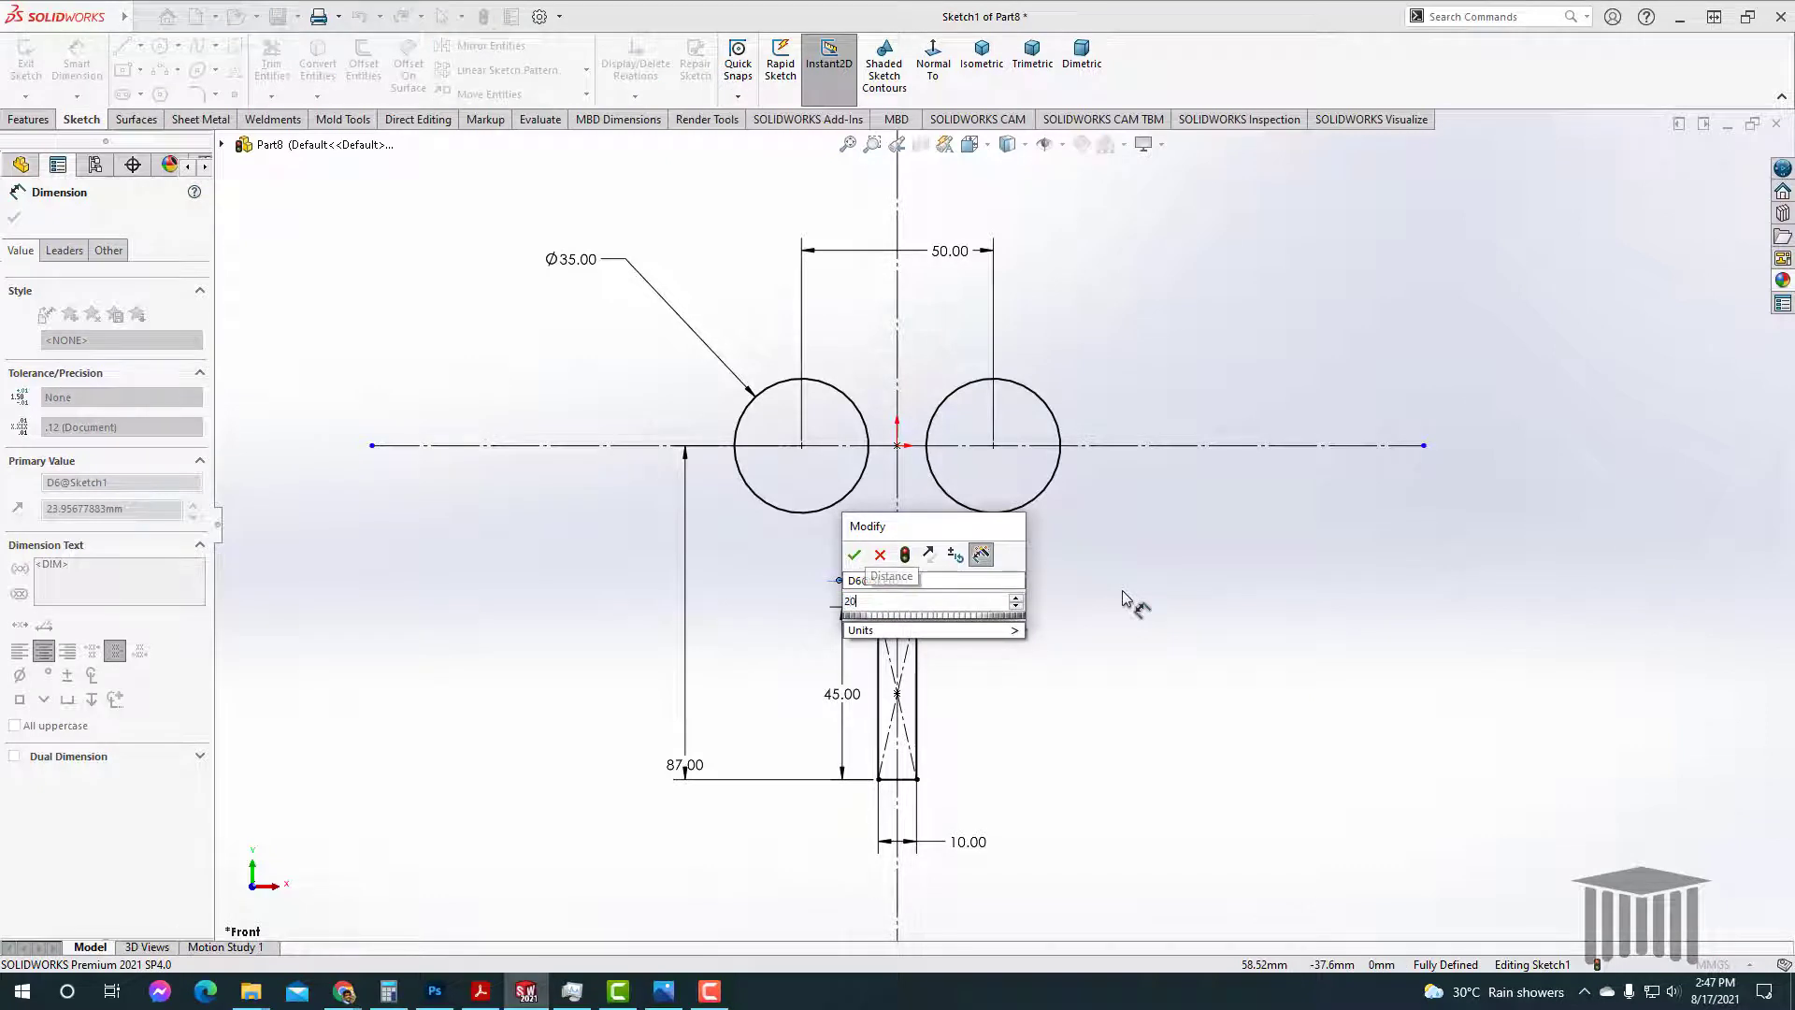
key(Return)
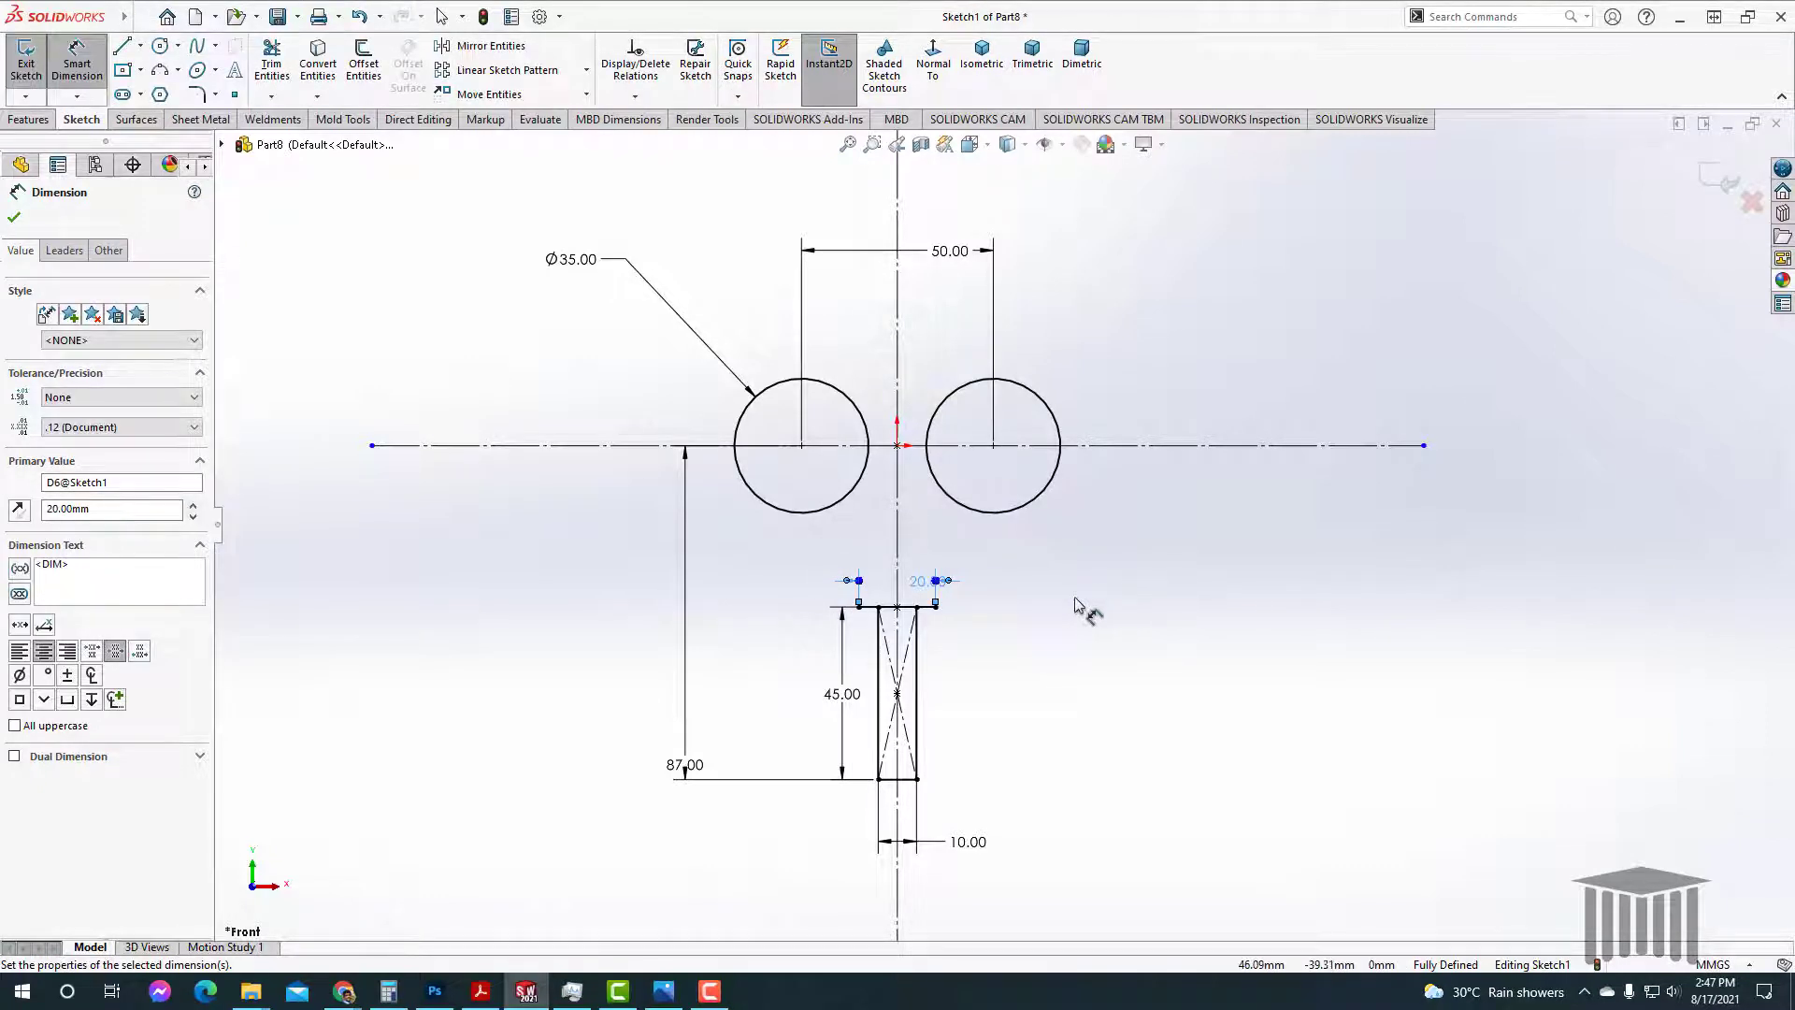
Step: Trim away the middle section of the 20 mm horizontal line and the rectangle's upper edge, leaving the stem open at the top
click(1082, 610)
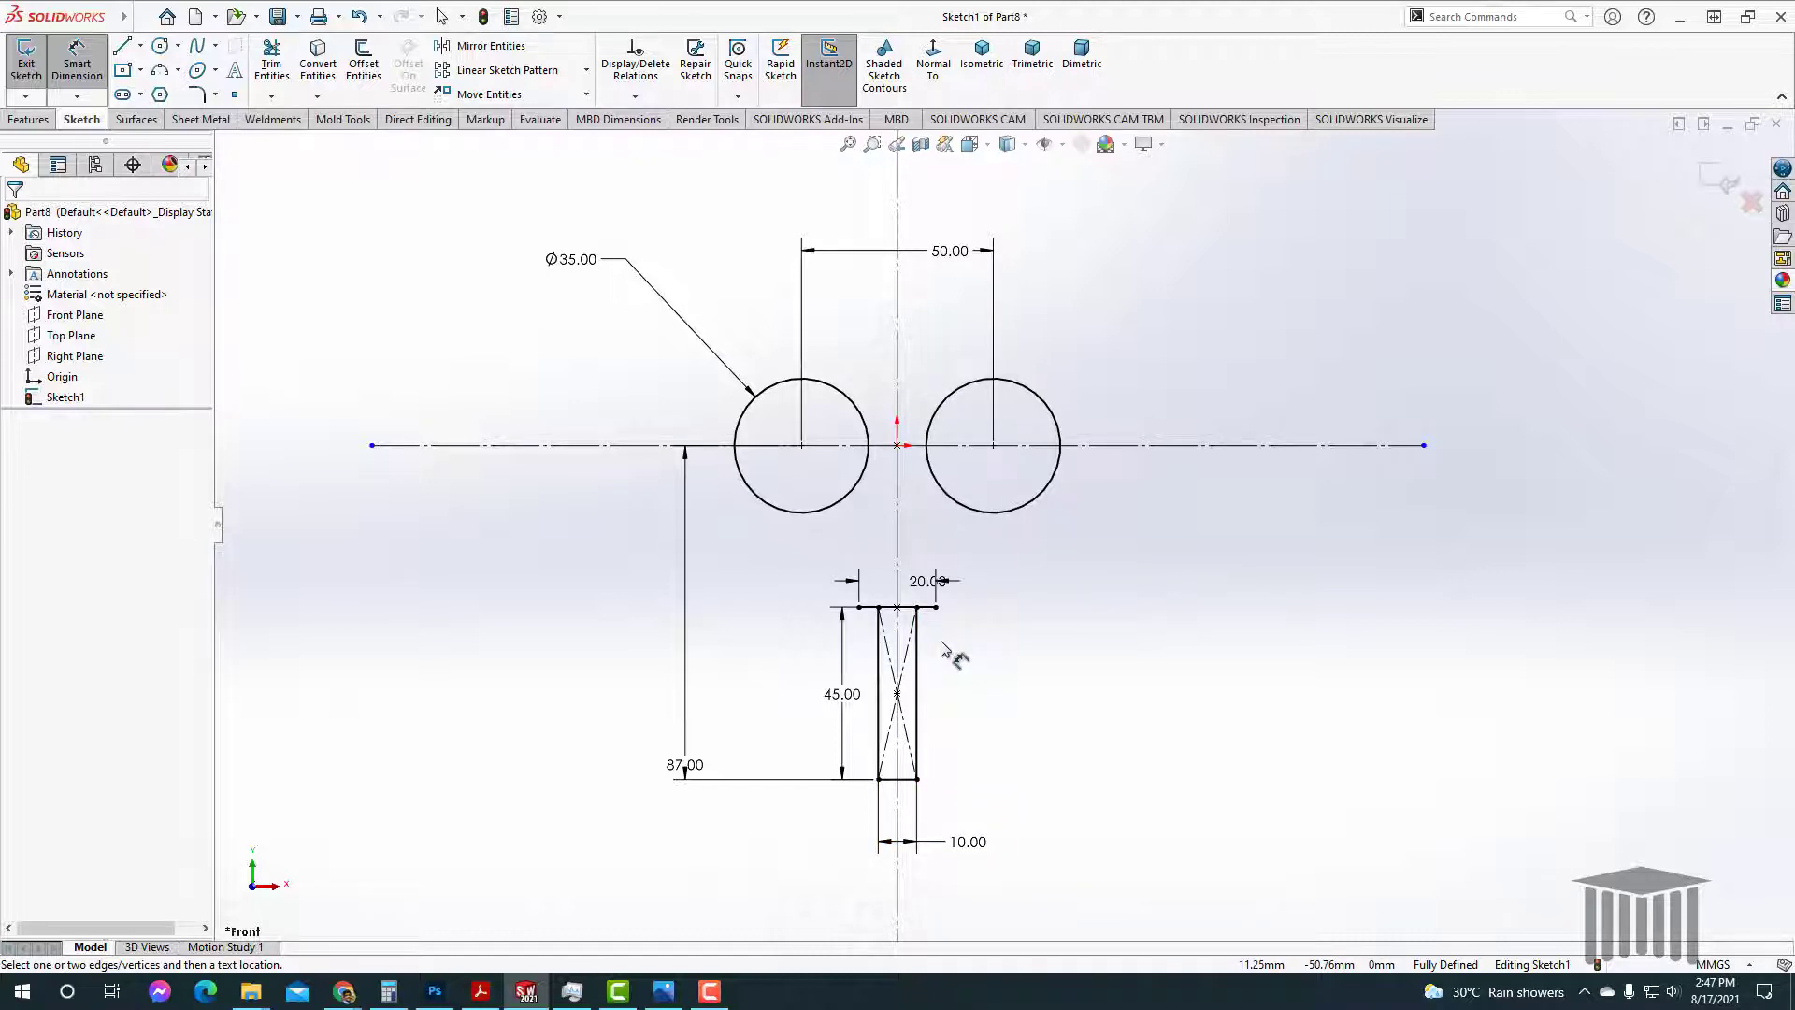
scroll(937, 580, up, 3)
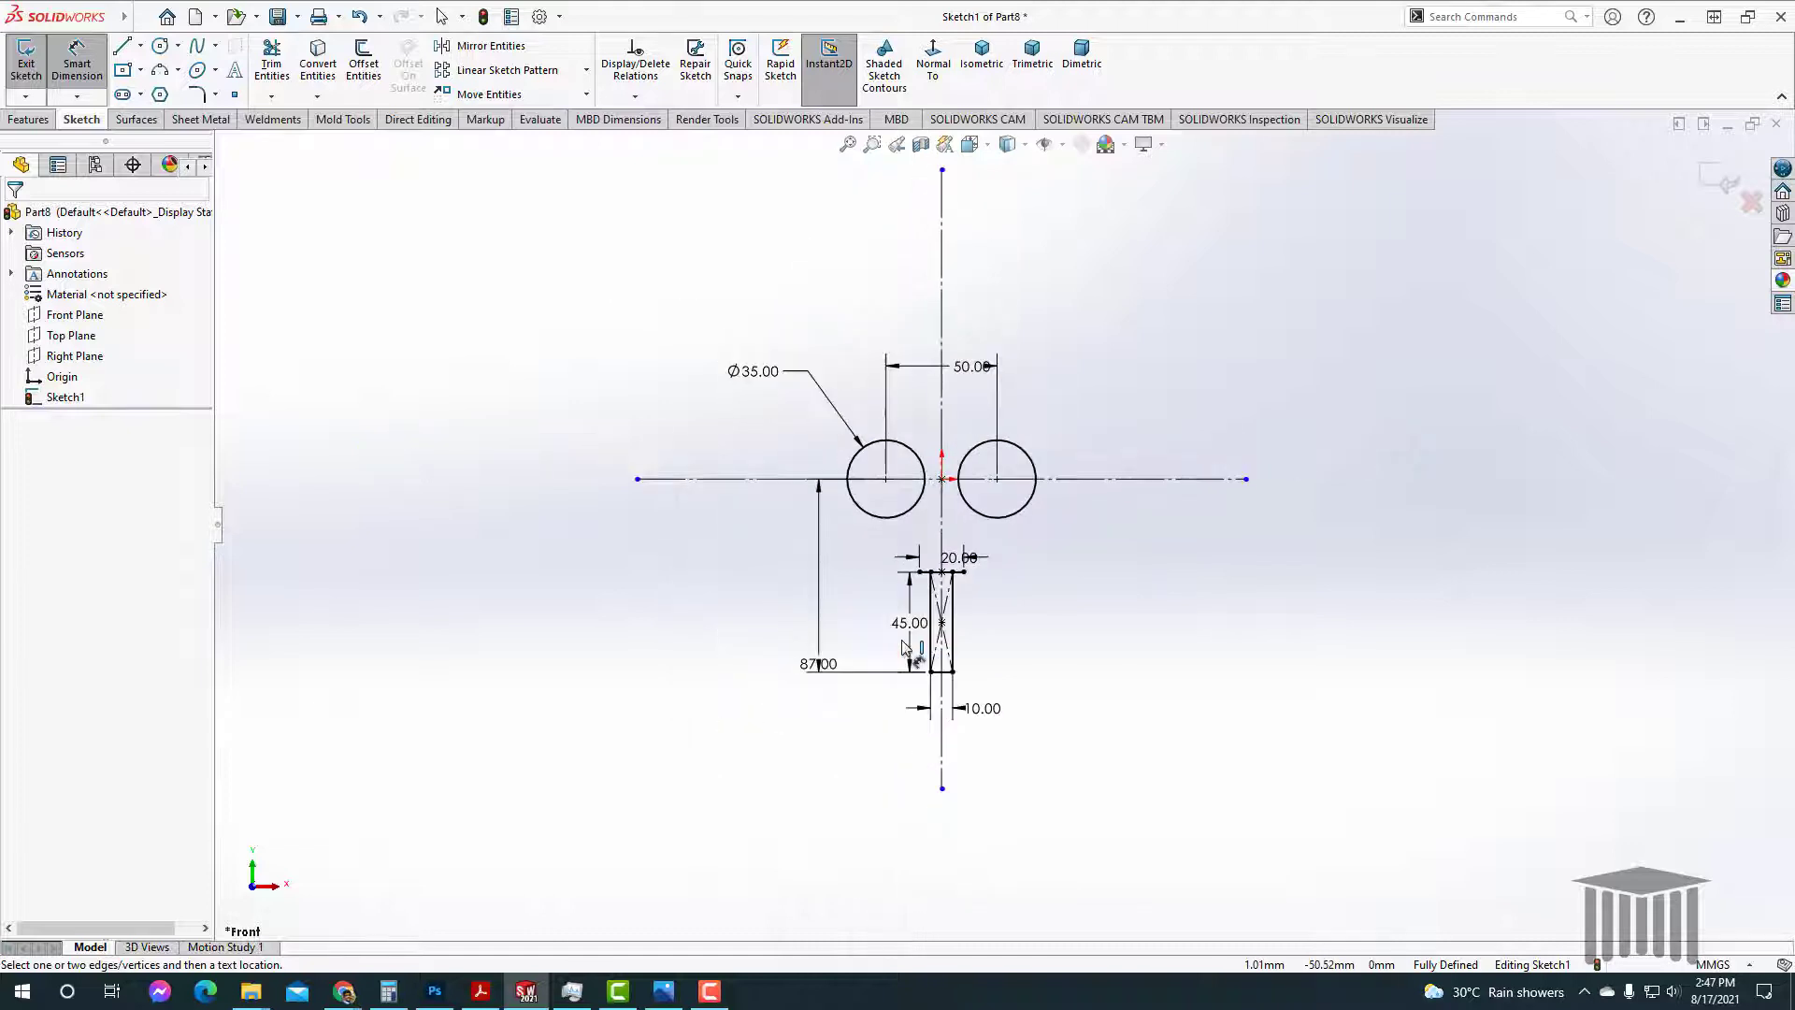
scroll(931, 590, down, 3)
scroll(954, 571, down, 5)
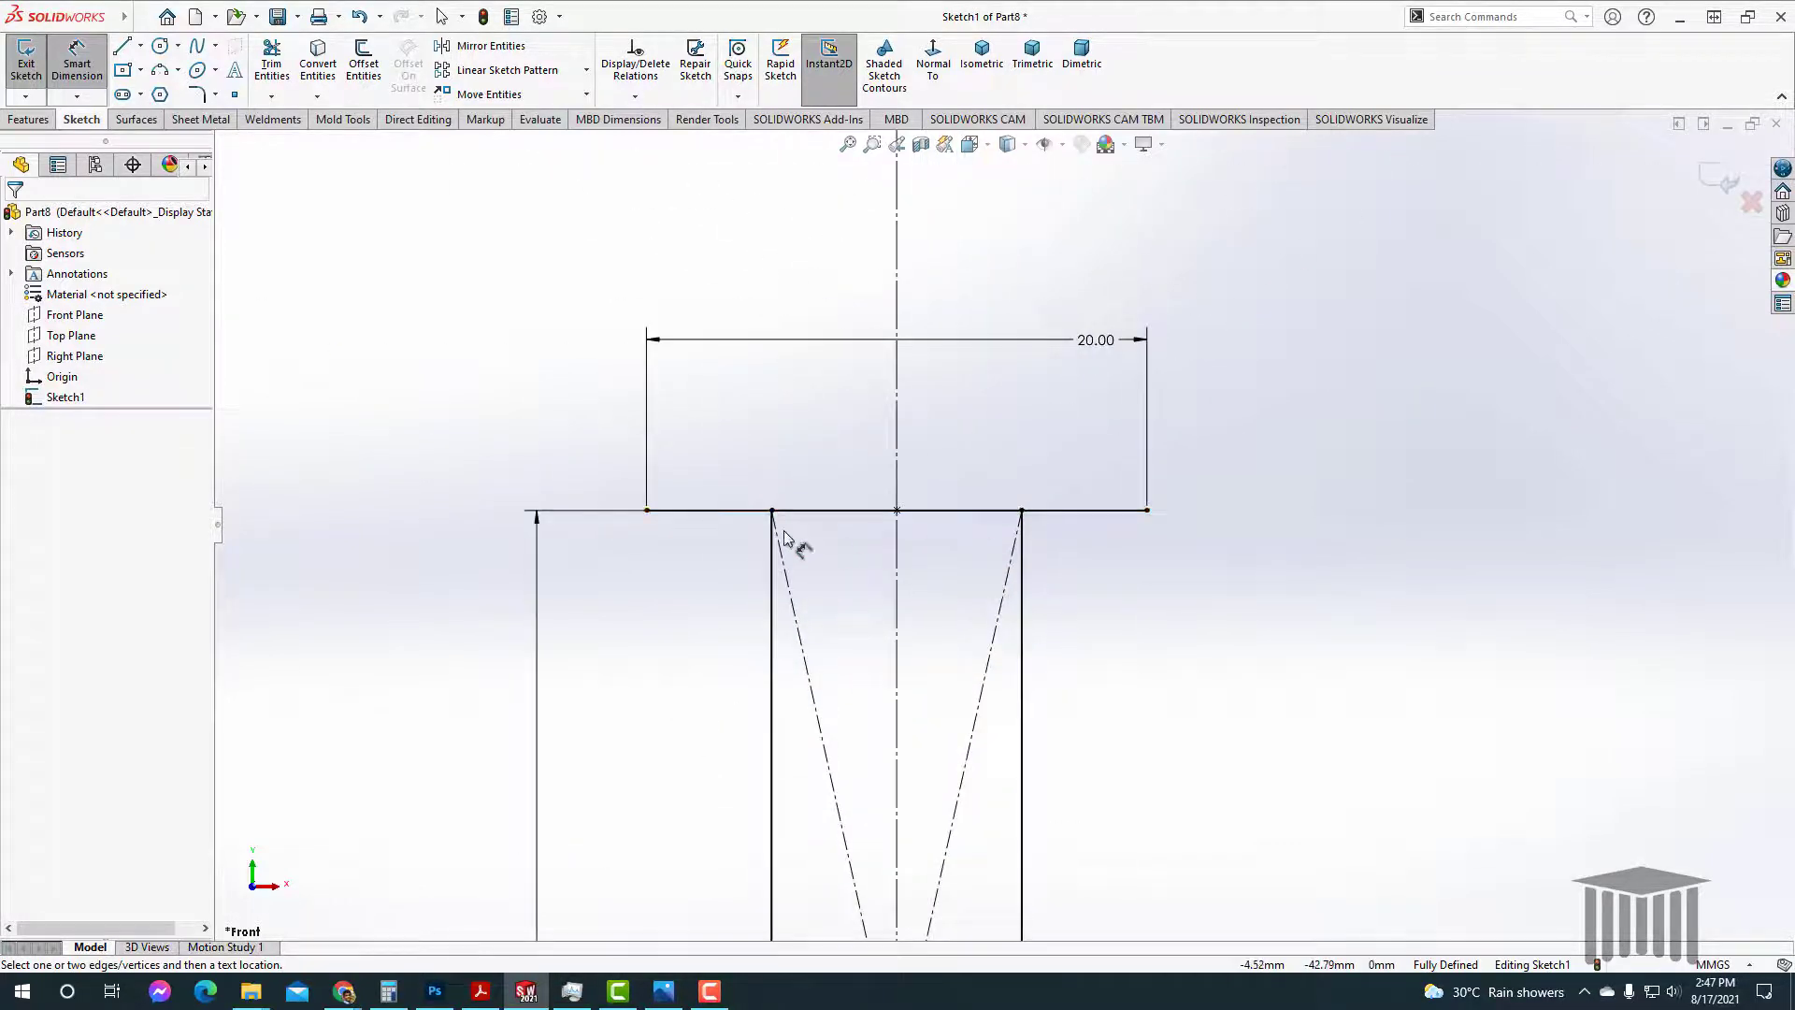
click(271, 60)
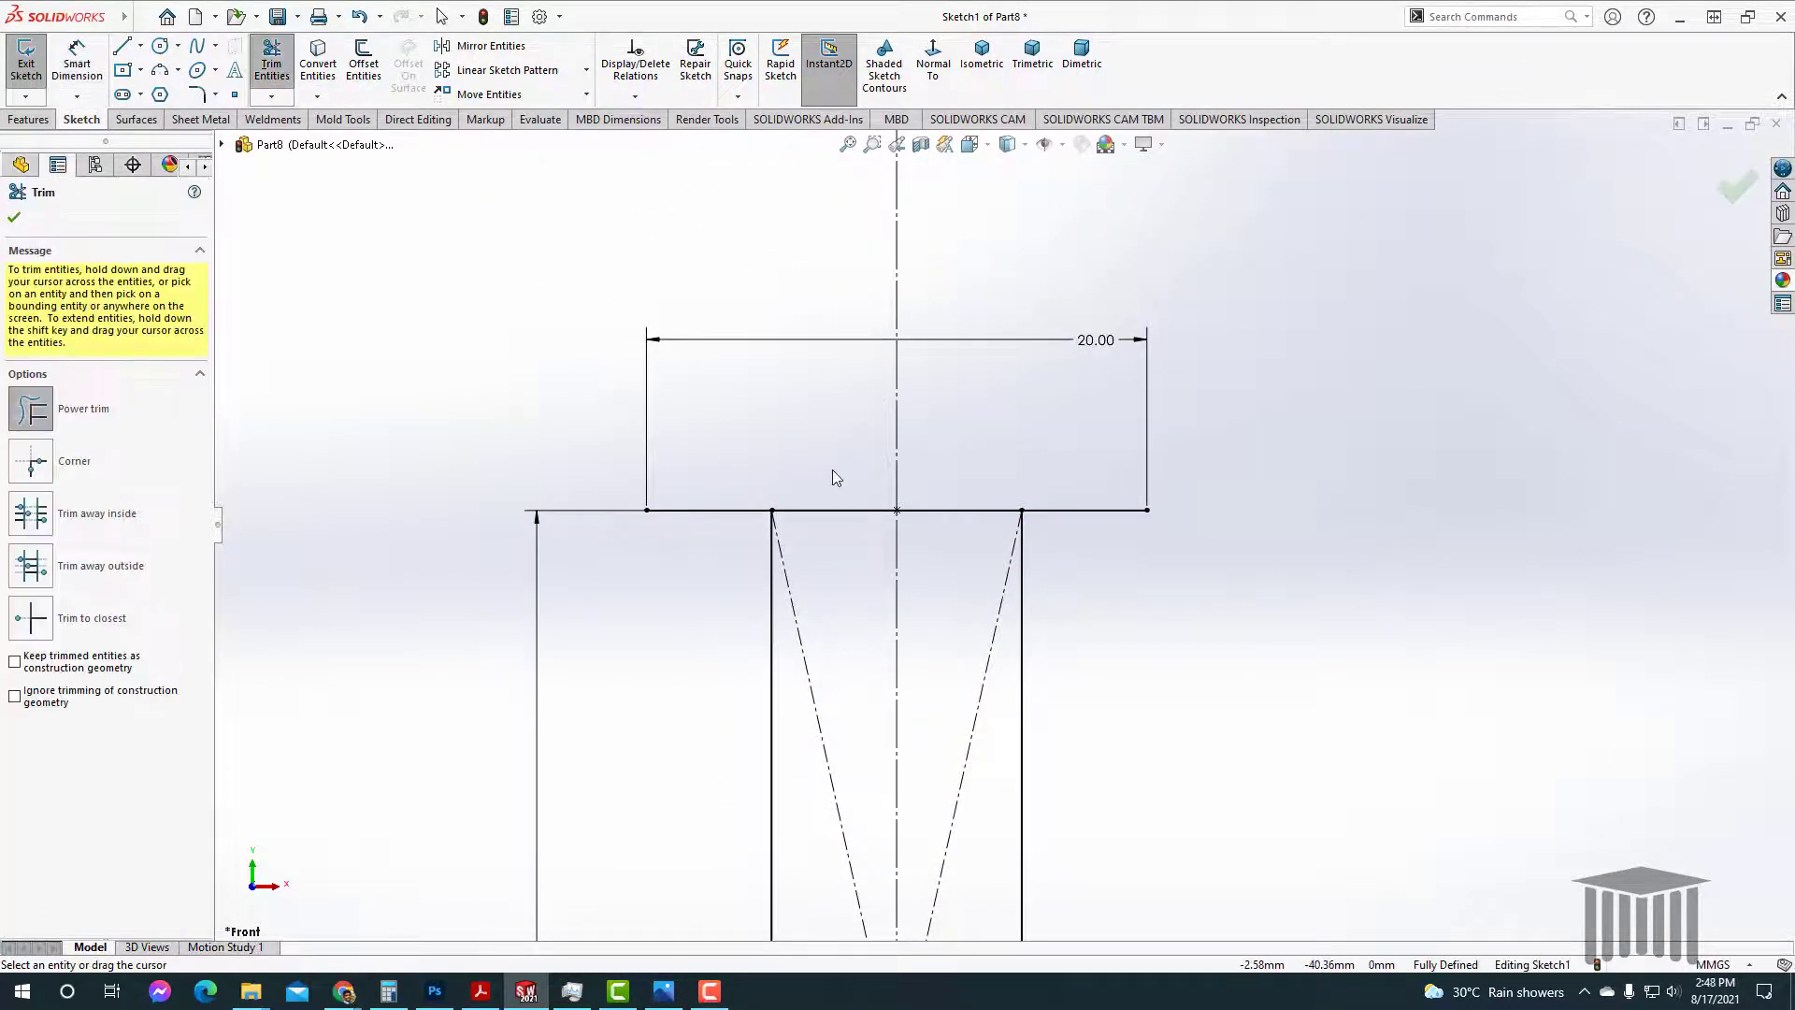
mouse_move(835, 483)
mouse_down()
mouse_move(847, 558)
mouse_move(945, 477)
mouse_move(942, 557)
mouse_move(1055, 548)
mouse_up()
scroll(926, 521, up, 5)
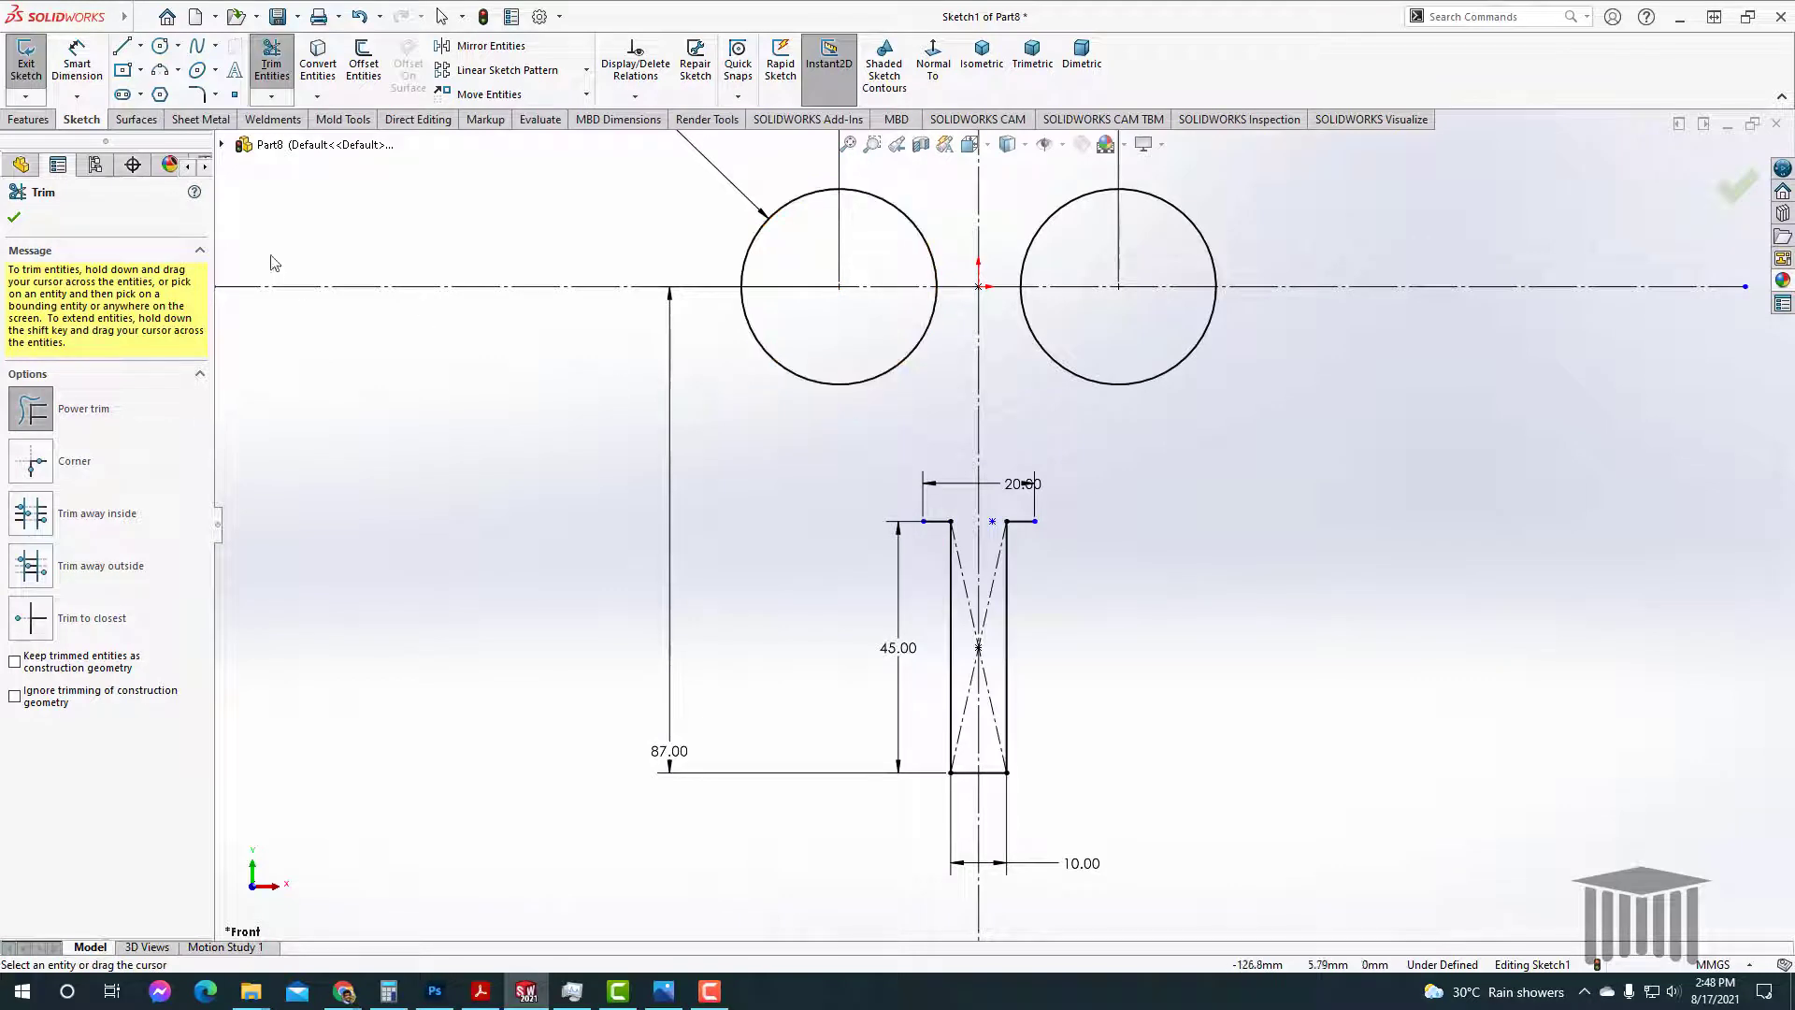
click(15, 218)
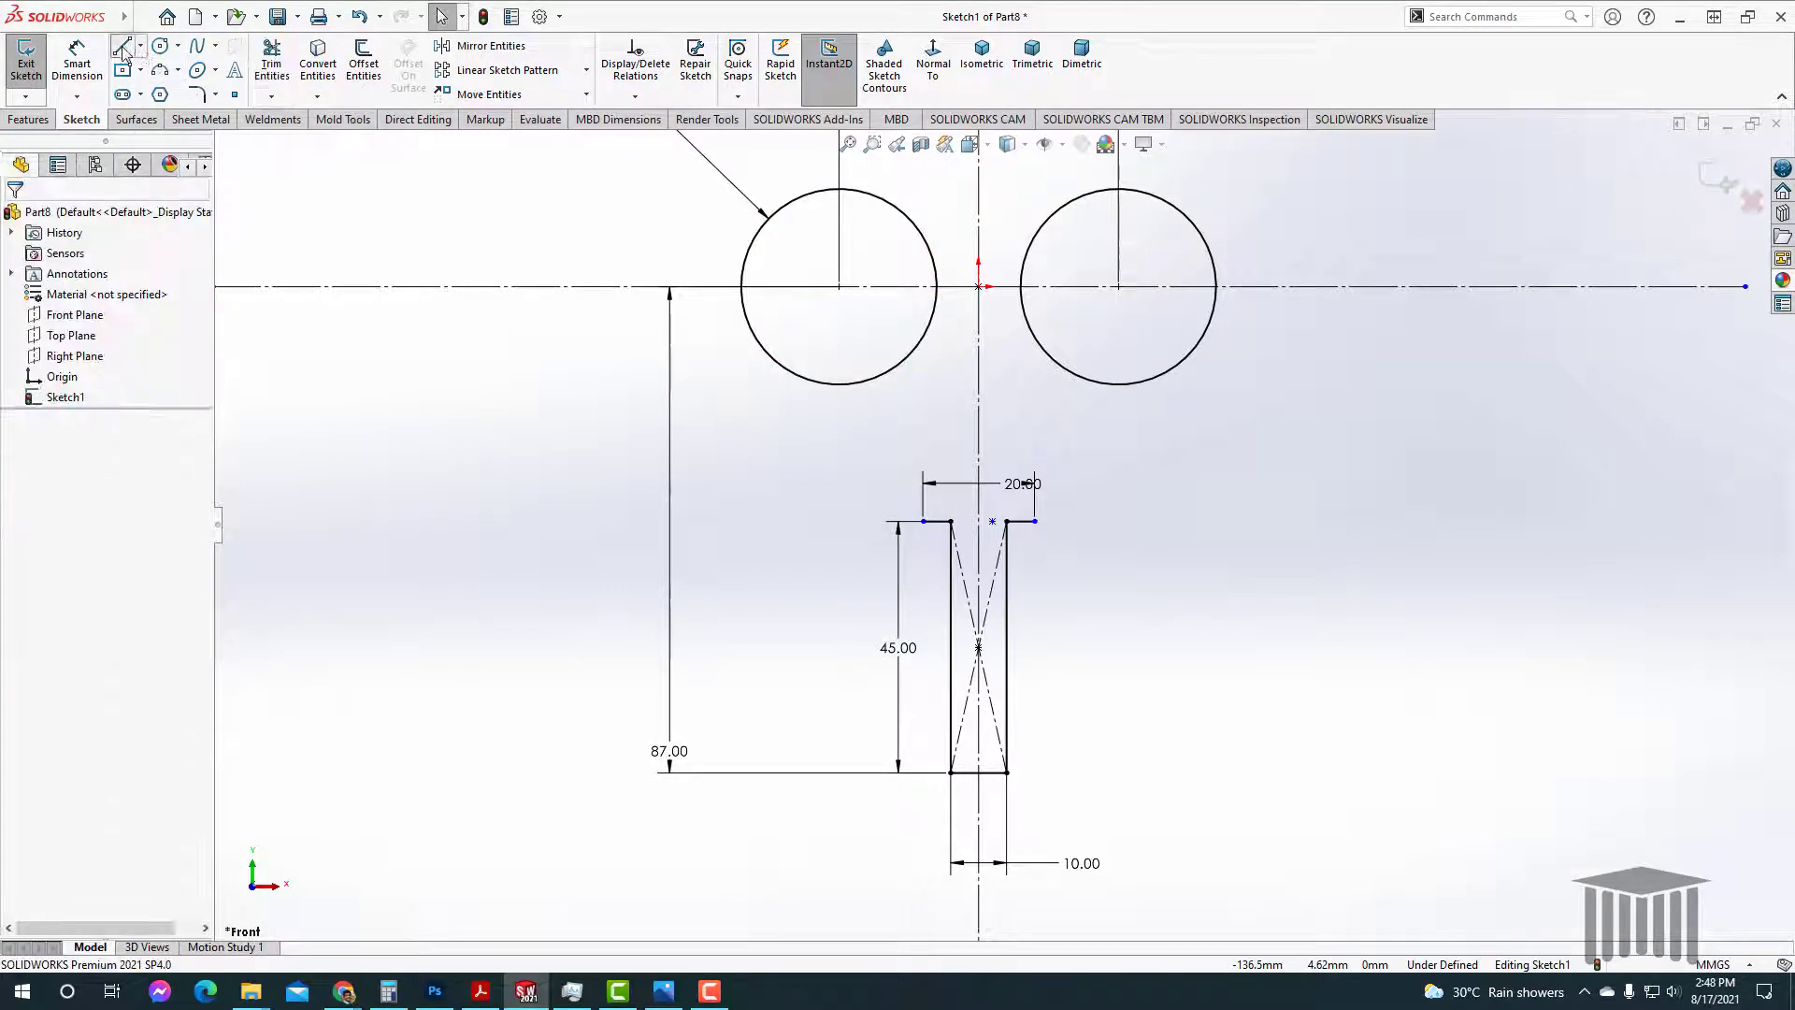
Step: Sketch an arc curving from the left end of the 20 mm shoulder up to the lower side of the left circle
click(123, 47)
click(924, 521)
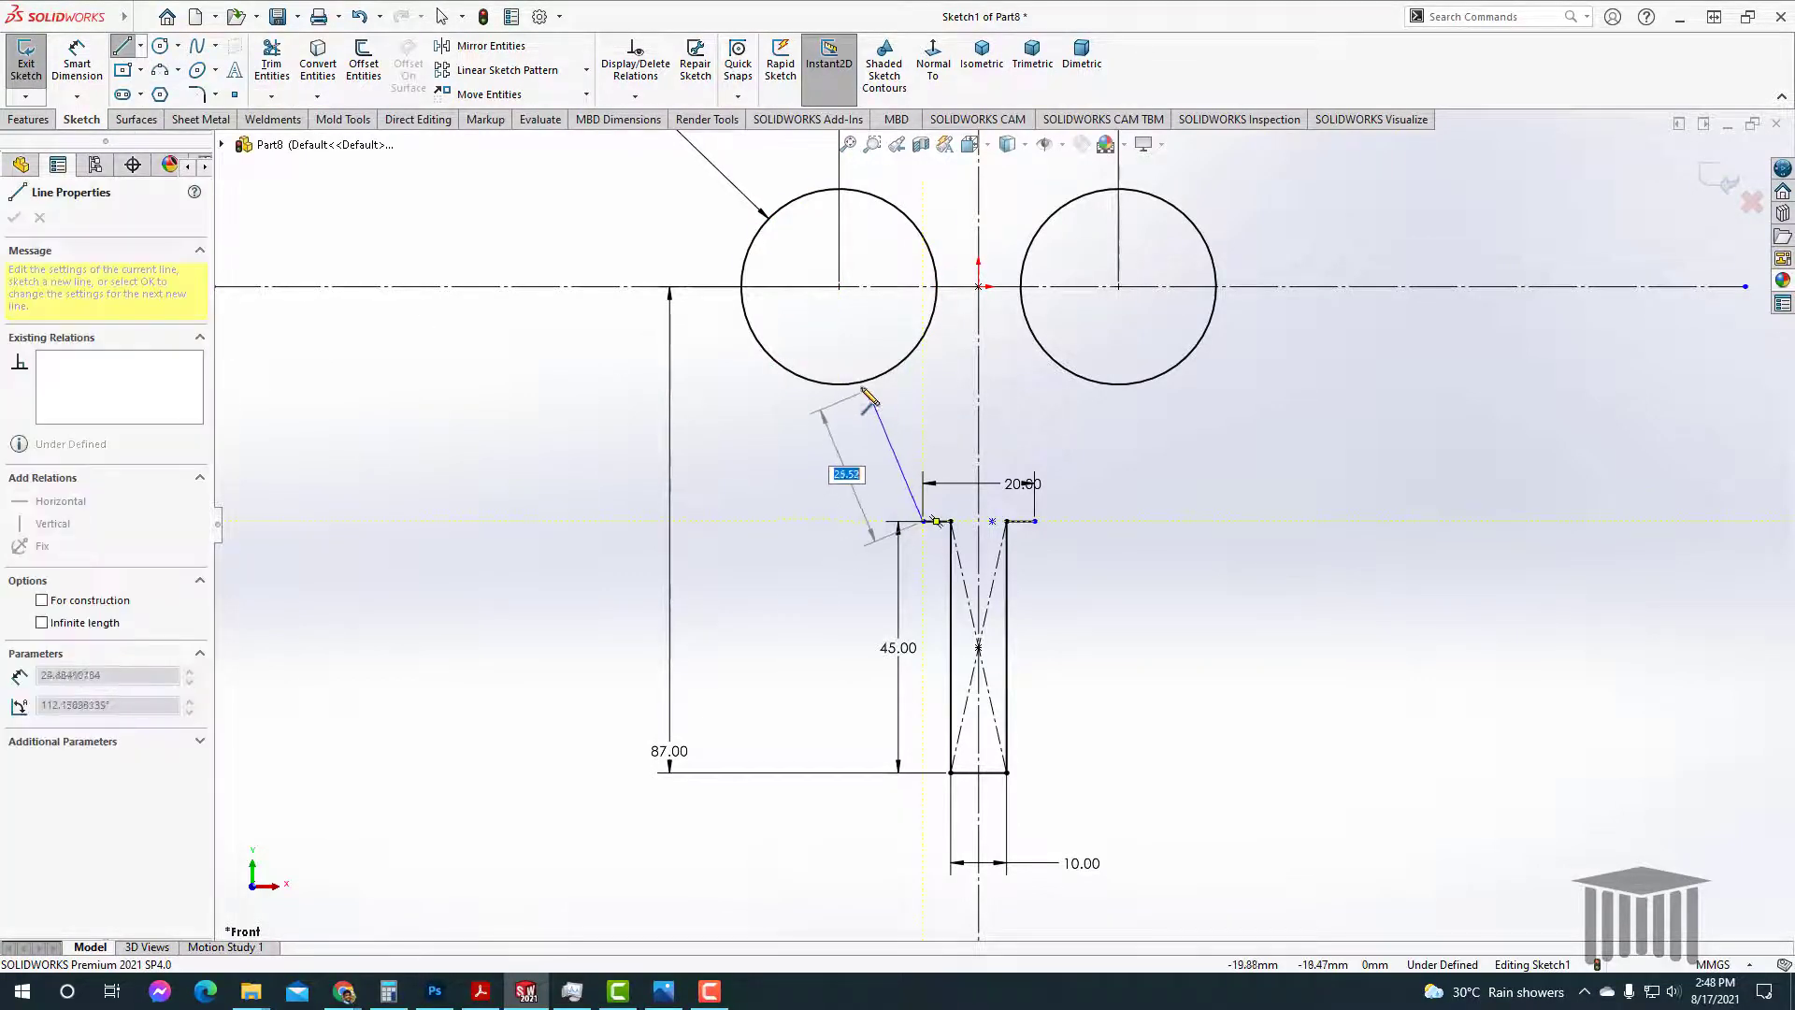
mouse_move(923, 521)
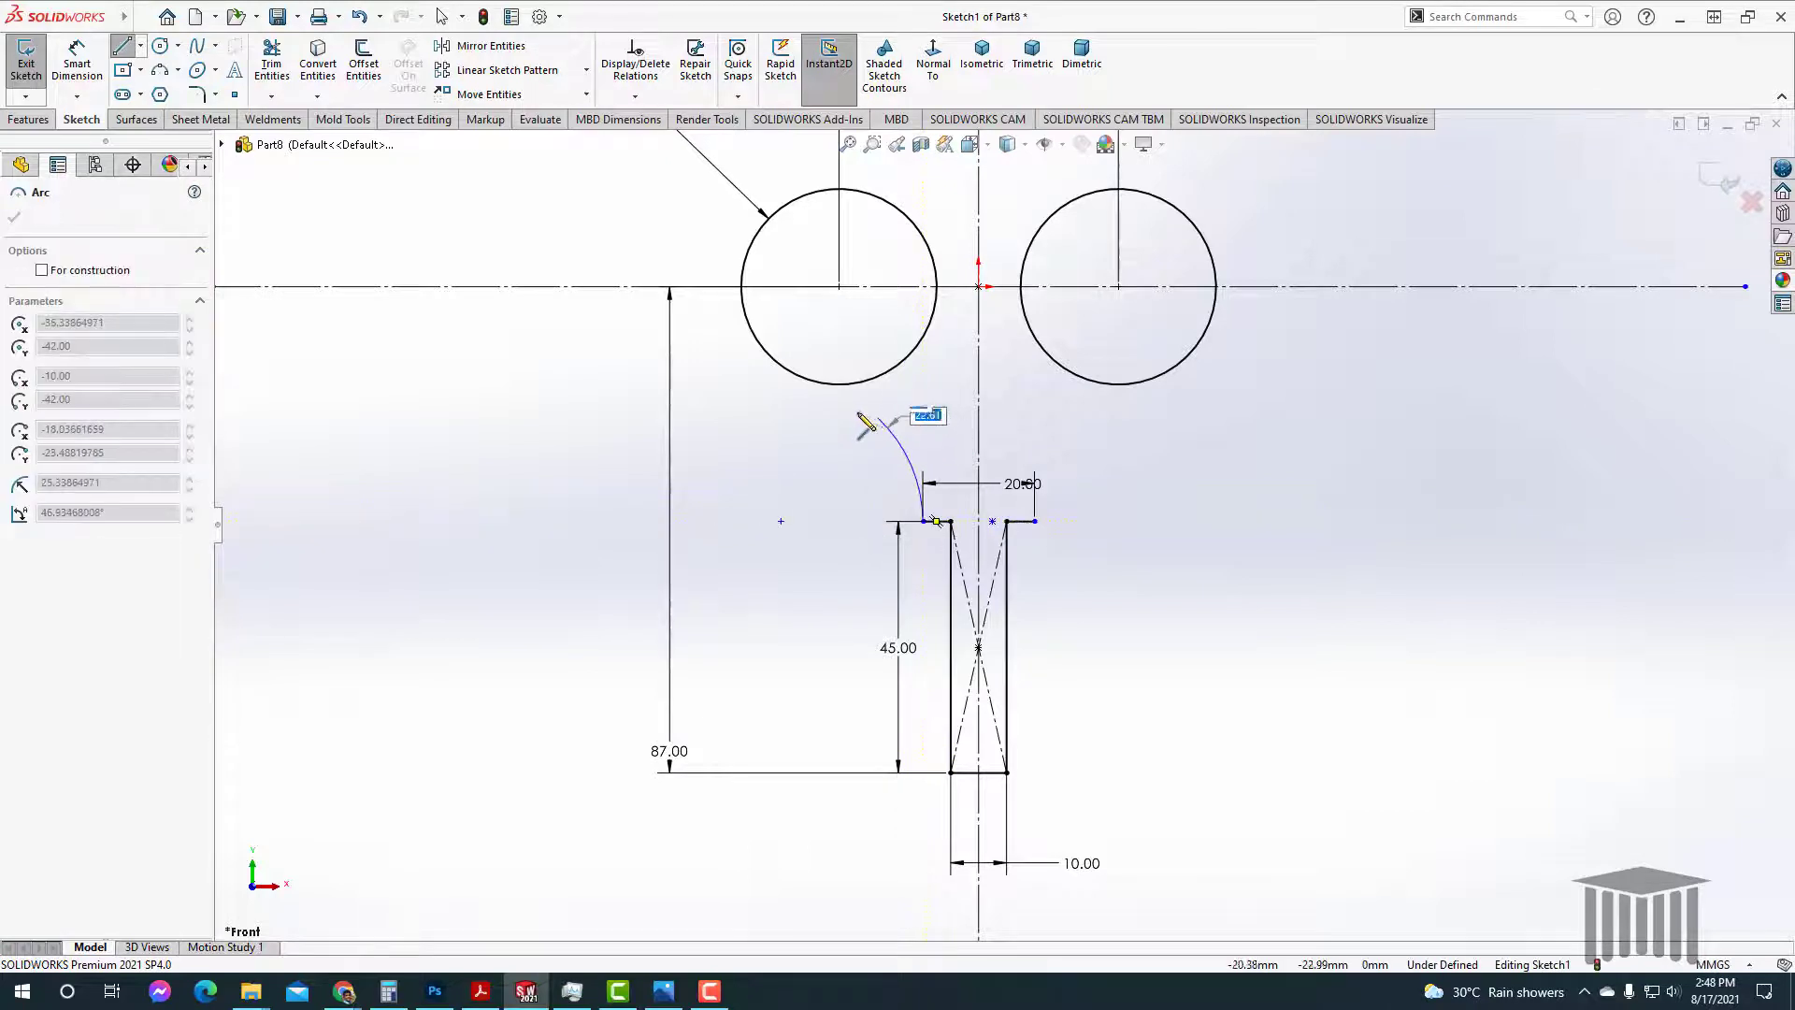
click(808, 380)
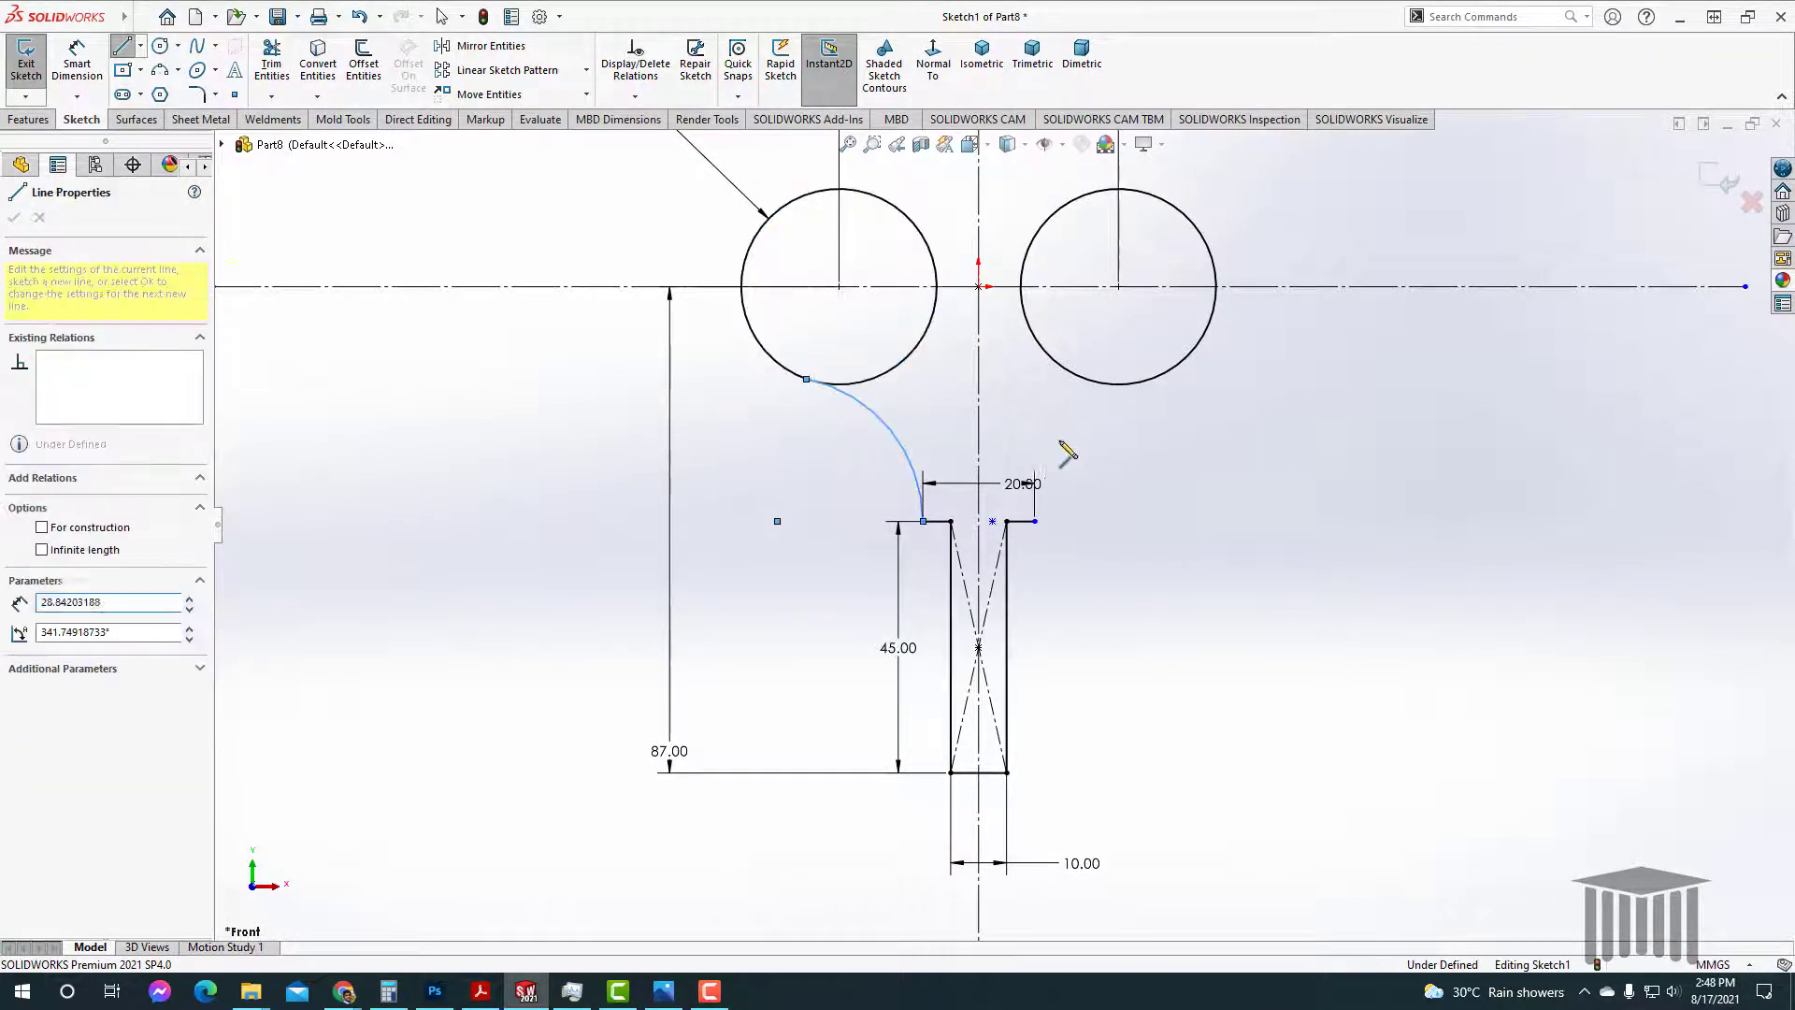
right_click(960, 385)
click(982, 397)
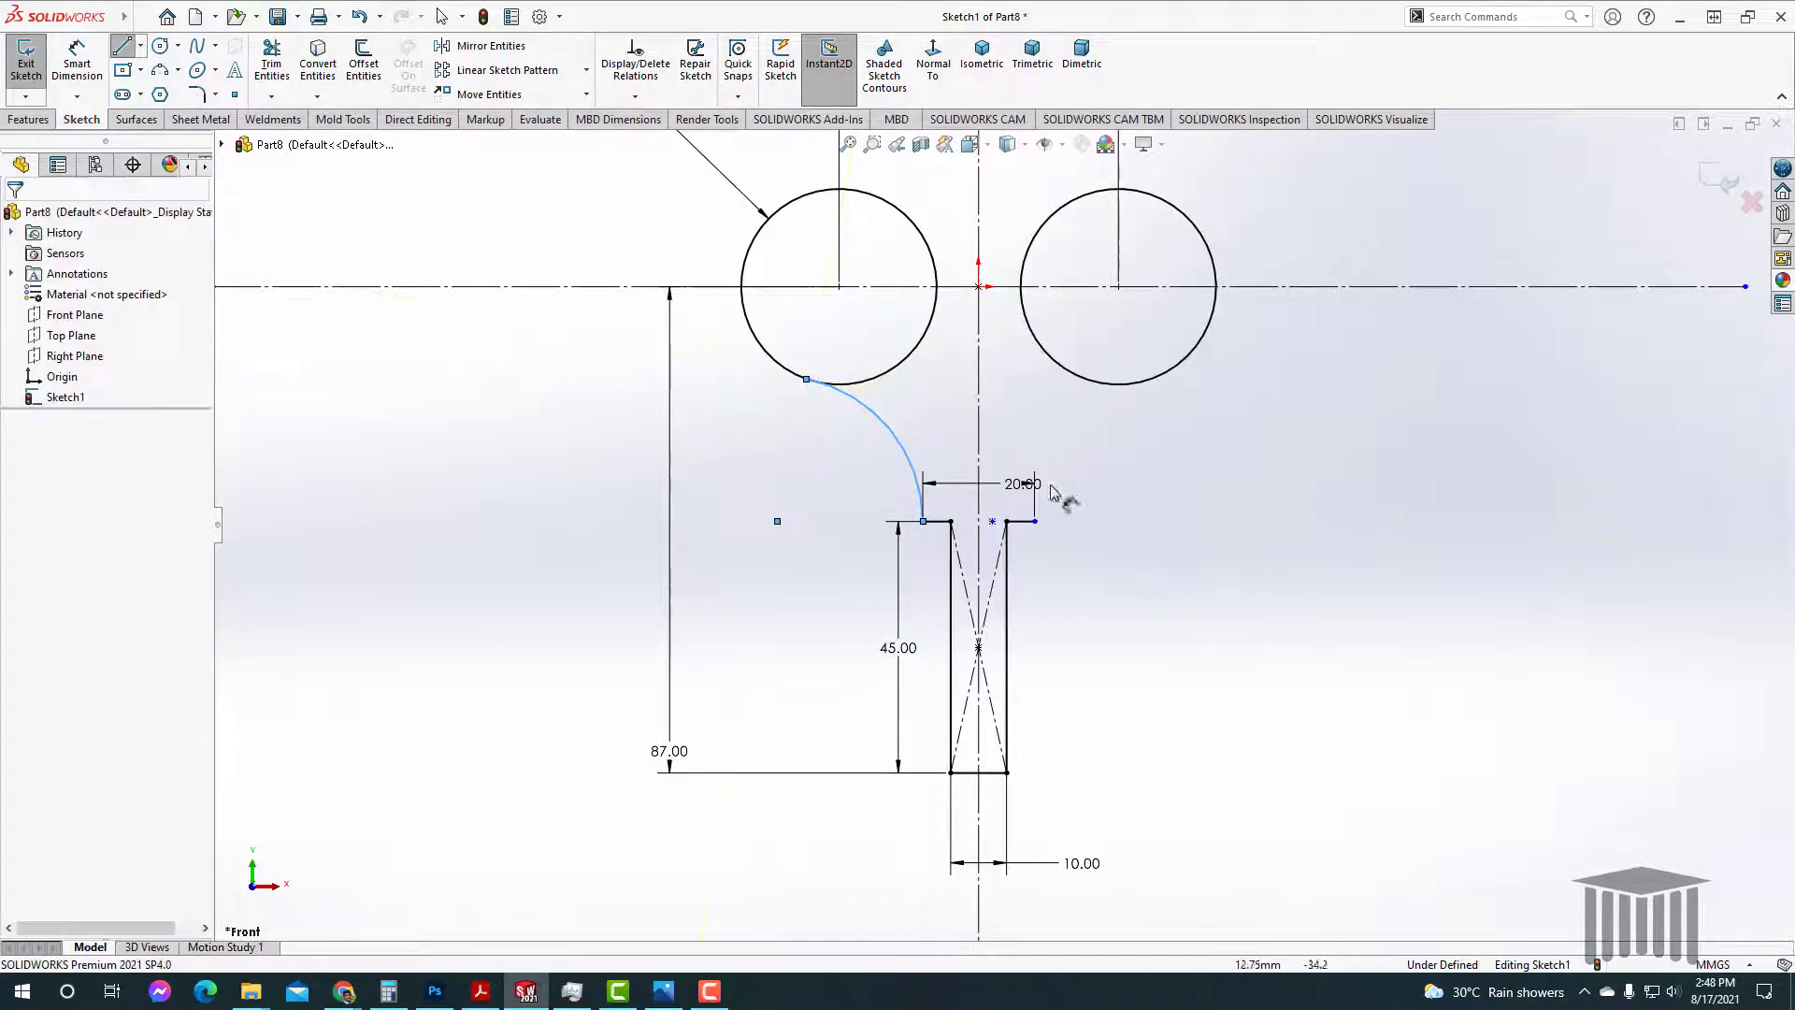
Step: Sketch an arc curving from the right end of the 20 mm shoulder up to the lower side of the right circle
click(125, 48)
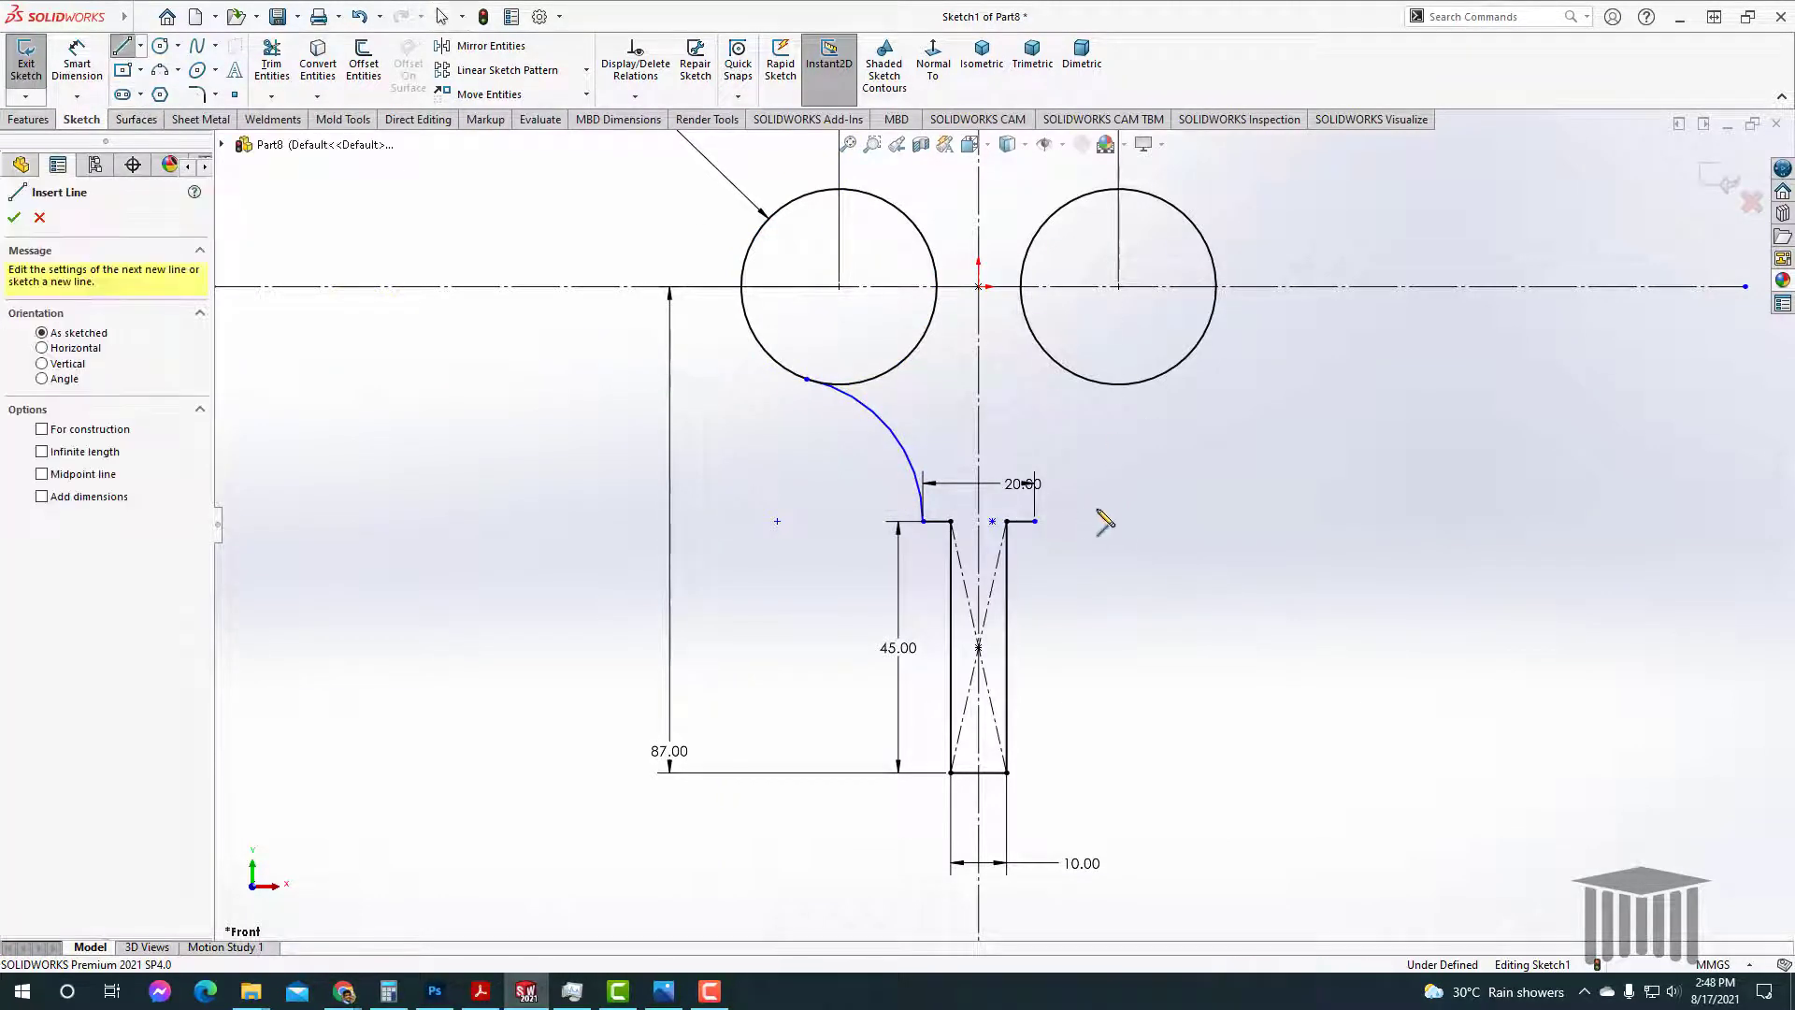
click(1034, 520)
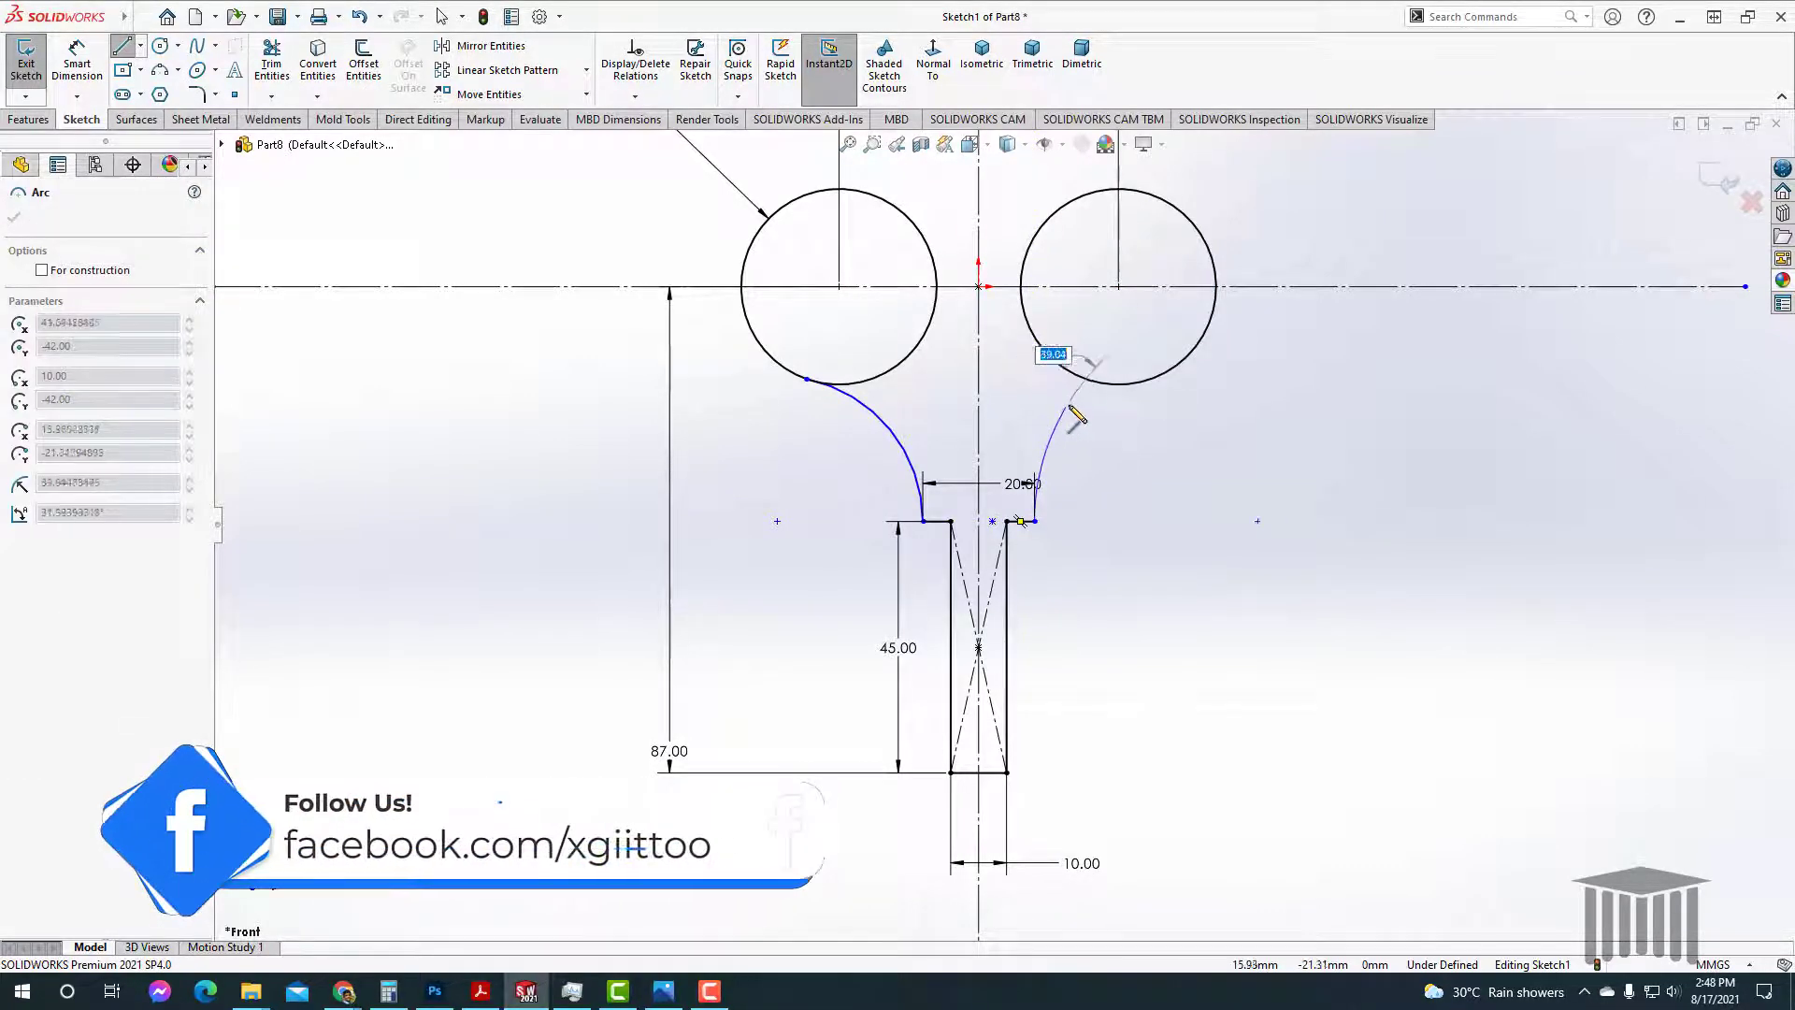
click(1149, 383)
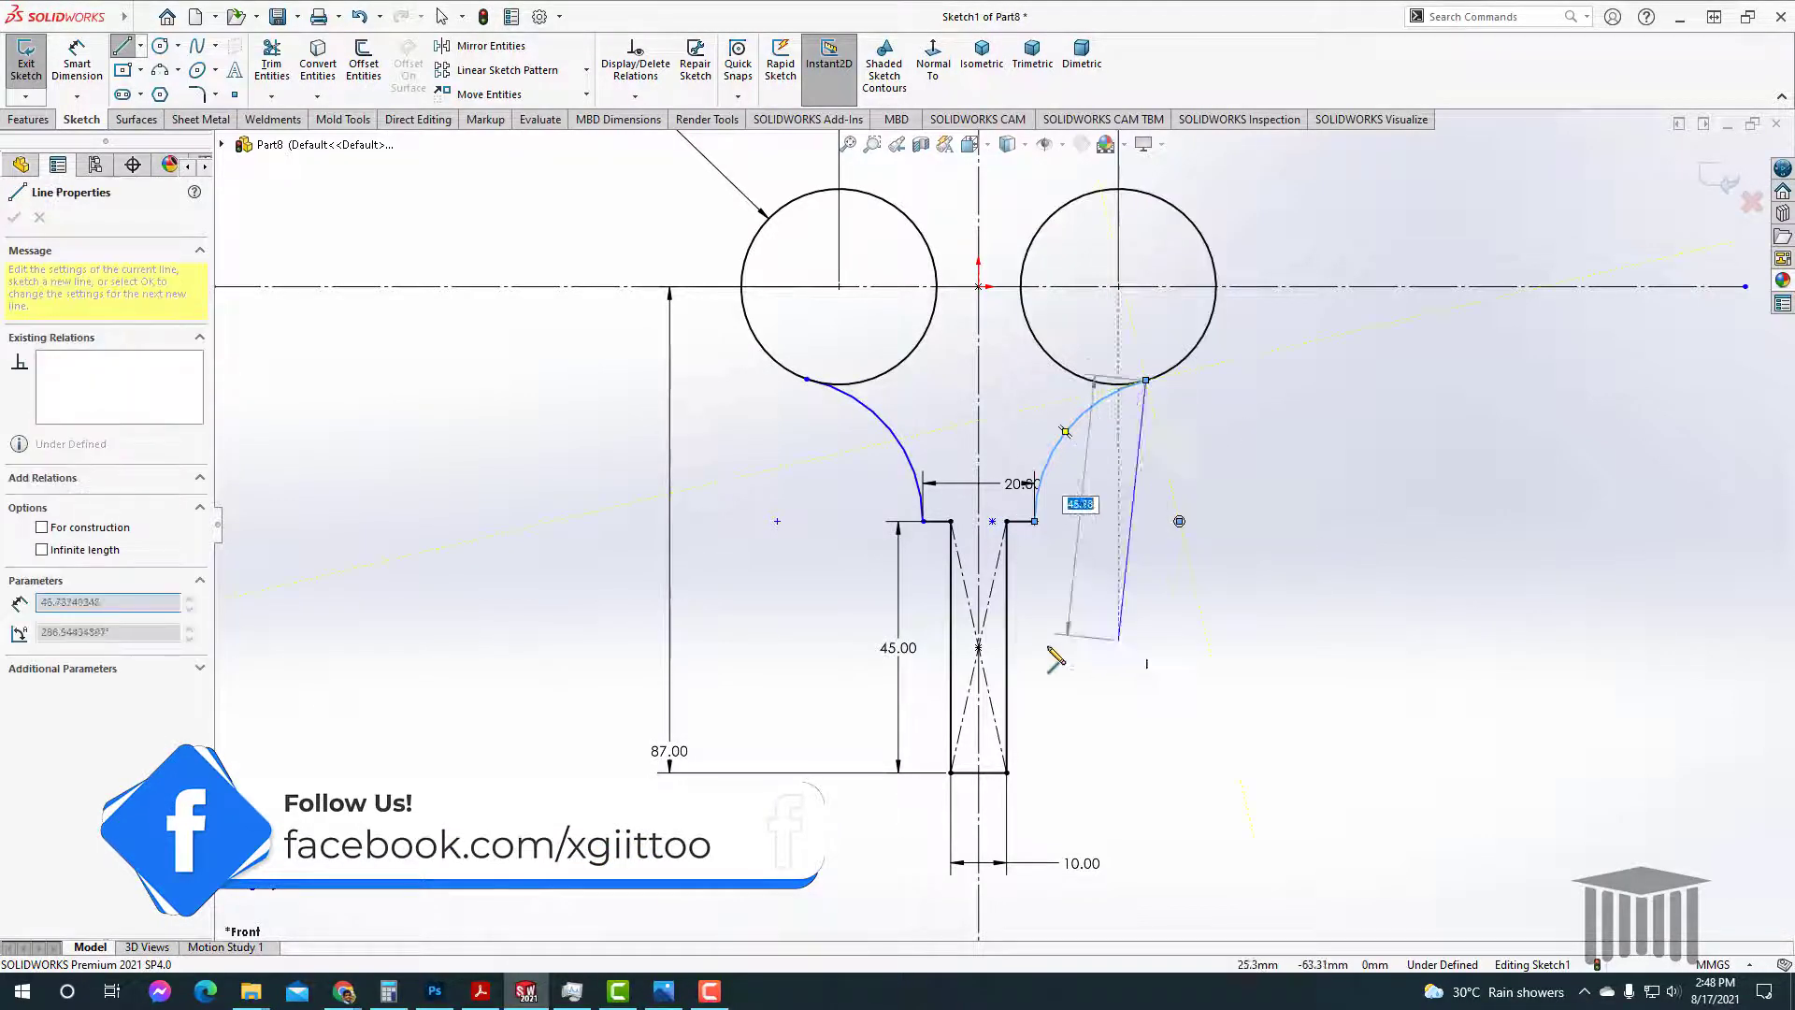
right_click(1265, 464)
click(1308, 476)
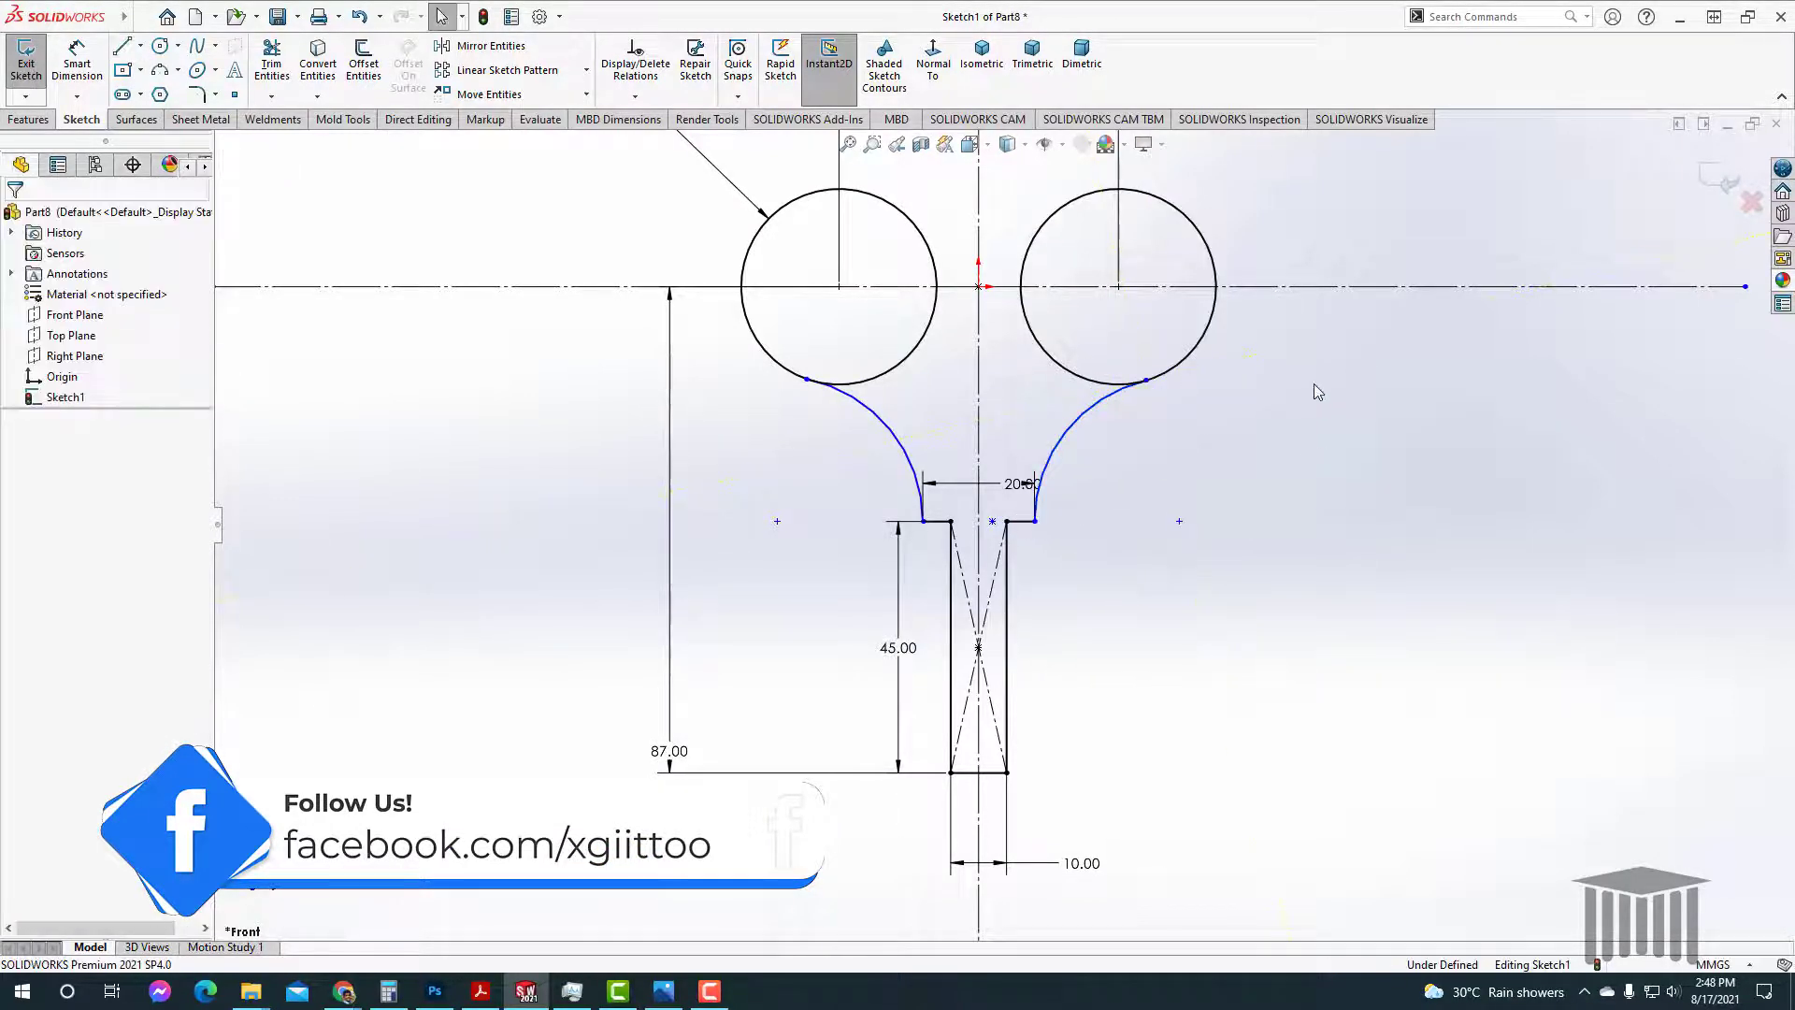
key(f)
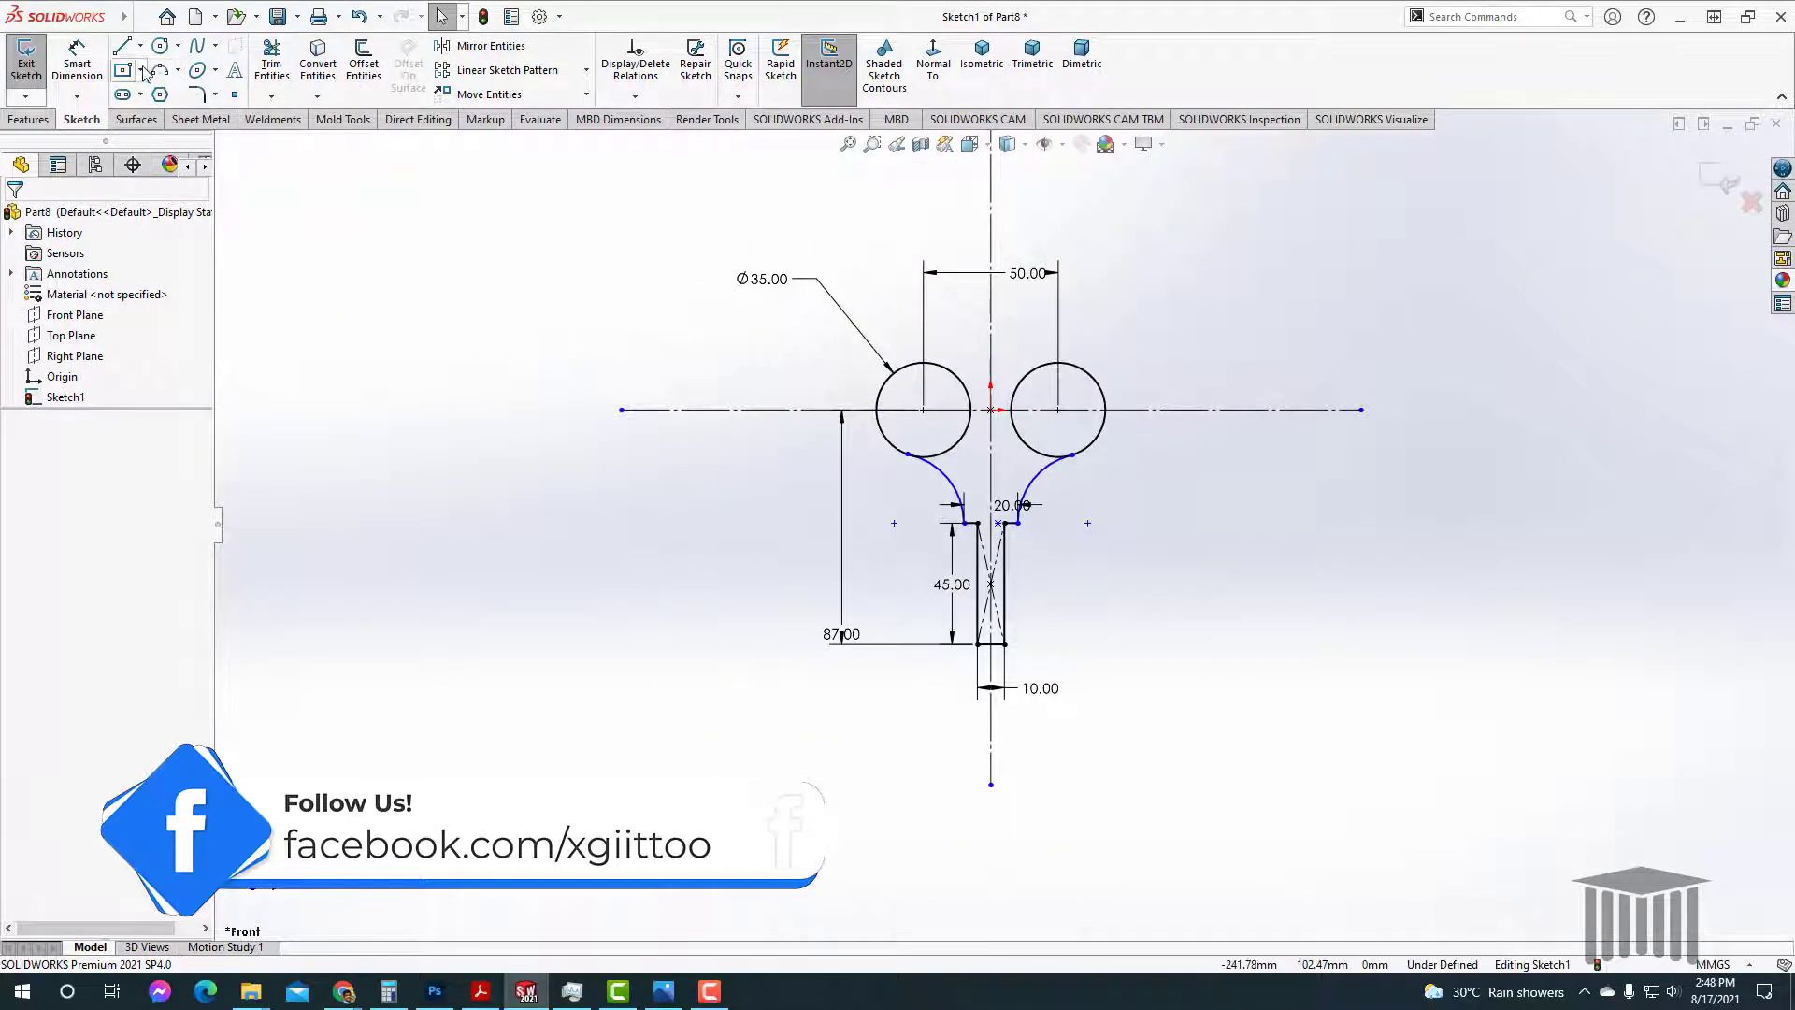
click(125, 49)
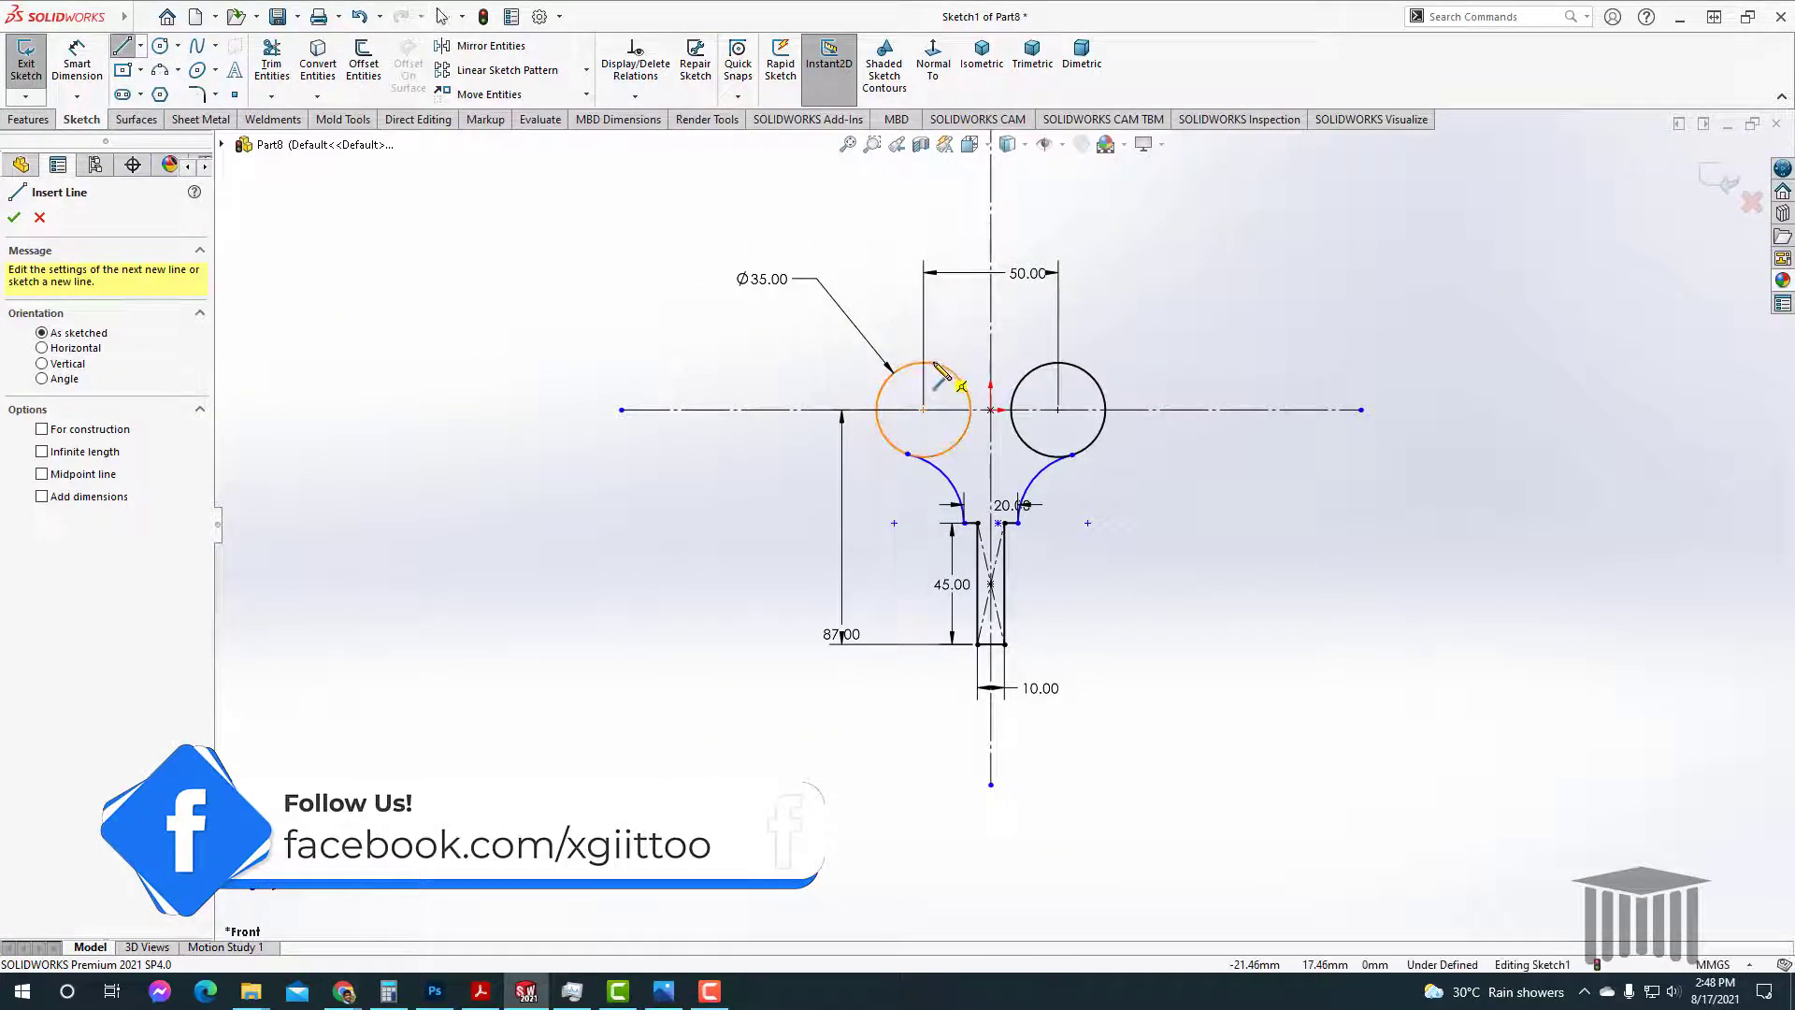
click(939, 371)
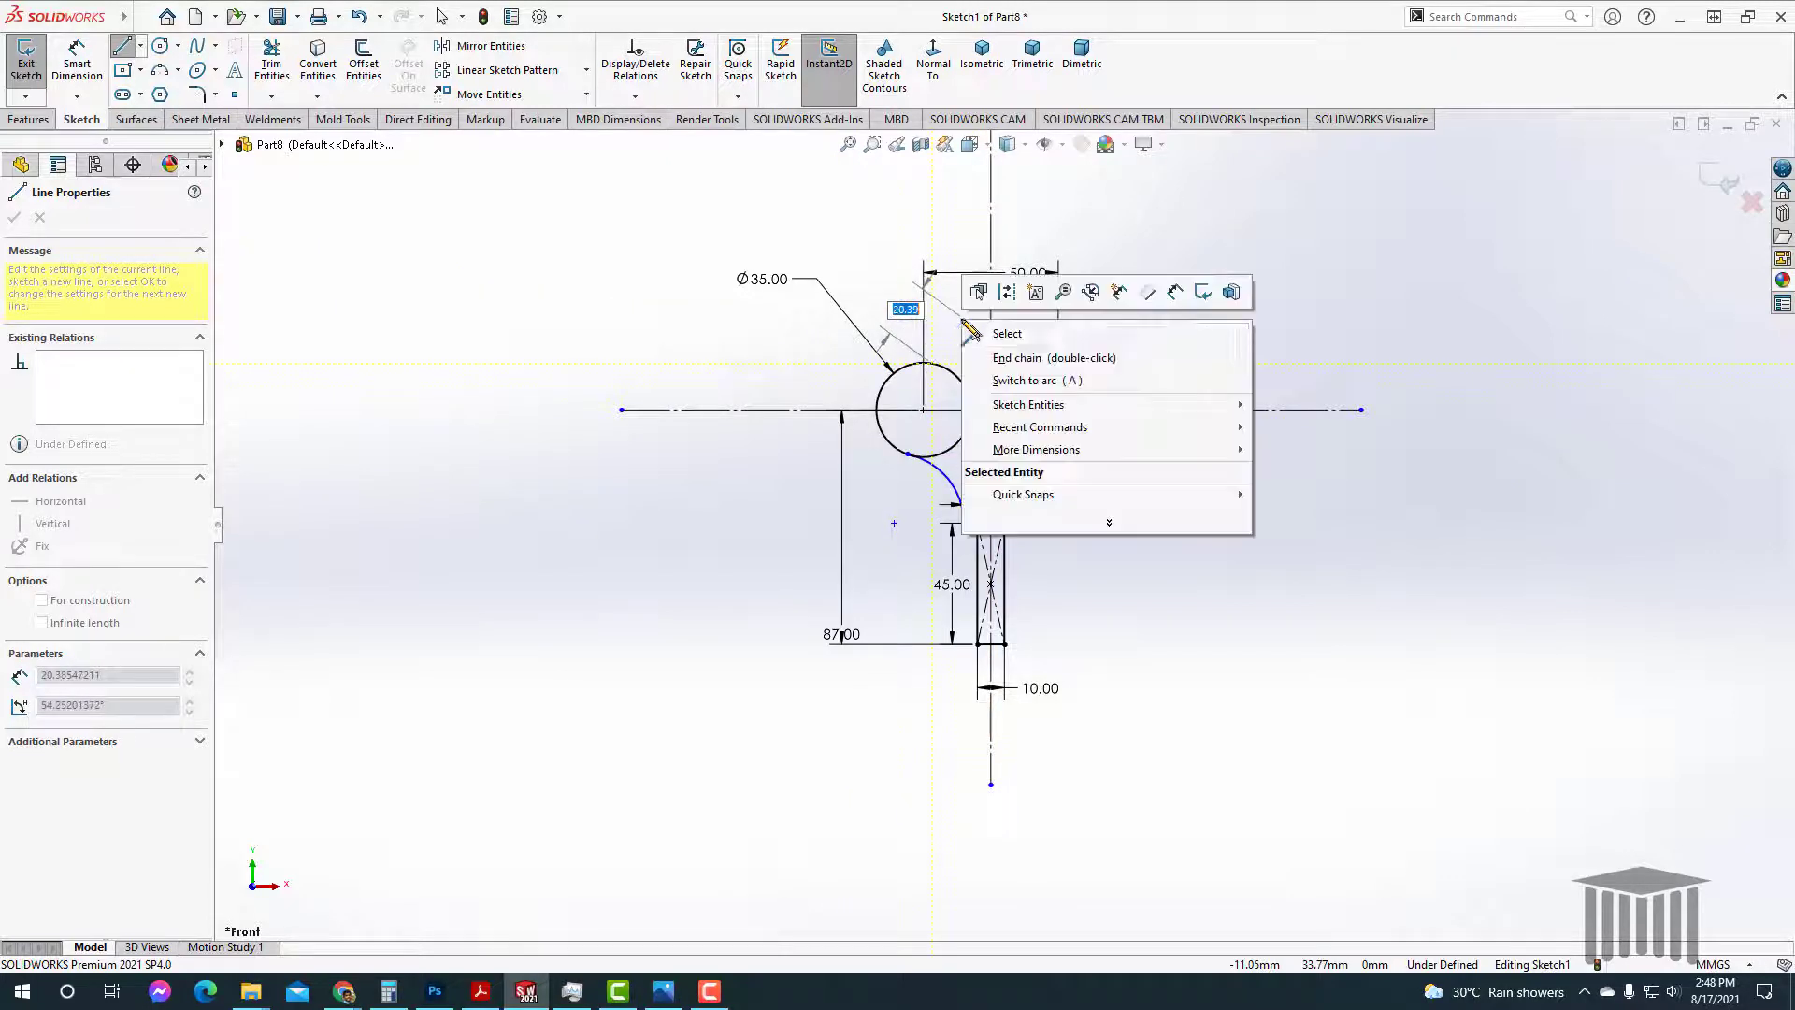
right_click(967, 326)
click(1005, 333)
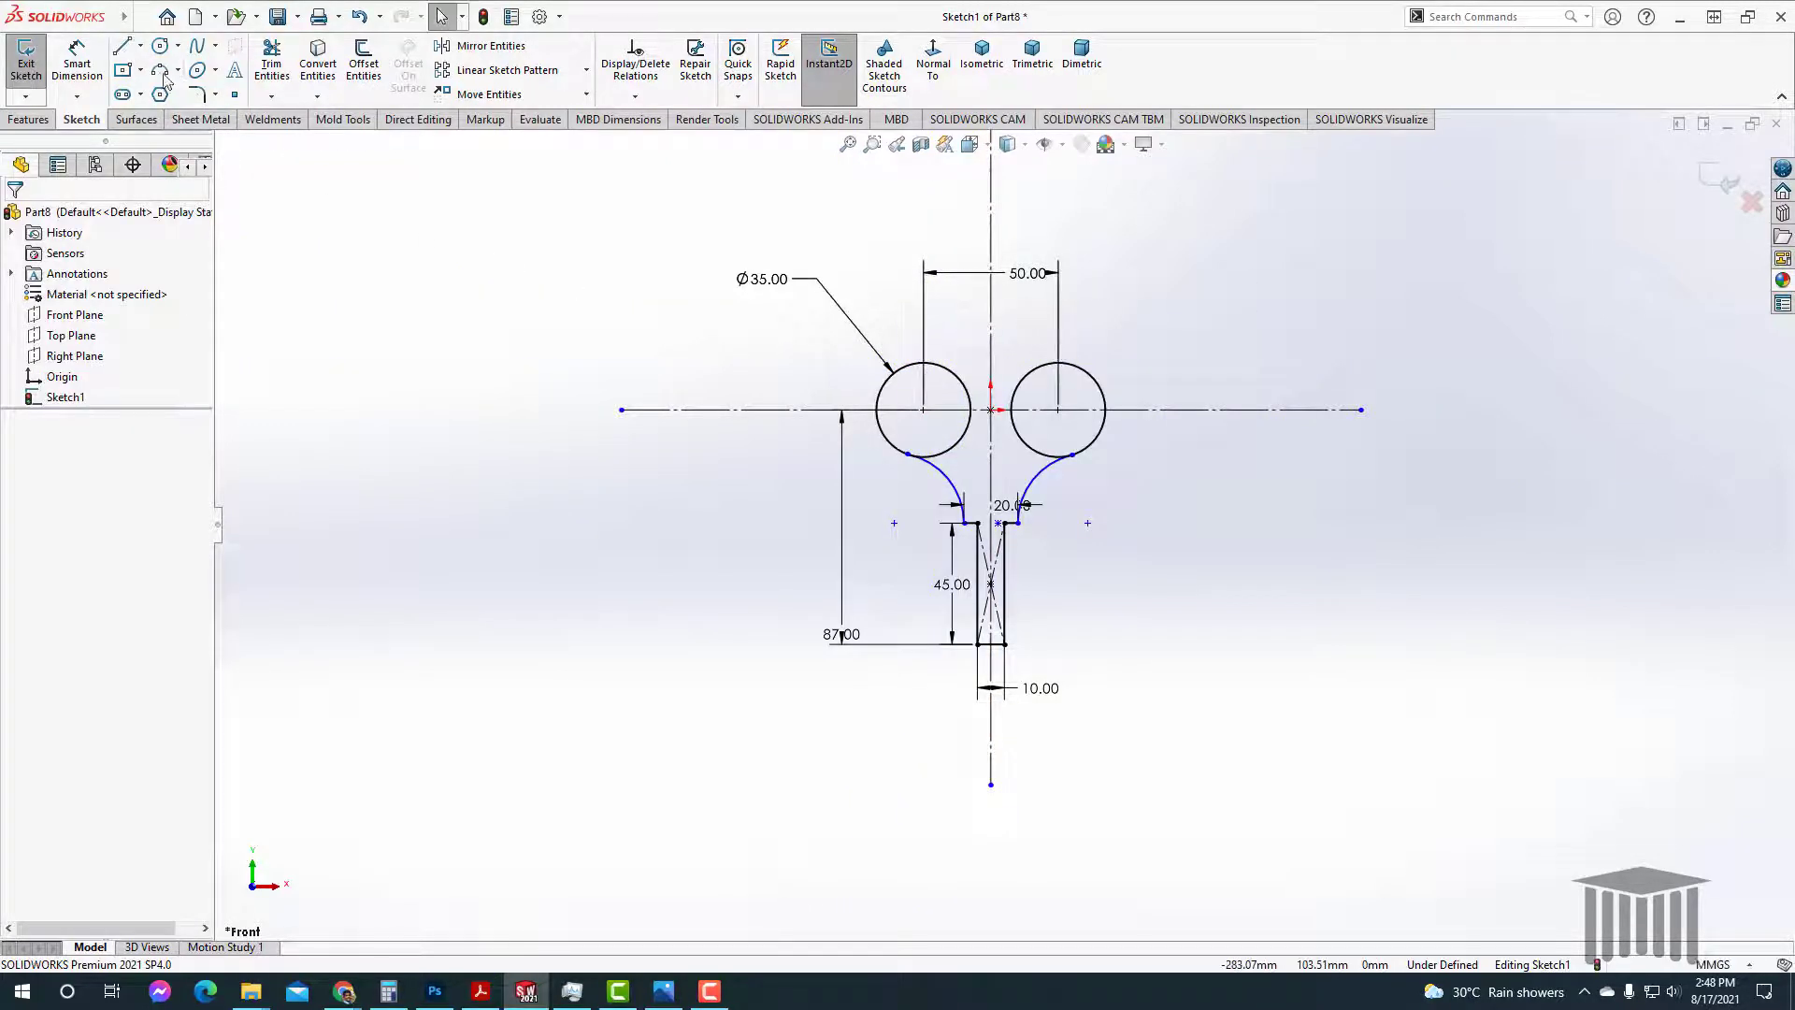
Step: Sketch a downward-bowed three-point arc of about 59 mm radius between the top points of the two circles
click(924, 363)
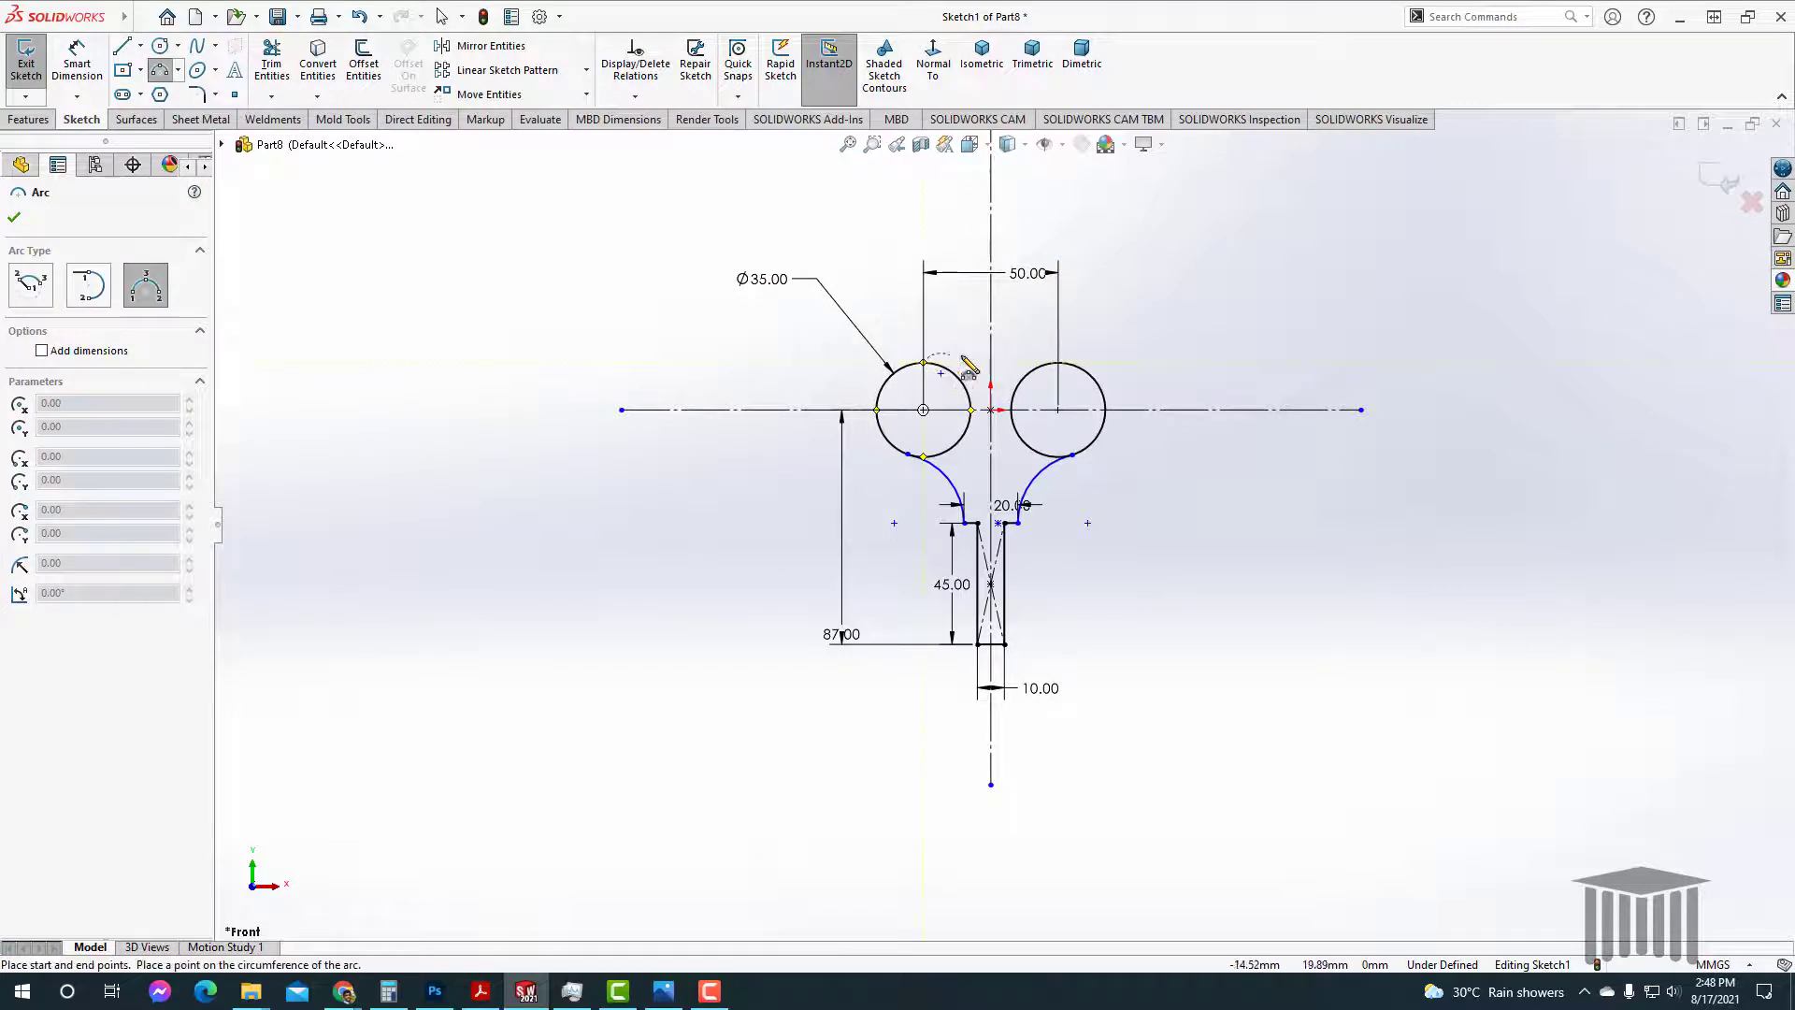
click(1057, 363)
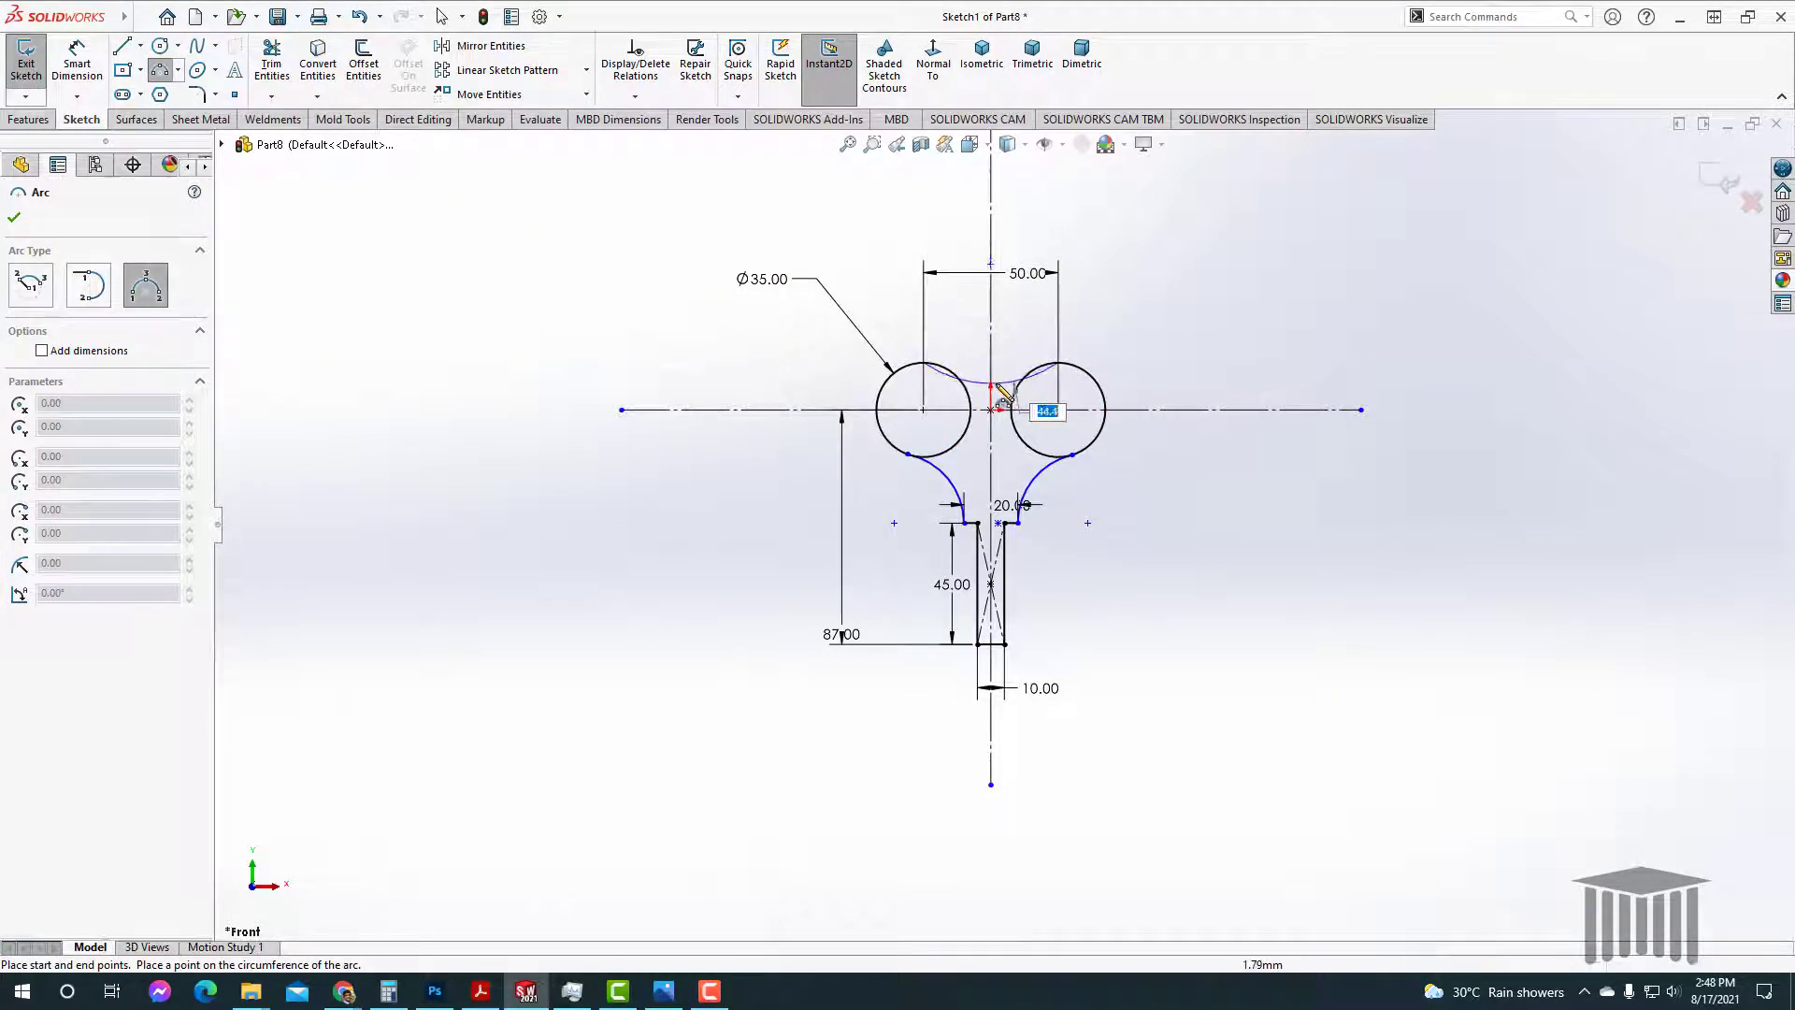
click(993, 379)
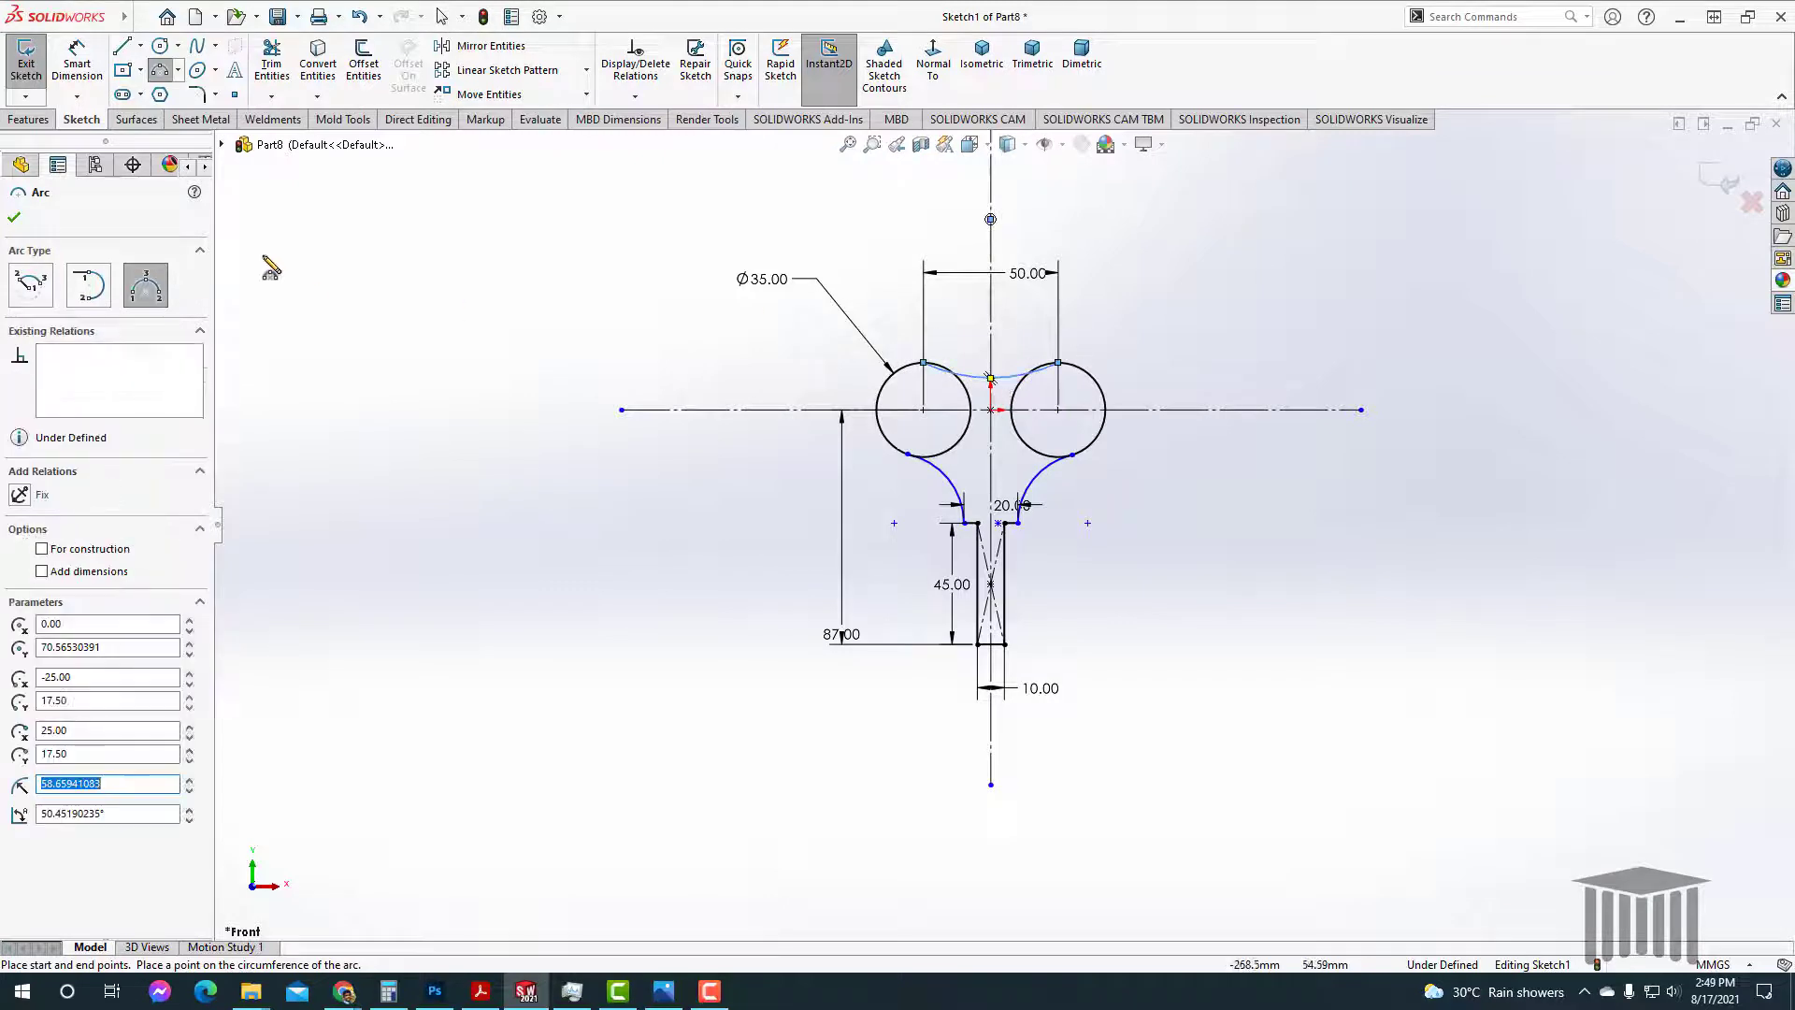
click(15, 218)
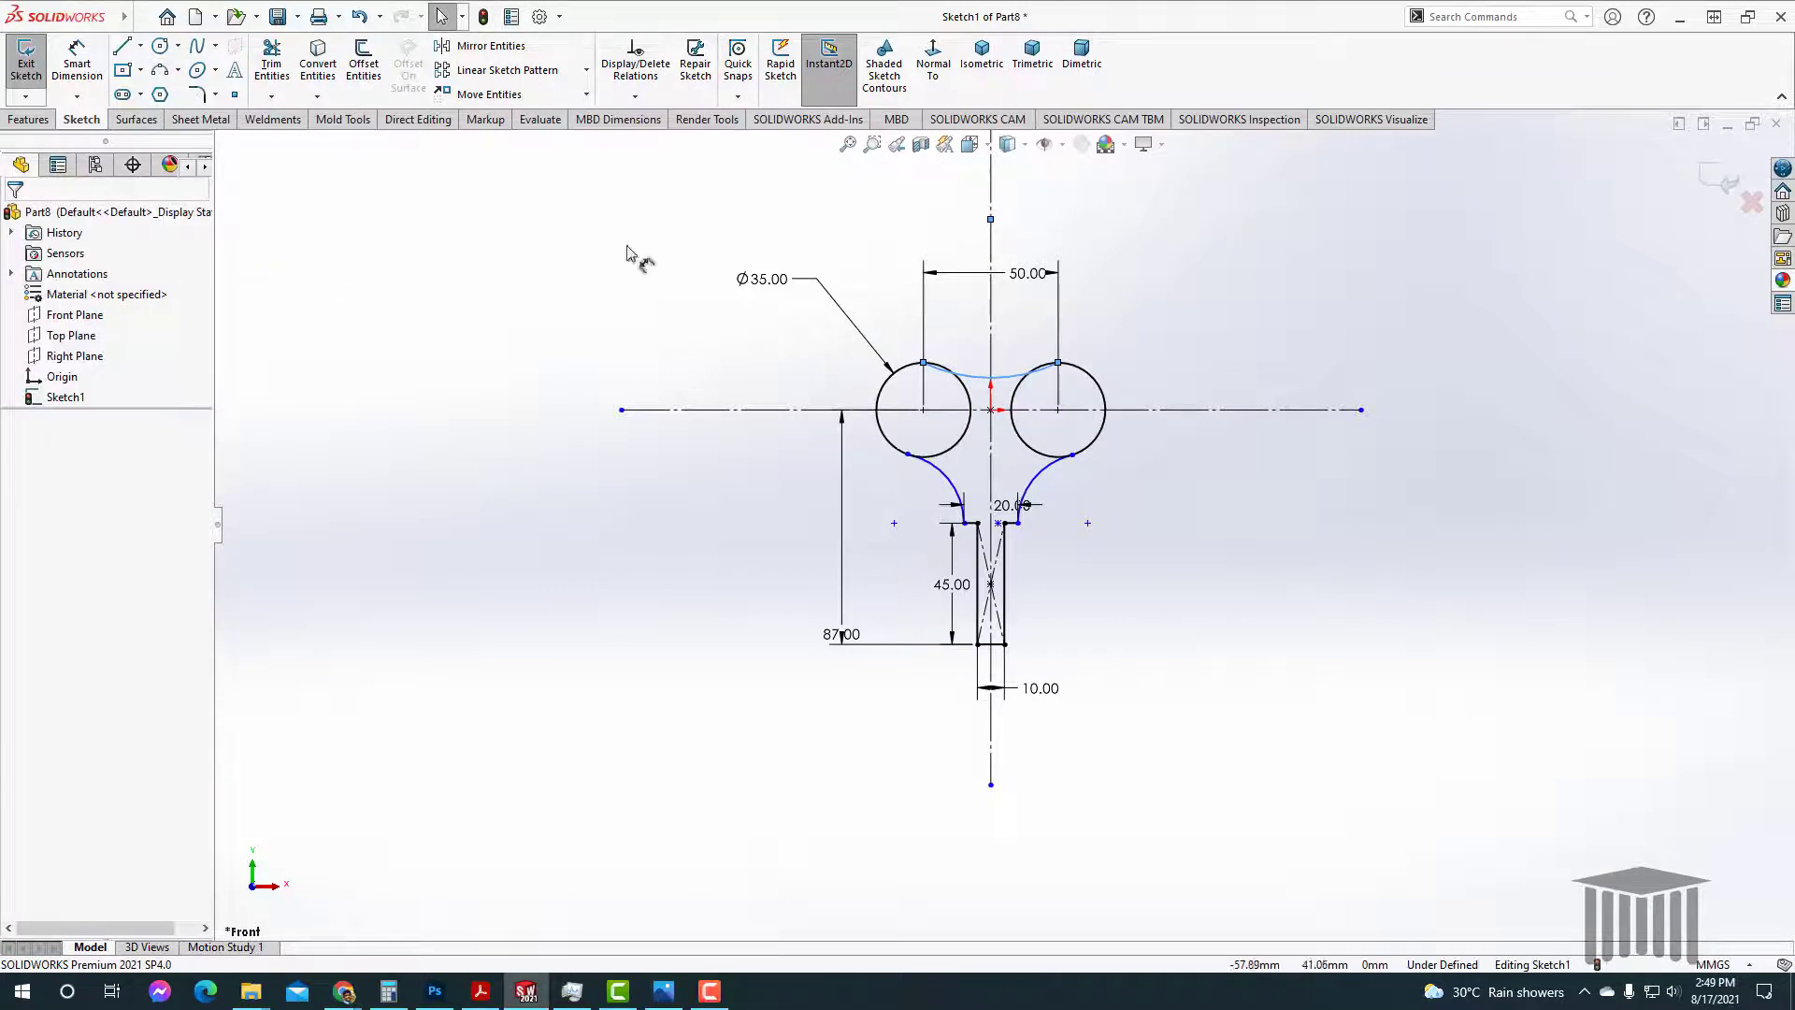
Step: Dimension the radius of the arc joining the tops of the two circles as 50 mm
click(77, 63)
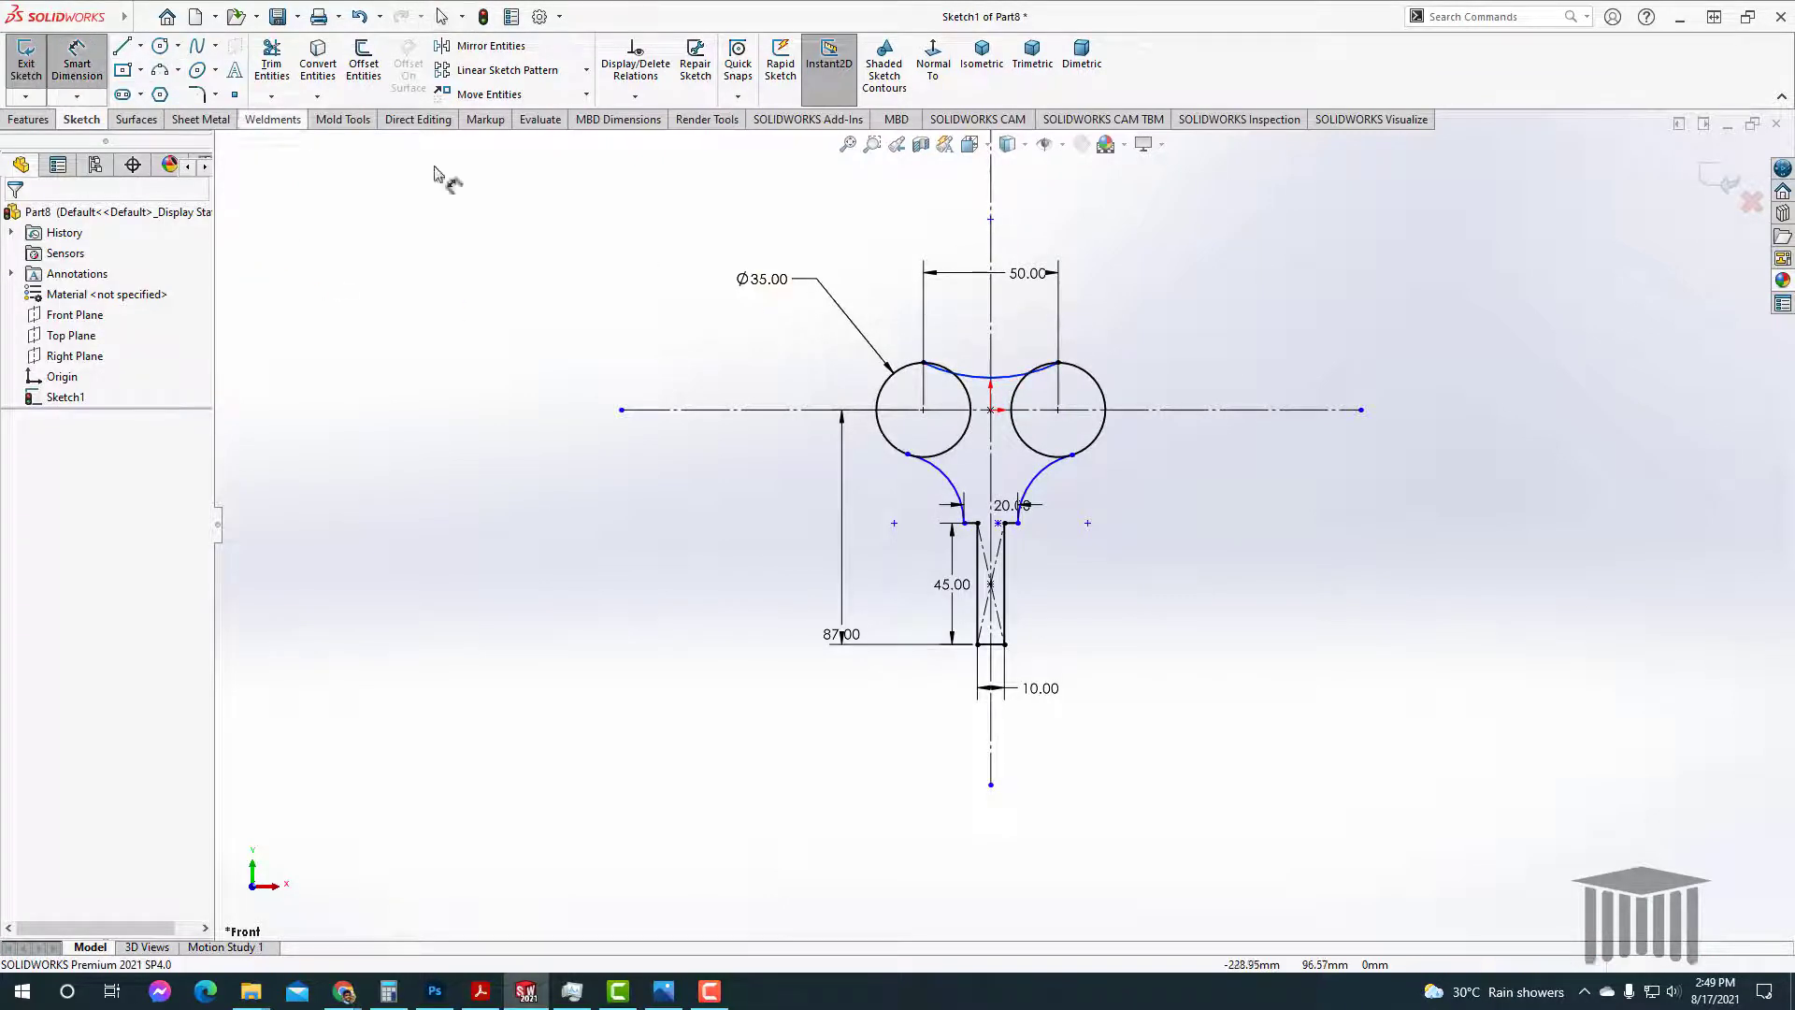
click(1018, 375)
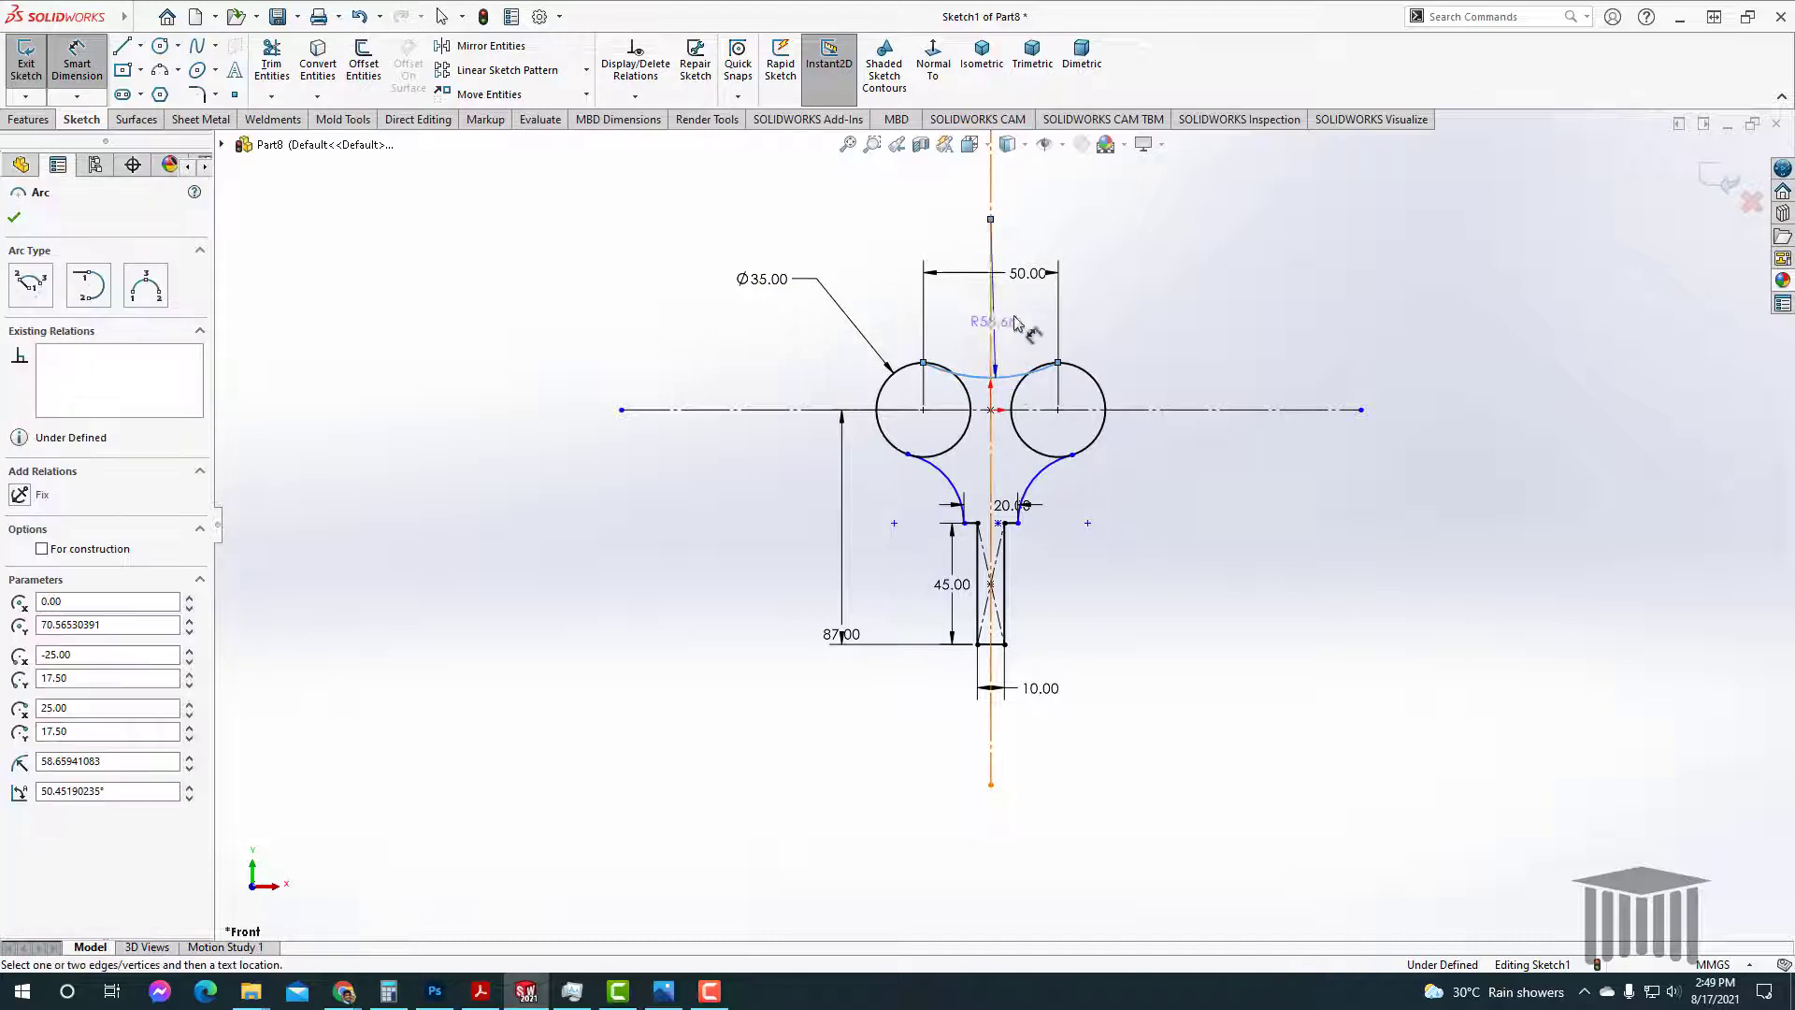
click(1100, 304)
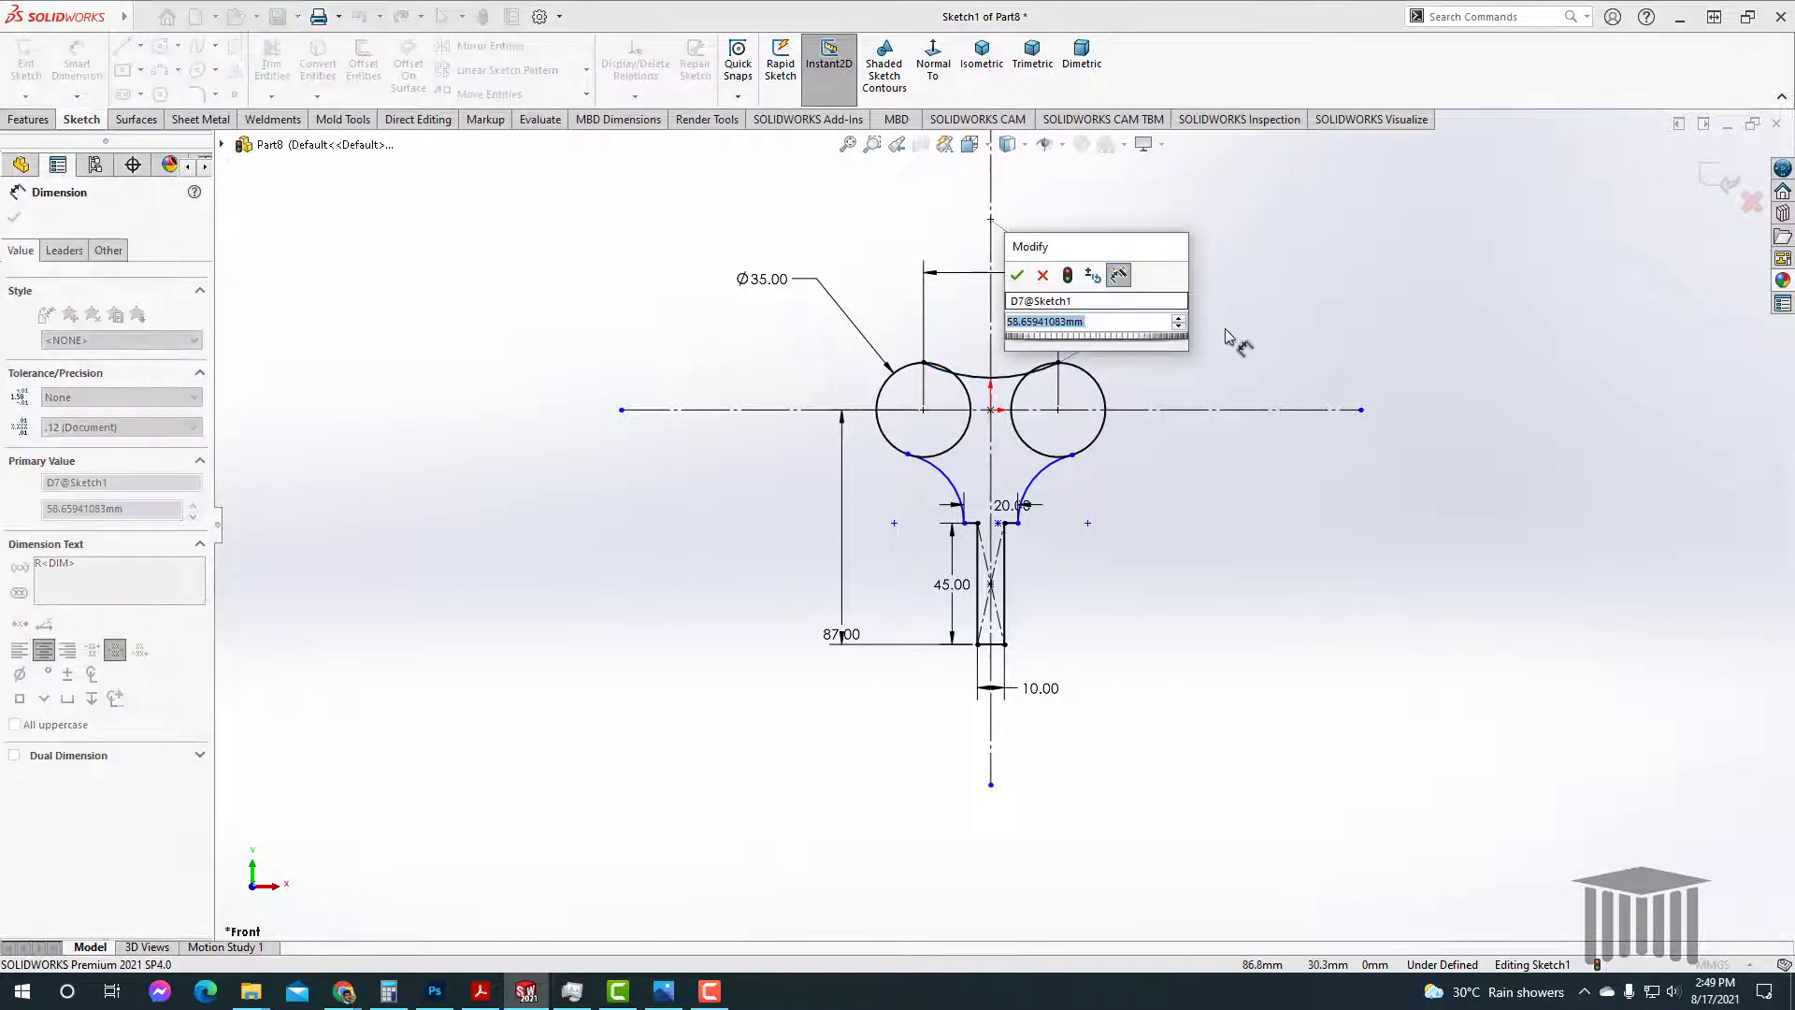
text(50)
key(Return)
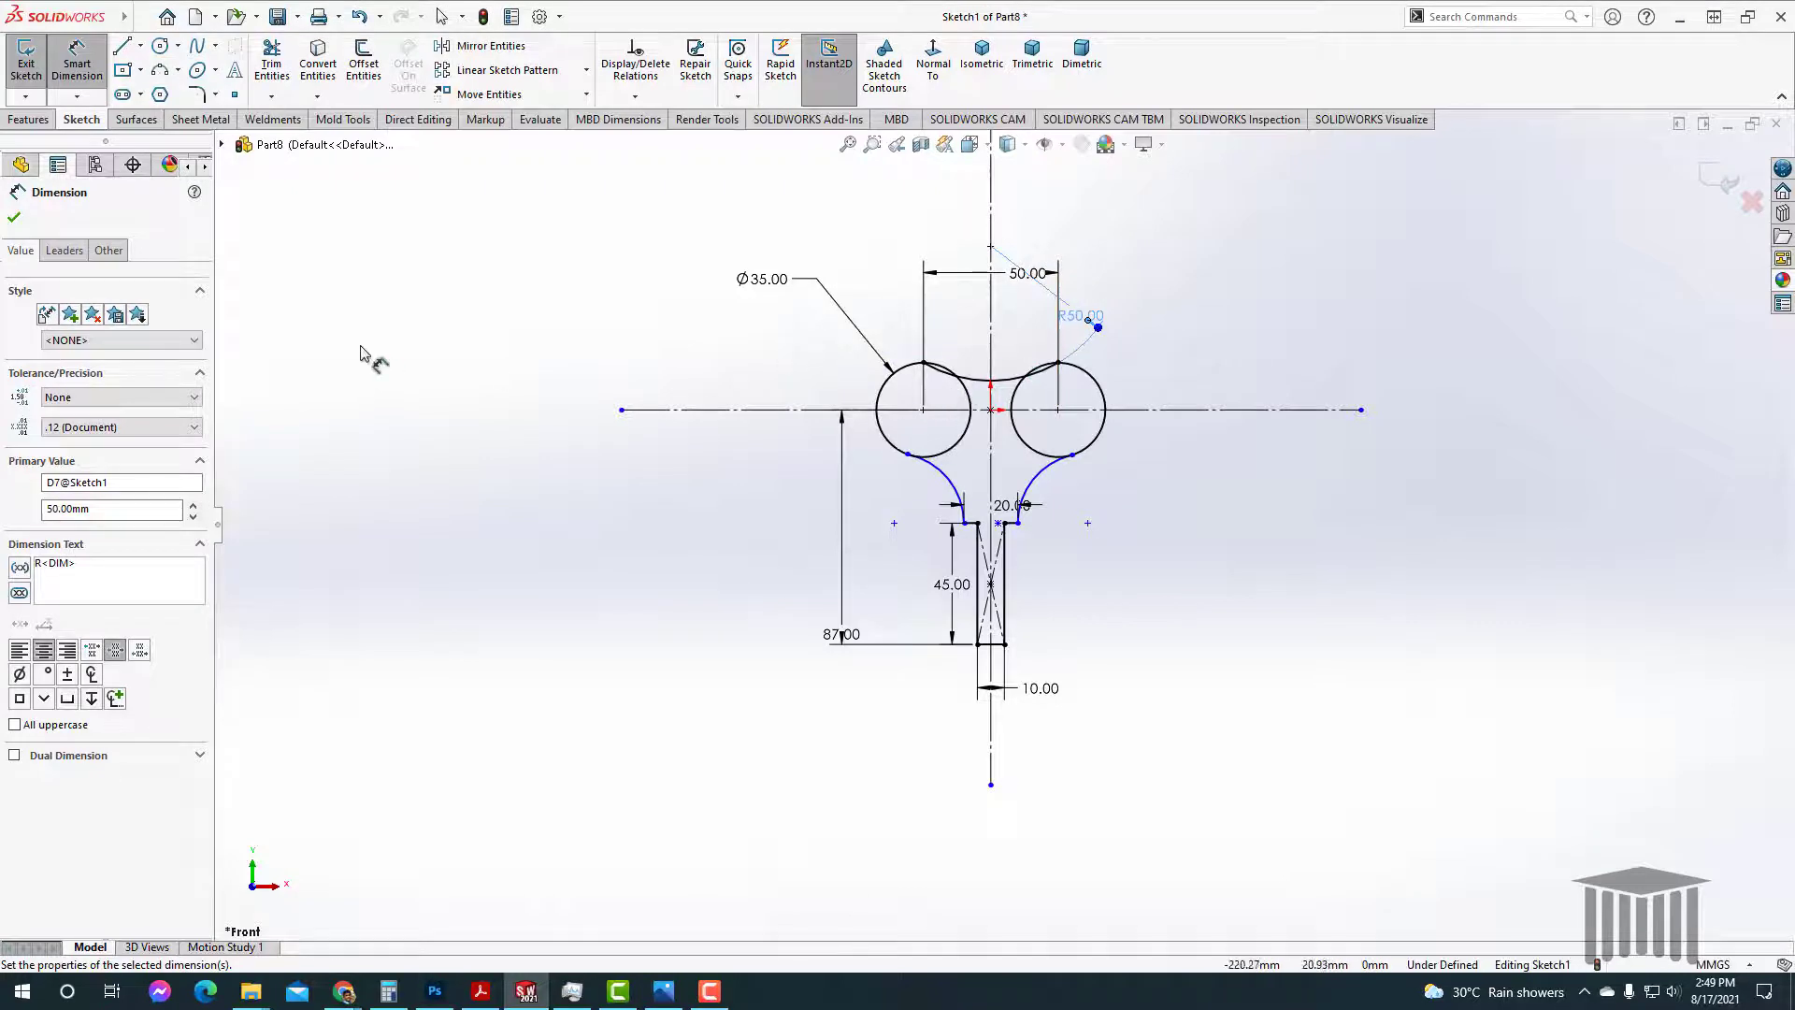
click(23, 221)
Step: Try to trim the section of the R50 arc inside the left circle and undo the trim
scroll(911, 392, down, 5)
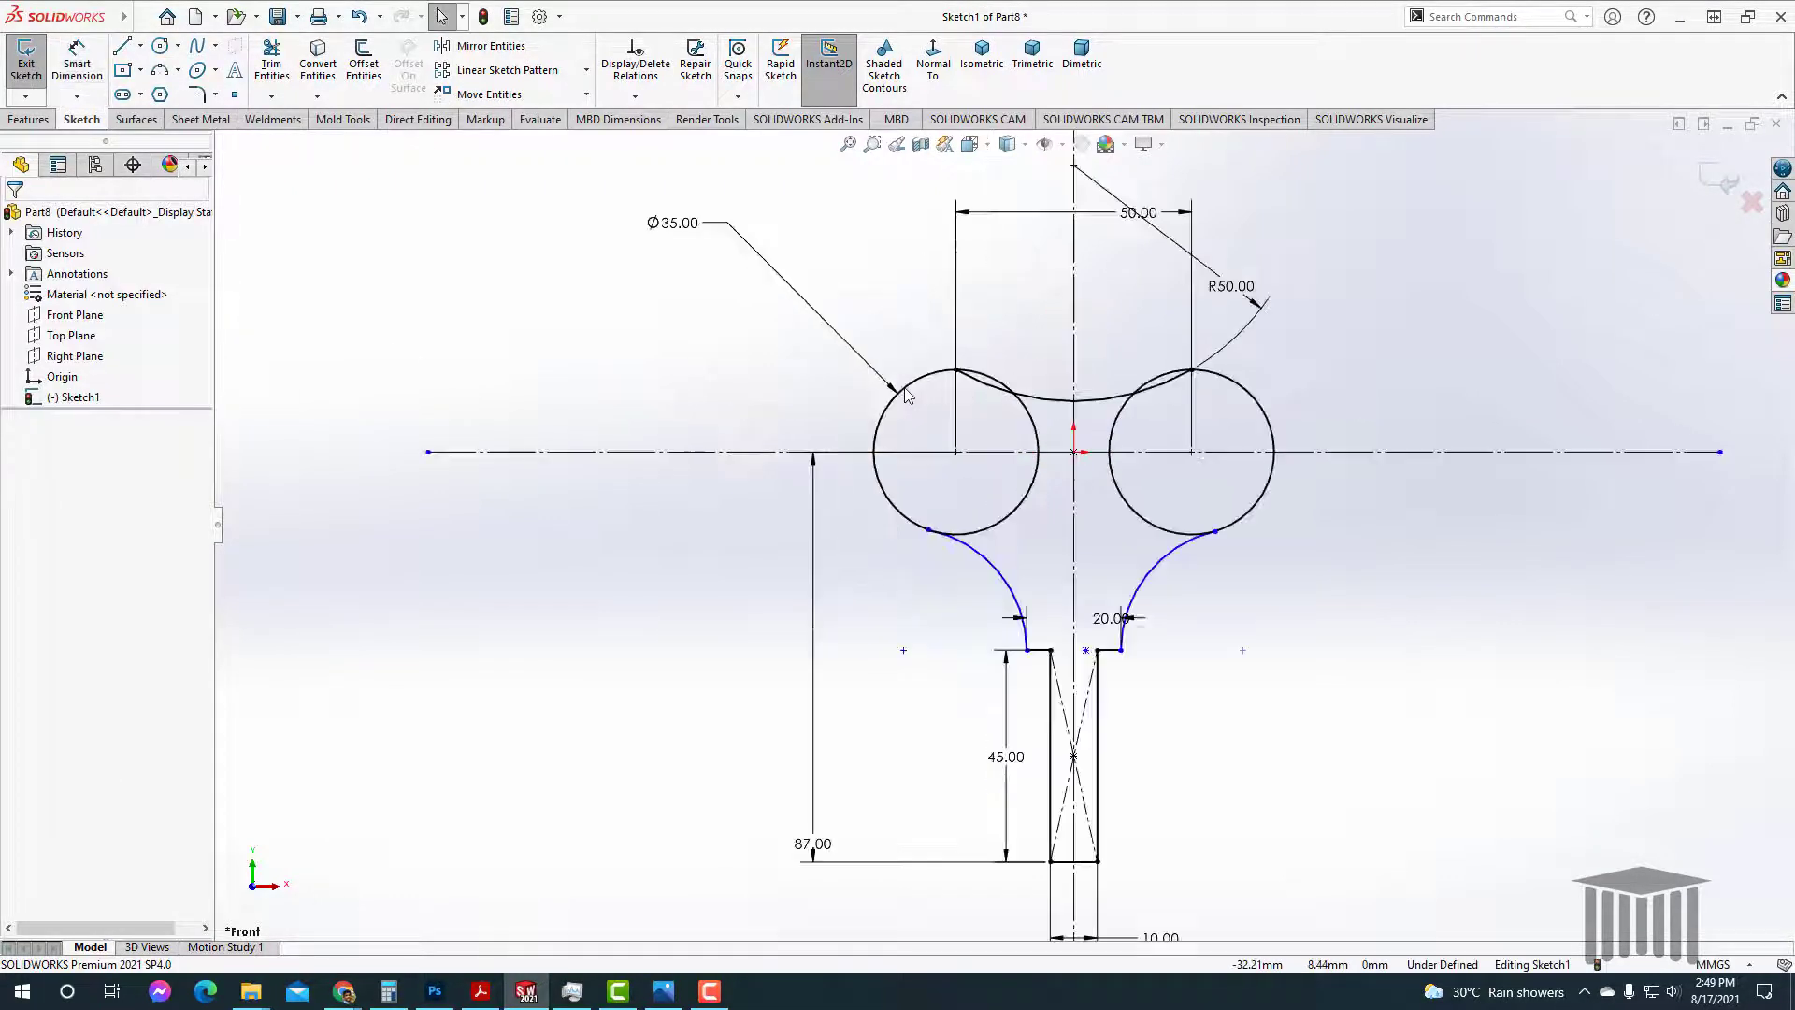
scroll(1008, 372, down, 2)
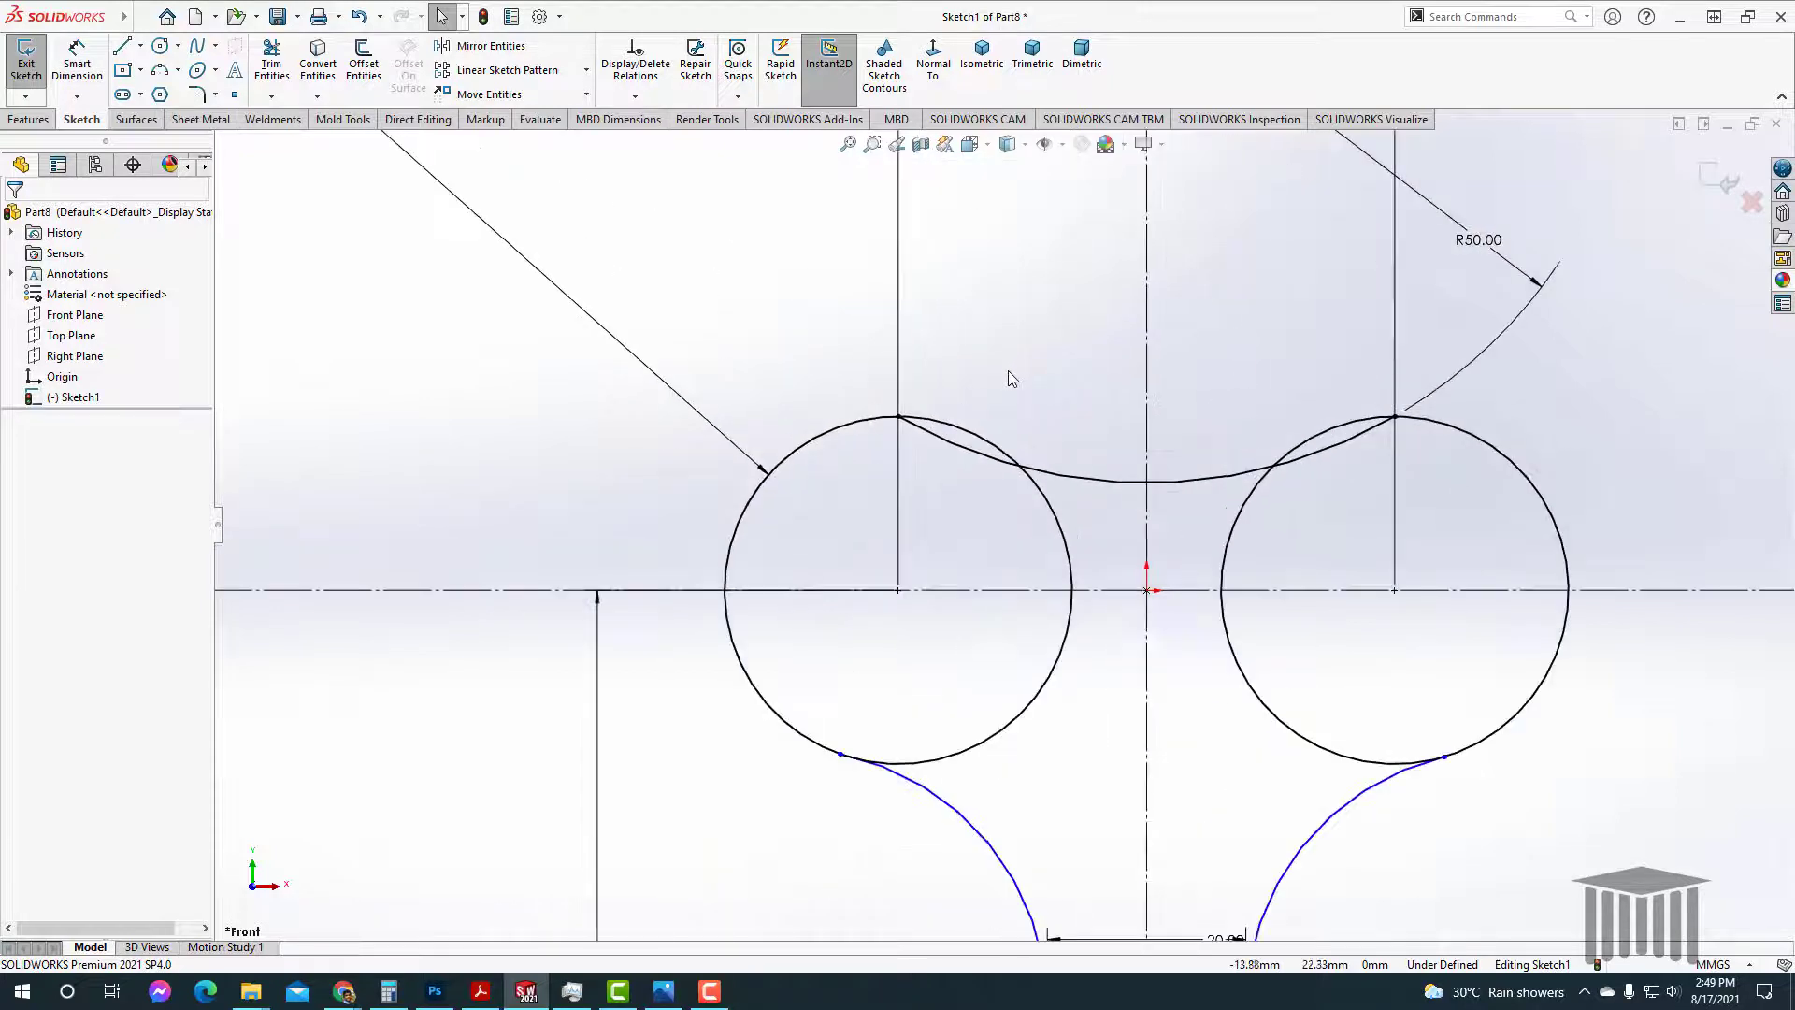
click(933, 436)
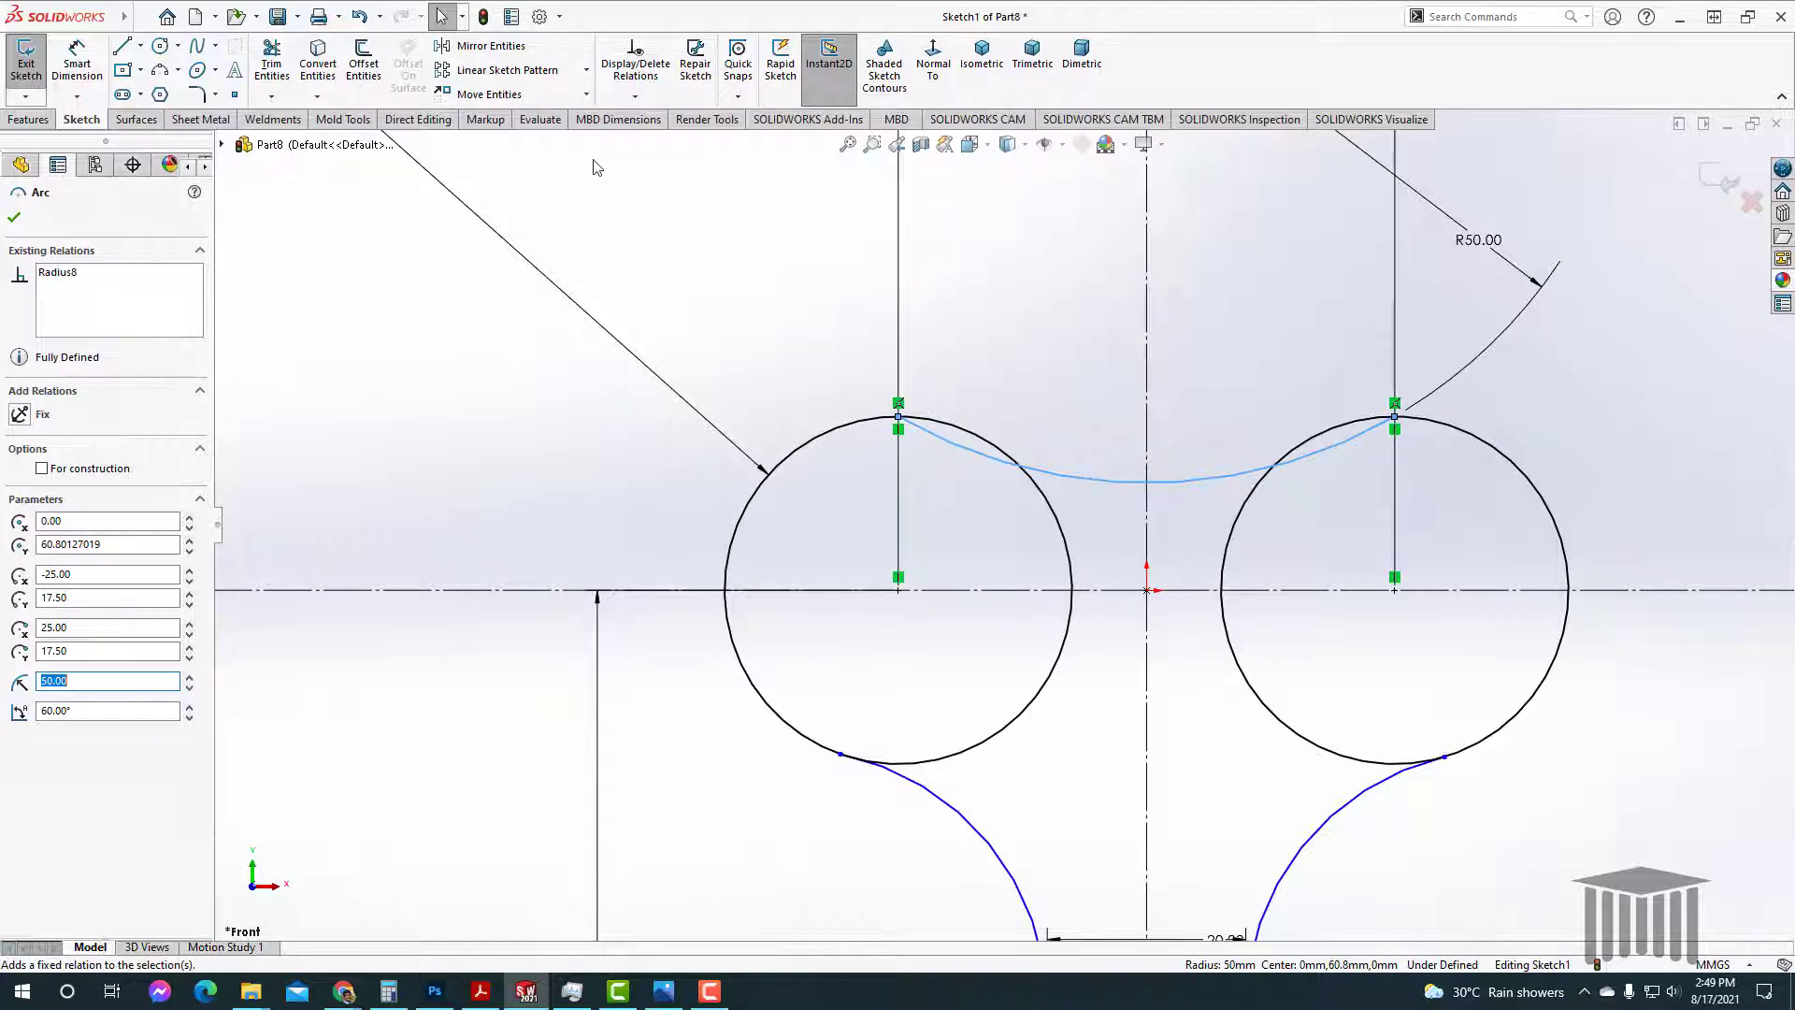
click(272, 62)
drag(903, 386, 957, 473)
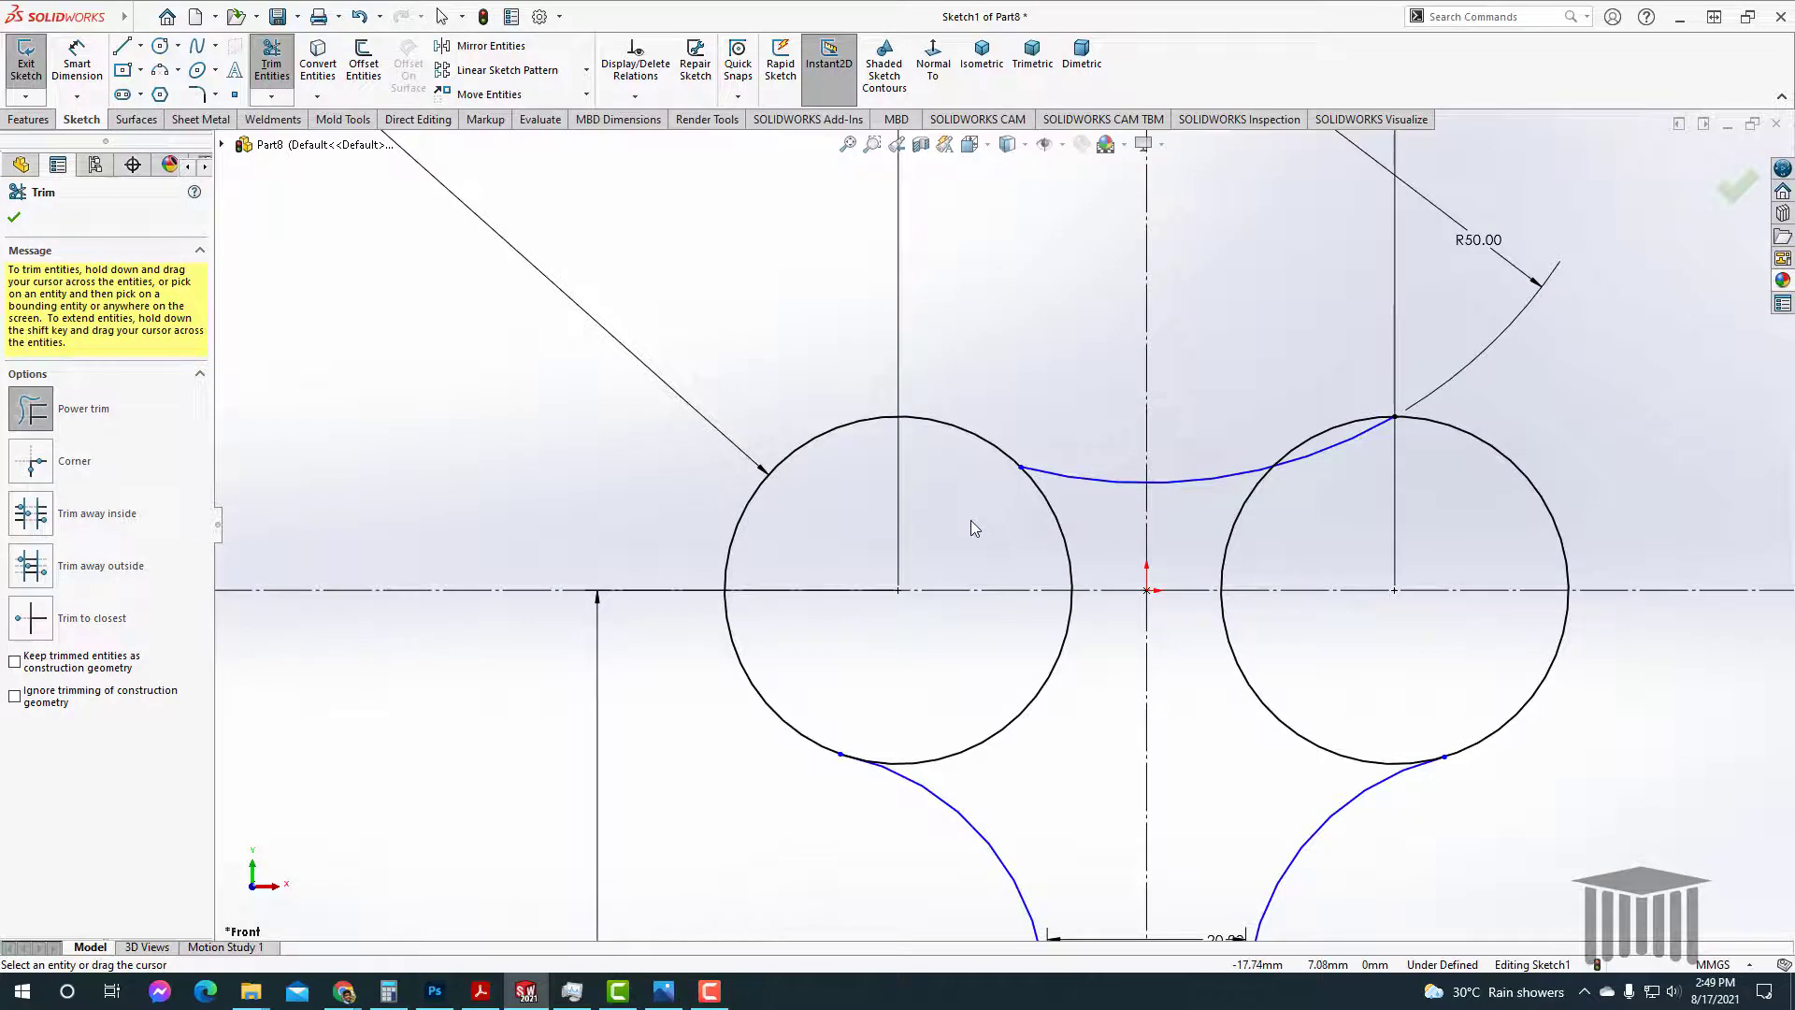
key(ctrl+z)
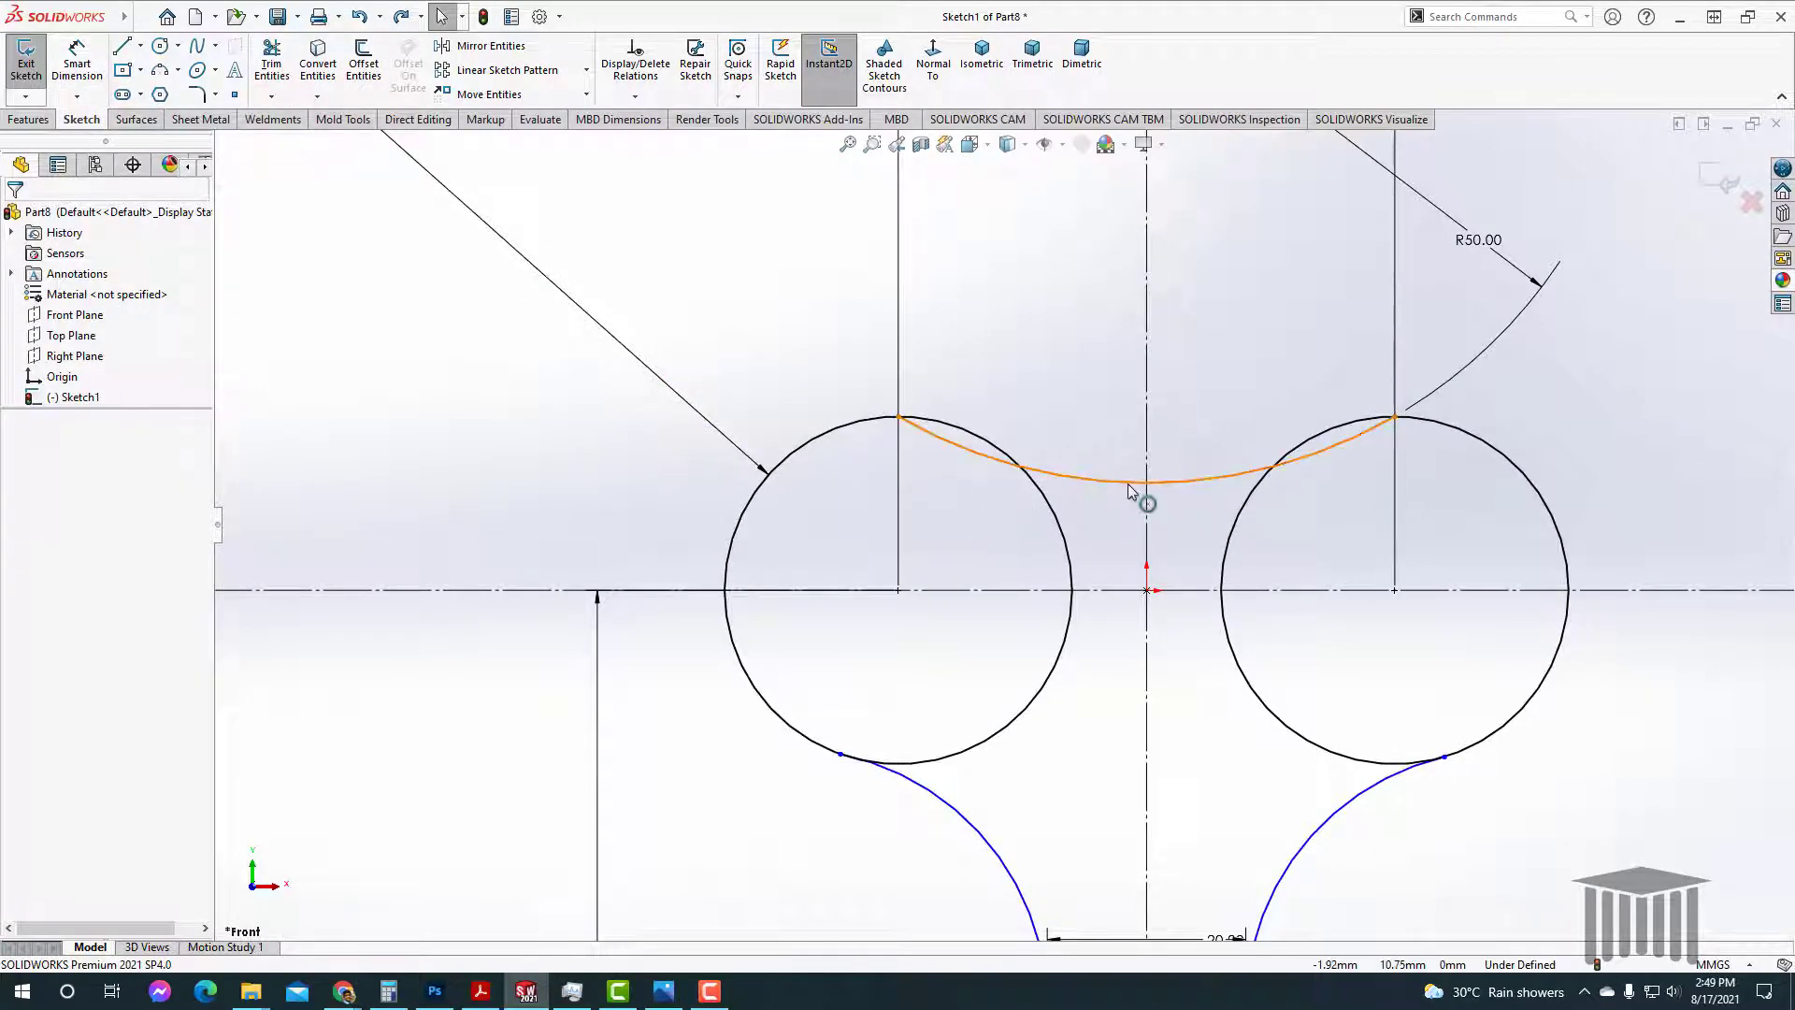
Step: Delete the coincident relations that tie the R50 arc's endpoints to the two circles
click(1140, 494)
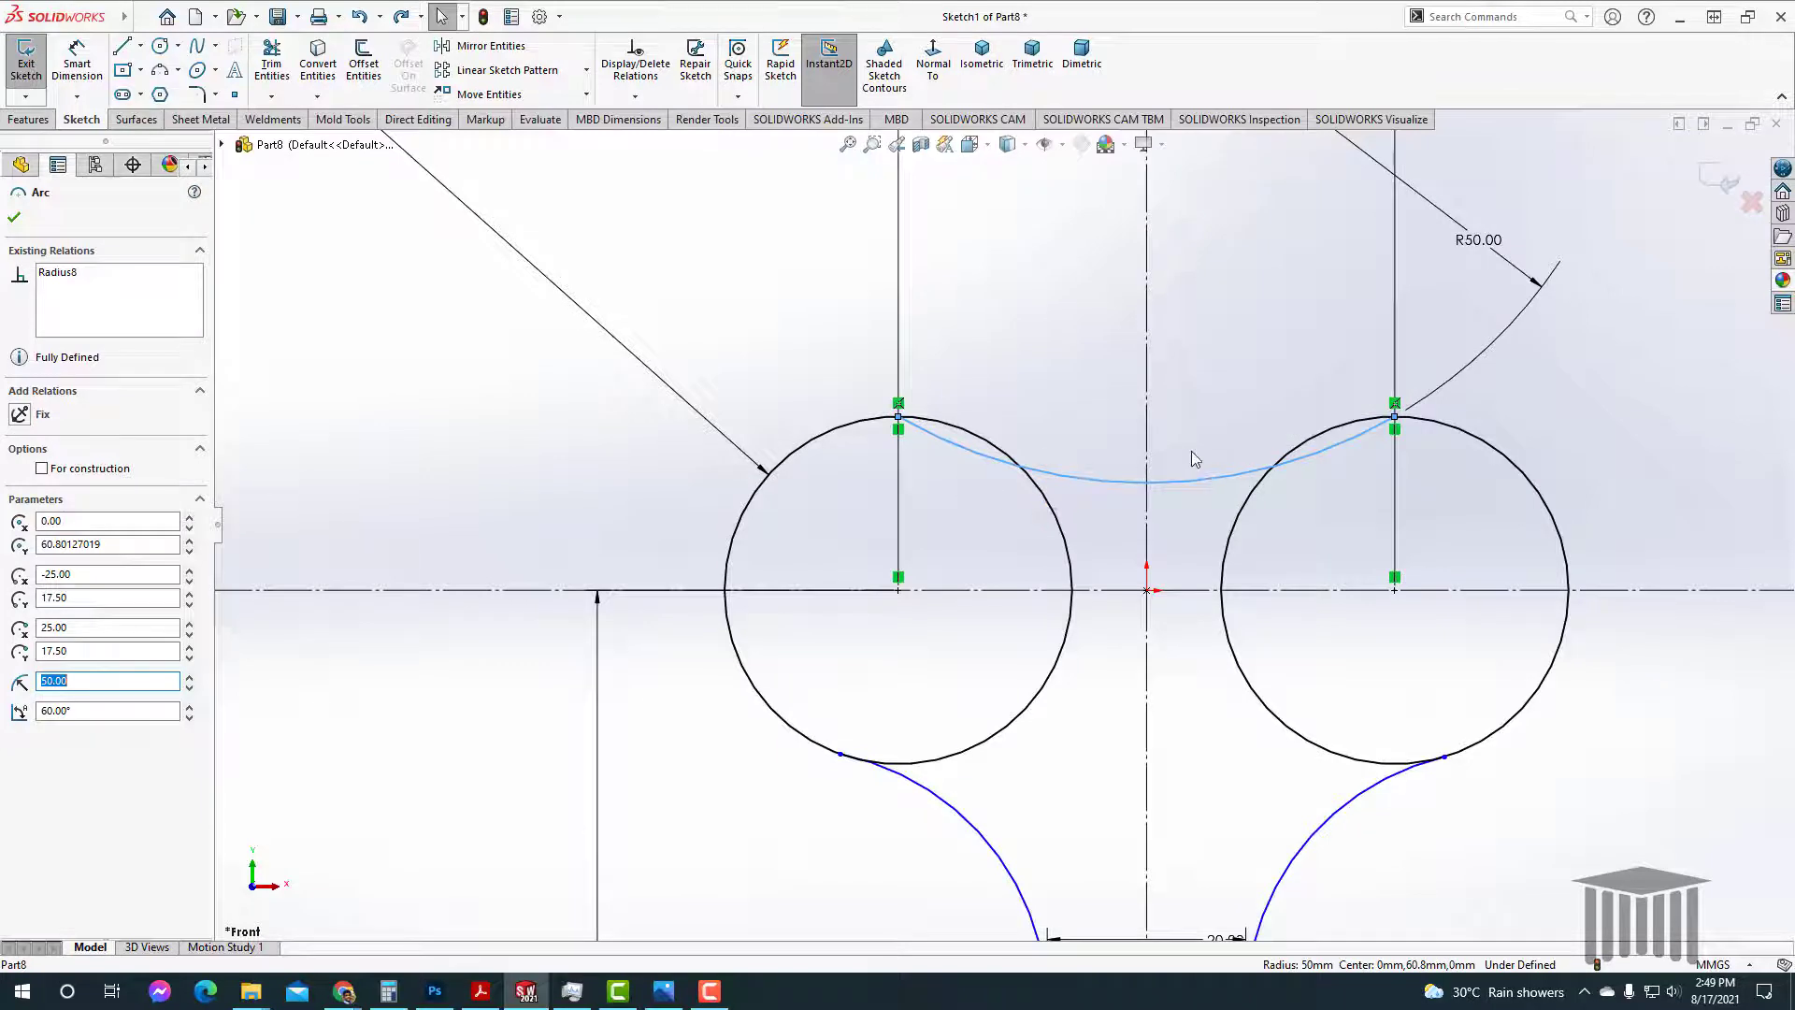
key(Escape)
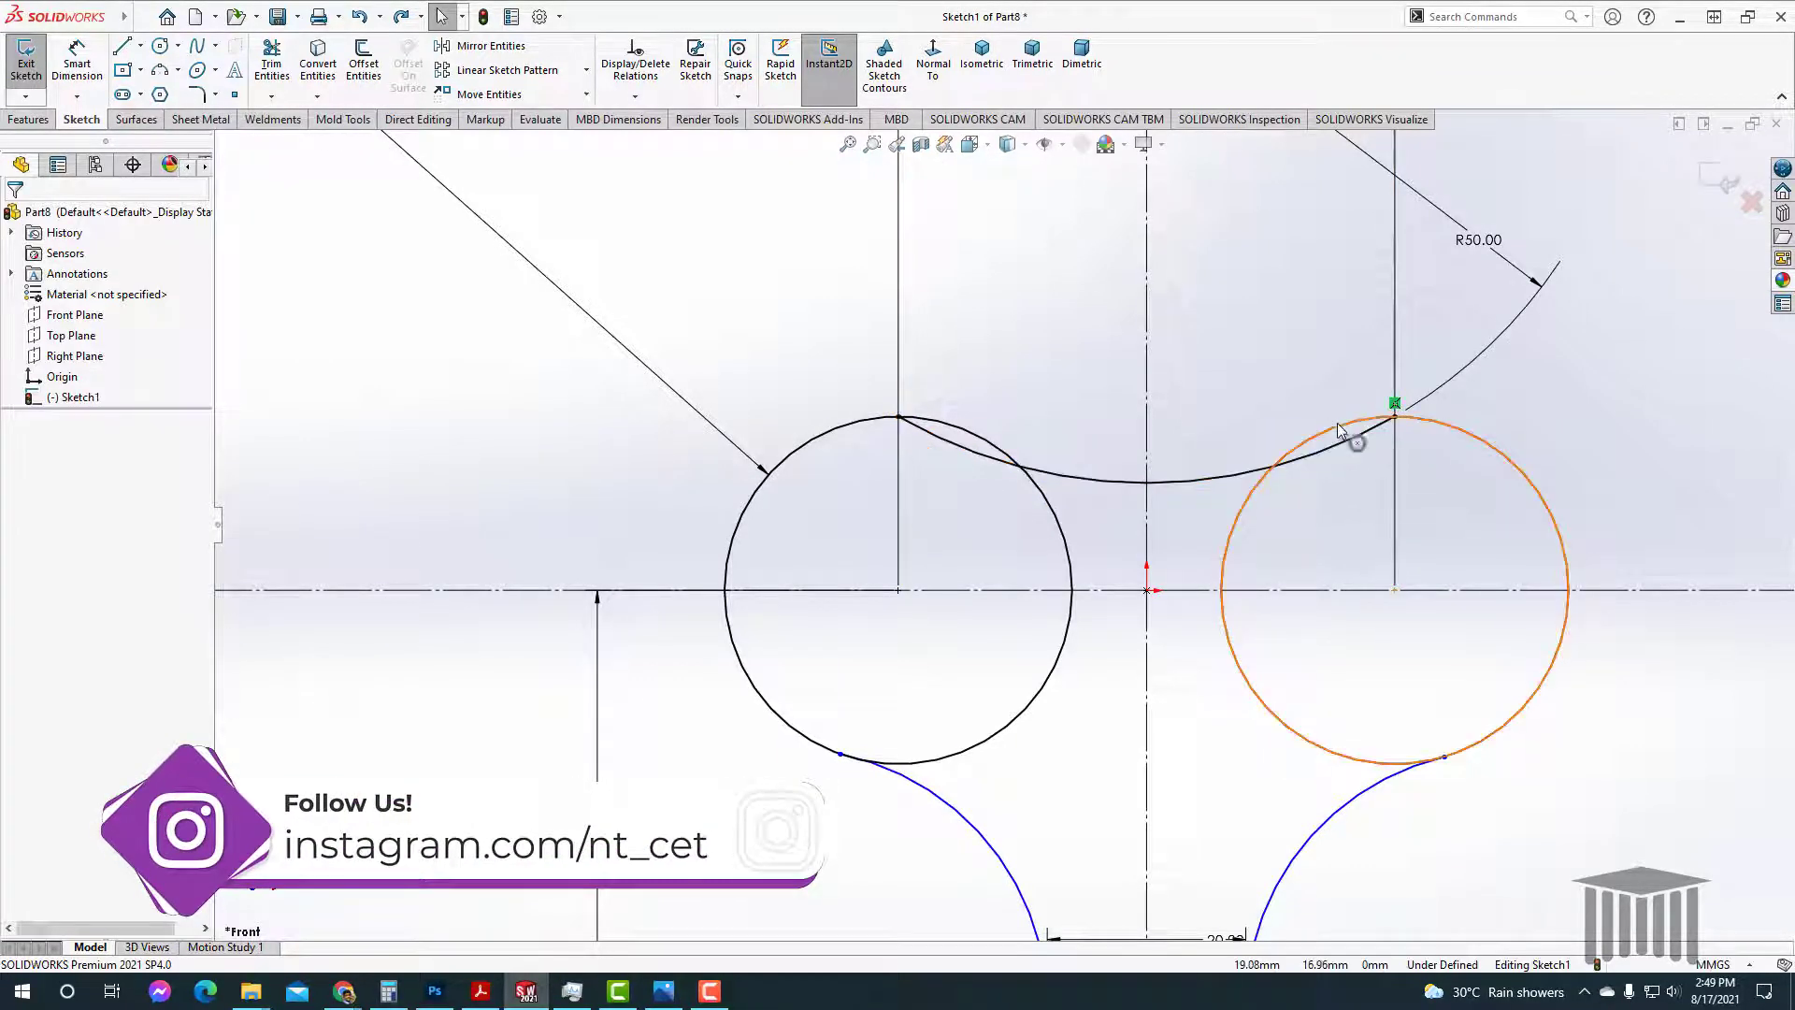
click(1396, 404)
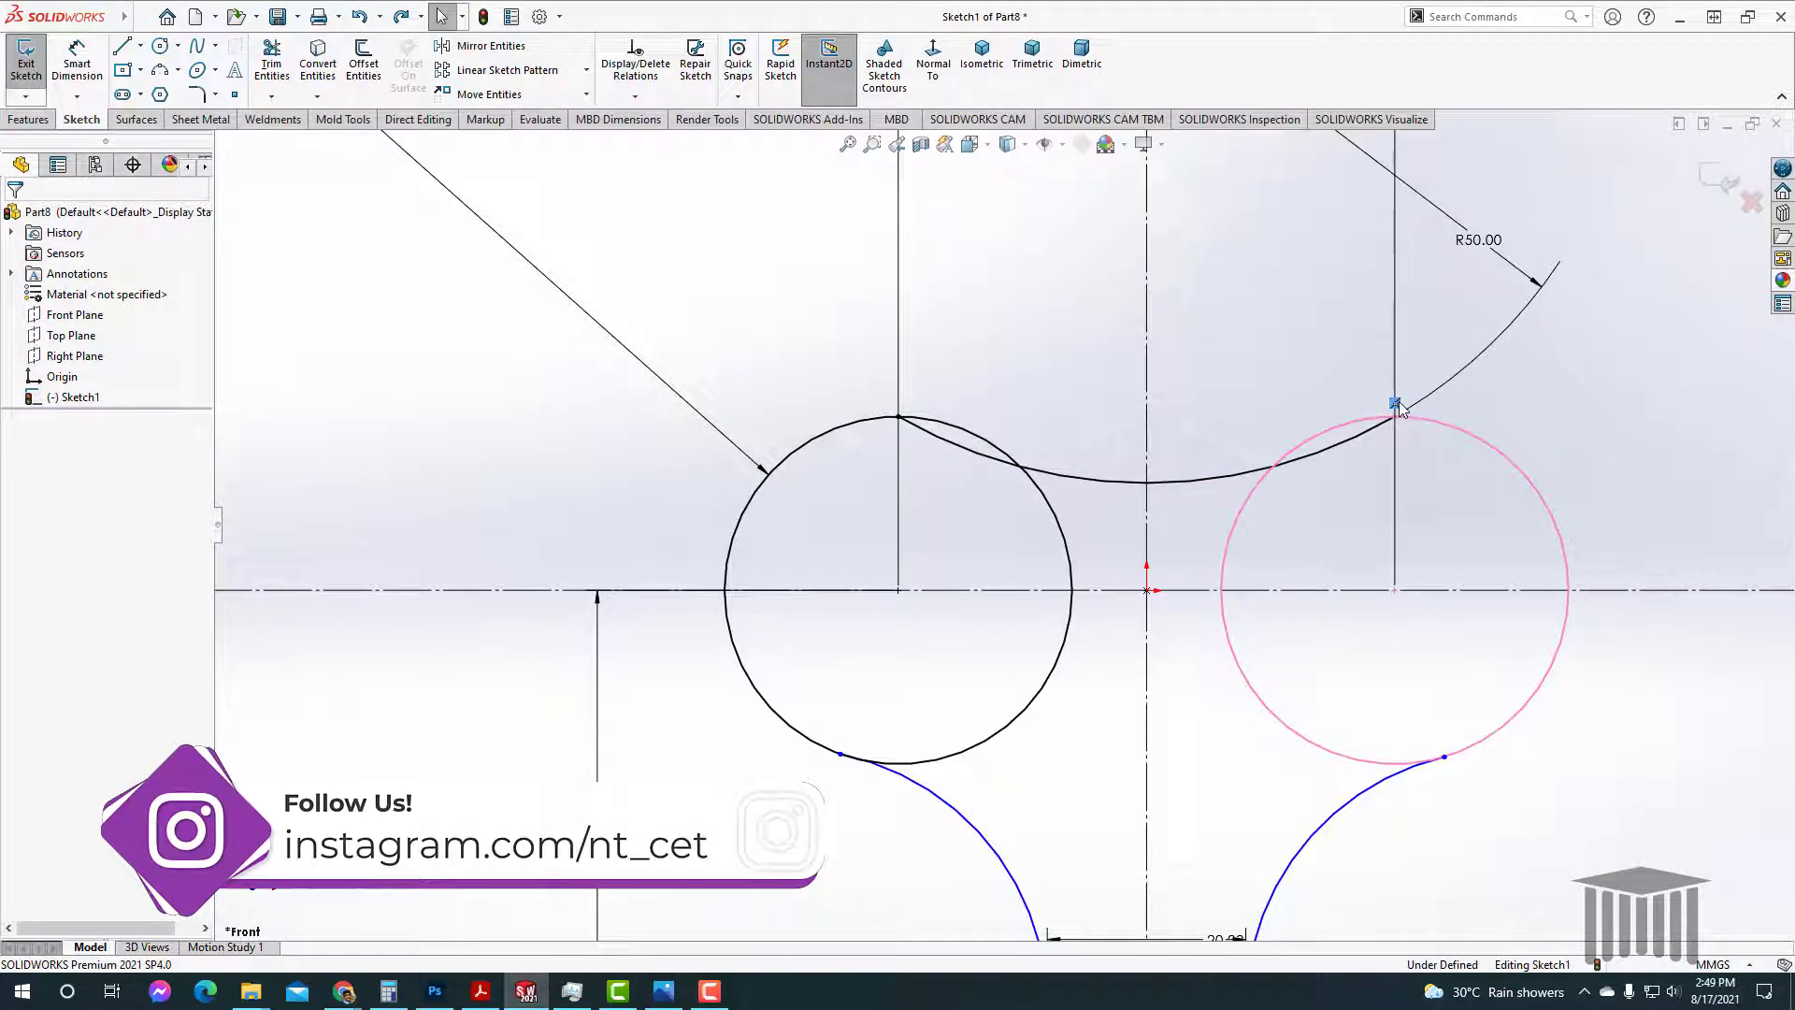
key(Delete)
click(935, 440)
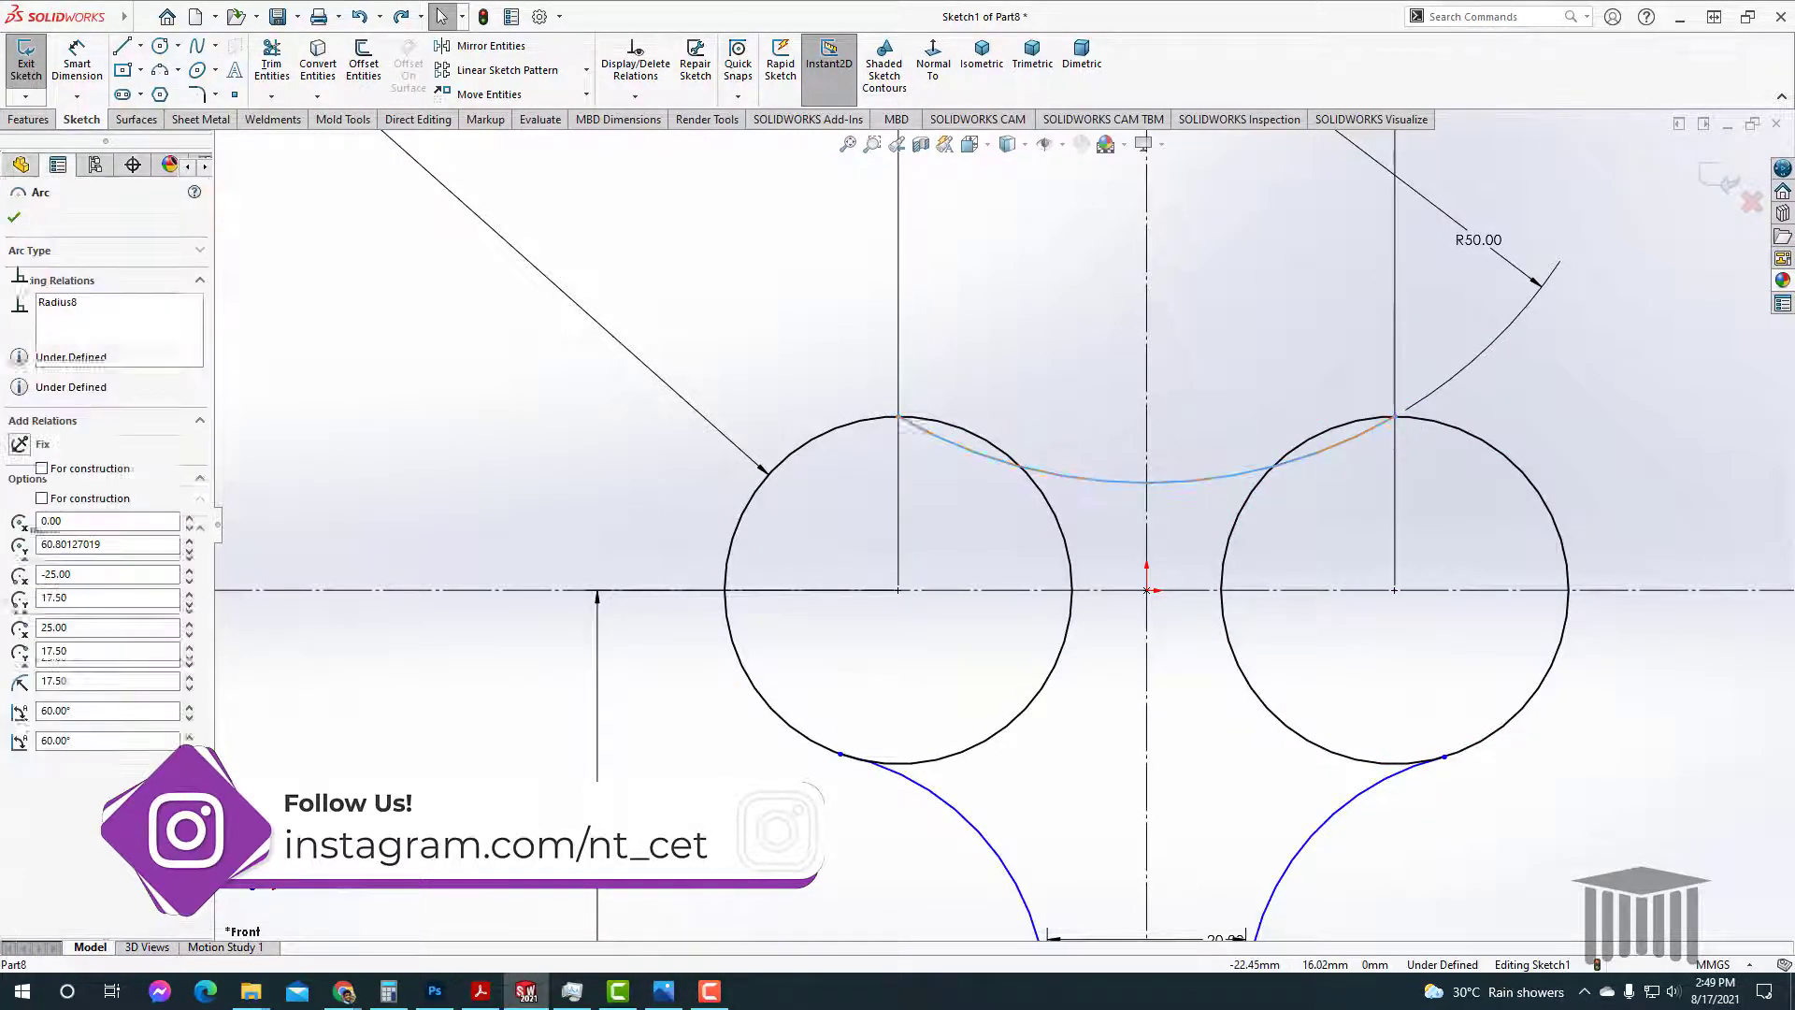
key(Escape)
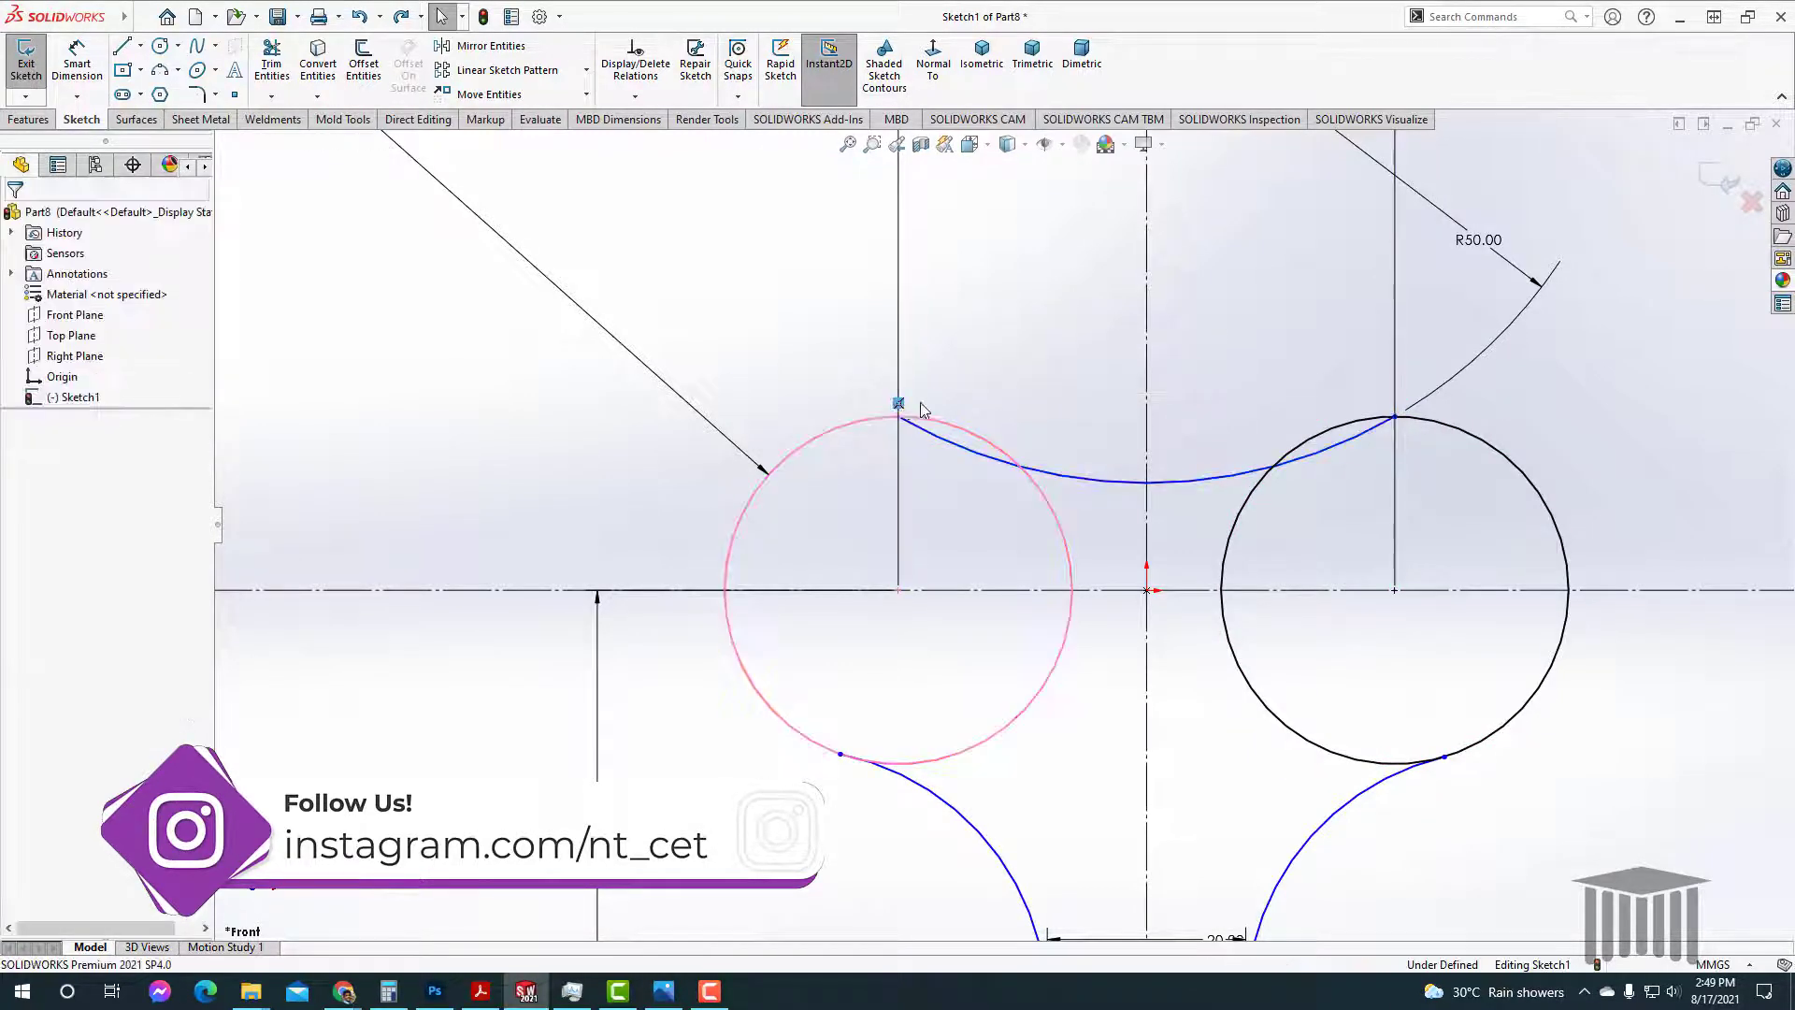
Step: Make the R50 arc tangent to the left circle
click(982, 447)
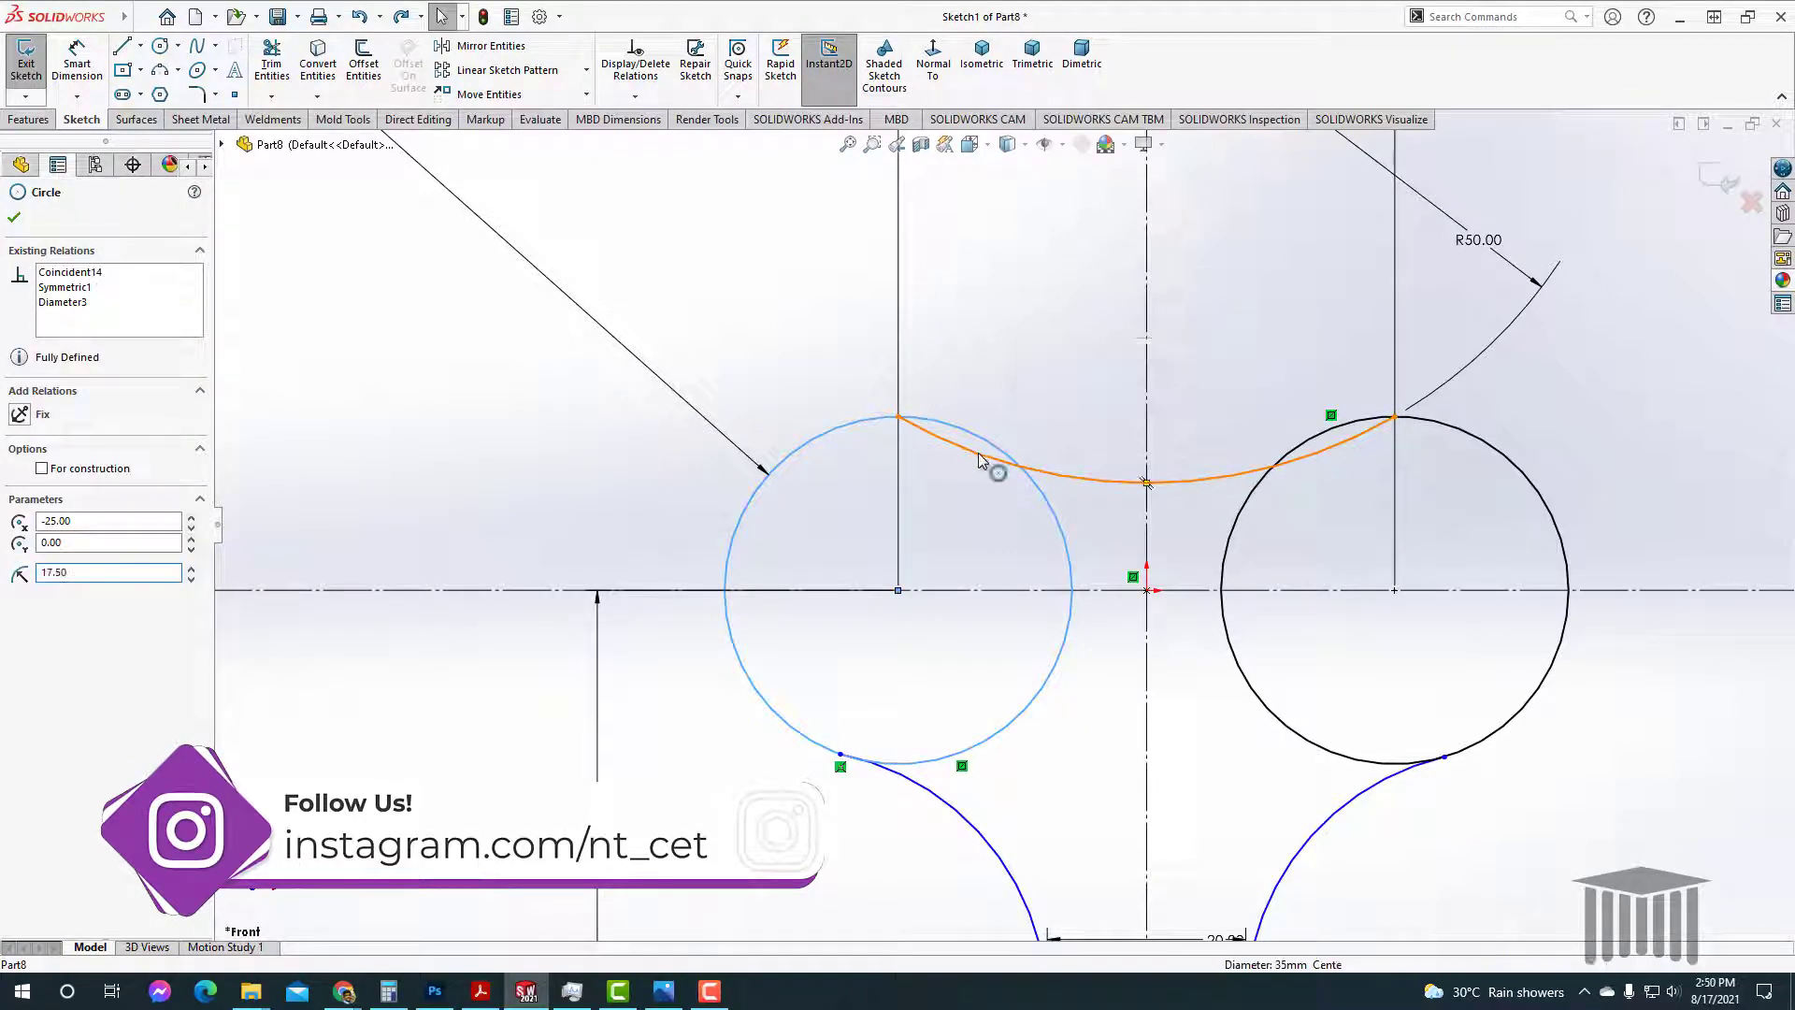
ctrl+click(979, 459)
click(1060, 372)
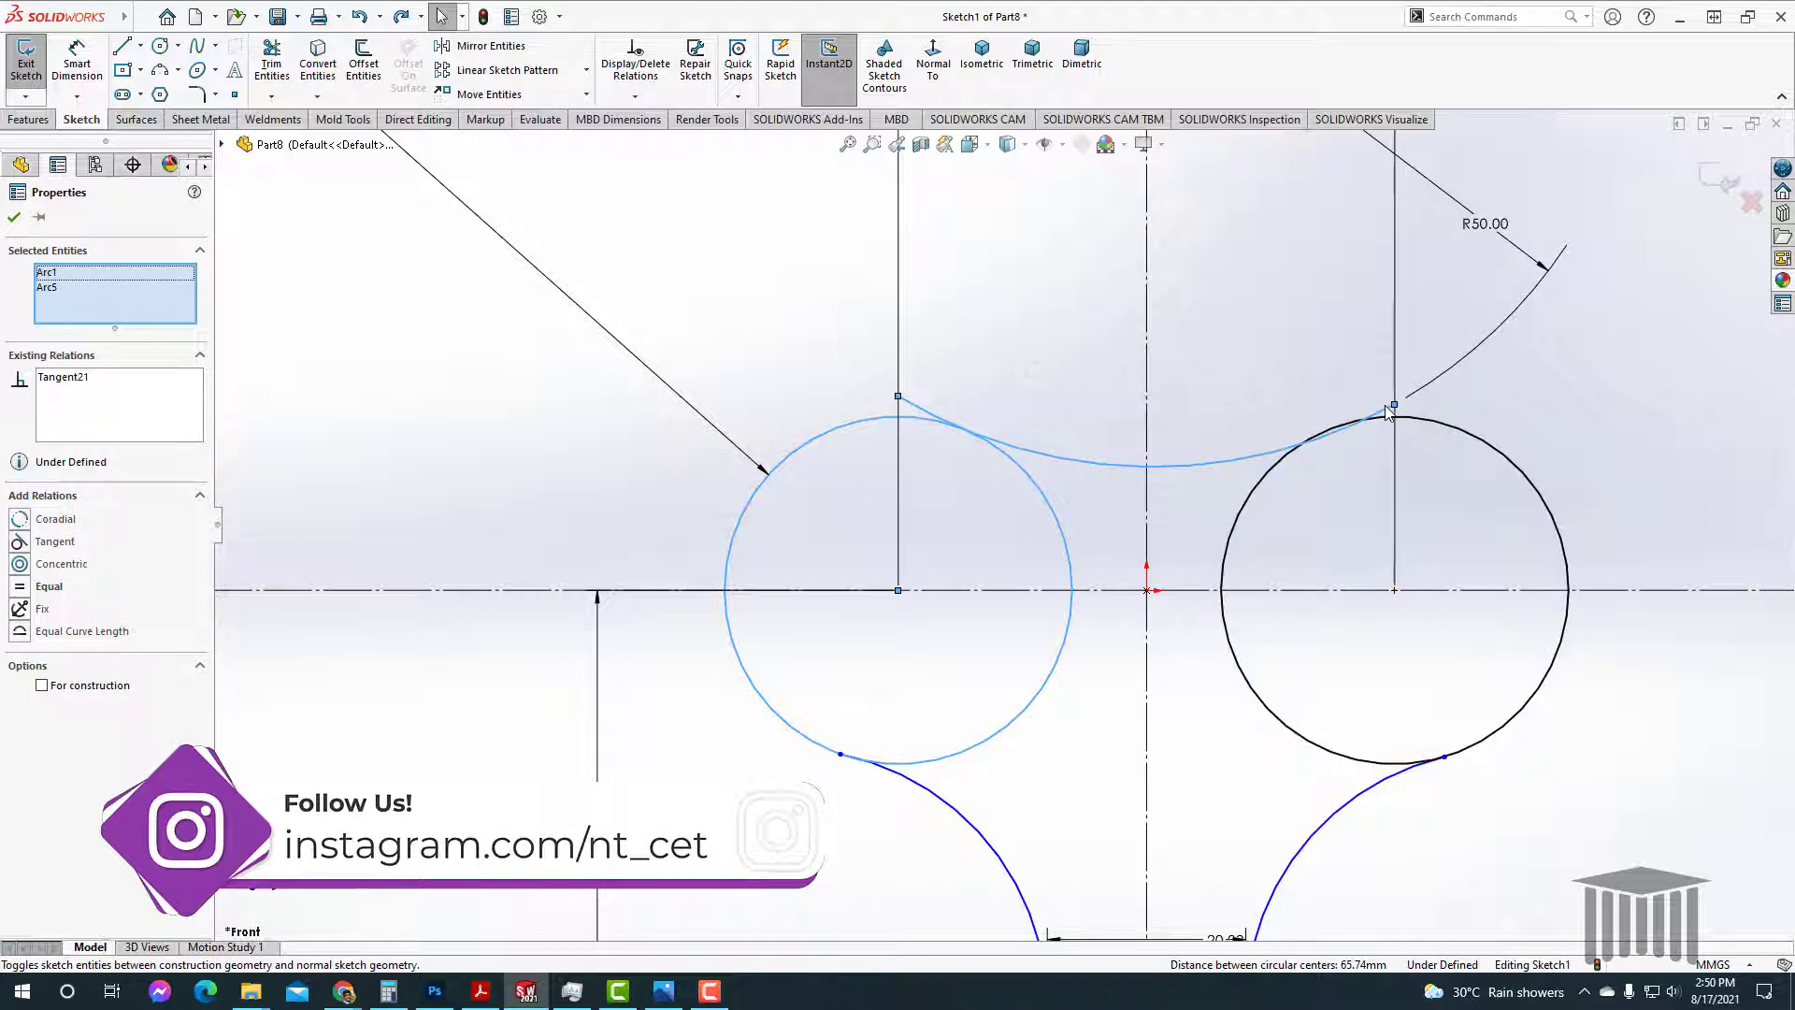
click(1300, 465)
key(Escape)
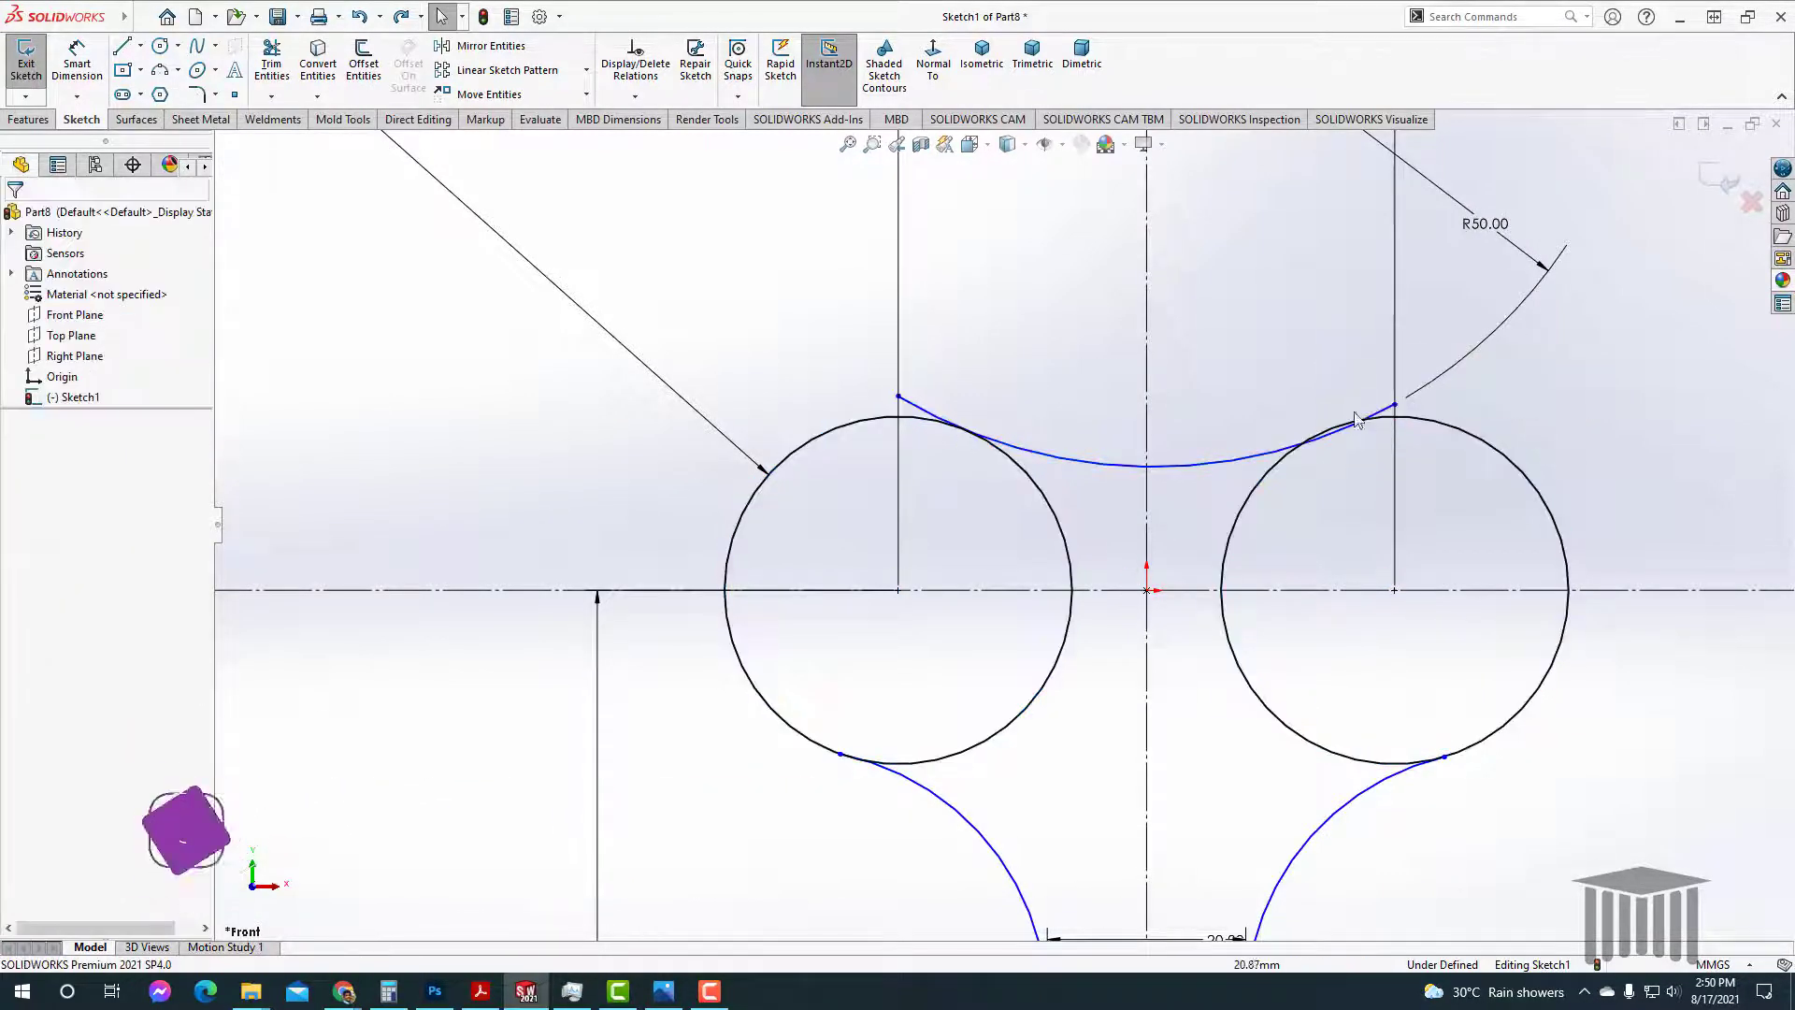
Step: Make the R50 arc tangent to the right circle
click(1332, 423)
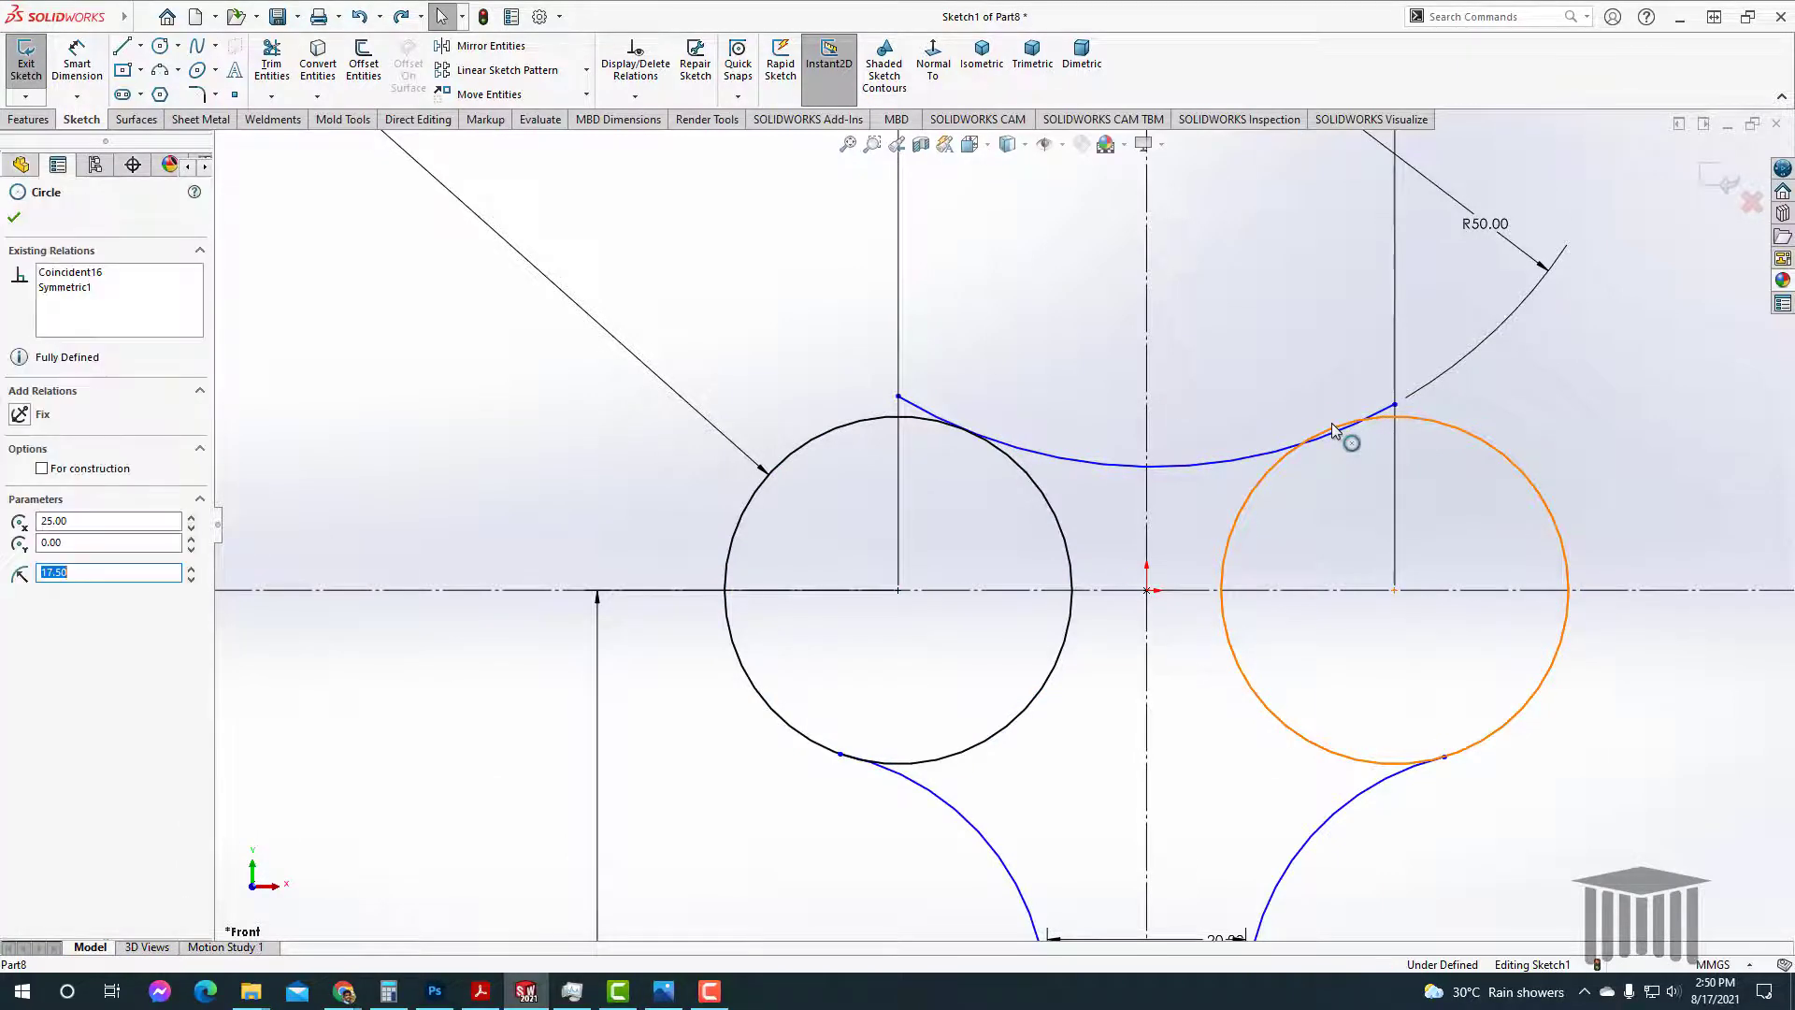
click(1289, 460)
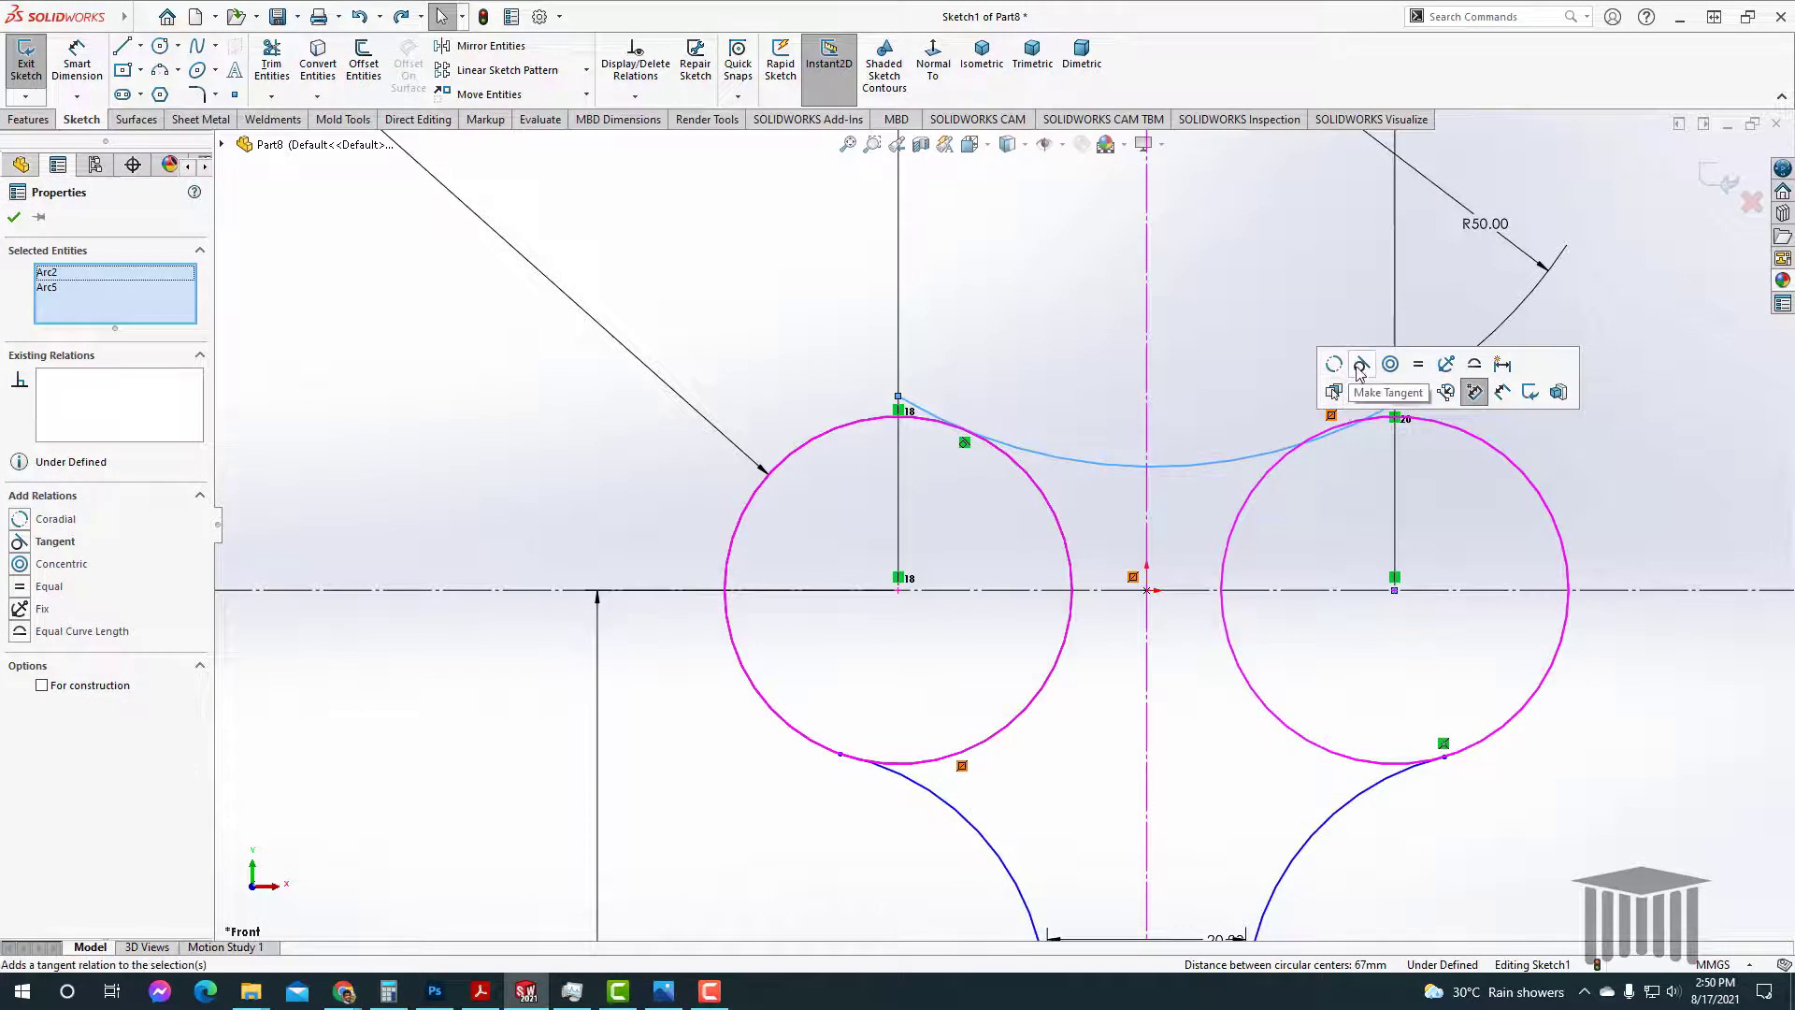
click(1360, 366)
click(1259, 300)
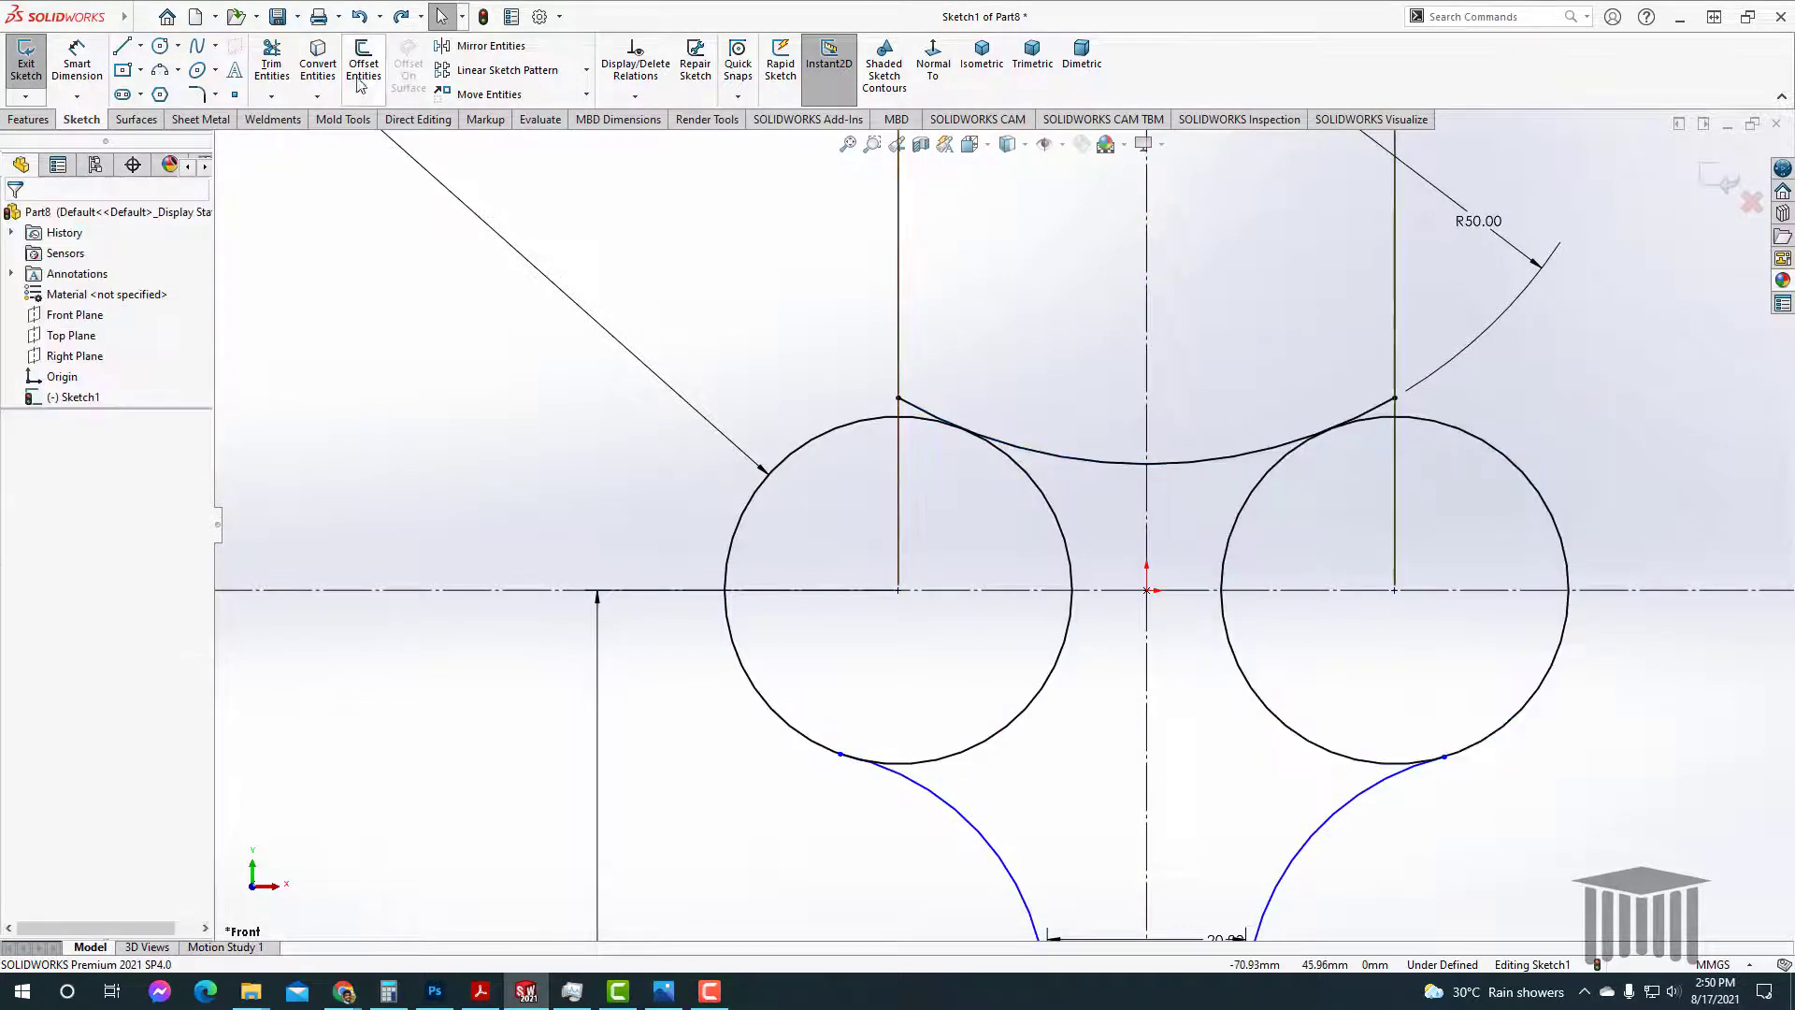
Step: Trim both ends of the R50 arc that extend past its tangent points on the circles
click(271, 66)
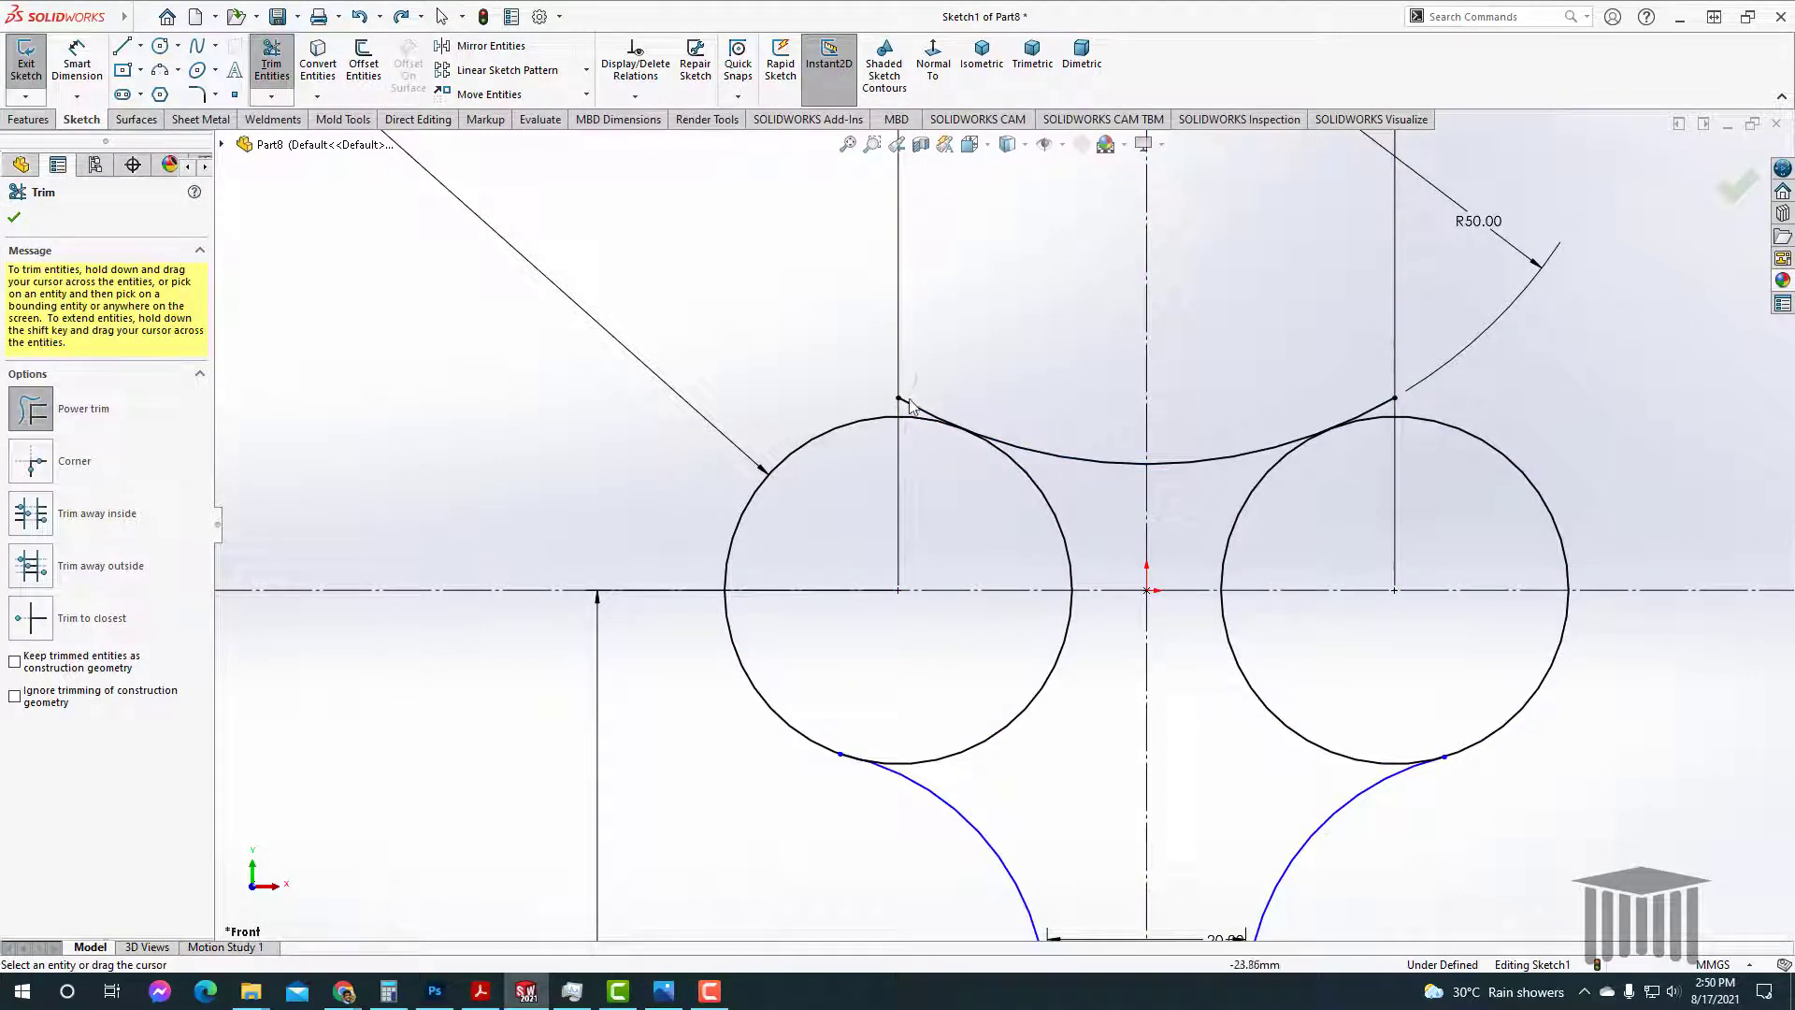
drag(906, 406, 903, 413)
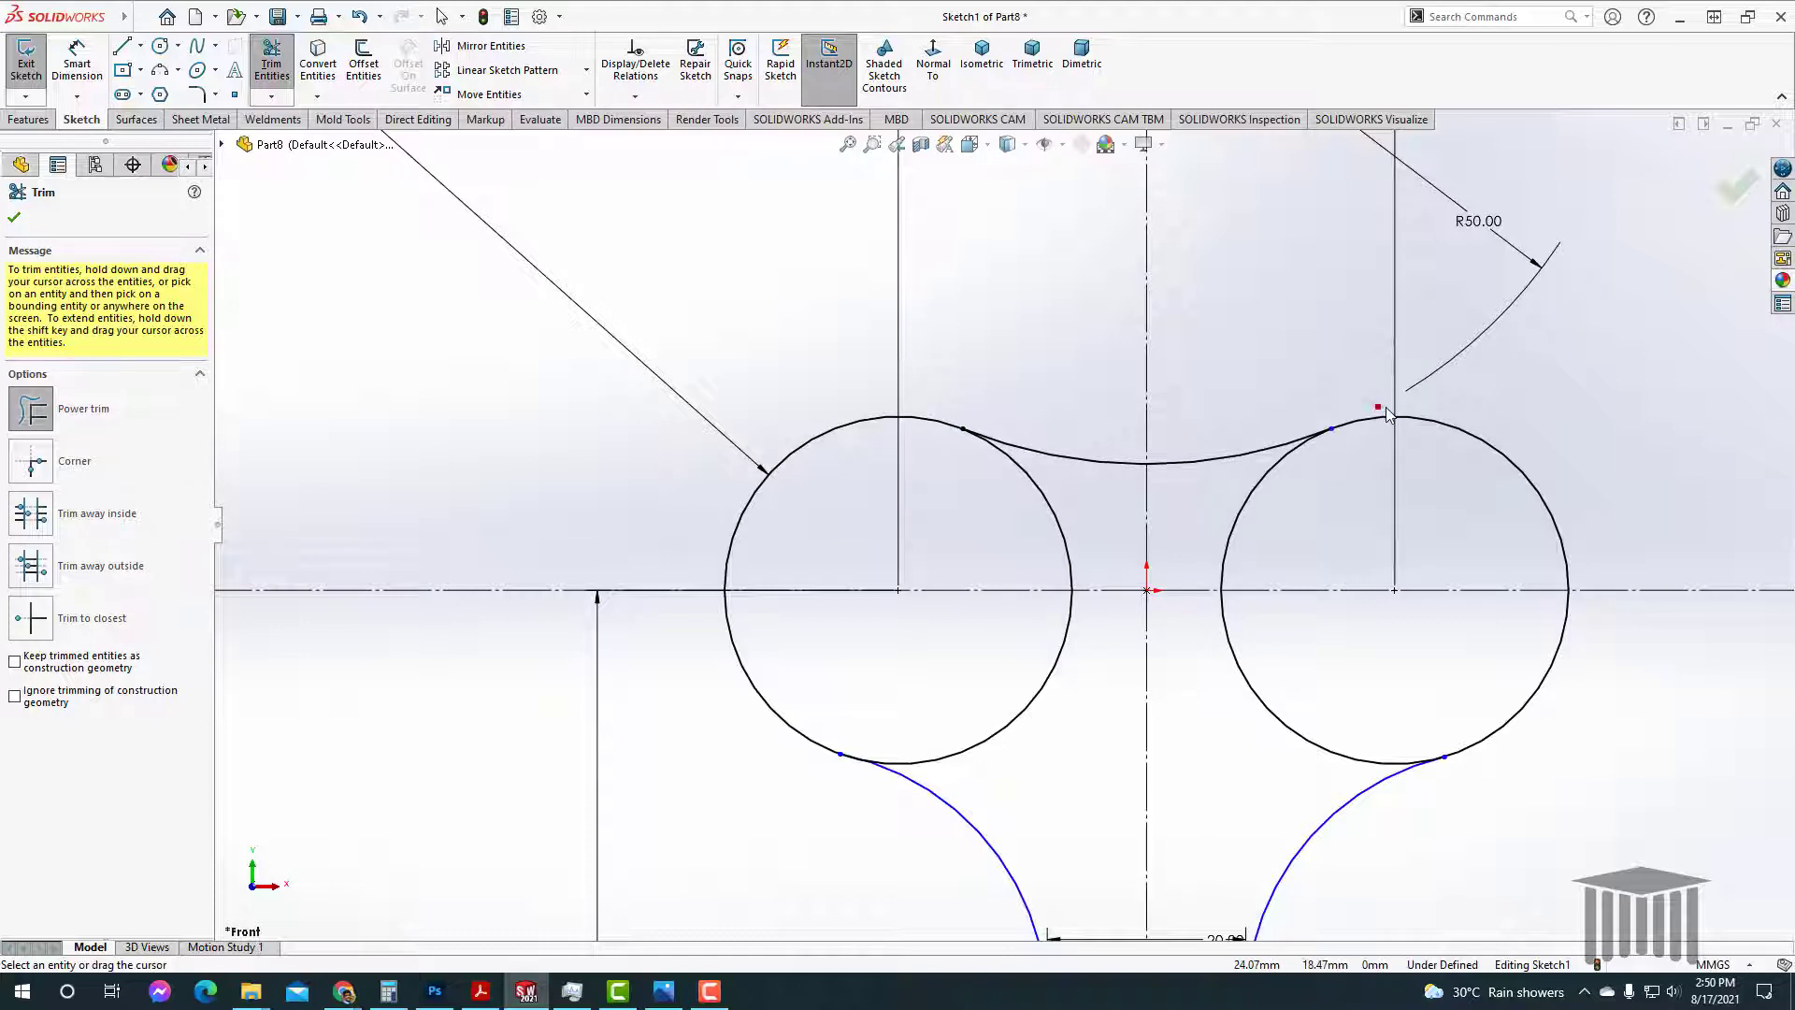
drag(1386, 408, 1343, 380)
scroll(1108, 579, down, 2)
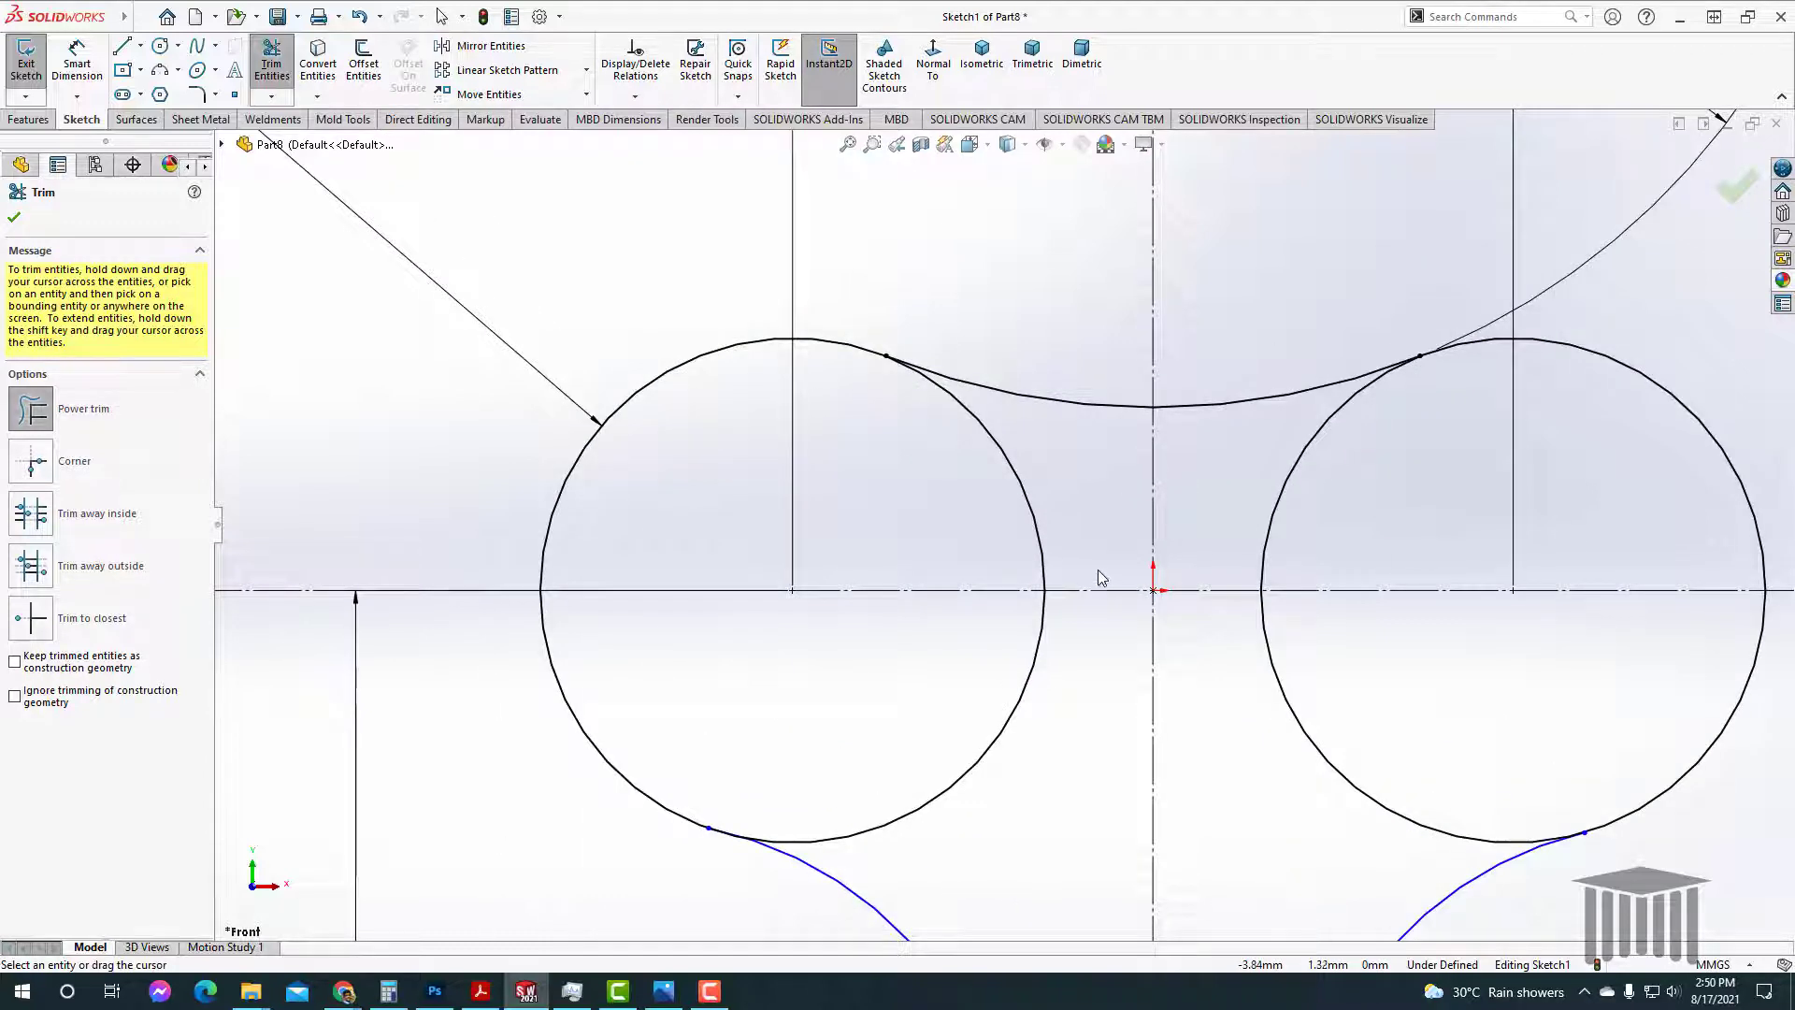
scroll(1001, 524, up, 3)
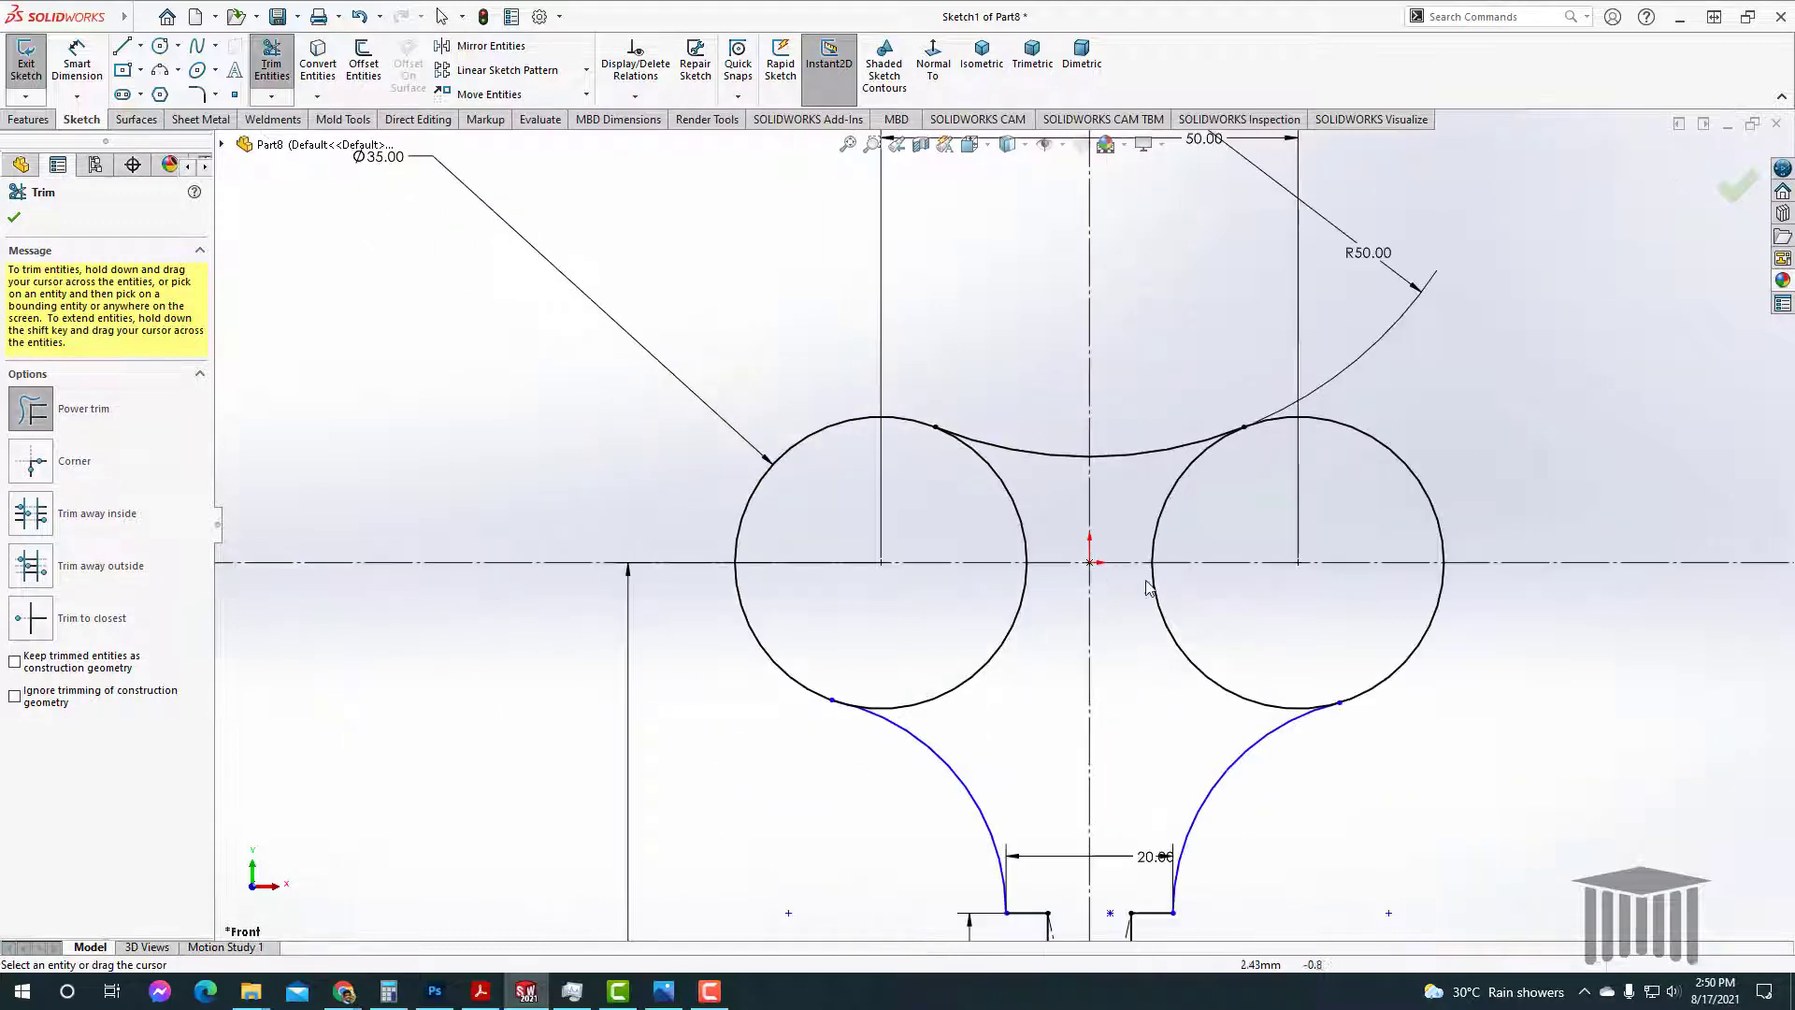
click(23, 225)
Step: Make the lower right arc tangent to the right circle and the lower left arc tangent to the left circle
click(1312, 722)
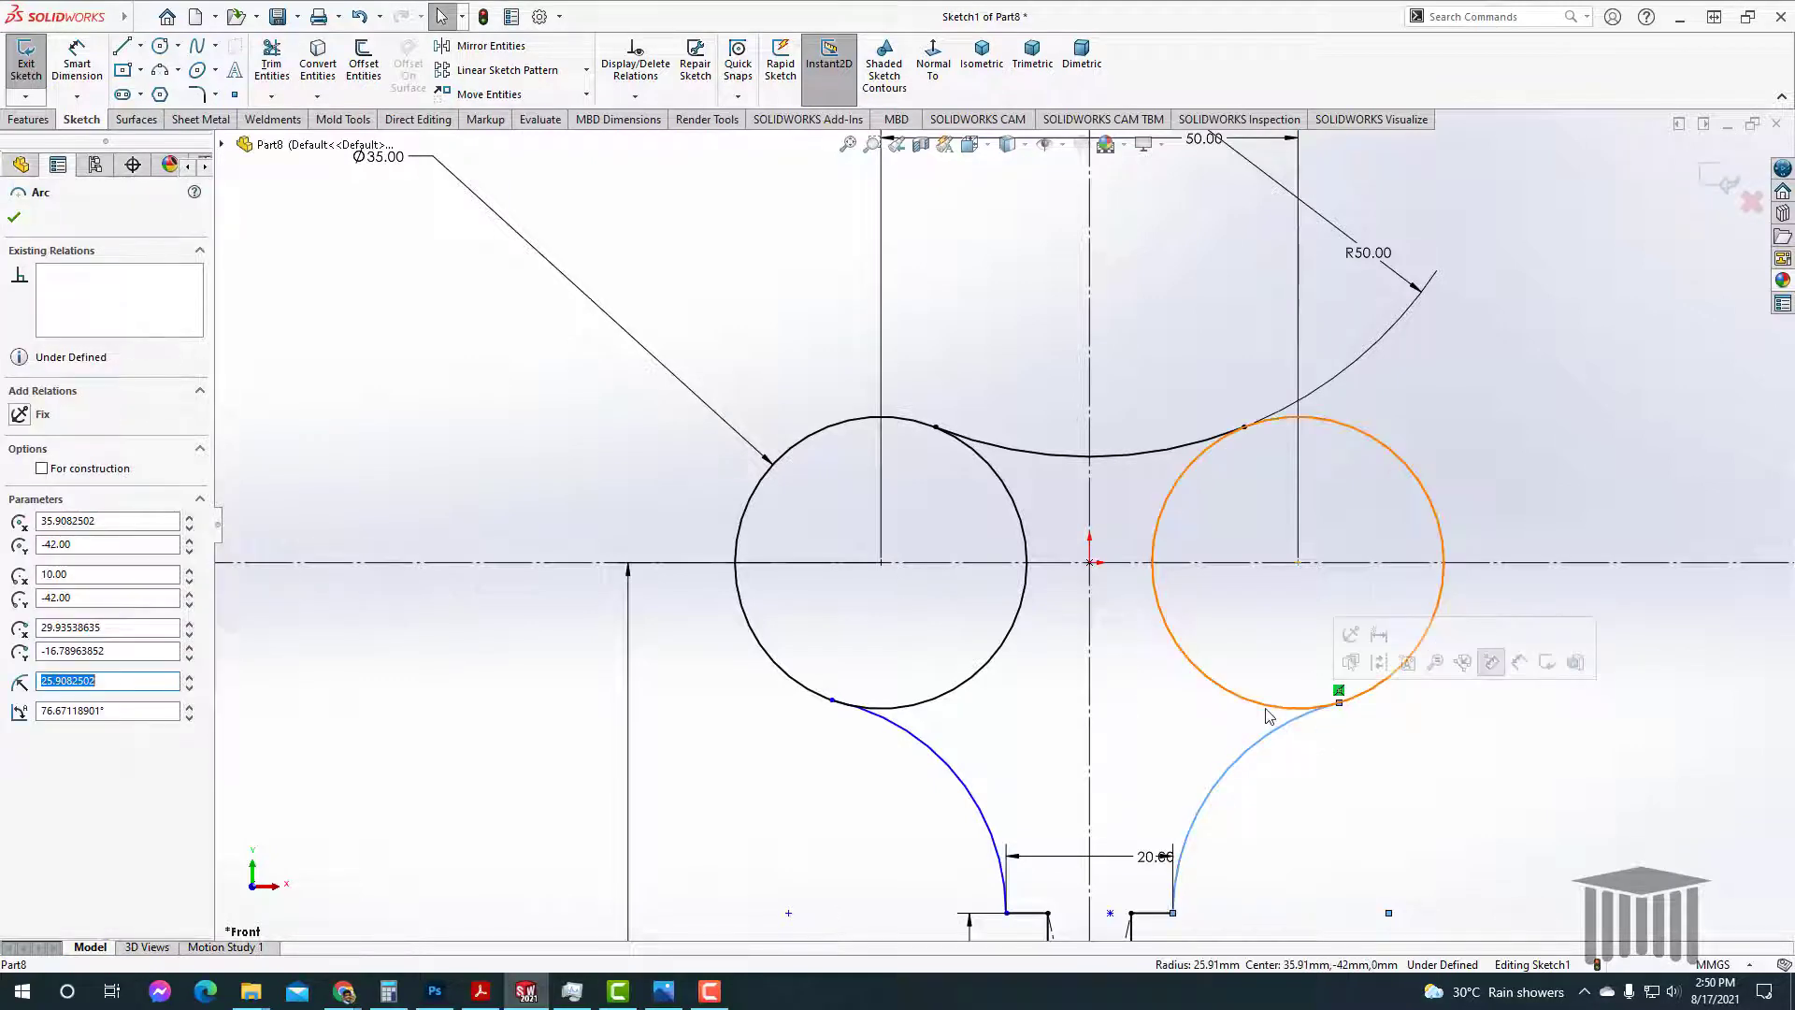
ctrl+click(1273, 710)
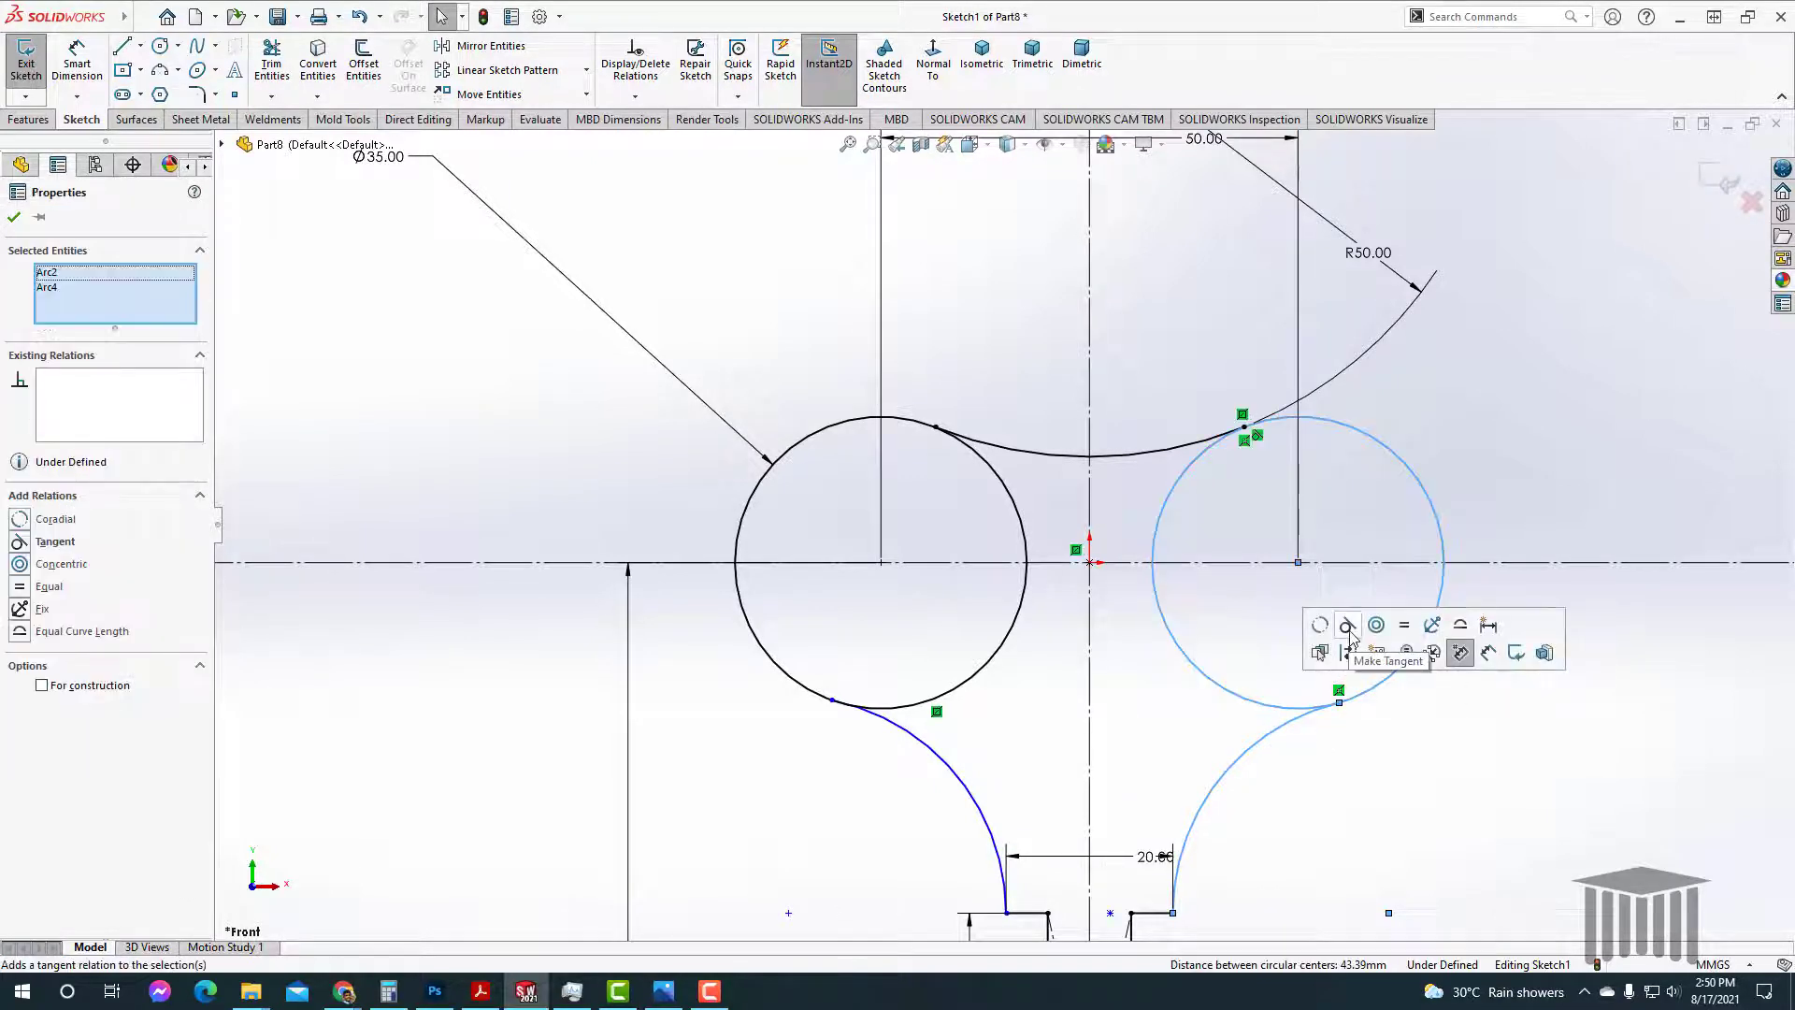
click(1347, 627)
click(932, 756)
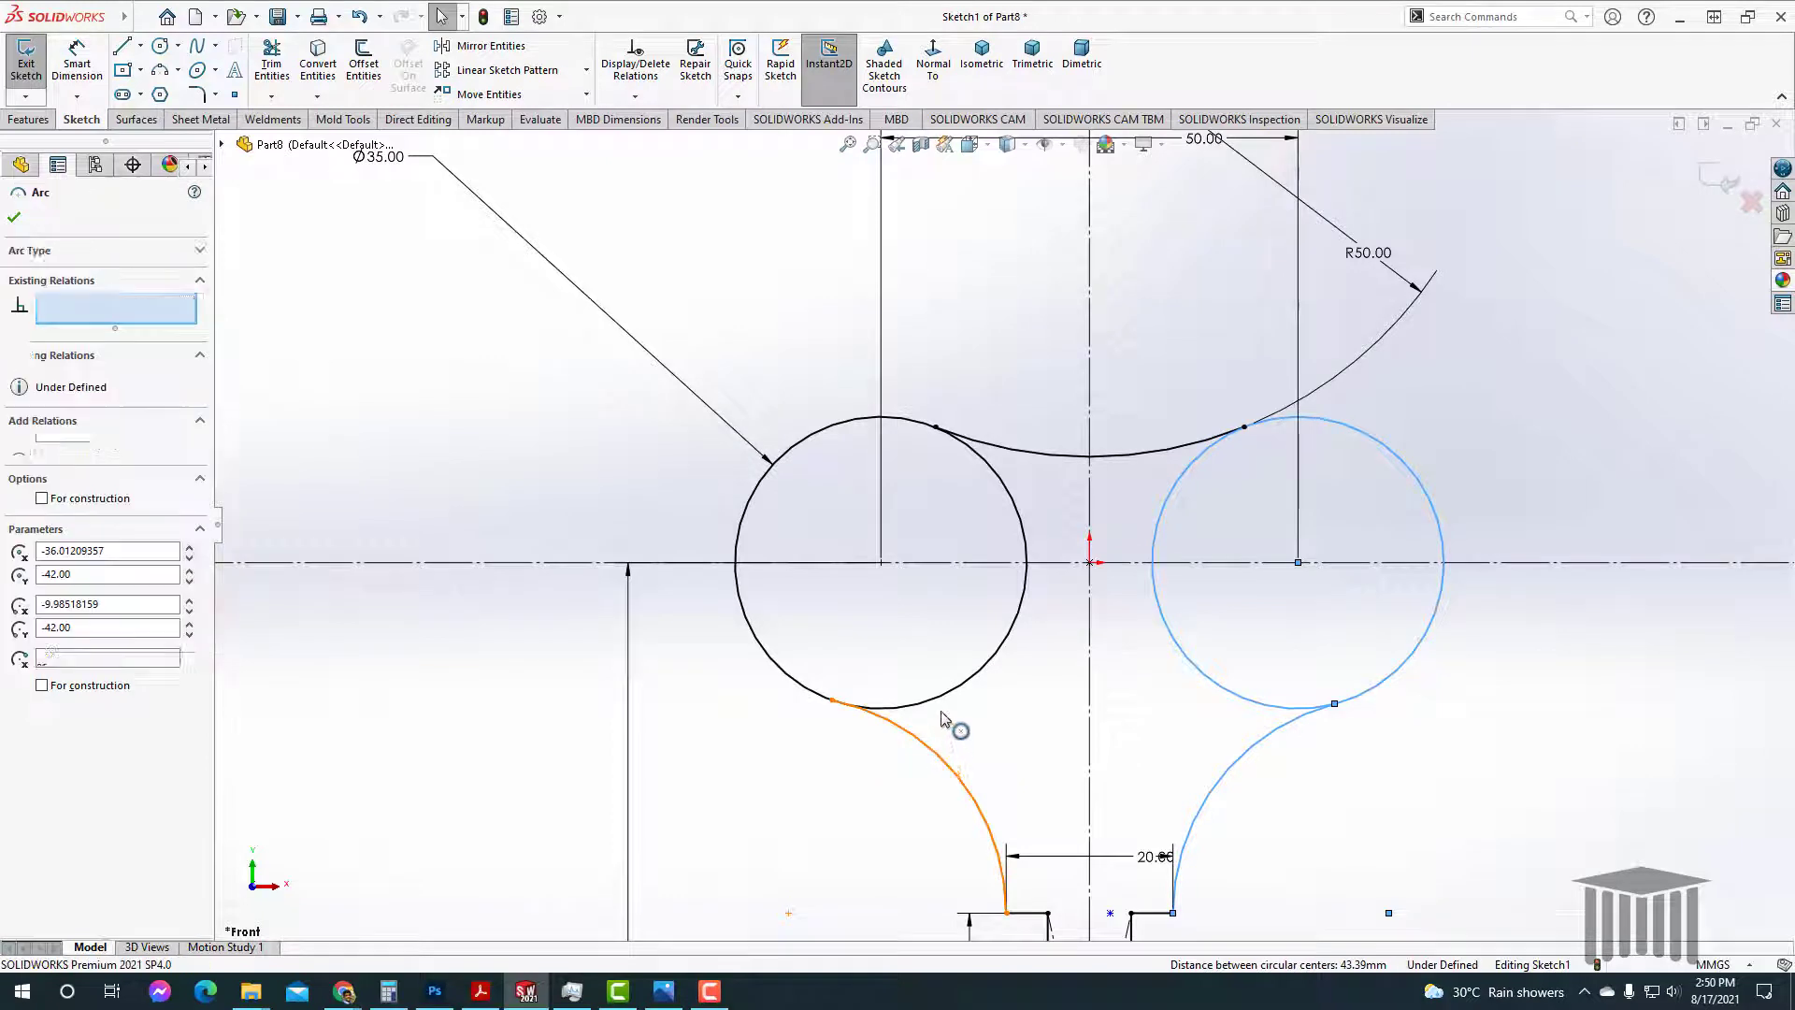
ctrl+click(961, 695)
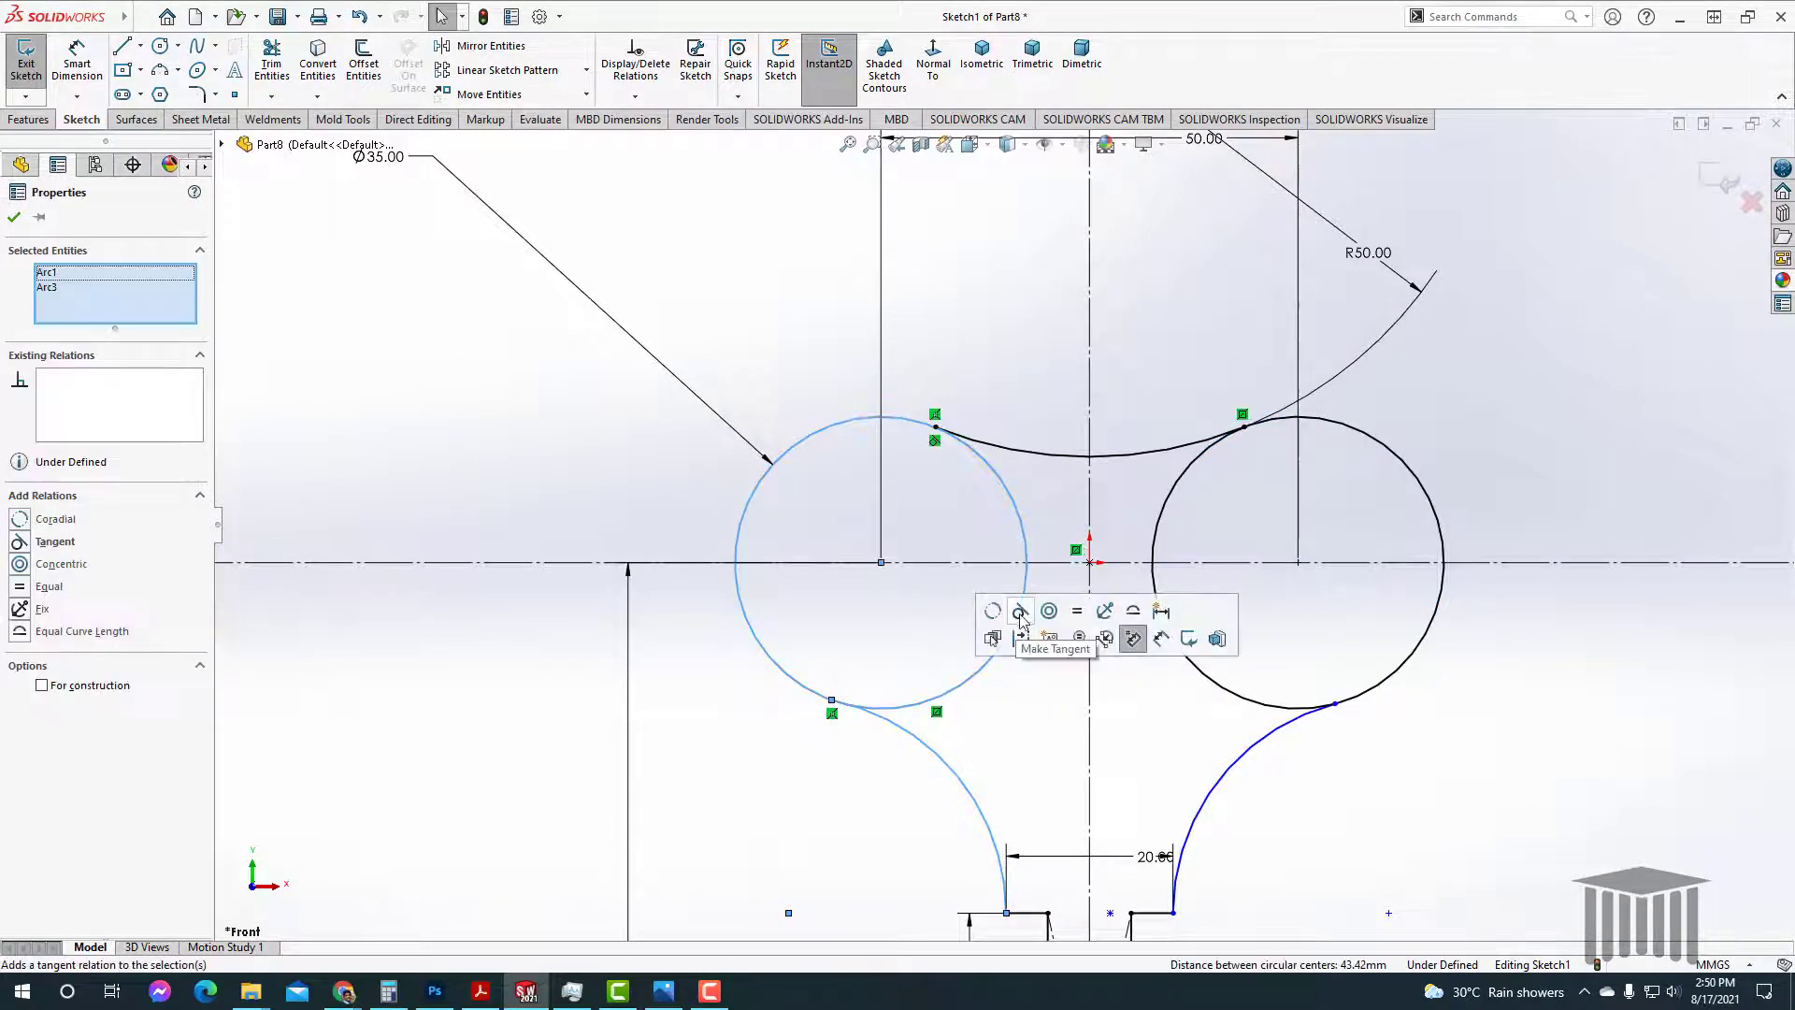
click(1134, 639)
click(1431, 715)
Step: Apply an equal relation between the two lower arcs that join the circles to the shoulders
scroll(842, 523, up, 3)
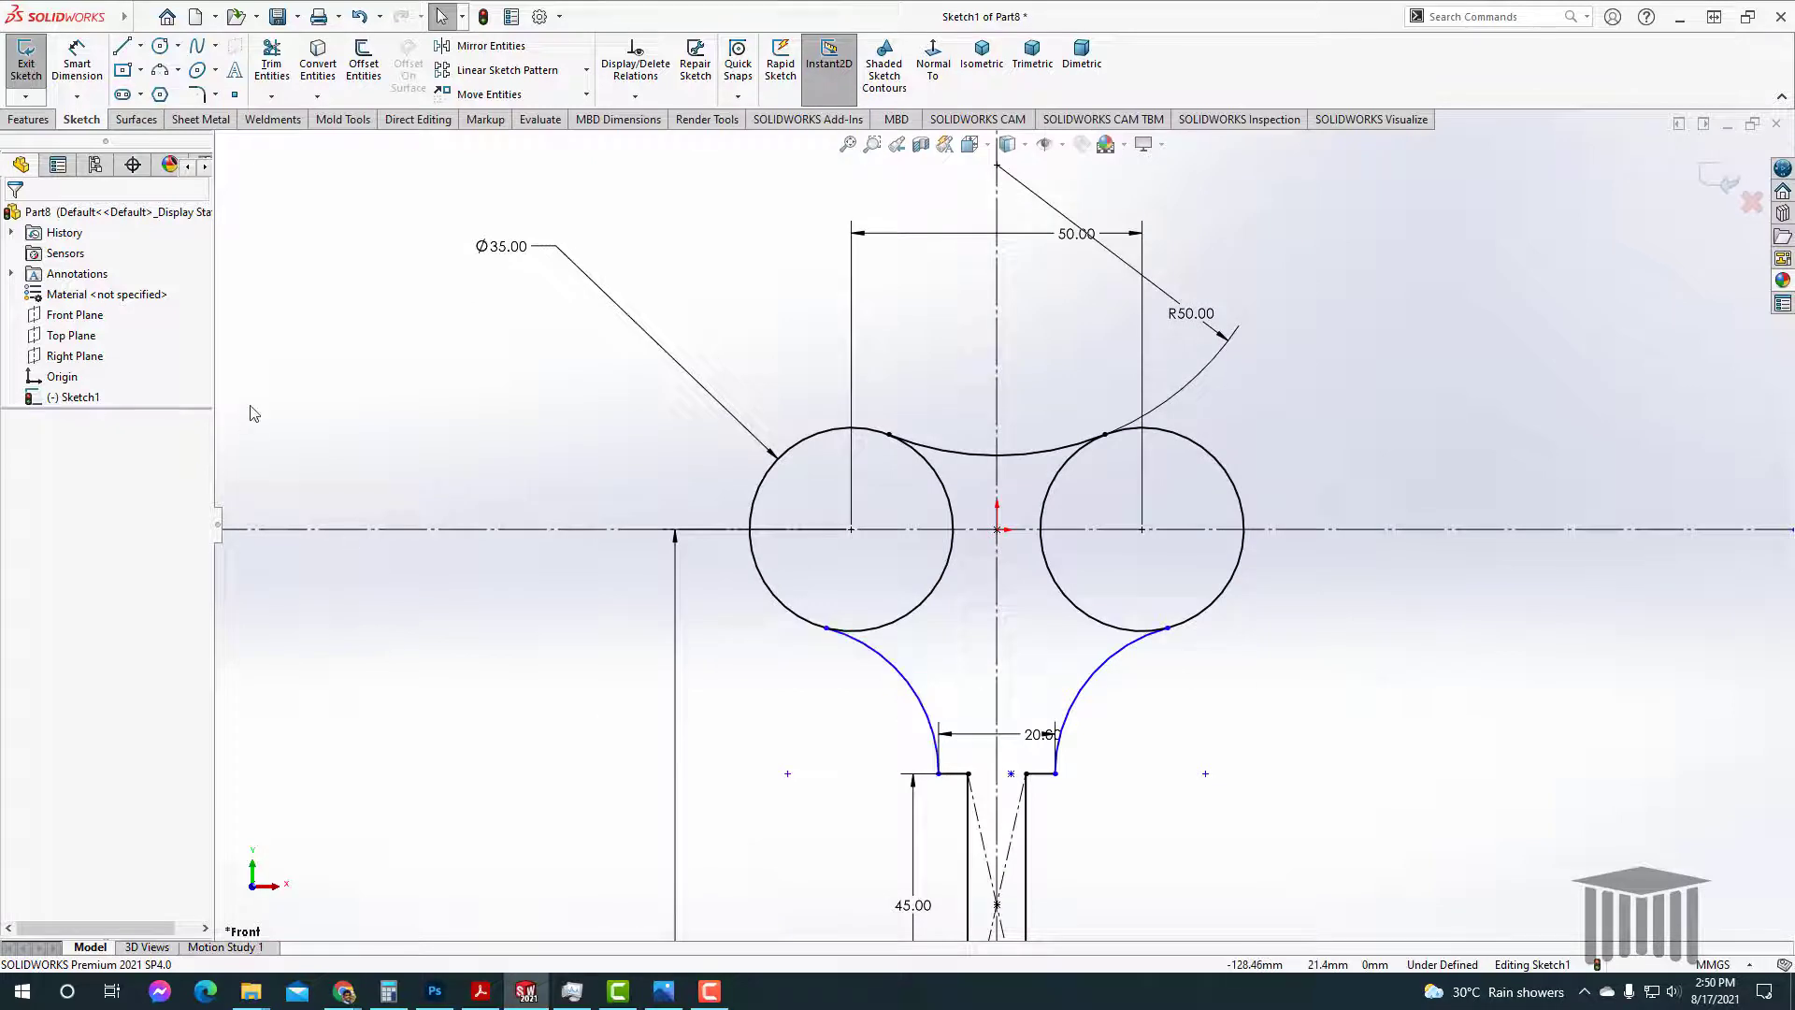
click(909, 689)
ctrl+click(1097, 675)
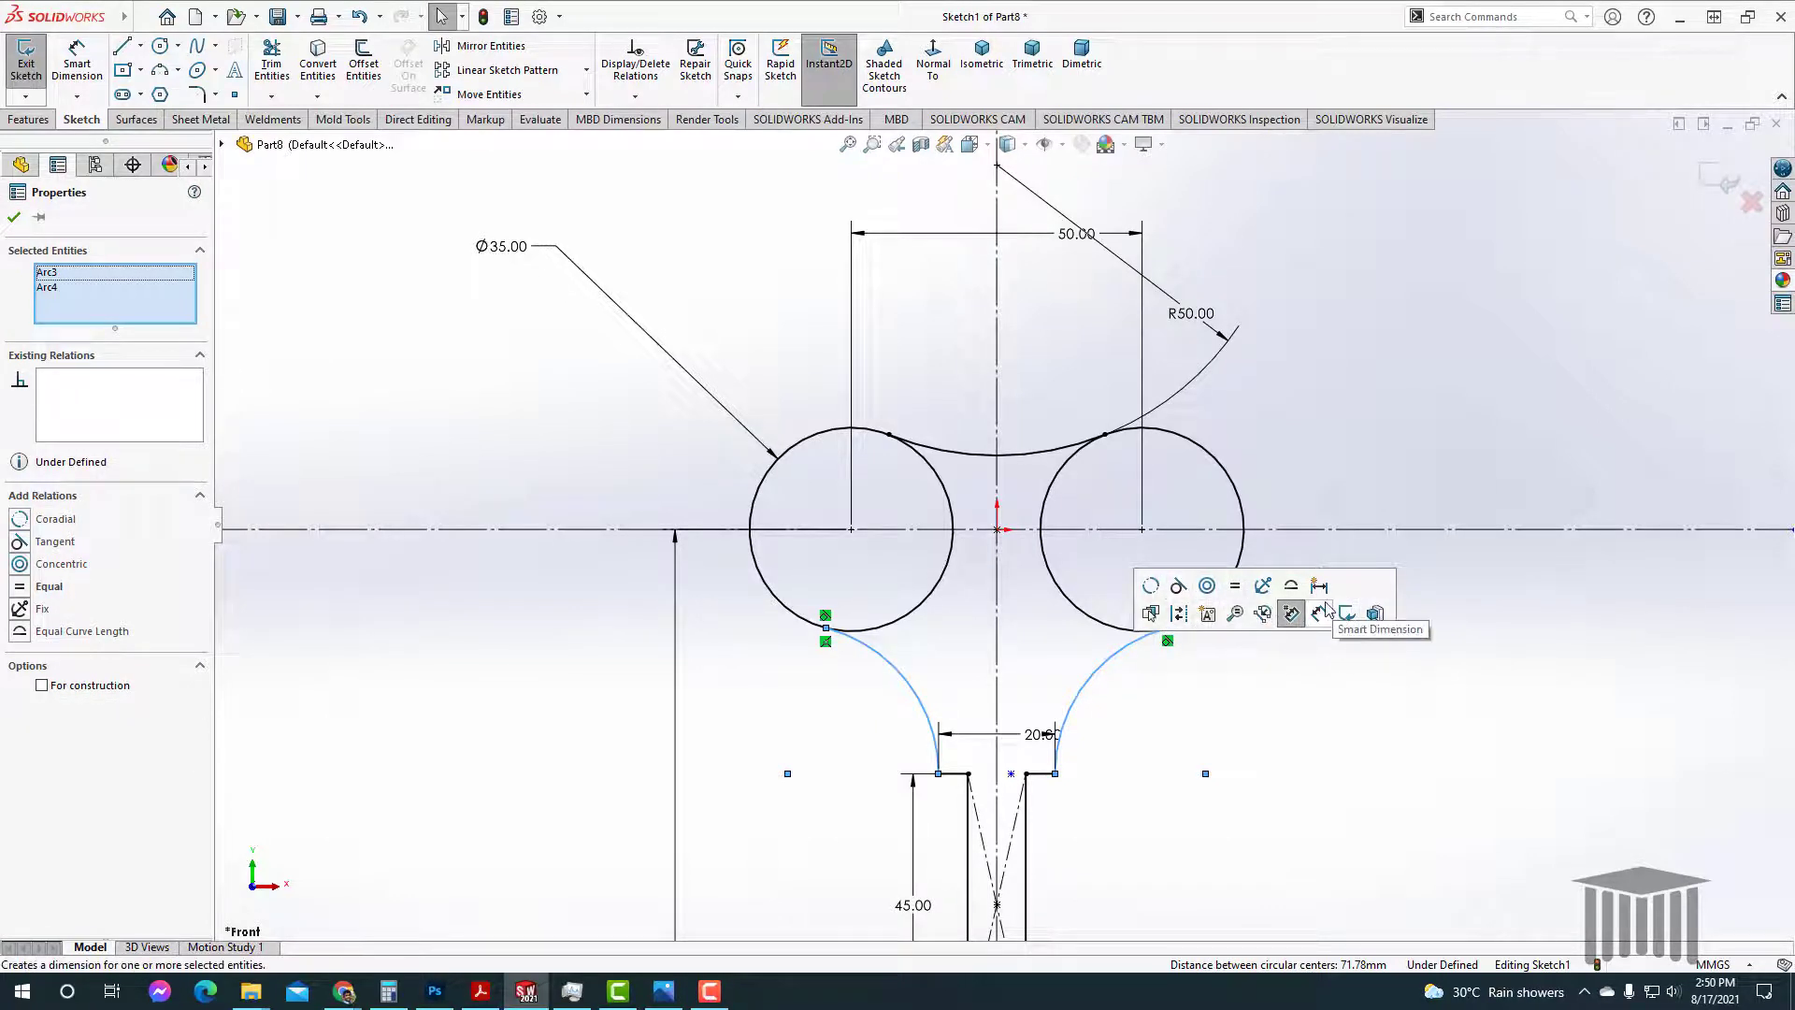
click(1236, 587)
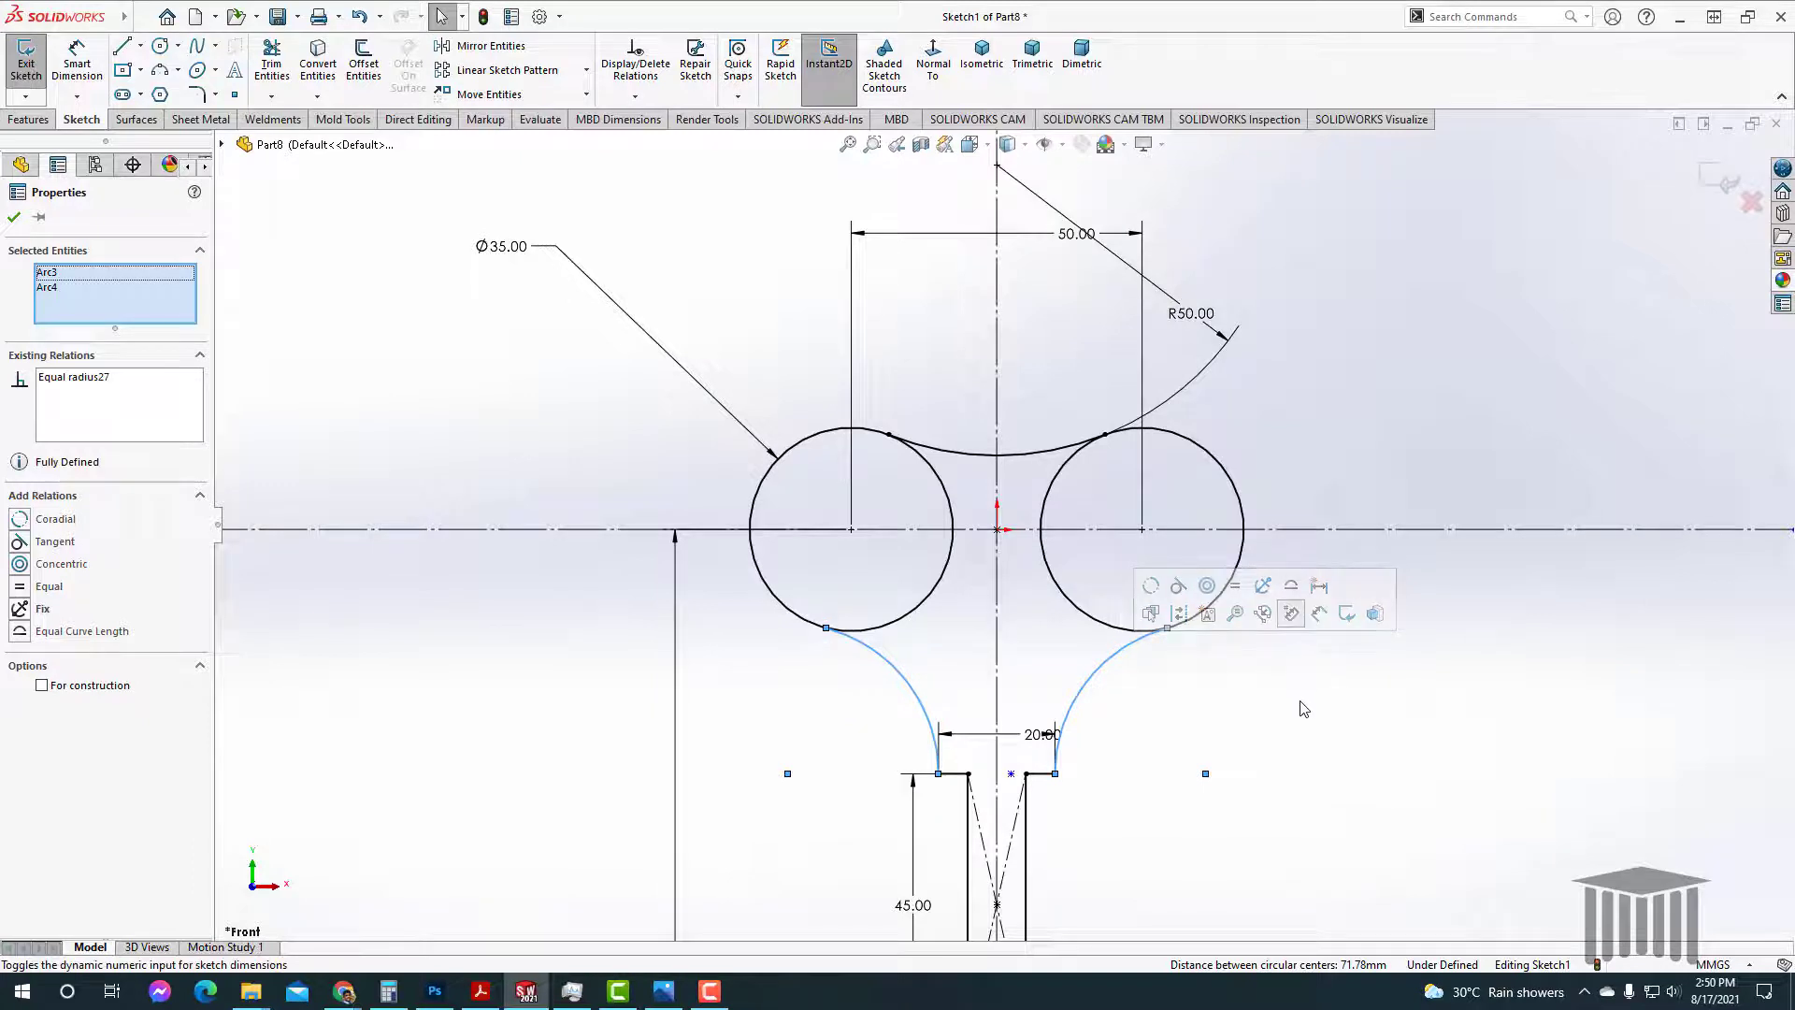
click(1300, 703)
Step: Sketch a circle about 14.8 mm in diameter at the center of the left 35 mm circle
key(f)
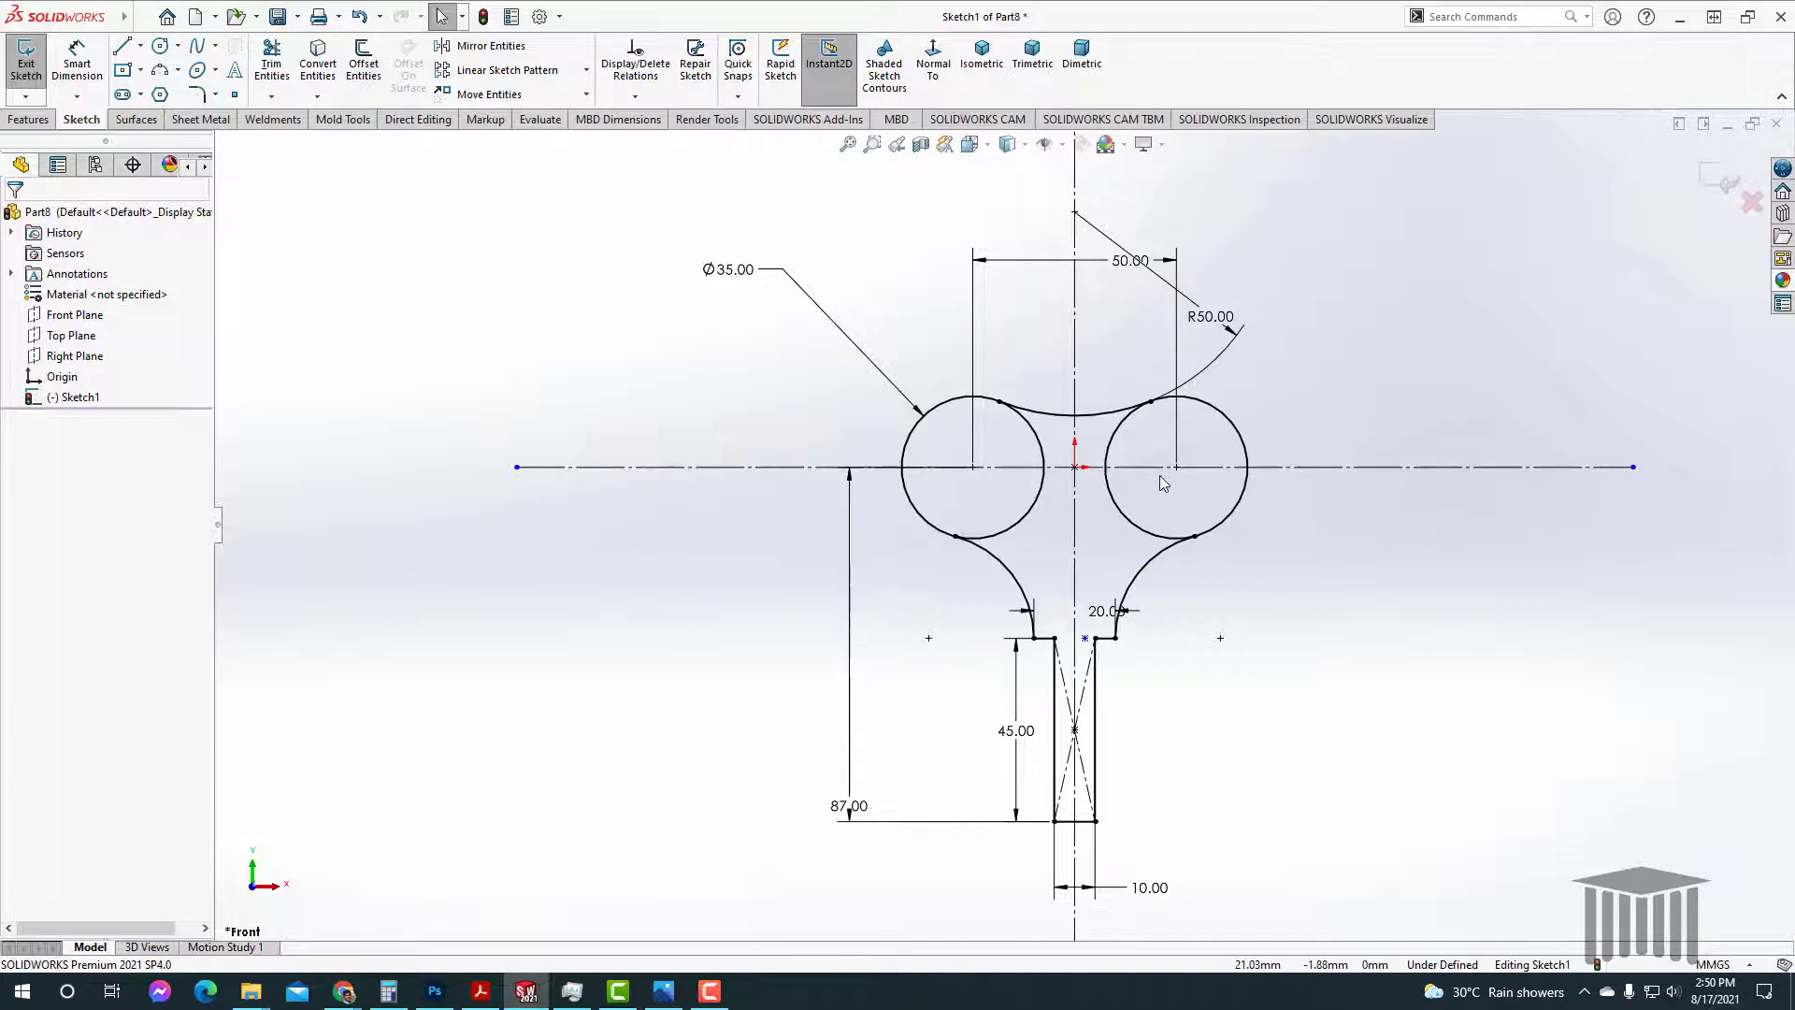
click(160, 47)
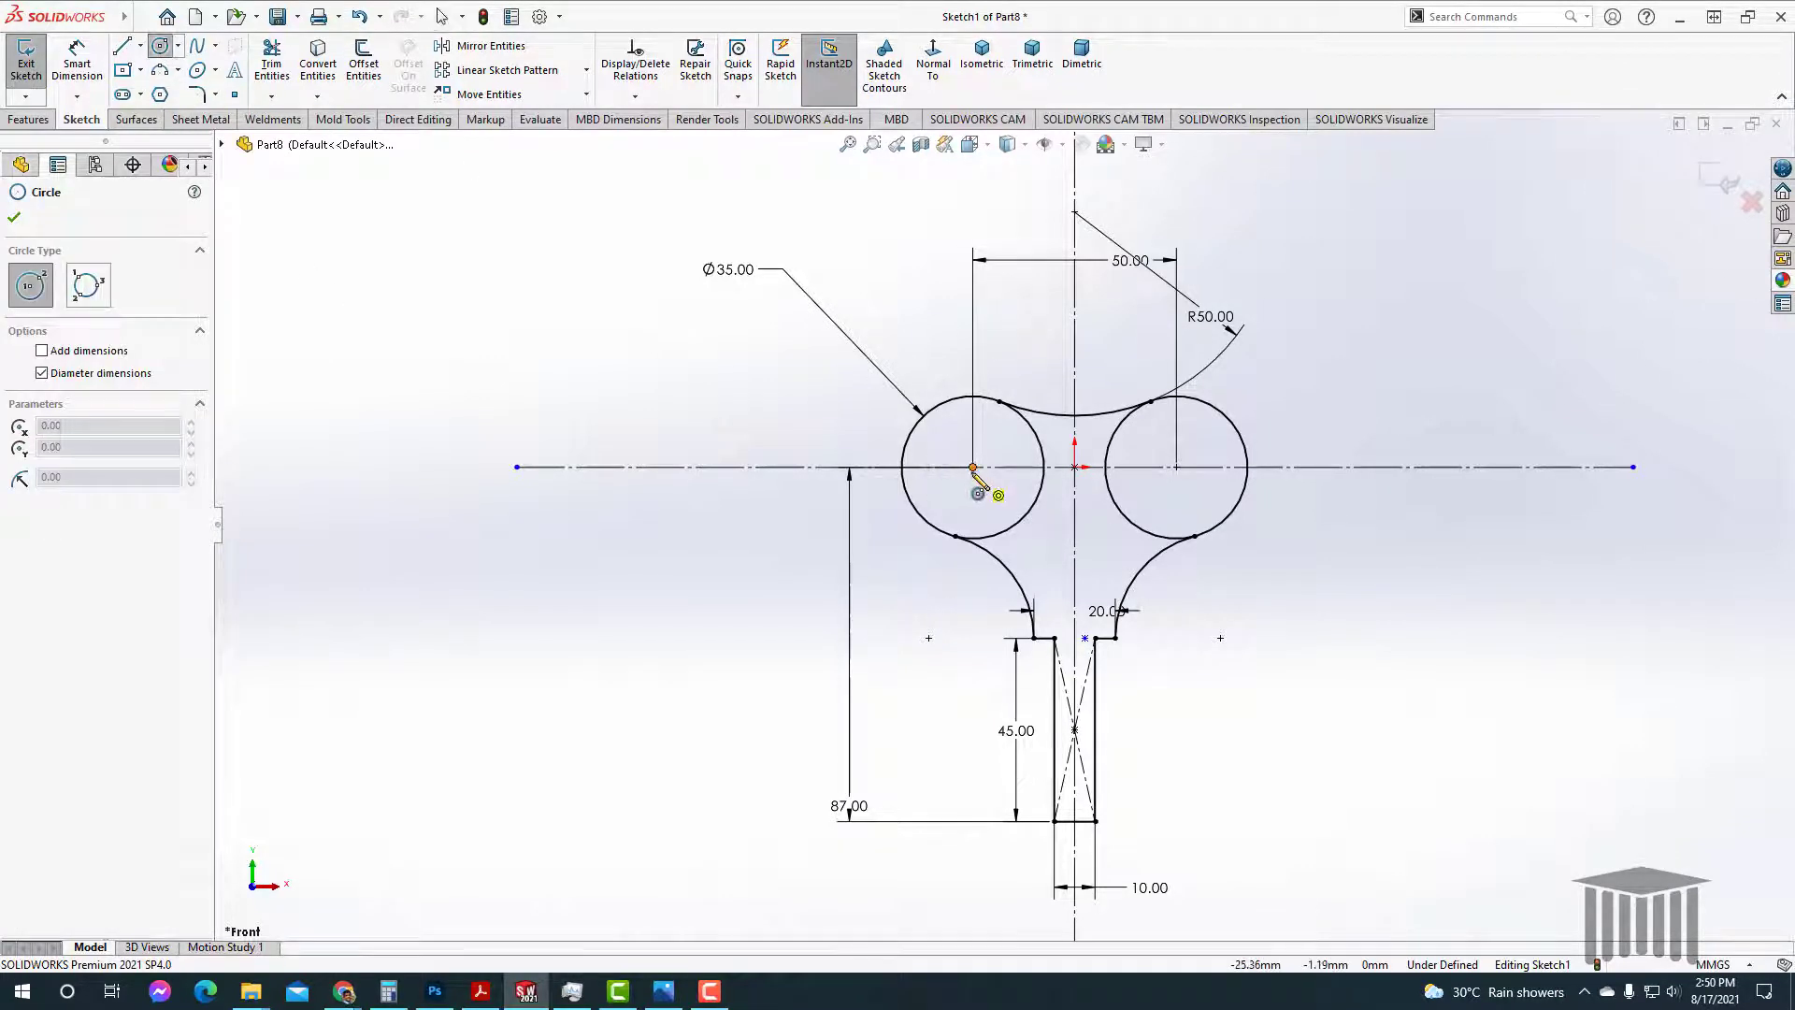
click(972, 467)
click(981, 505)
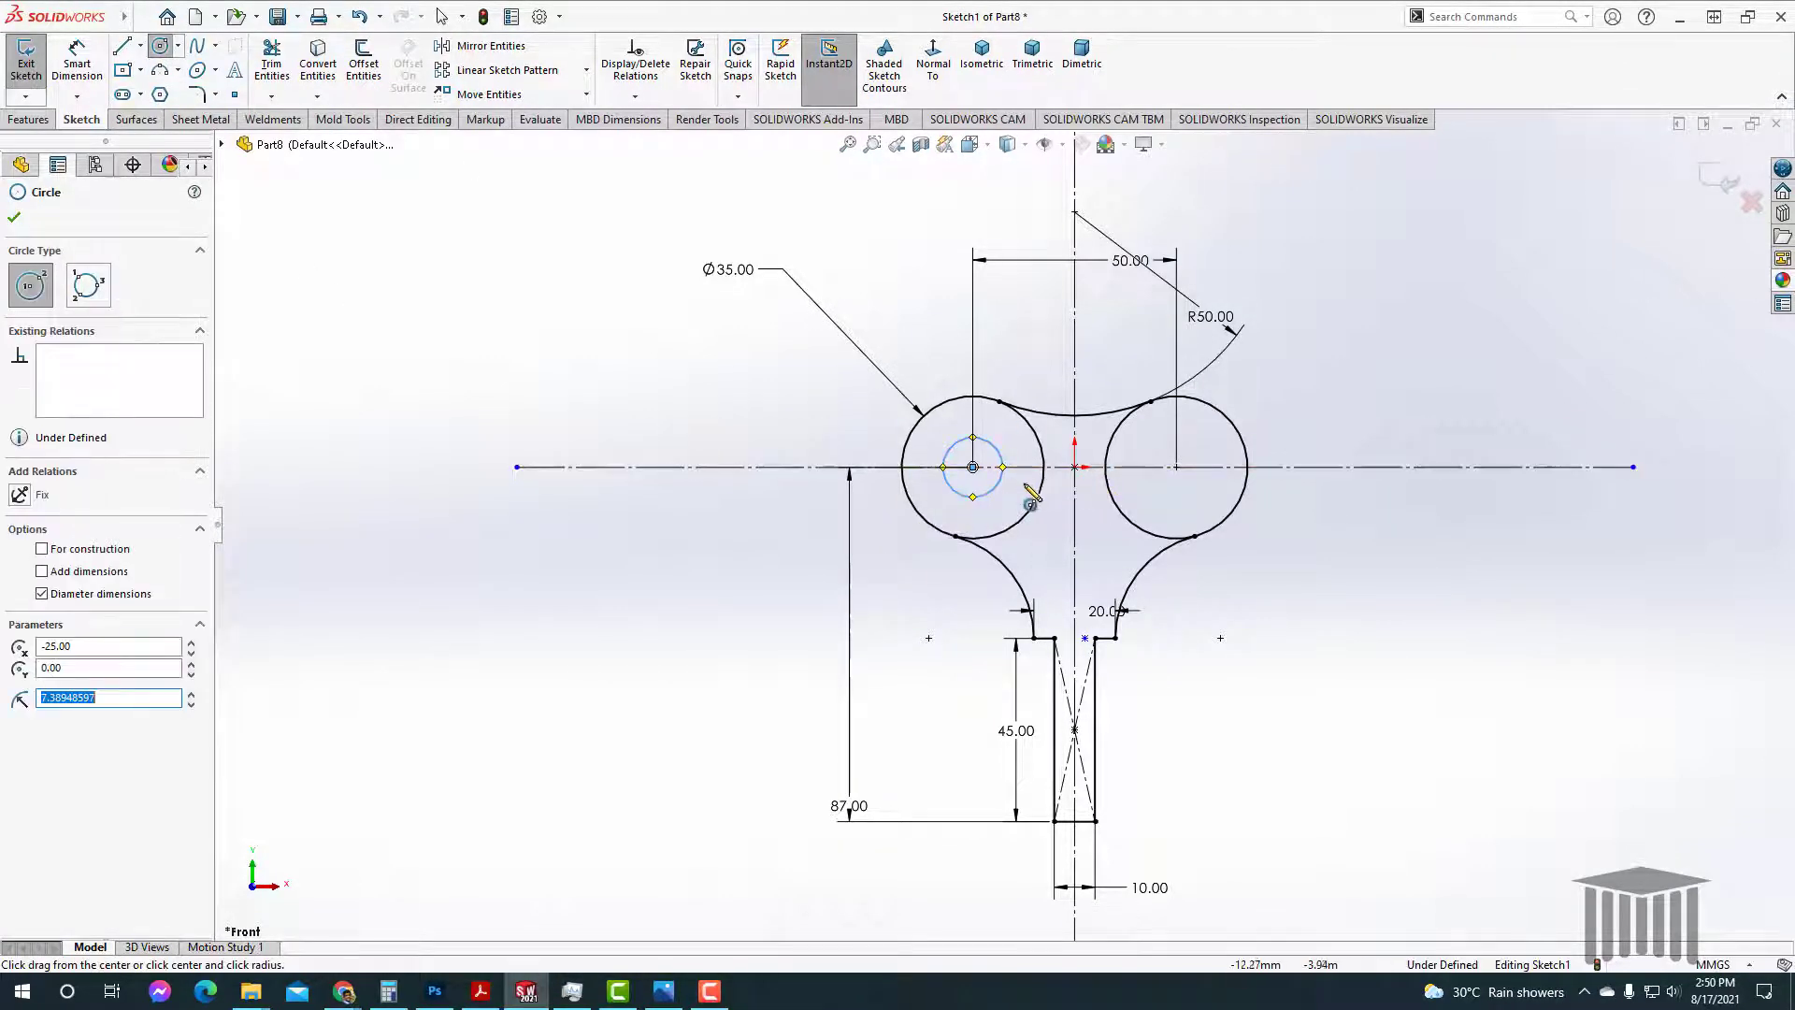
click(16, 219)
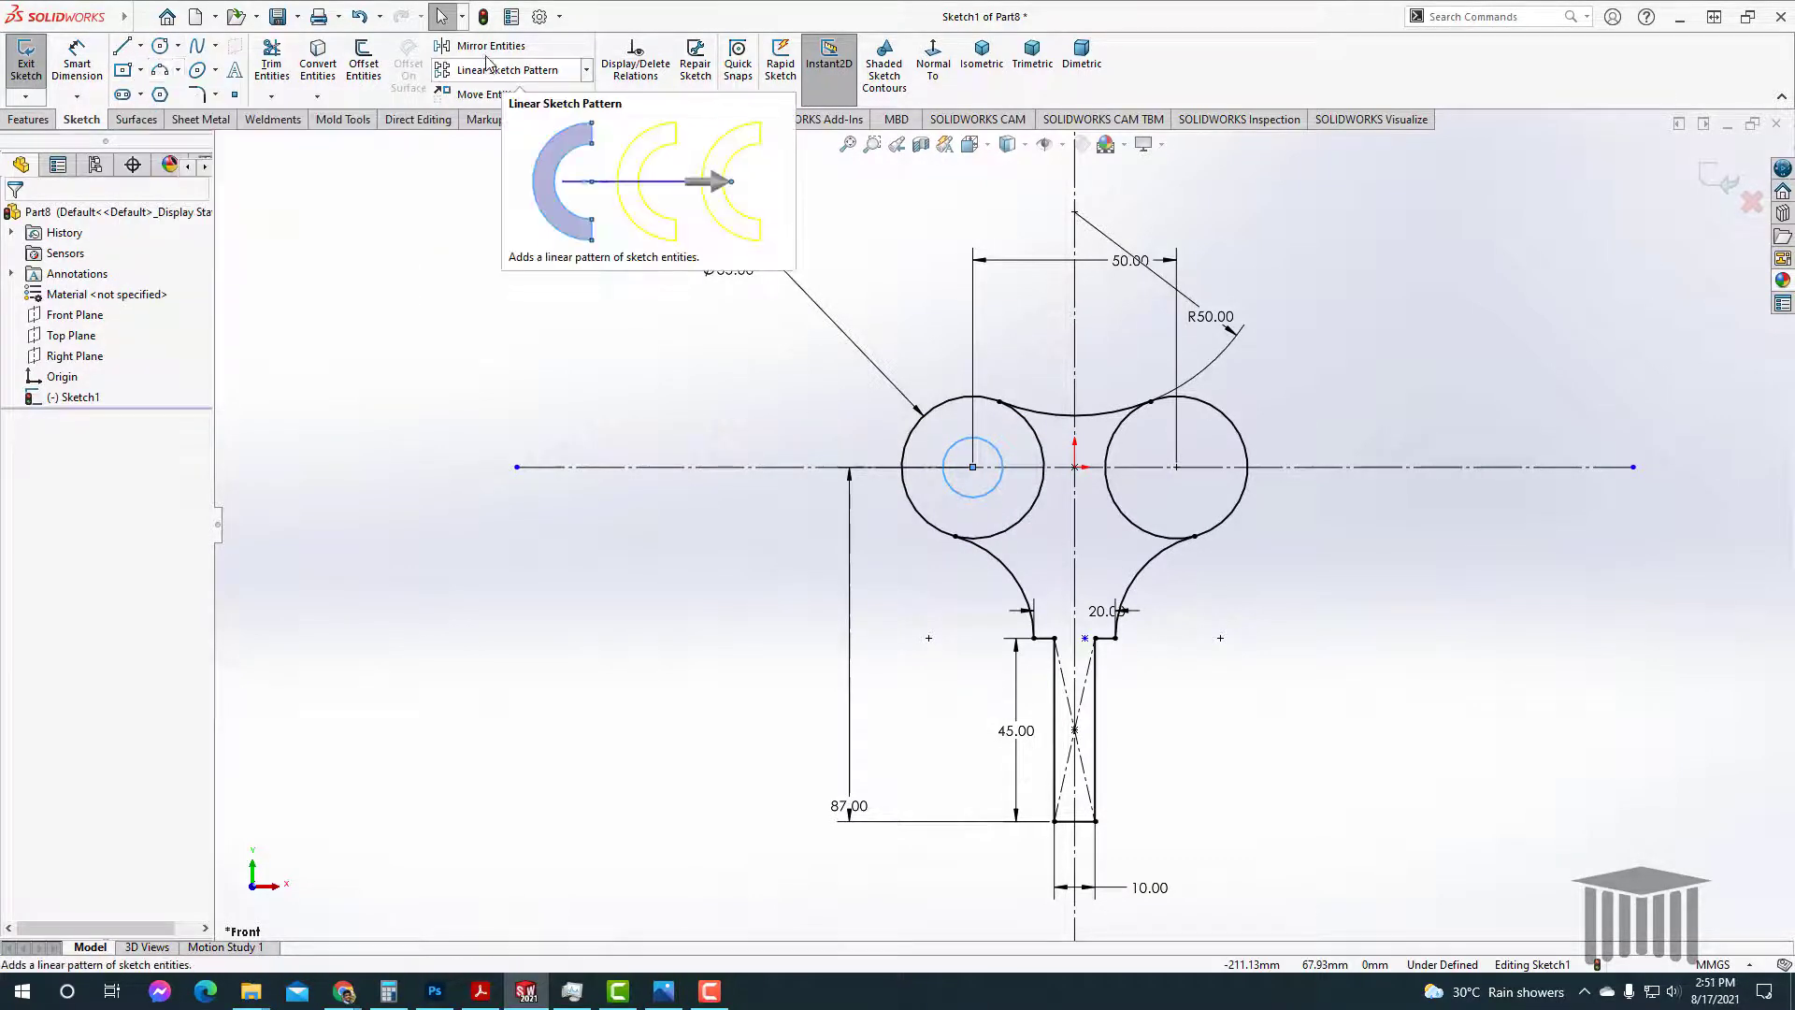
Step: Dimension the inner circle's diameter as 20 mm
click(77, 50)
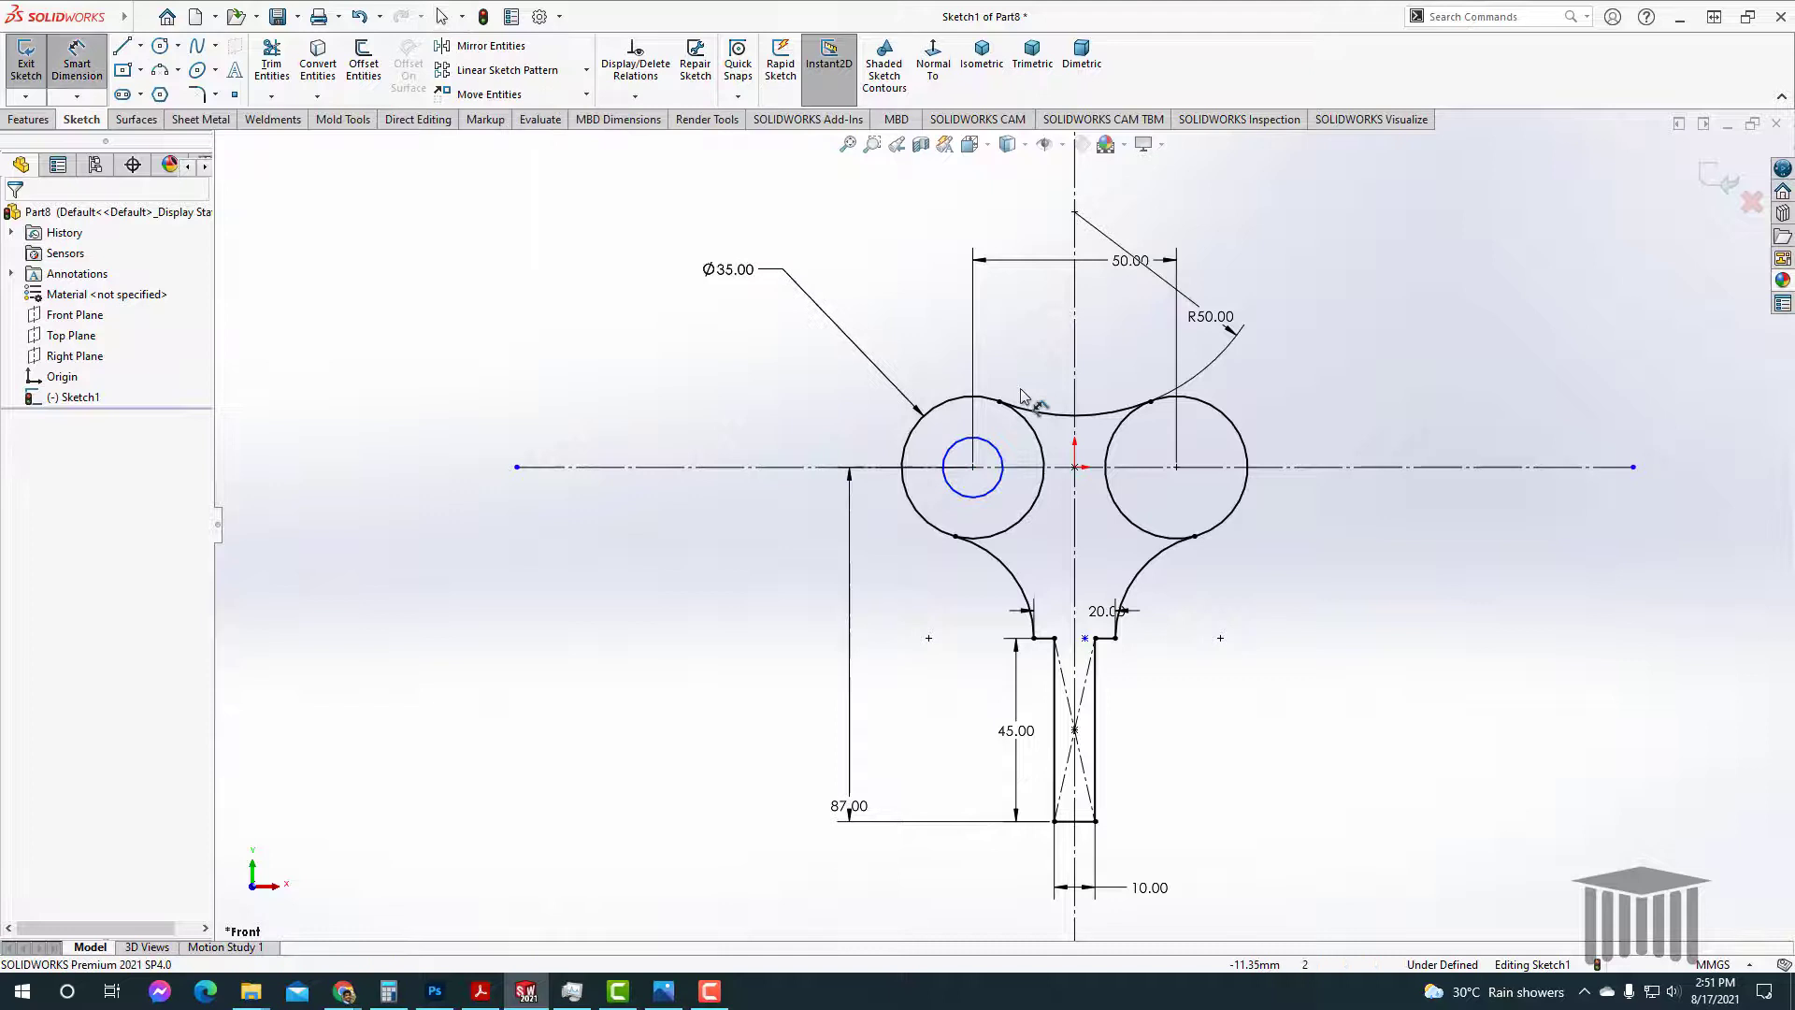
click(957, 447)
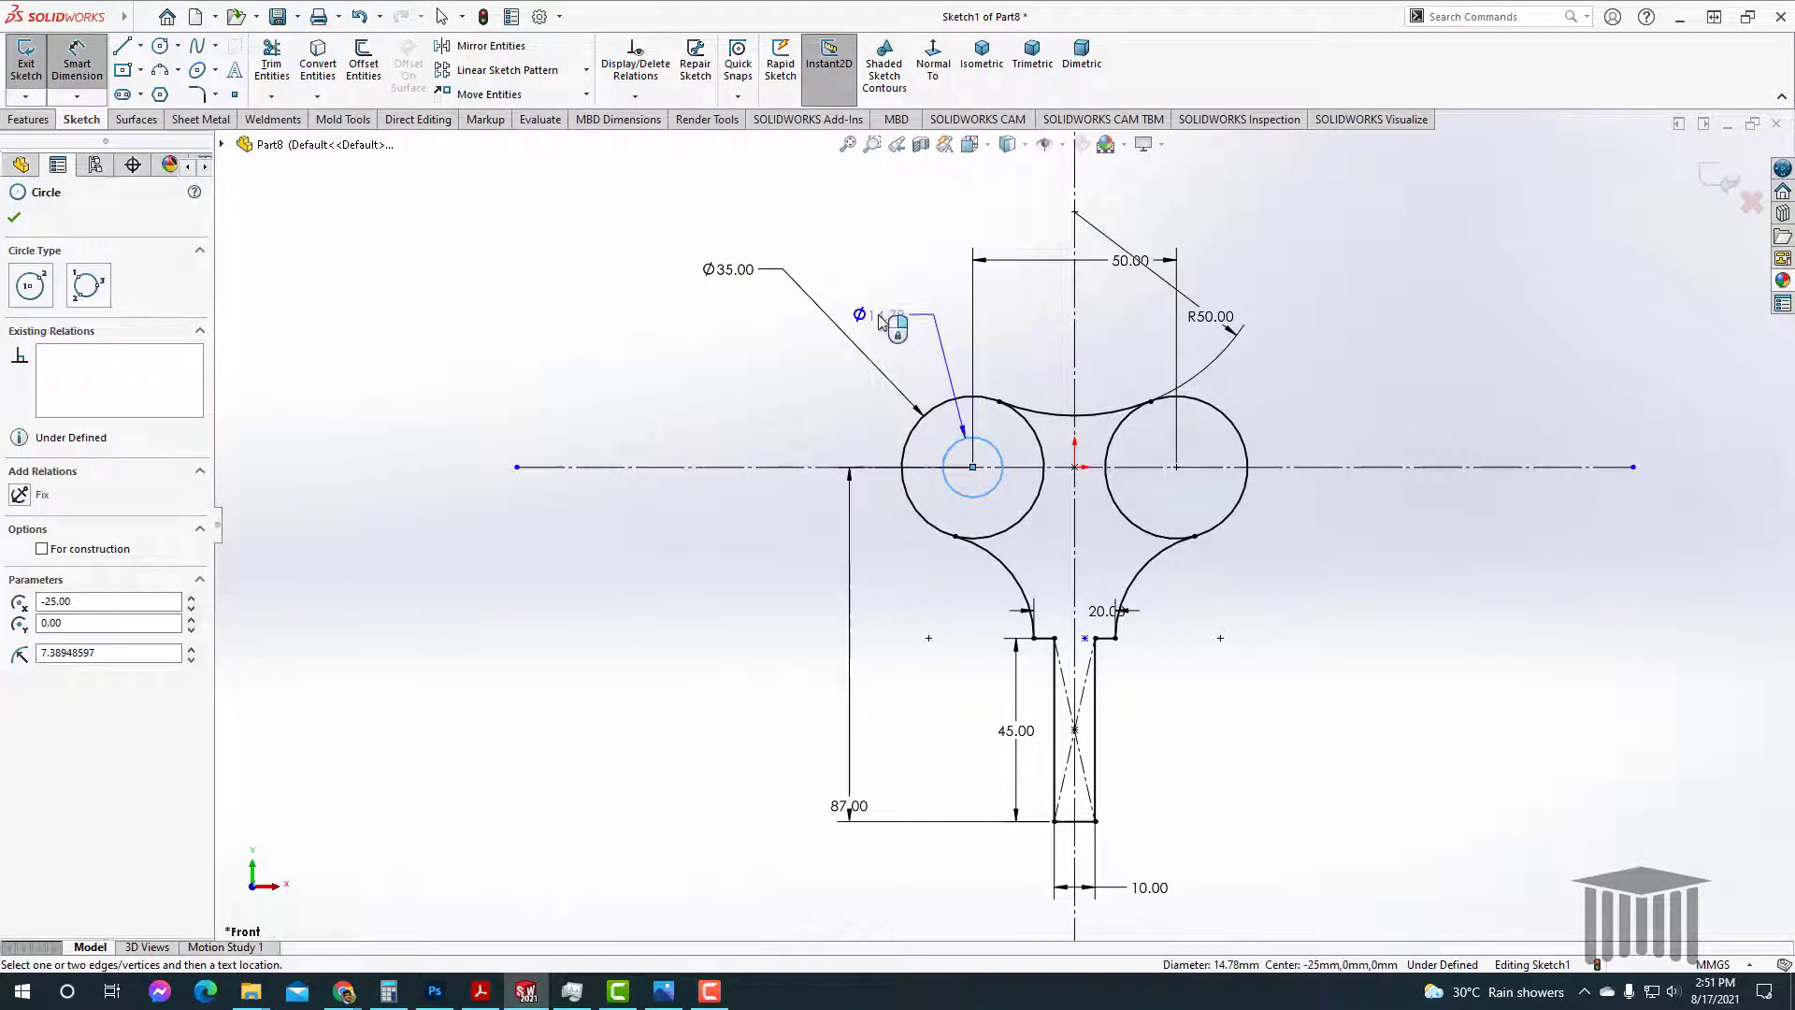
click(881, 321)
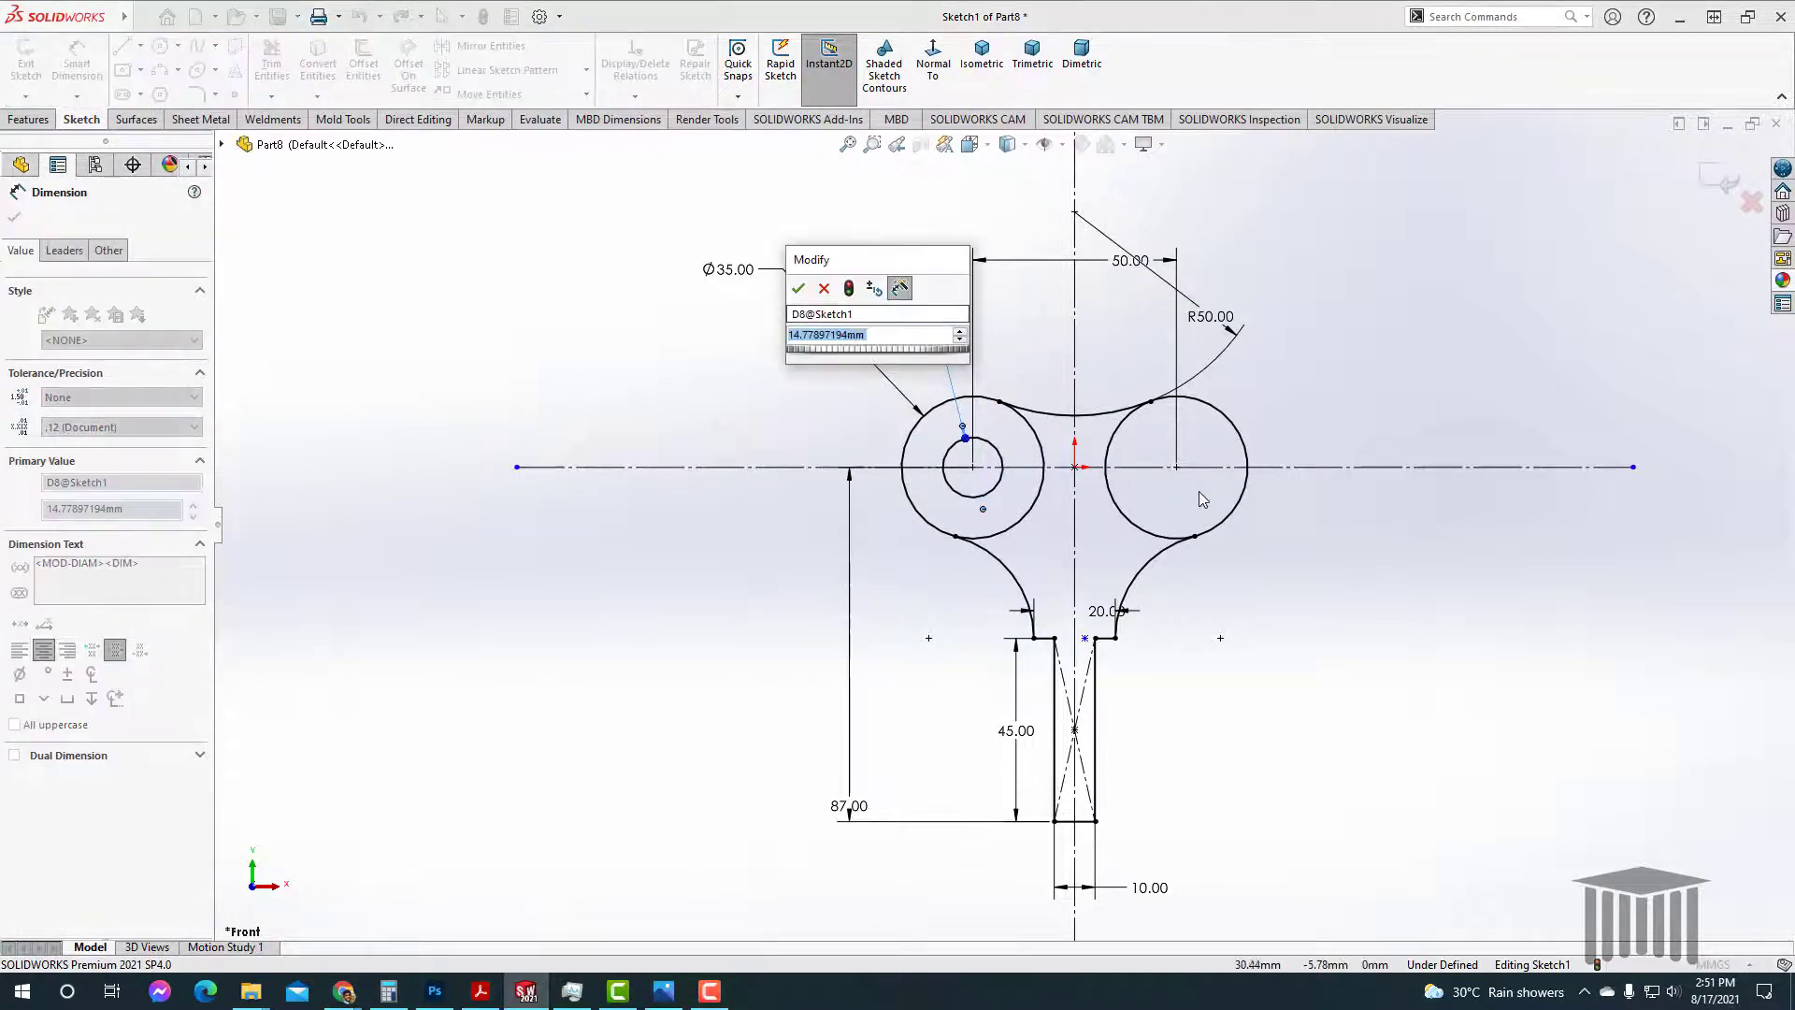
text(20)
key(Return)
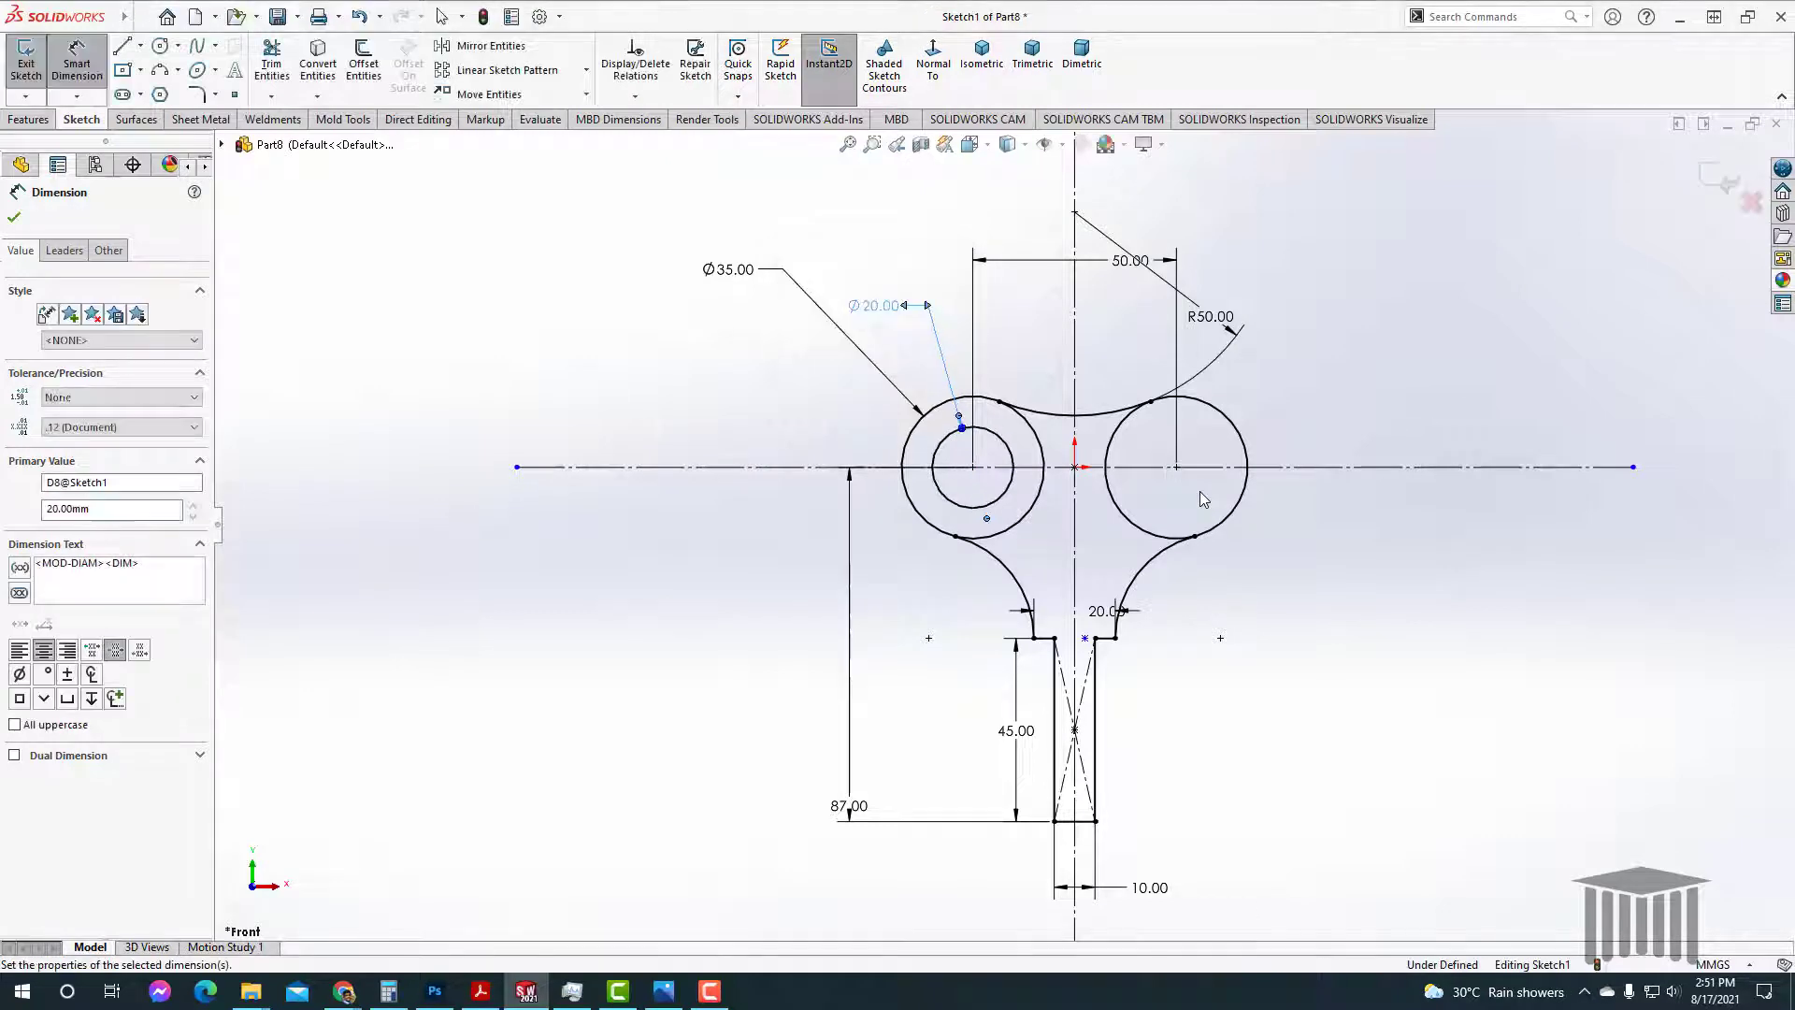
click(12, 219)
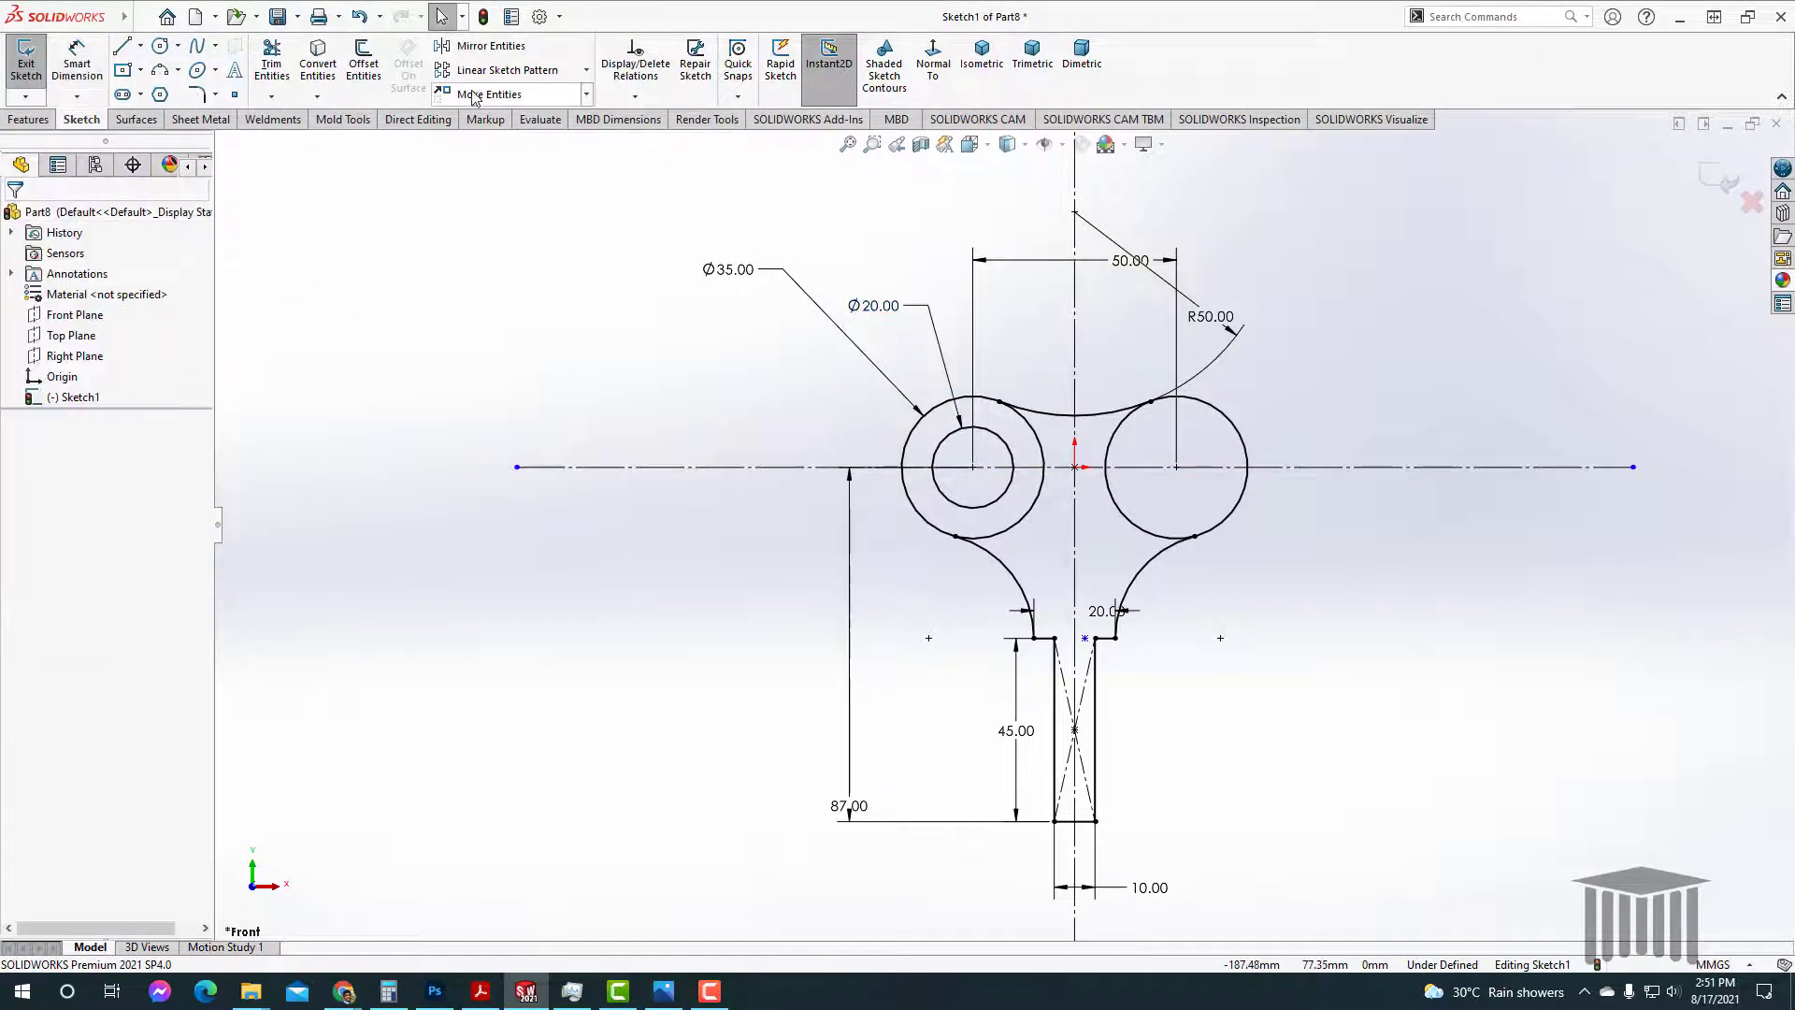
Step: Mirror the left 20 mm circle about the vertical centerline into the right 35 mm circle
click(488, 46)
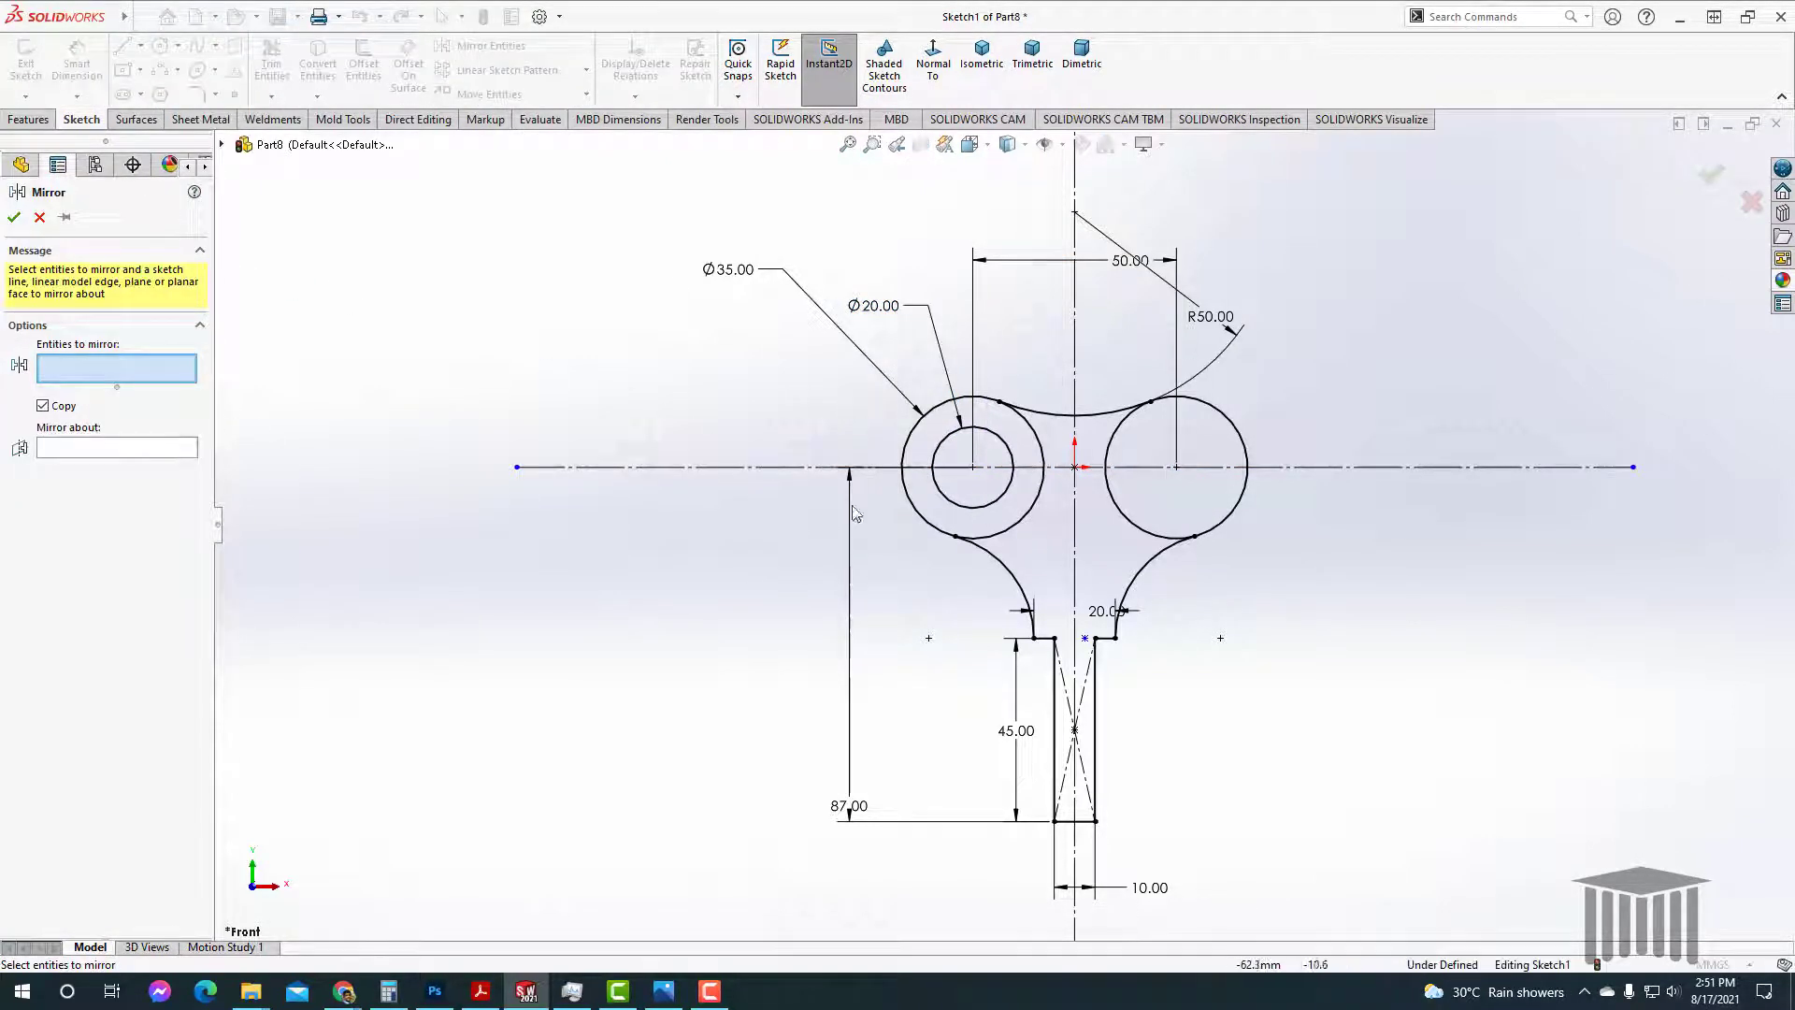
click(977, 507)
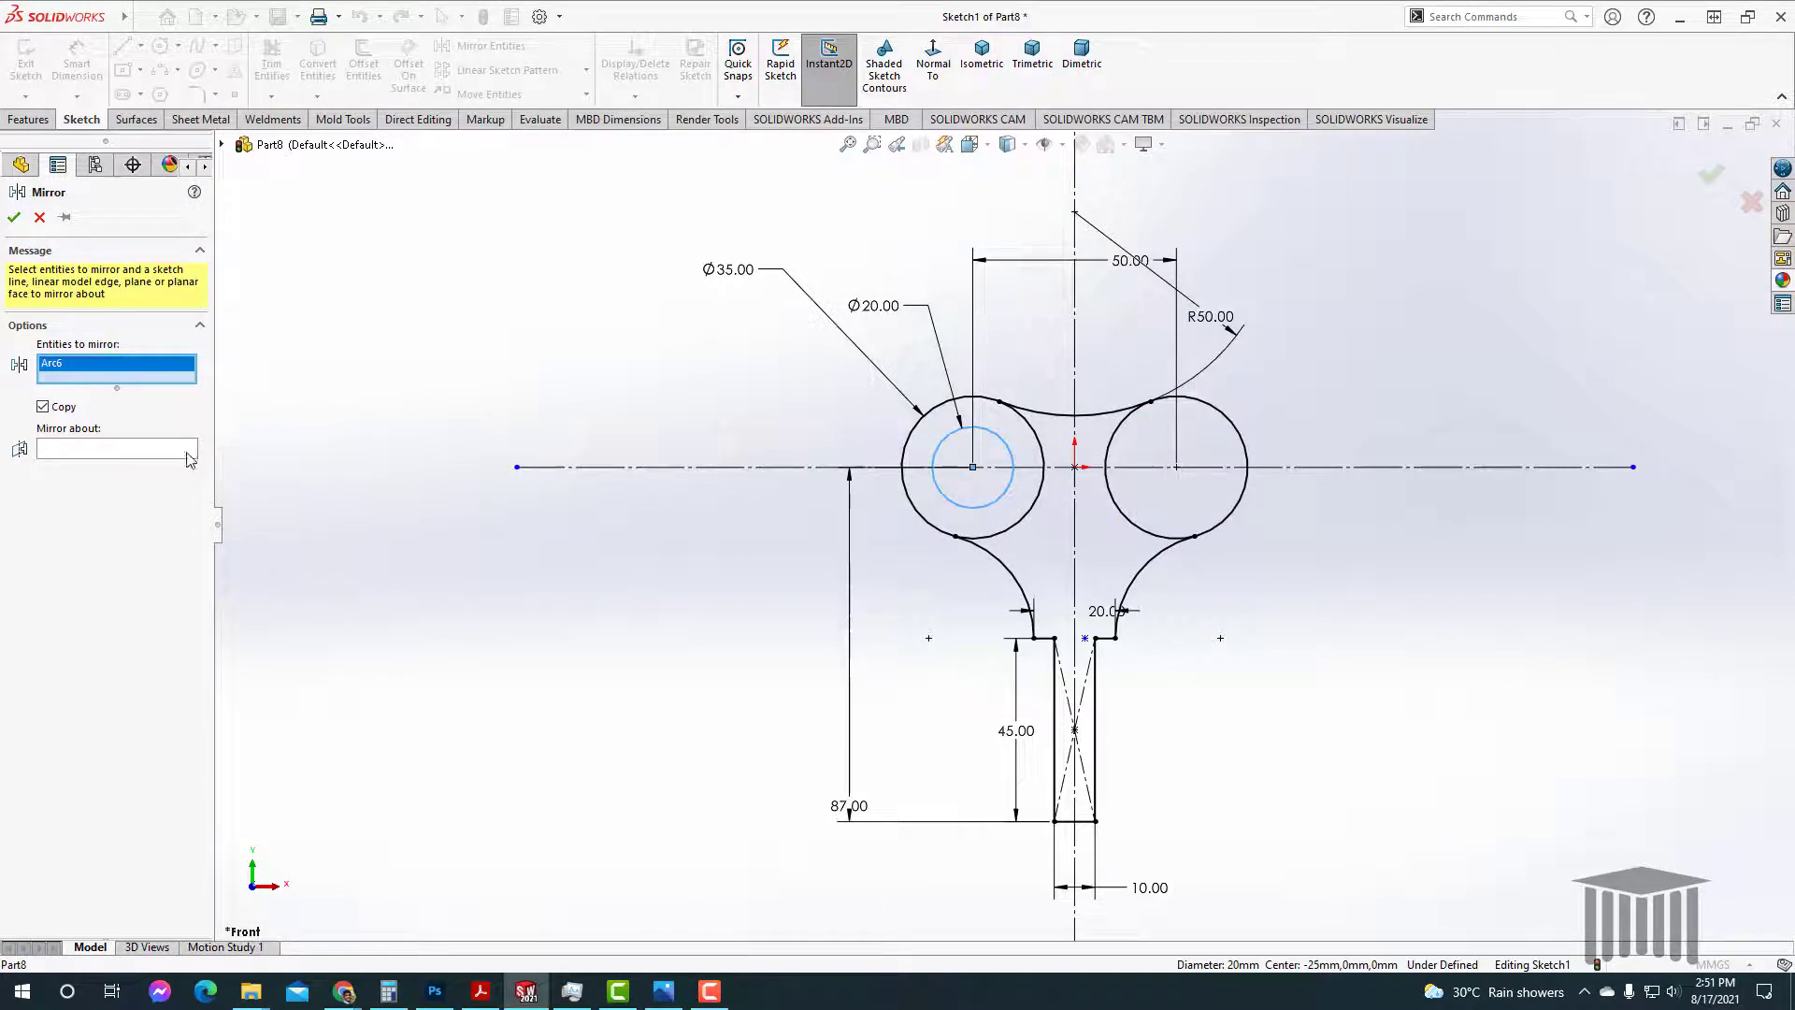
click(105, 452)
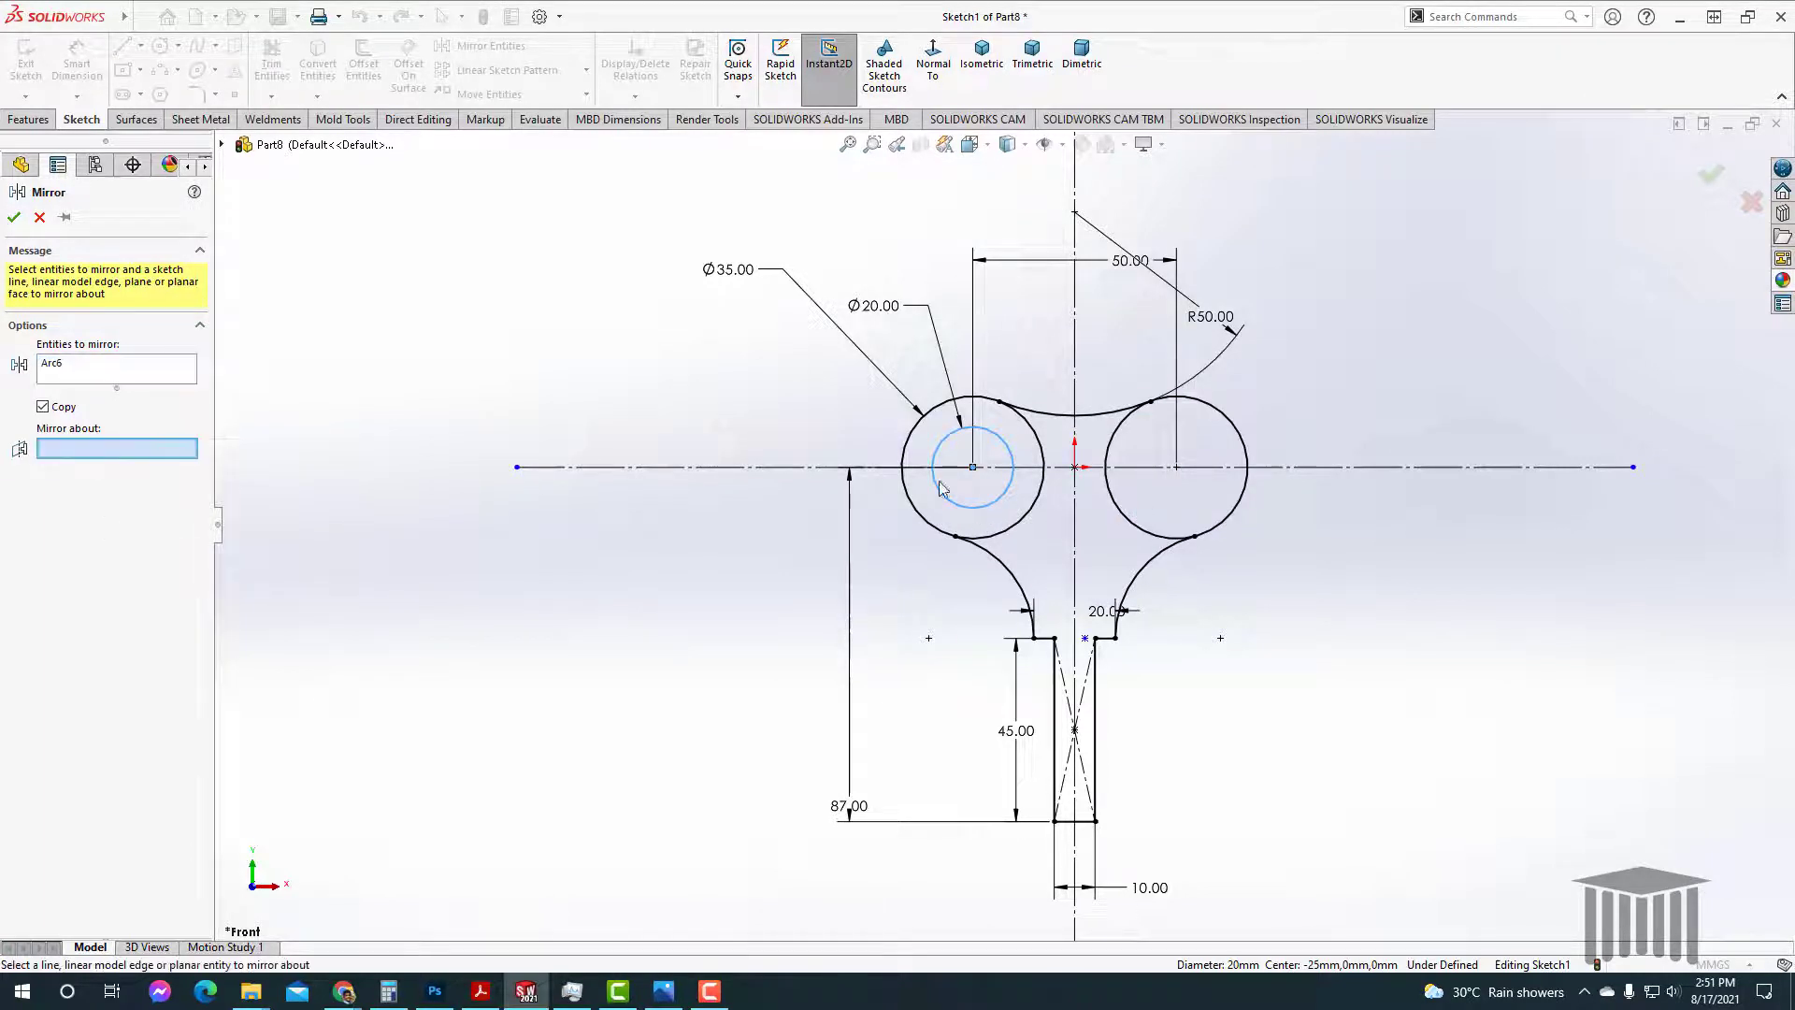
click(1074, 528)
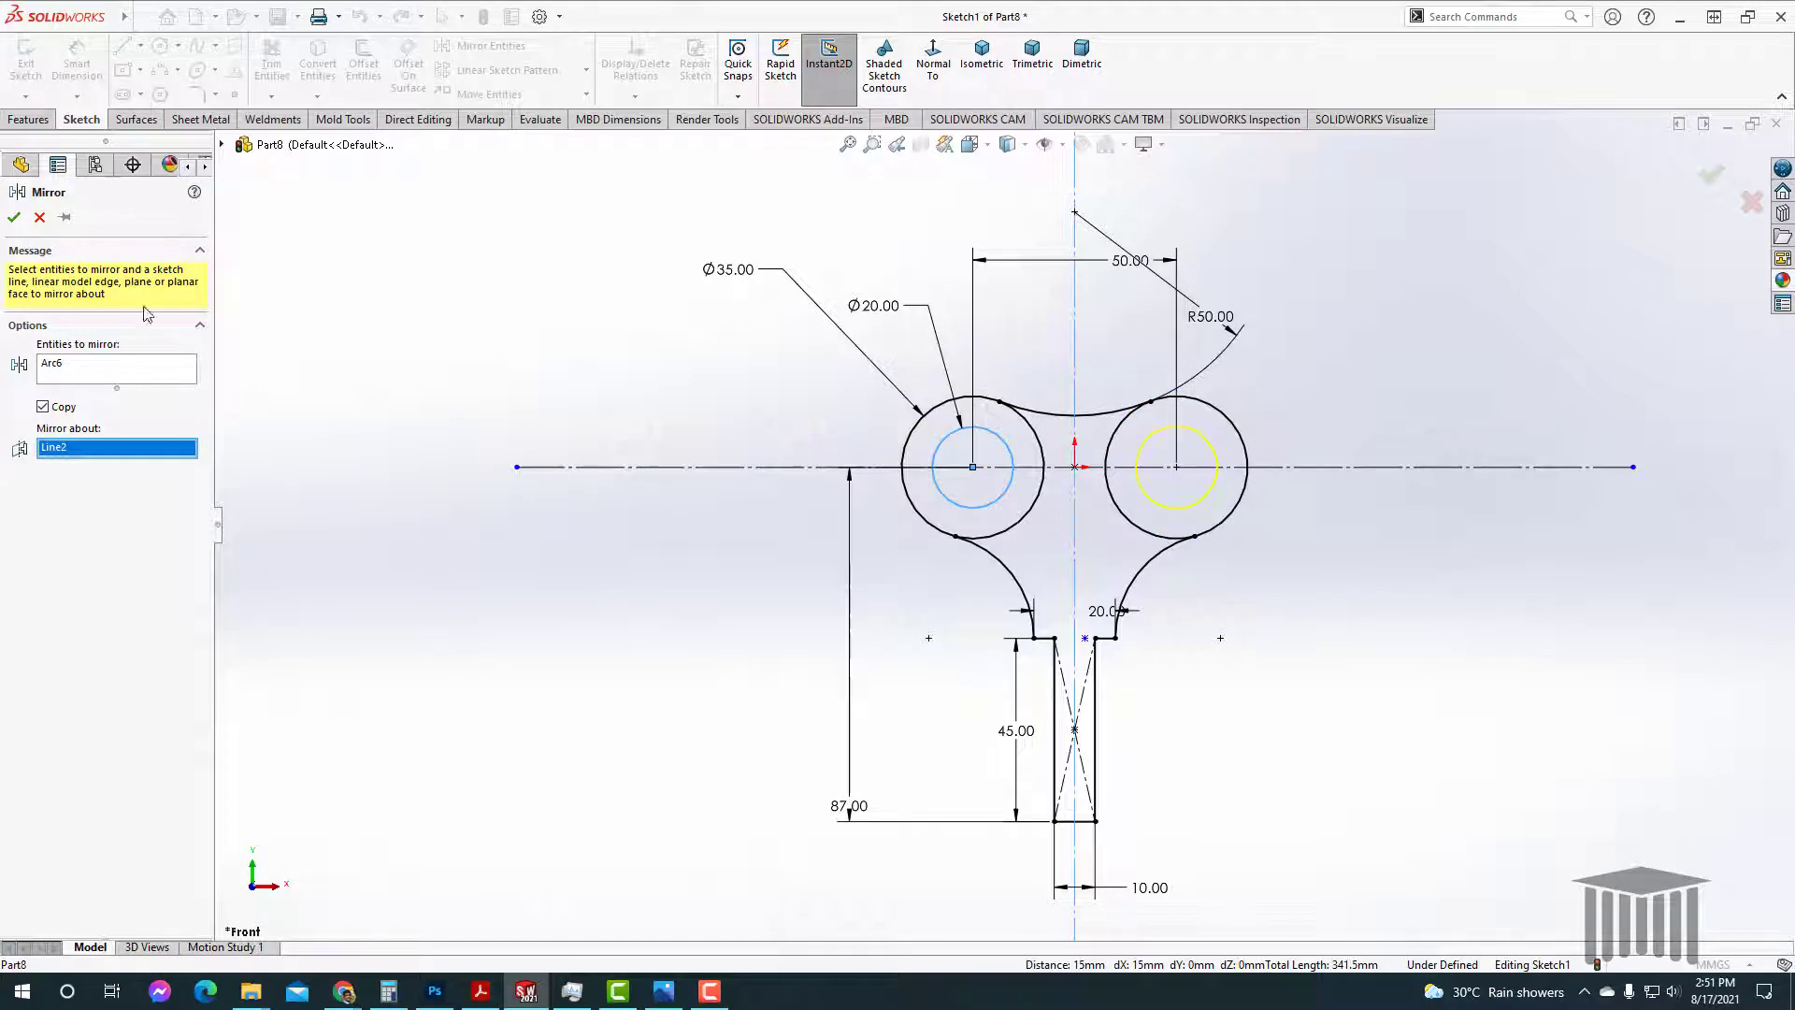
click(12, 216)
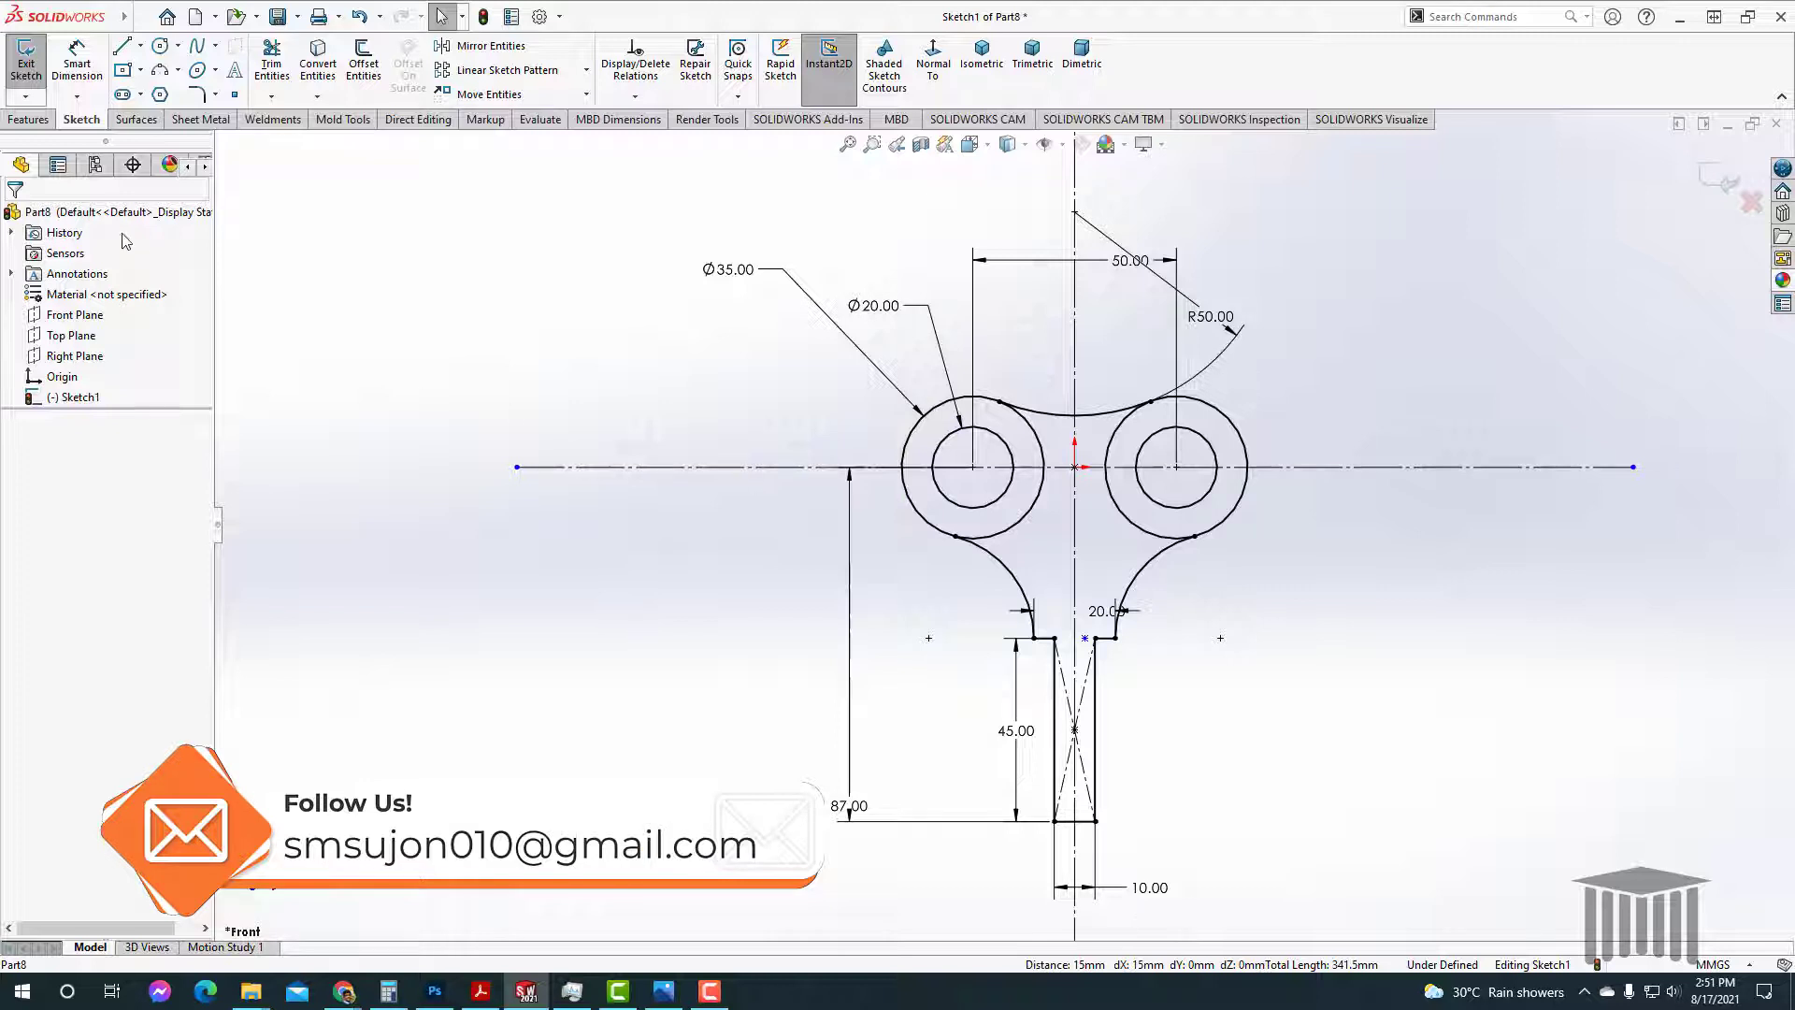
Step: Trim away the inner portions of both 35 mm circles between the upper tangent arc and the lower arcs
click(19, 119)
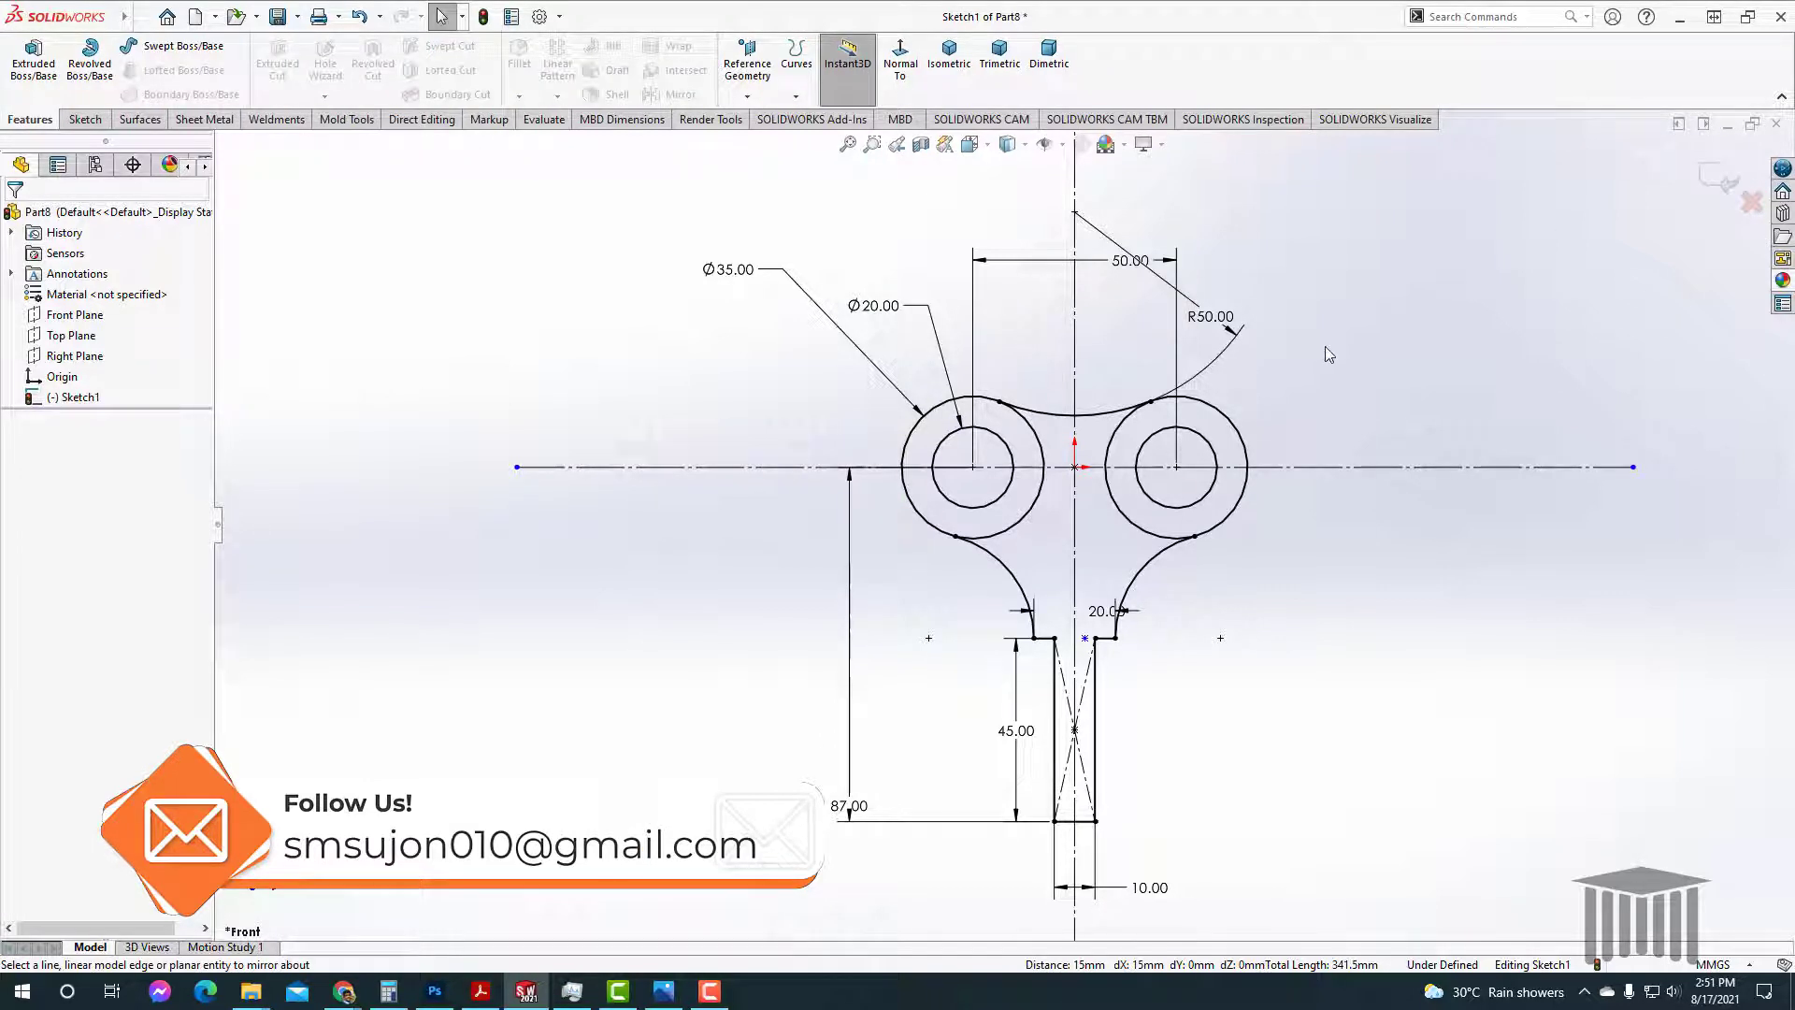
scroll(1326, 354, down, 4)
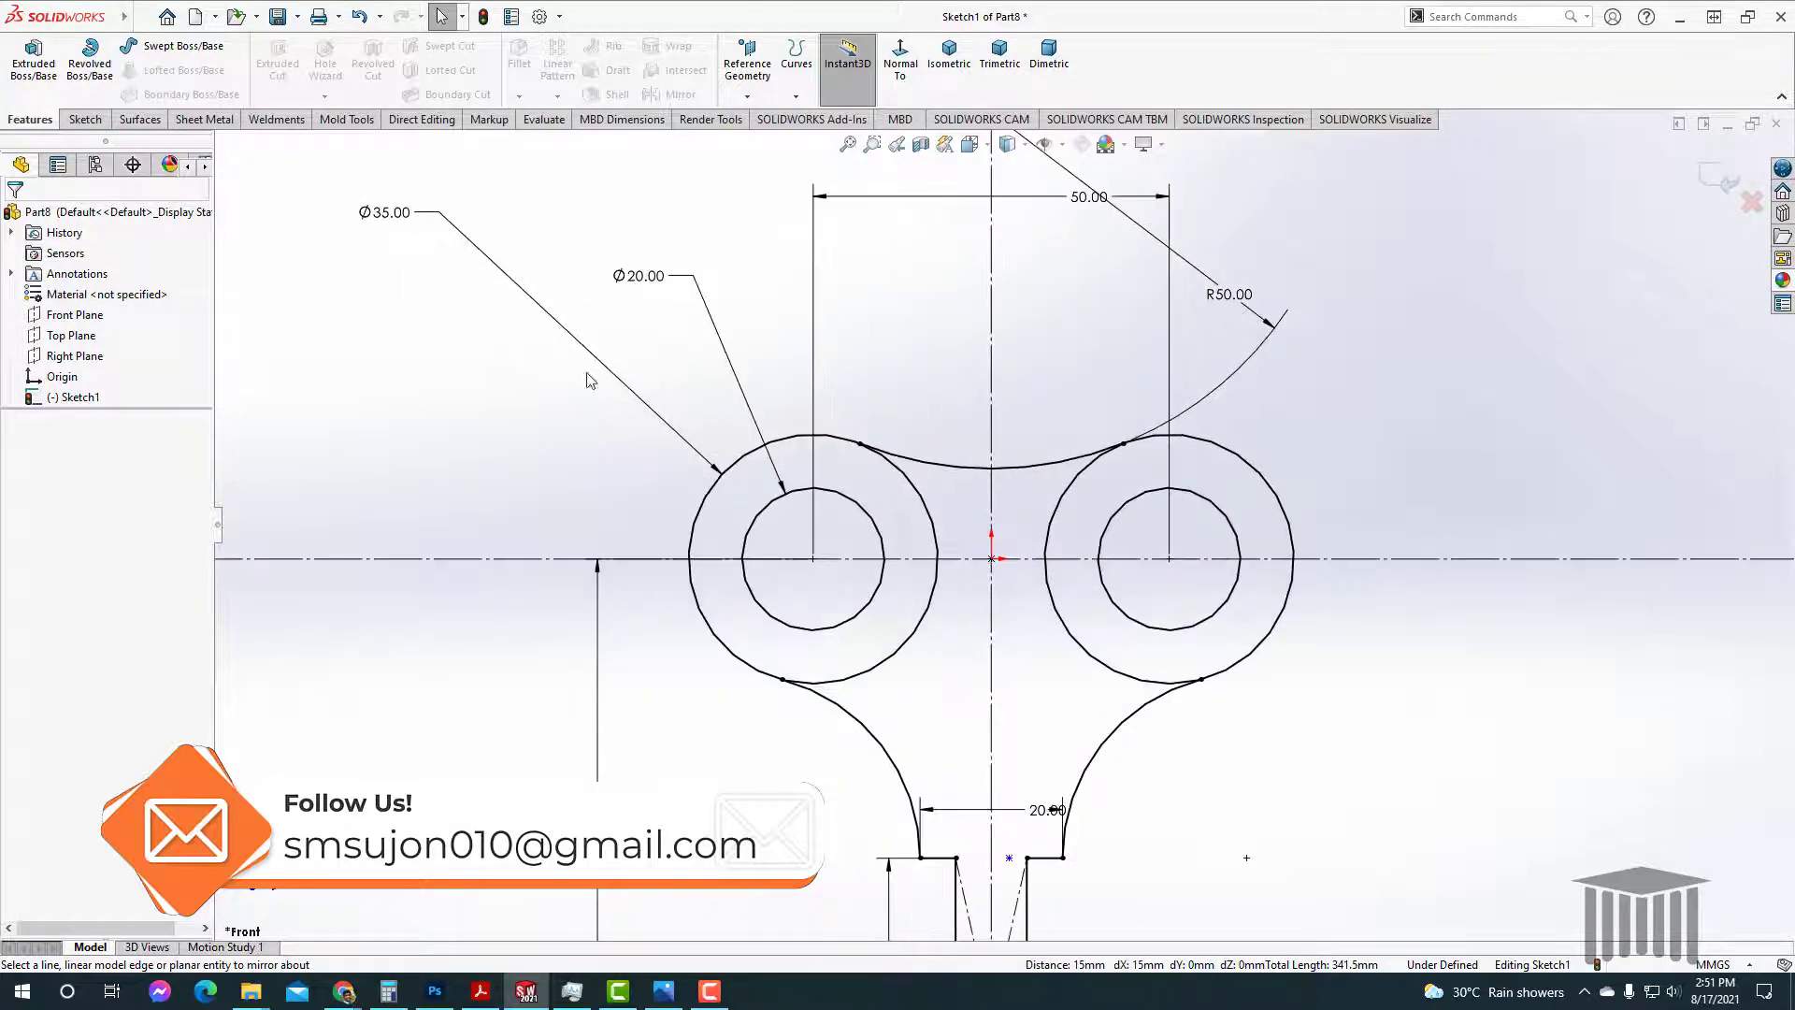
click(83, 119)
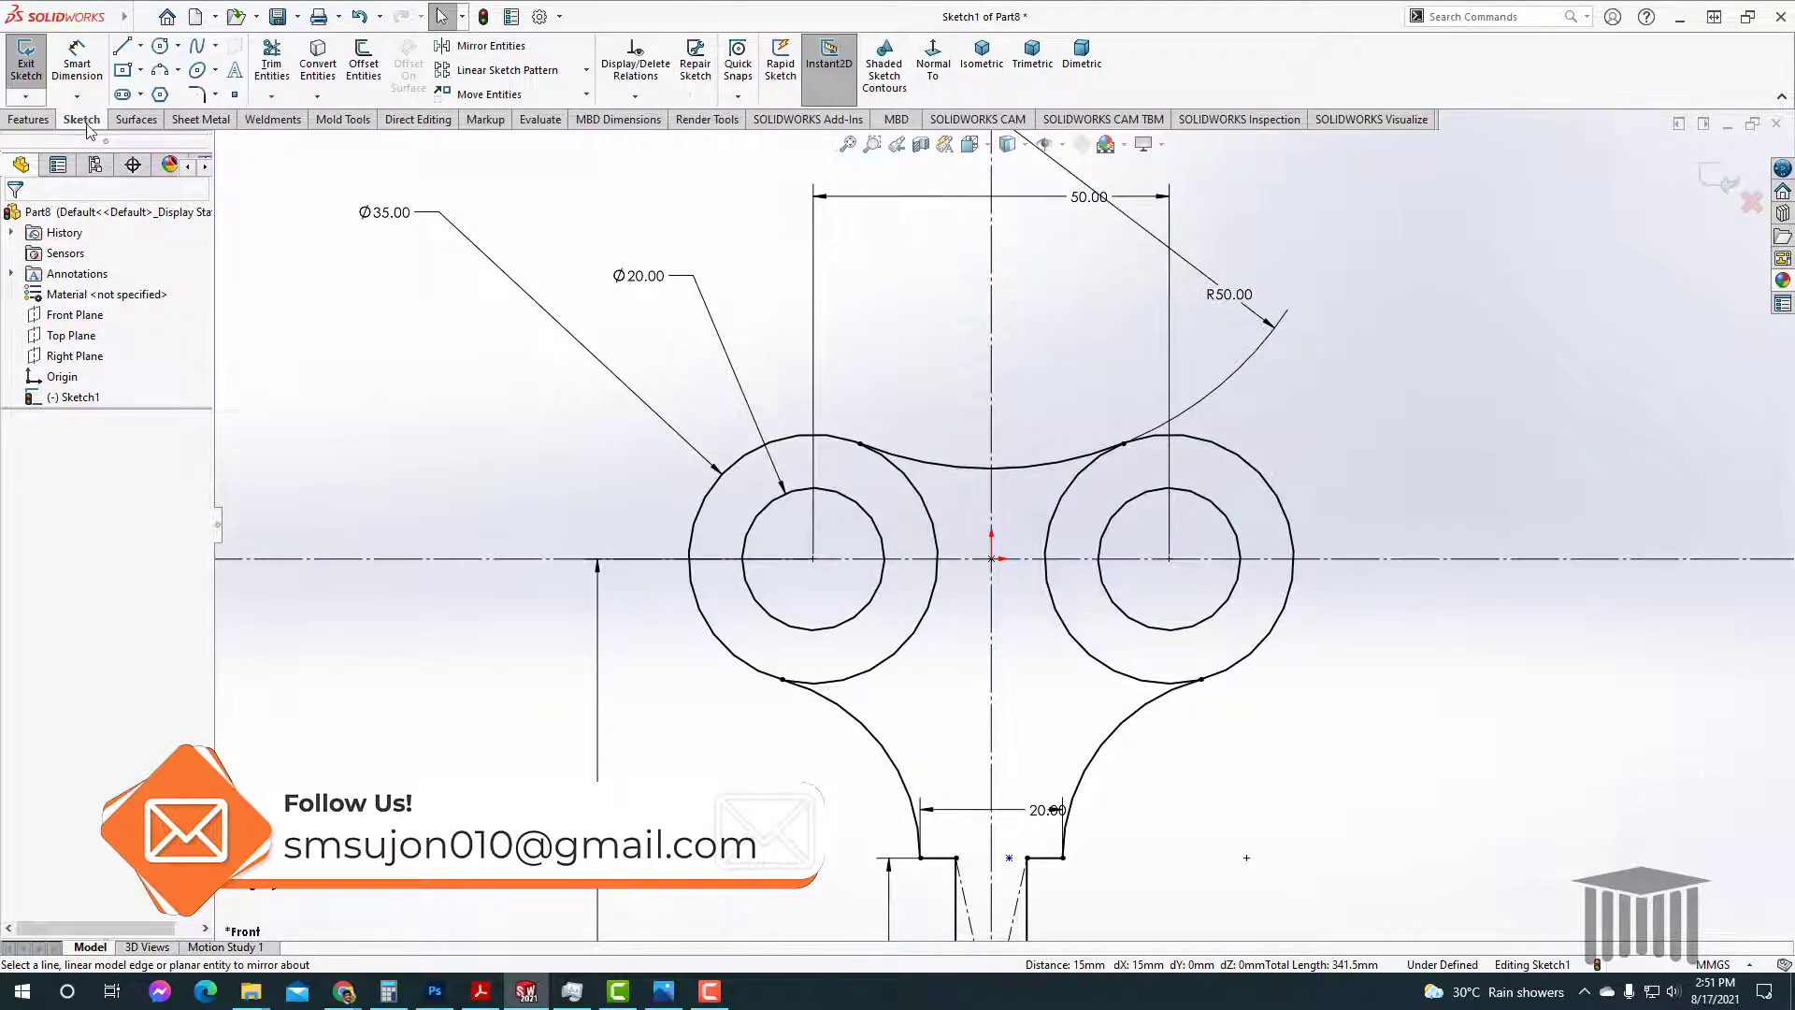
click(274, 66)
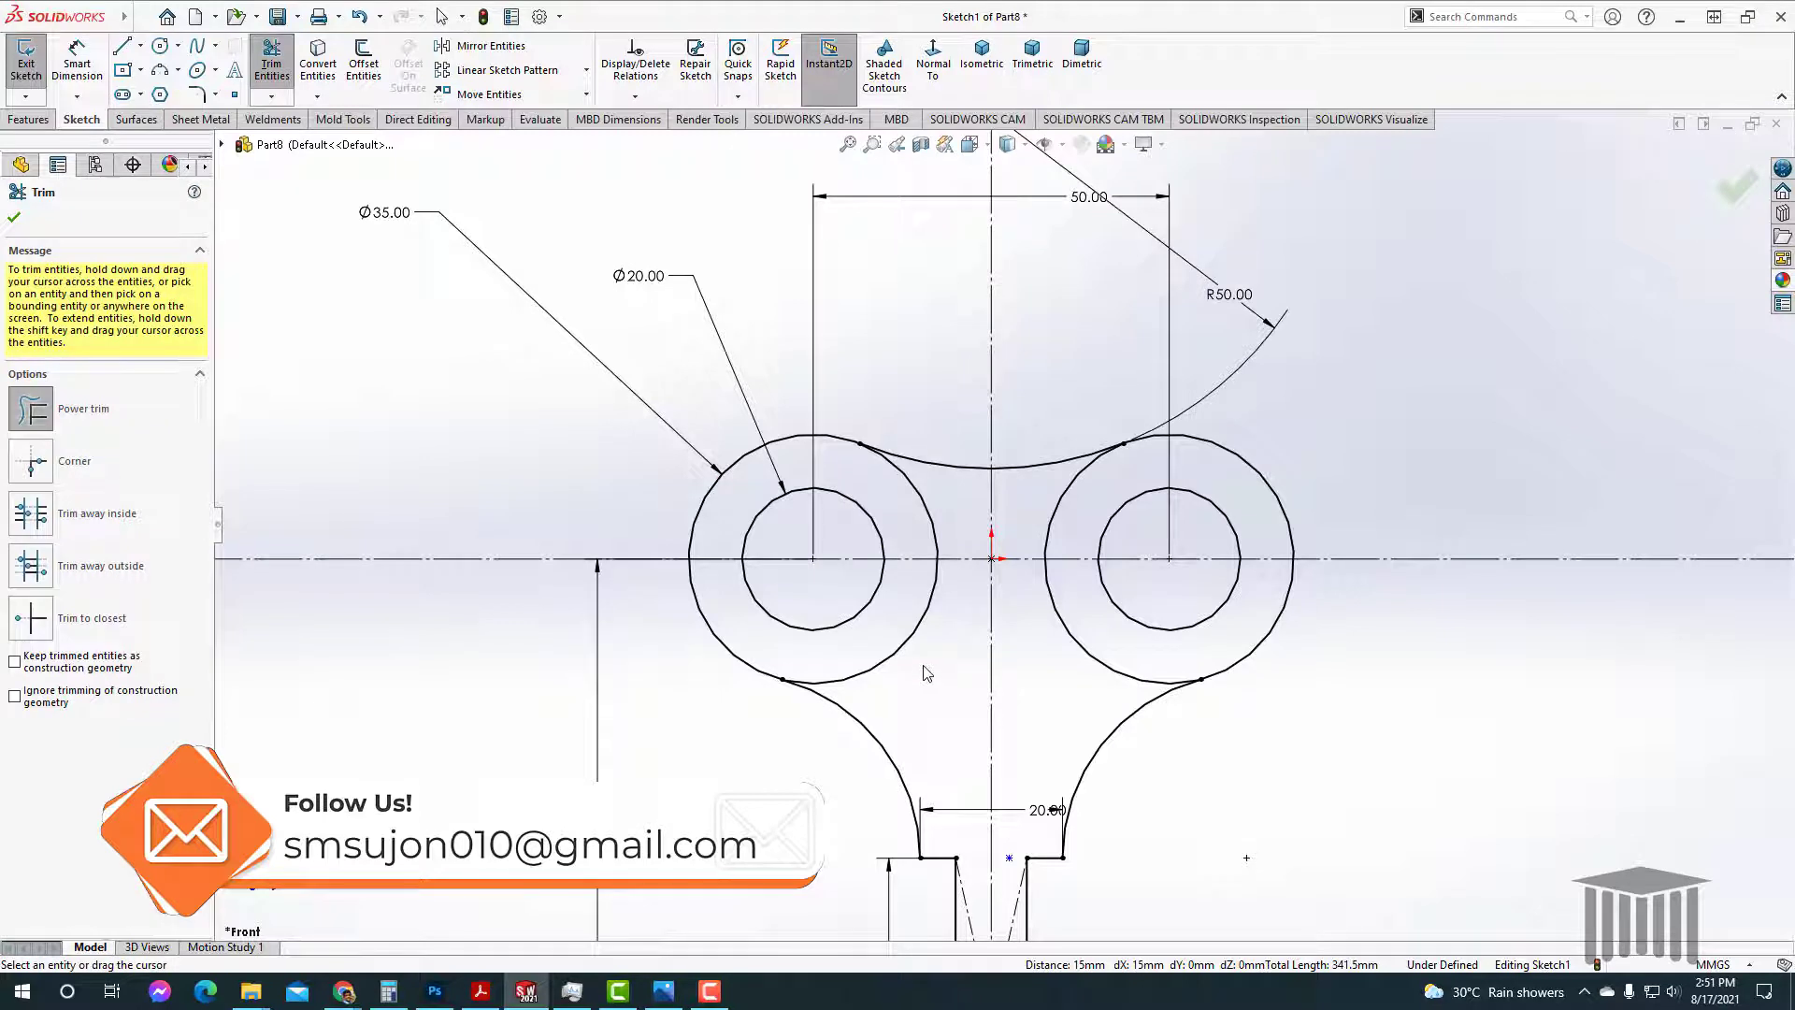
drag(934, 679, 865, 635)
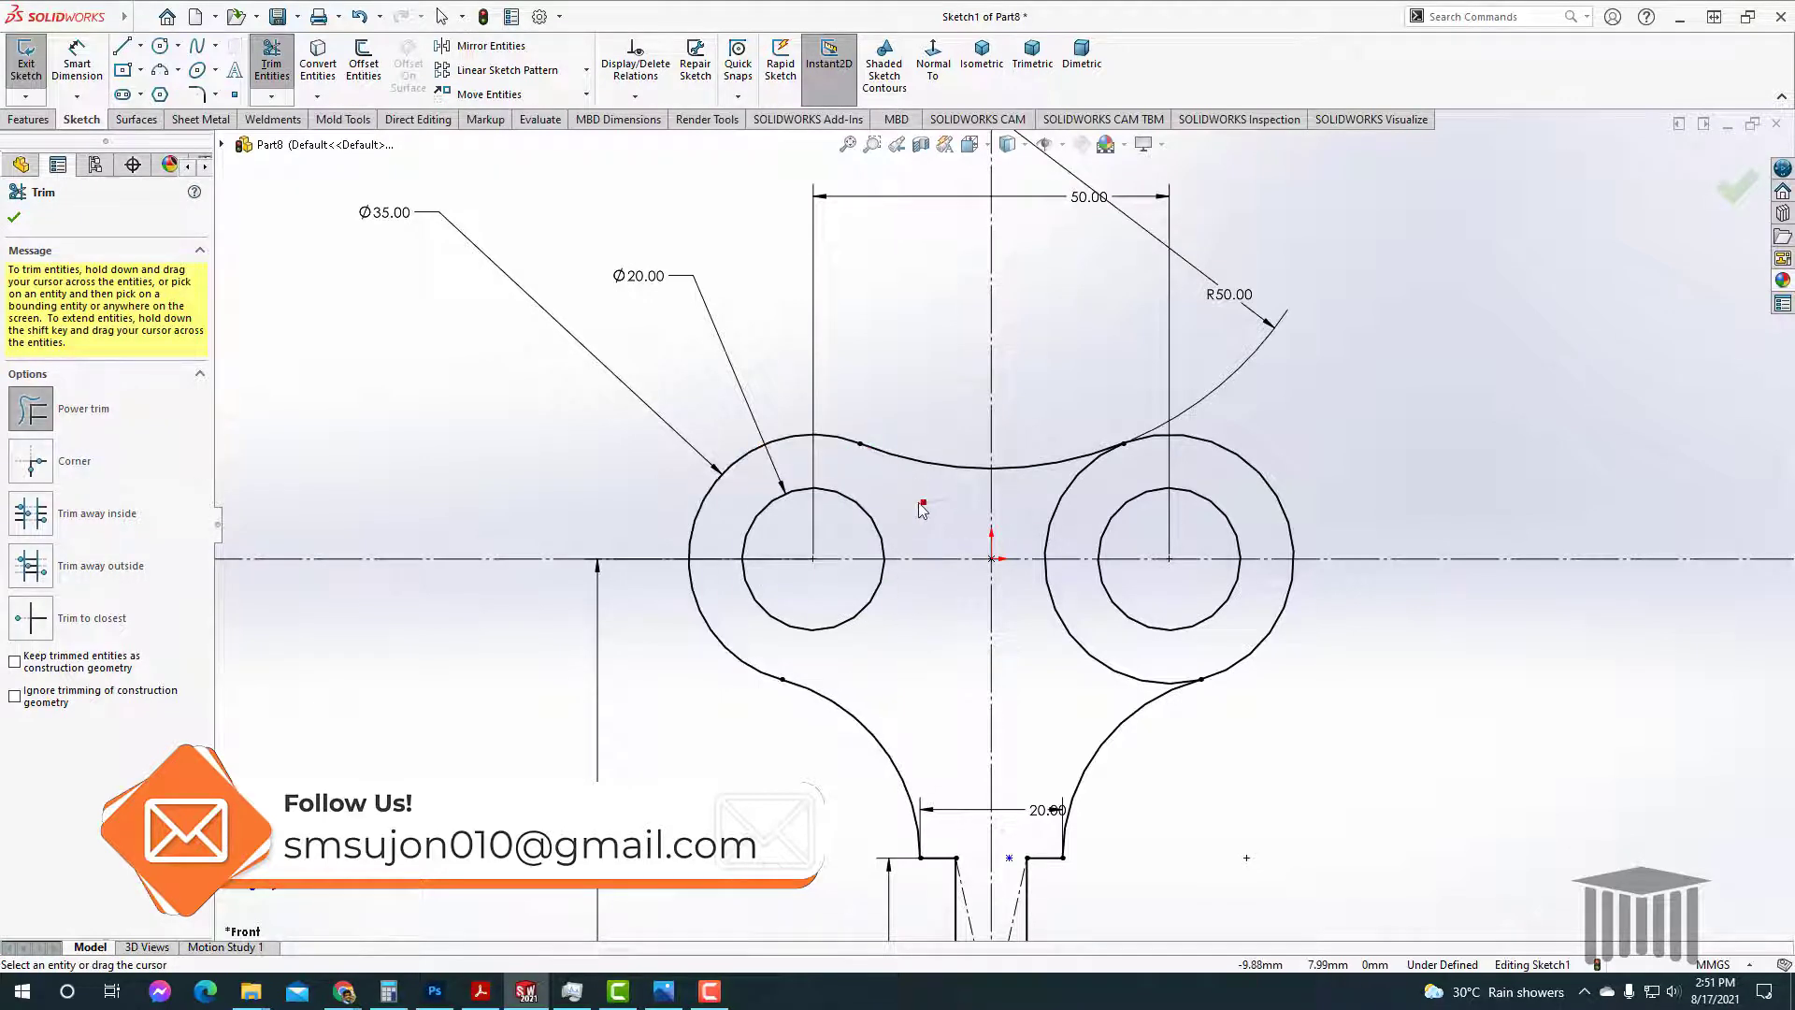
drag(1047, 484, 1083, 519)
drag(1085, 619, 1067, 694)
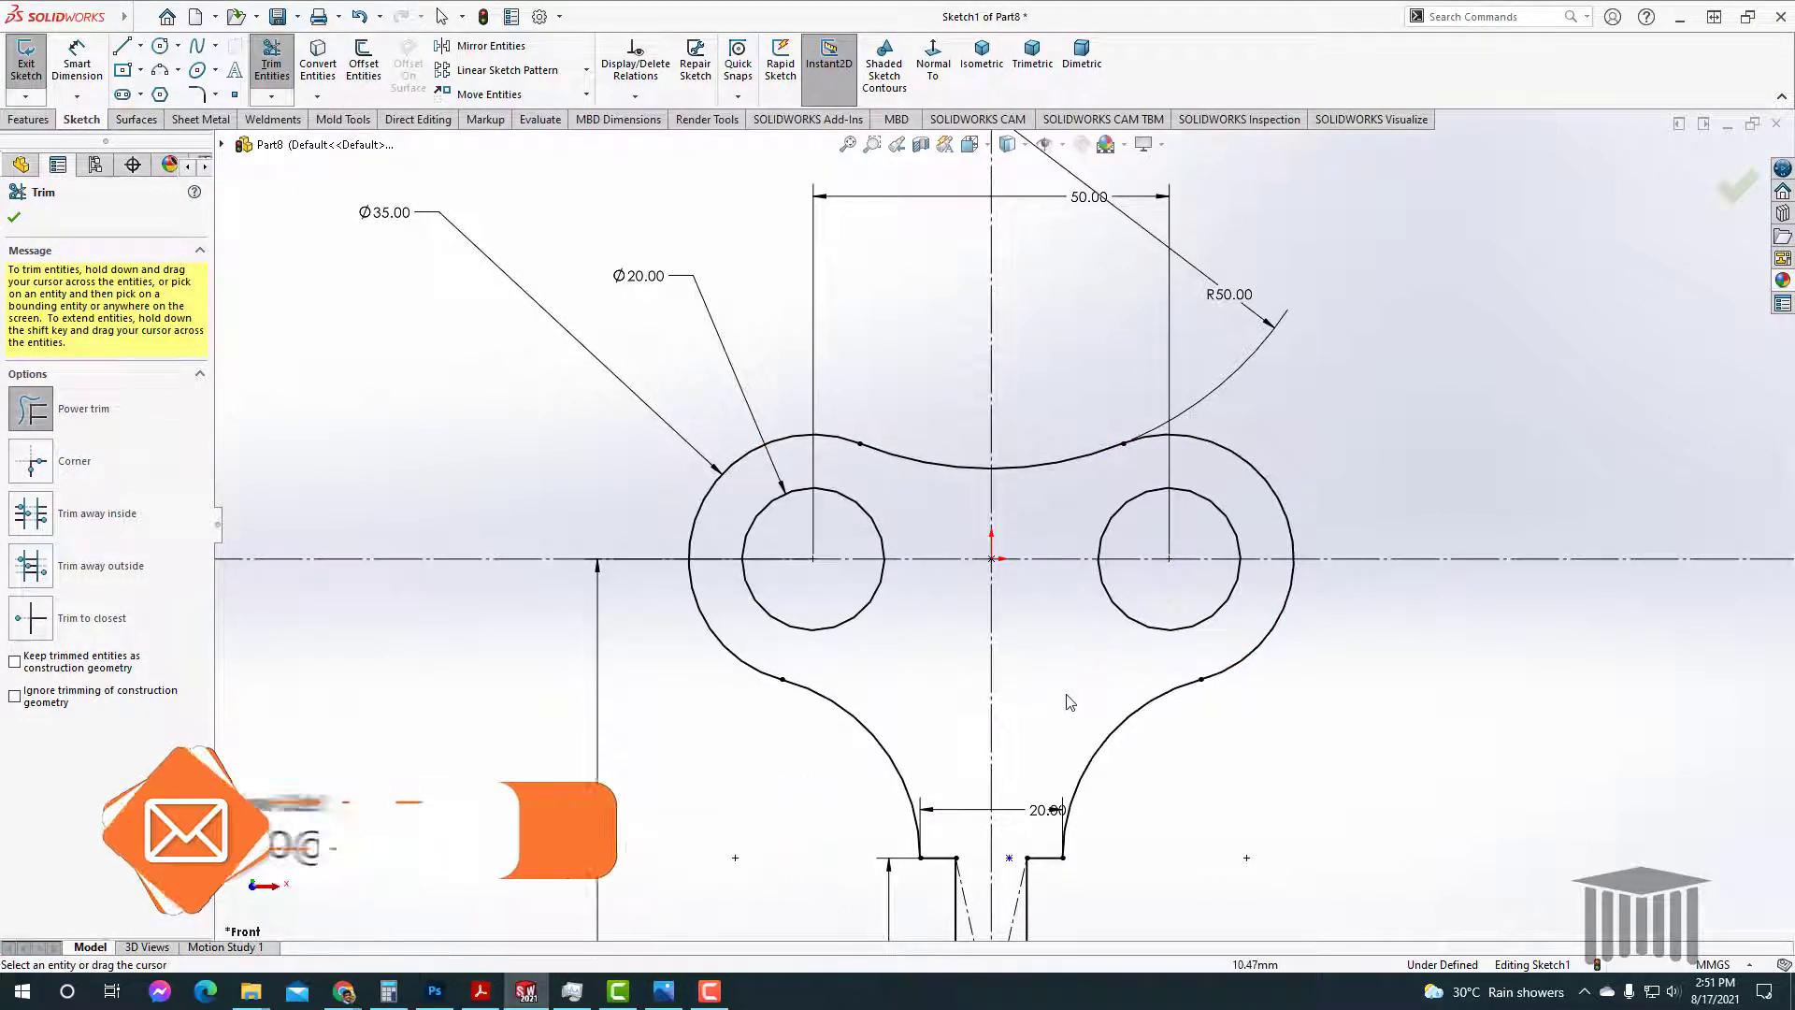
key(f)
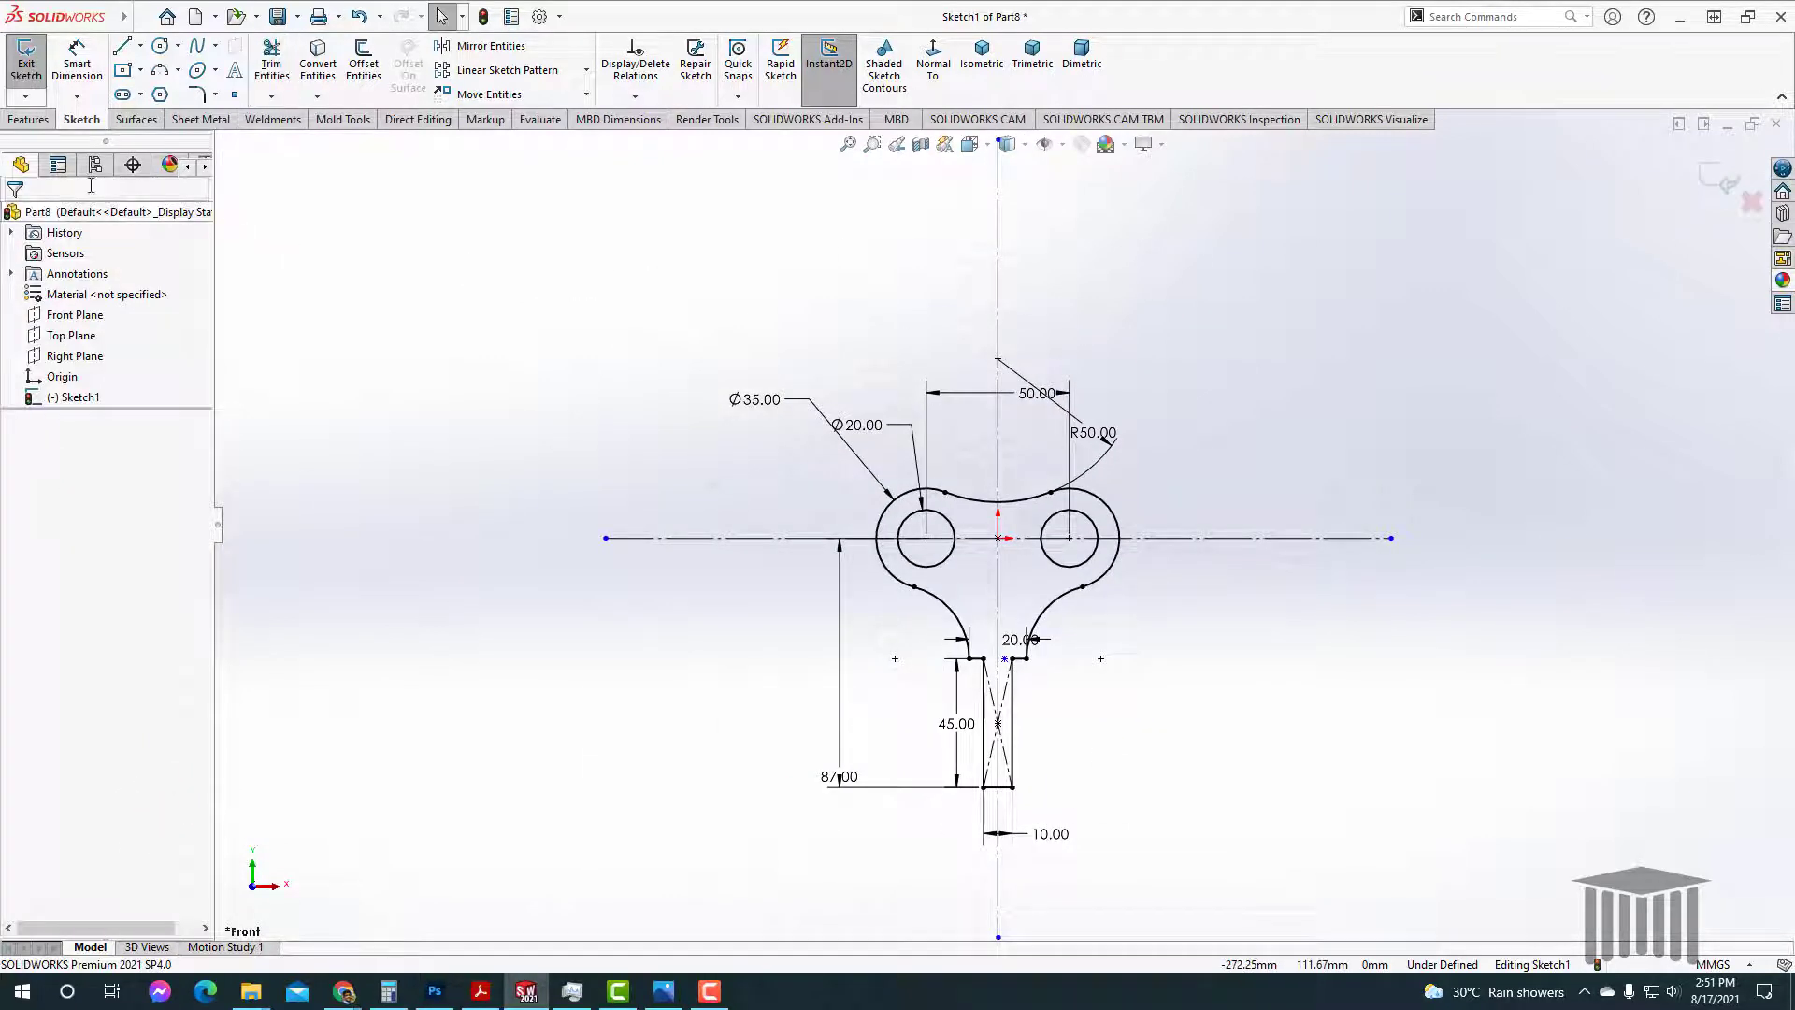
Step: Extrude the key-shaped profile as a blind boss 20 mm deep
click(28, 119)
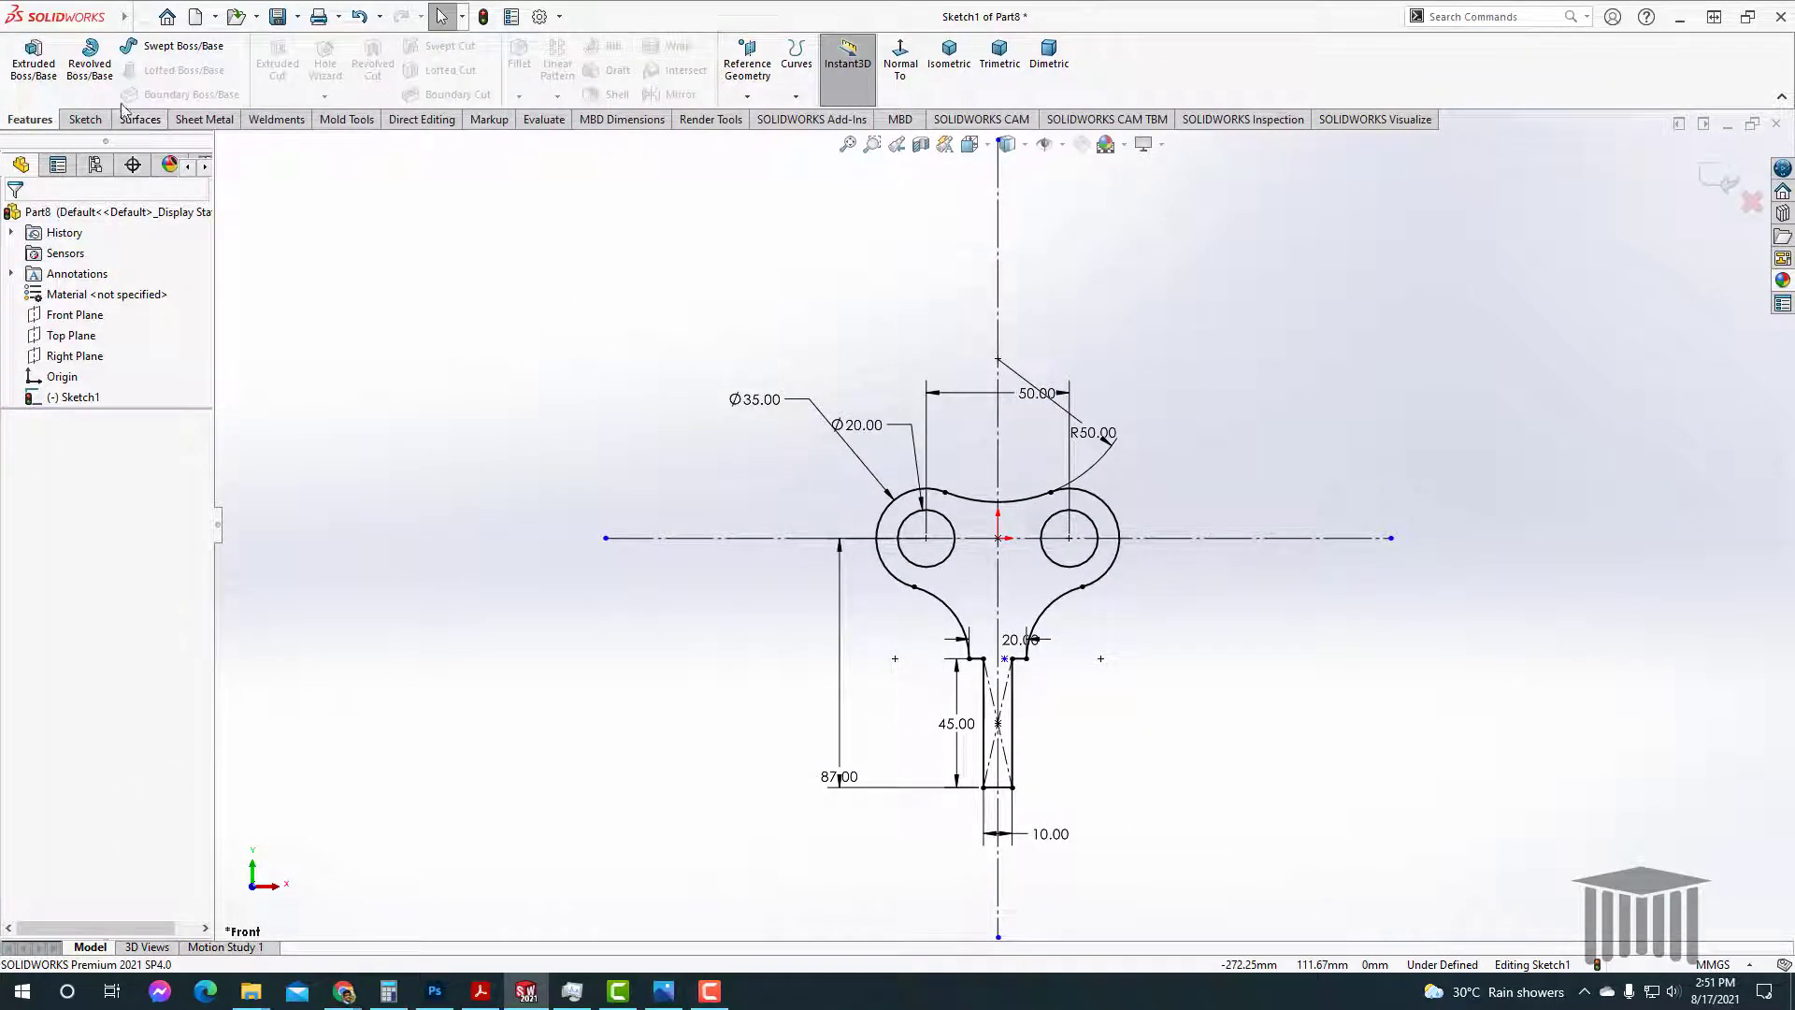
click(34, 69)
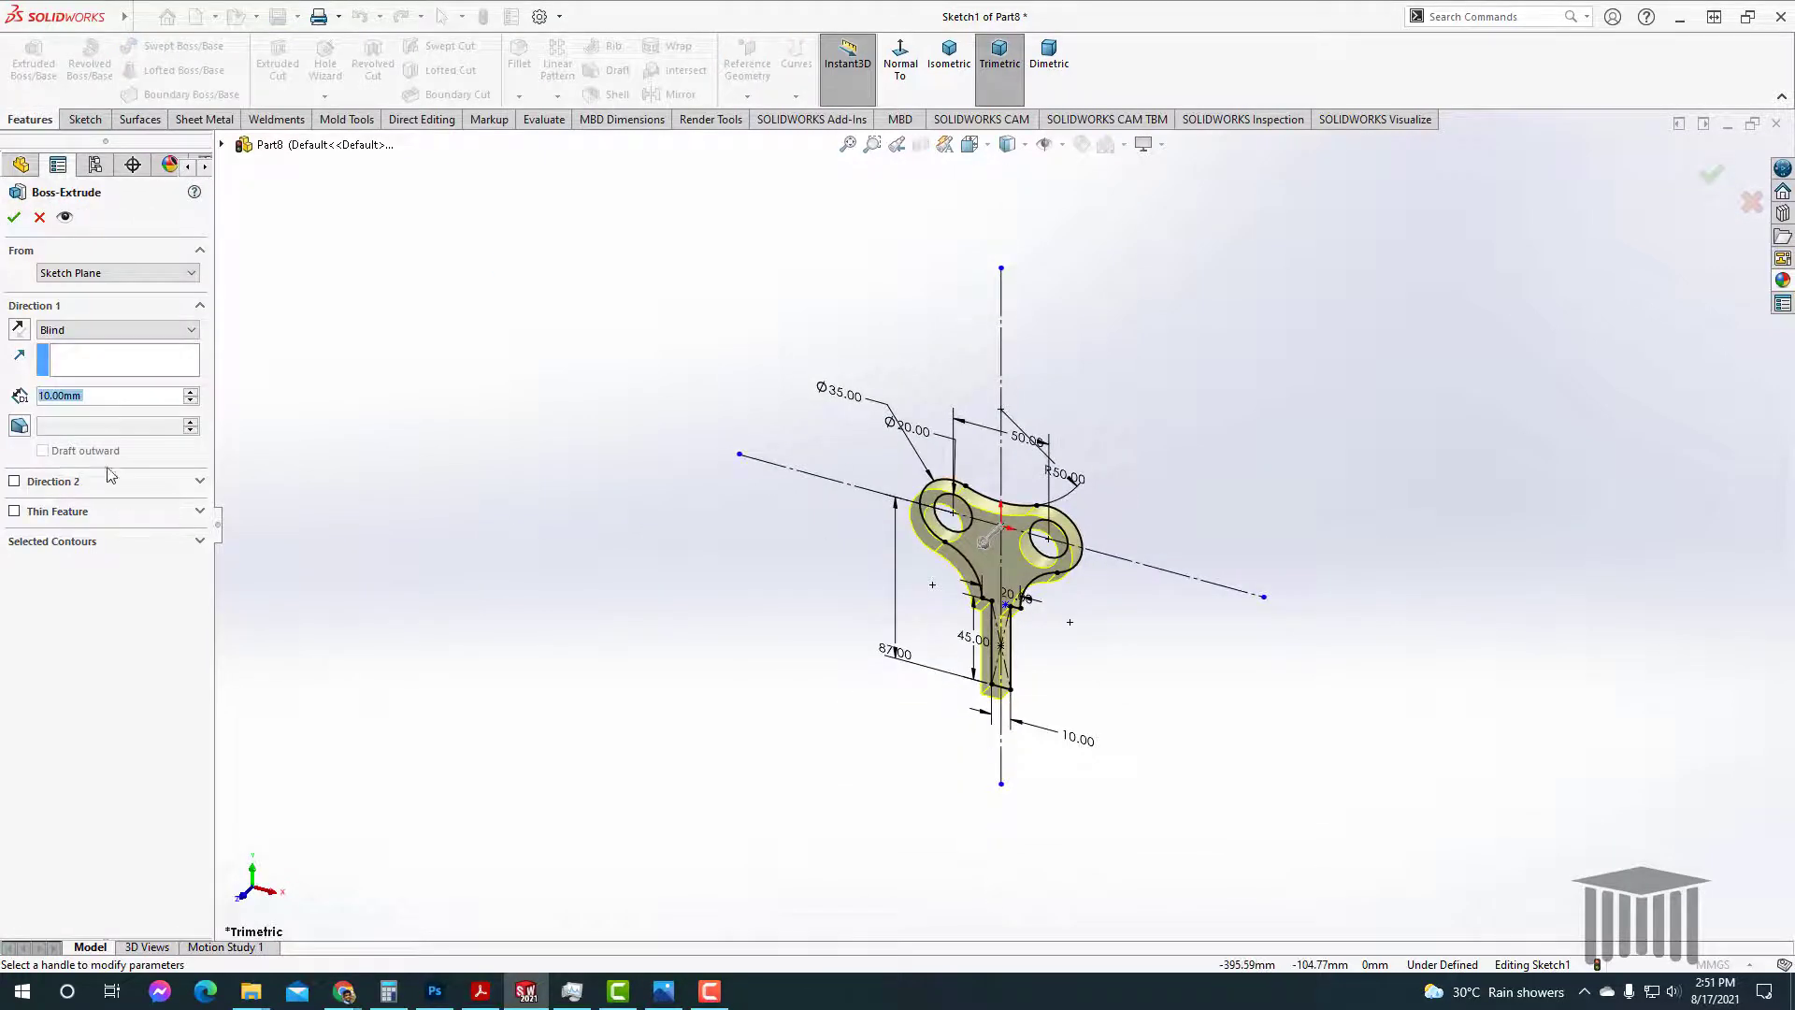
click(51, 395)
key(BackSpace)
key(BackSpace)
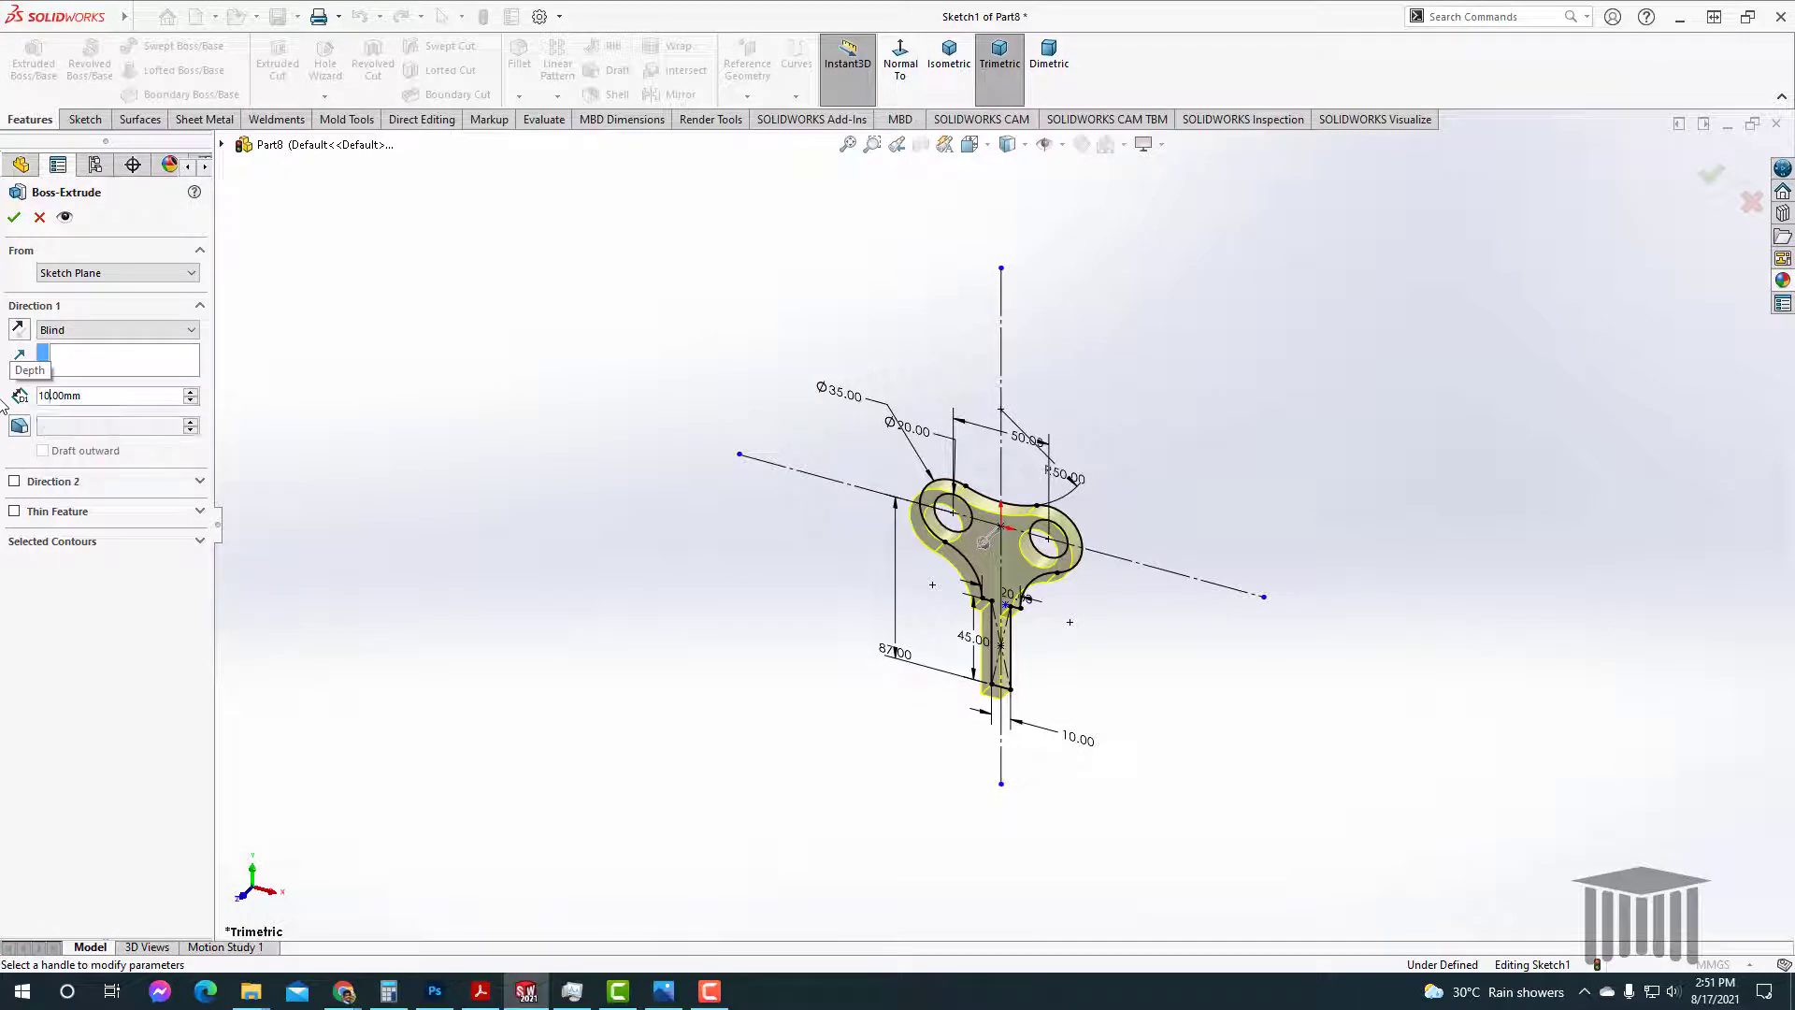
text(20)
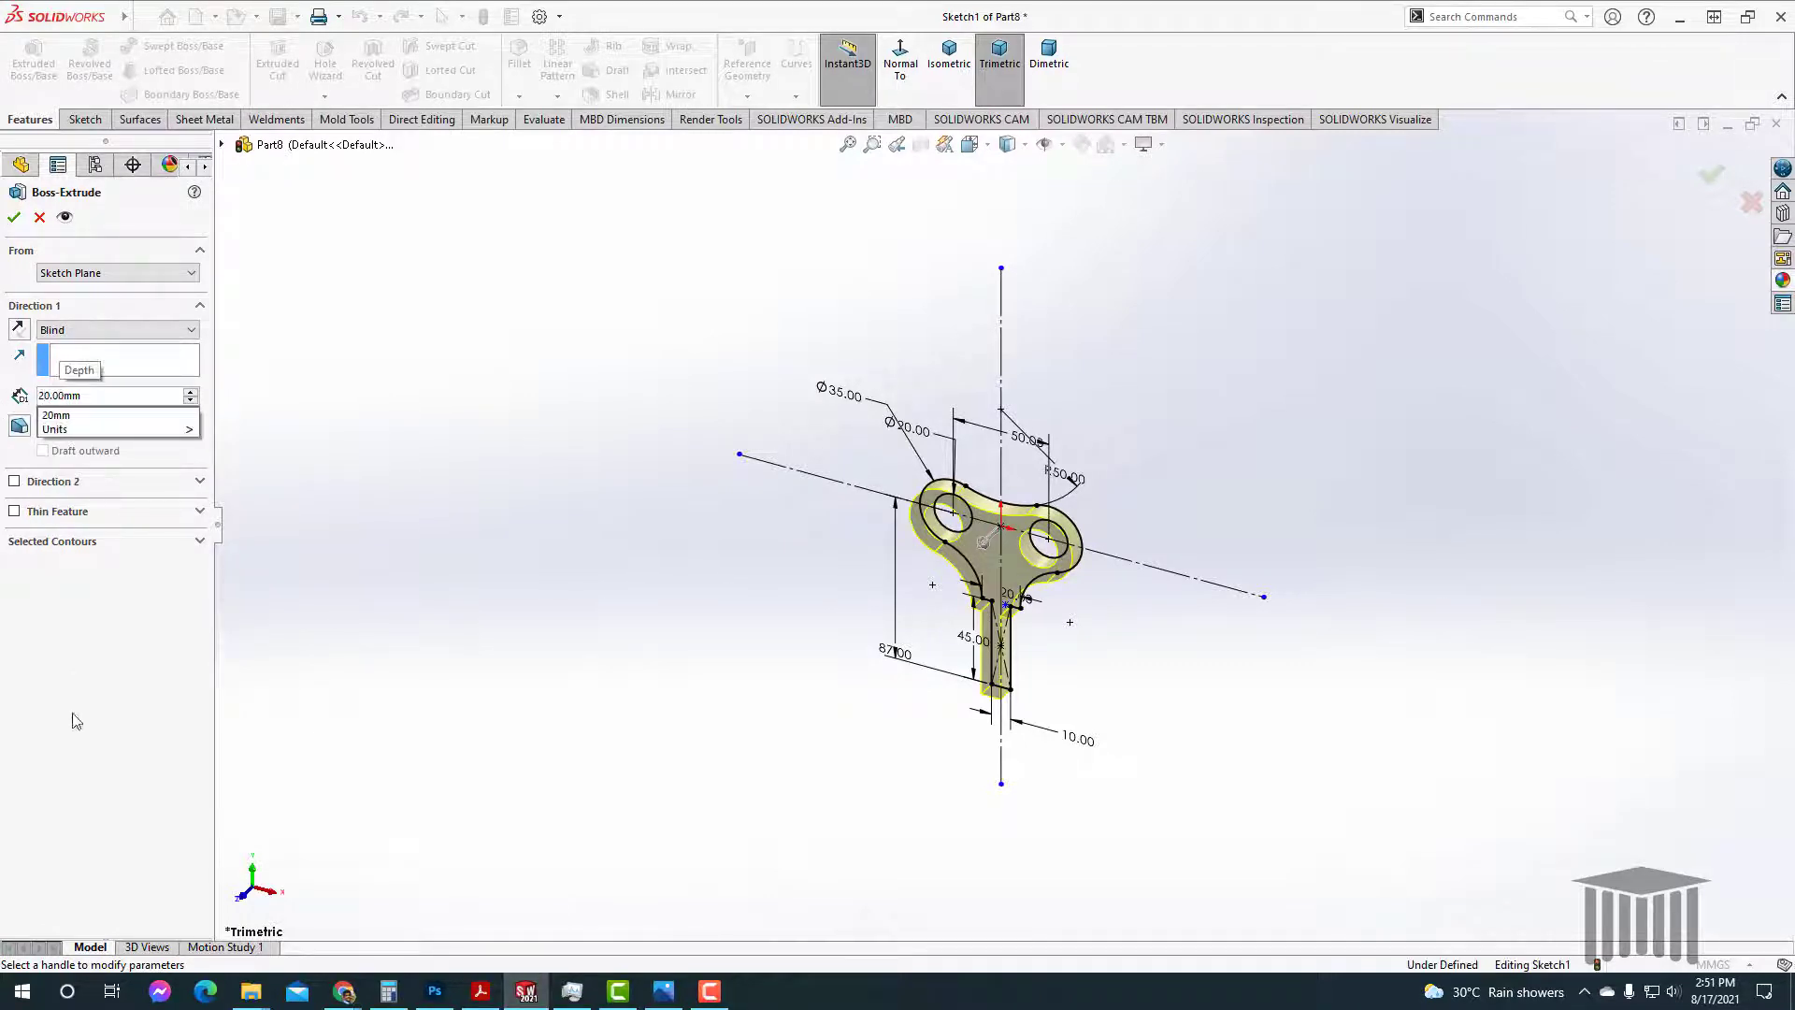
click(73, 721)
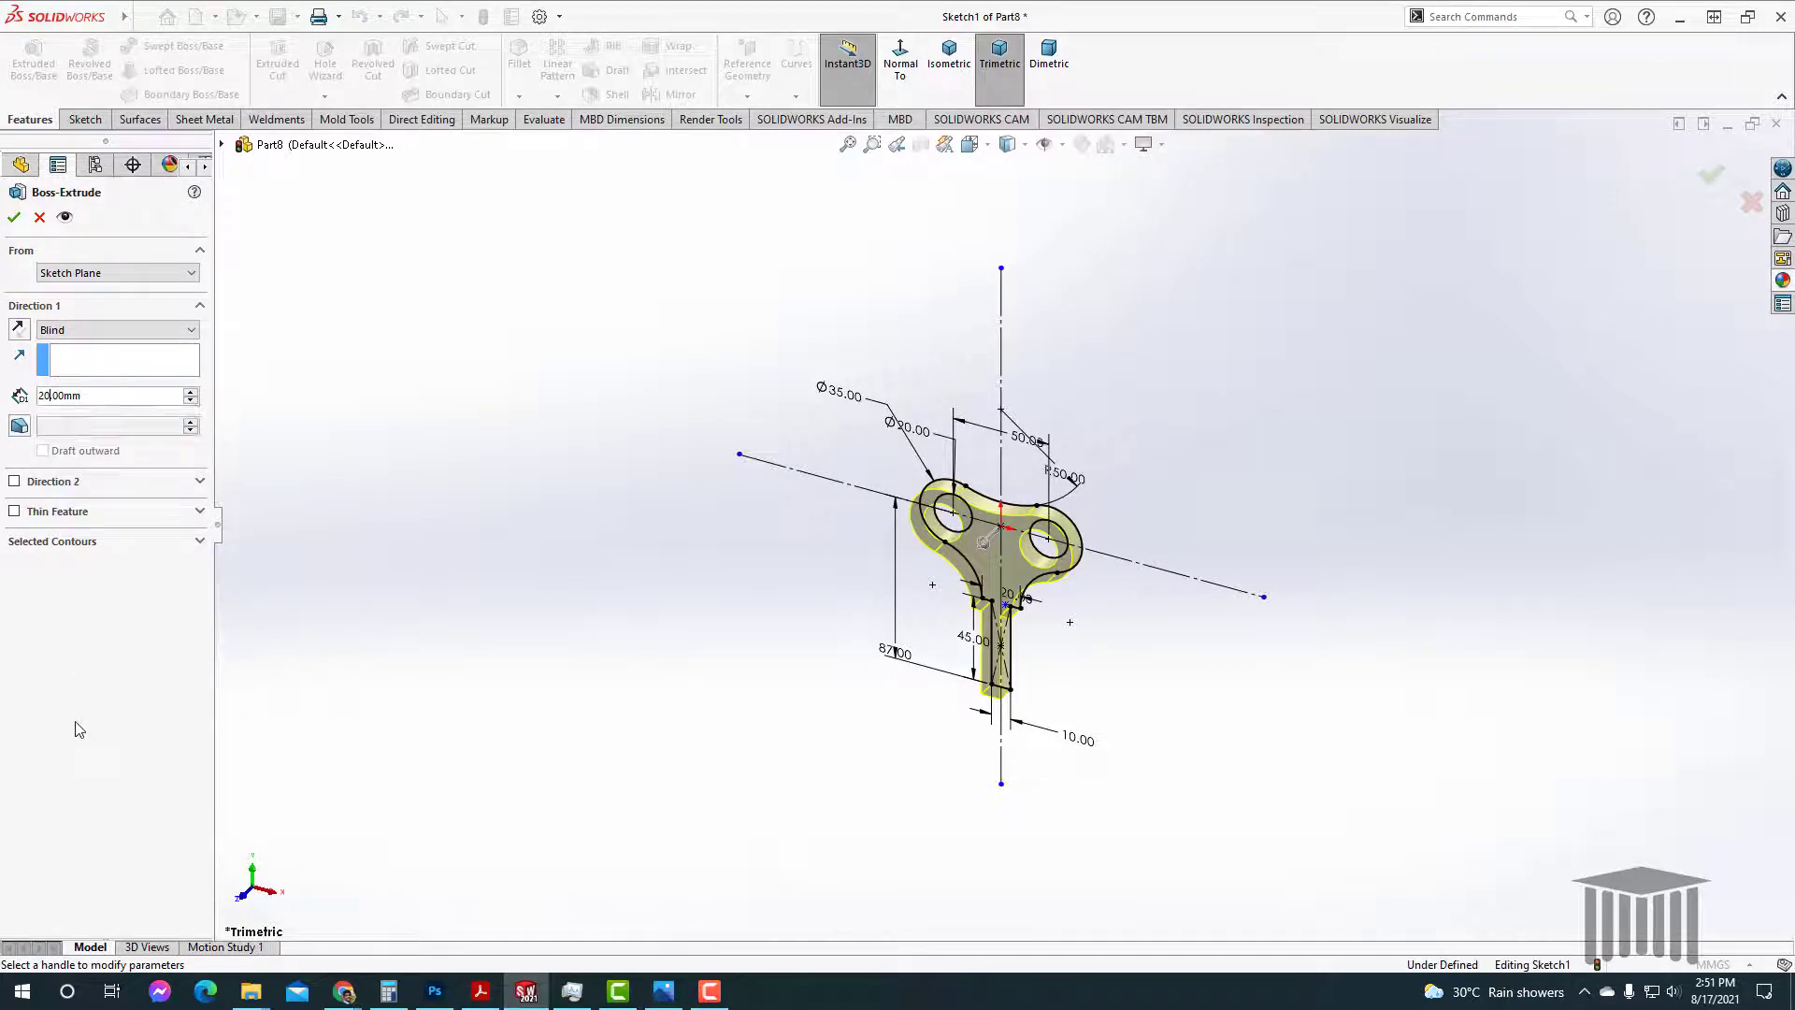
click(13, 219)
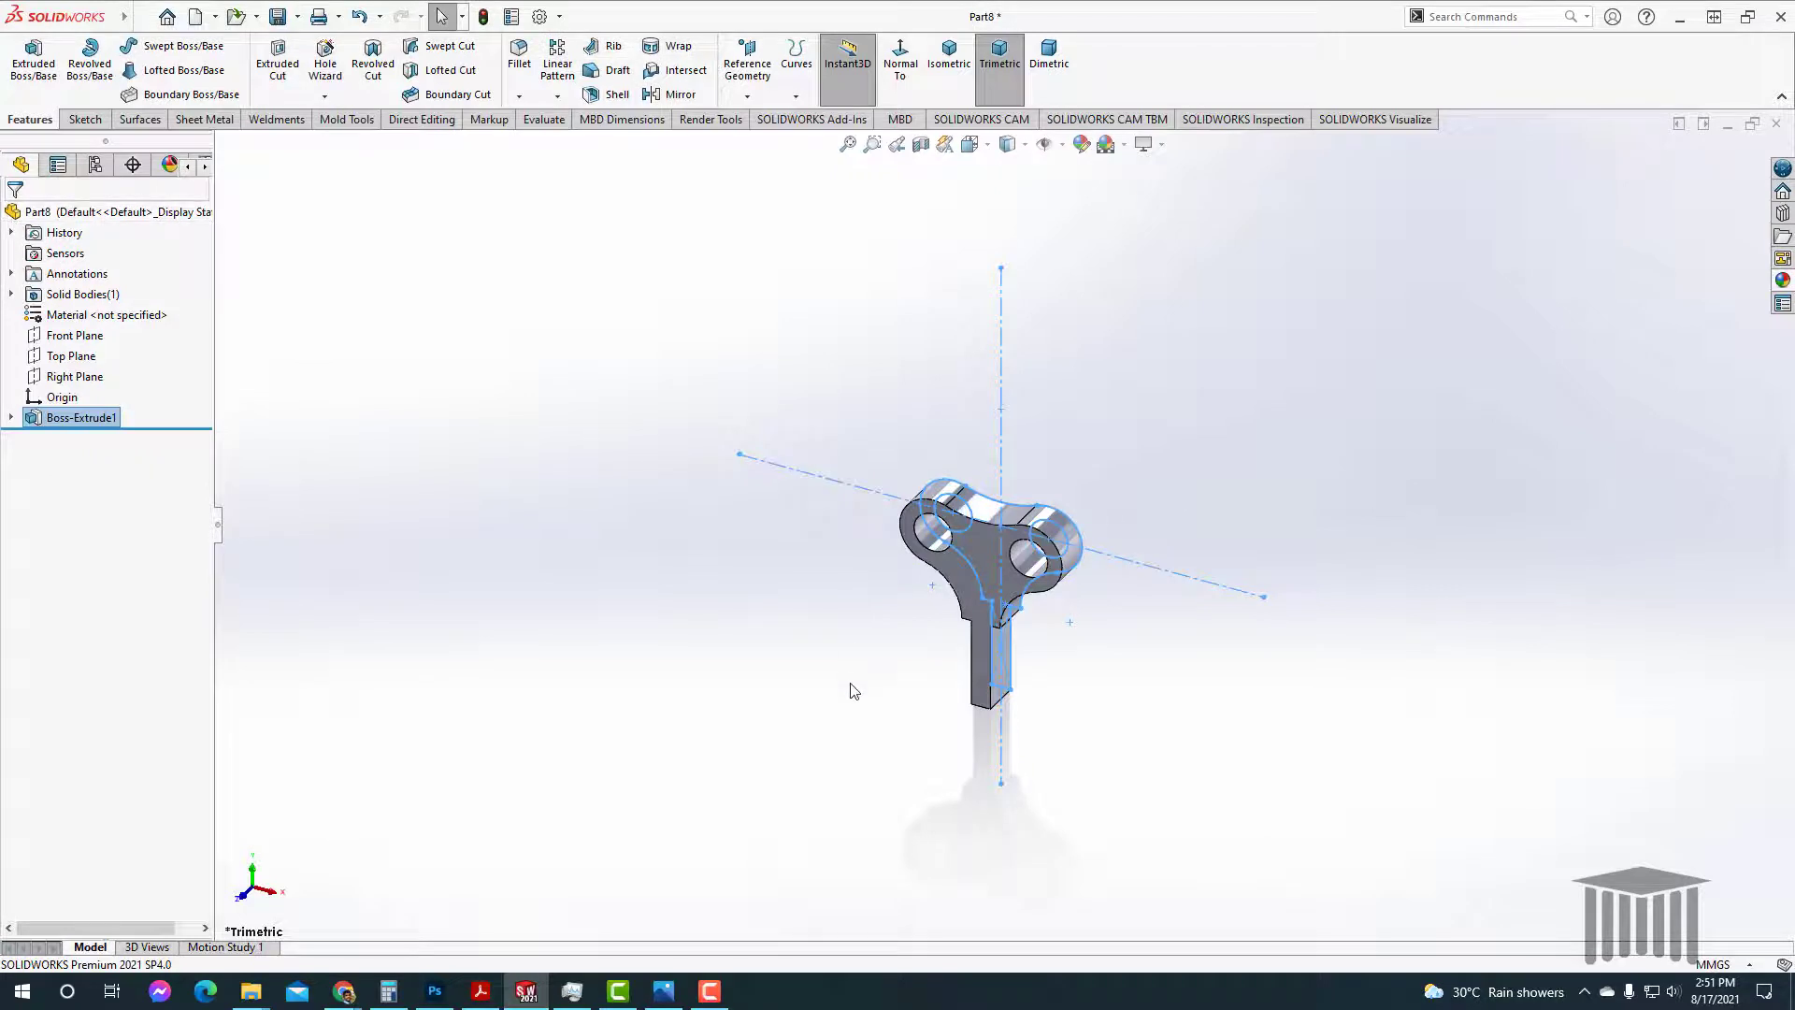
Step: Start a new sketch on the right side face of the part's rectangular stem
scroll(991, 711, down, 4)
scroll(1174, 469, up, 4)
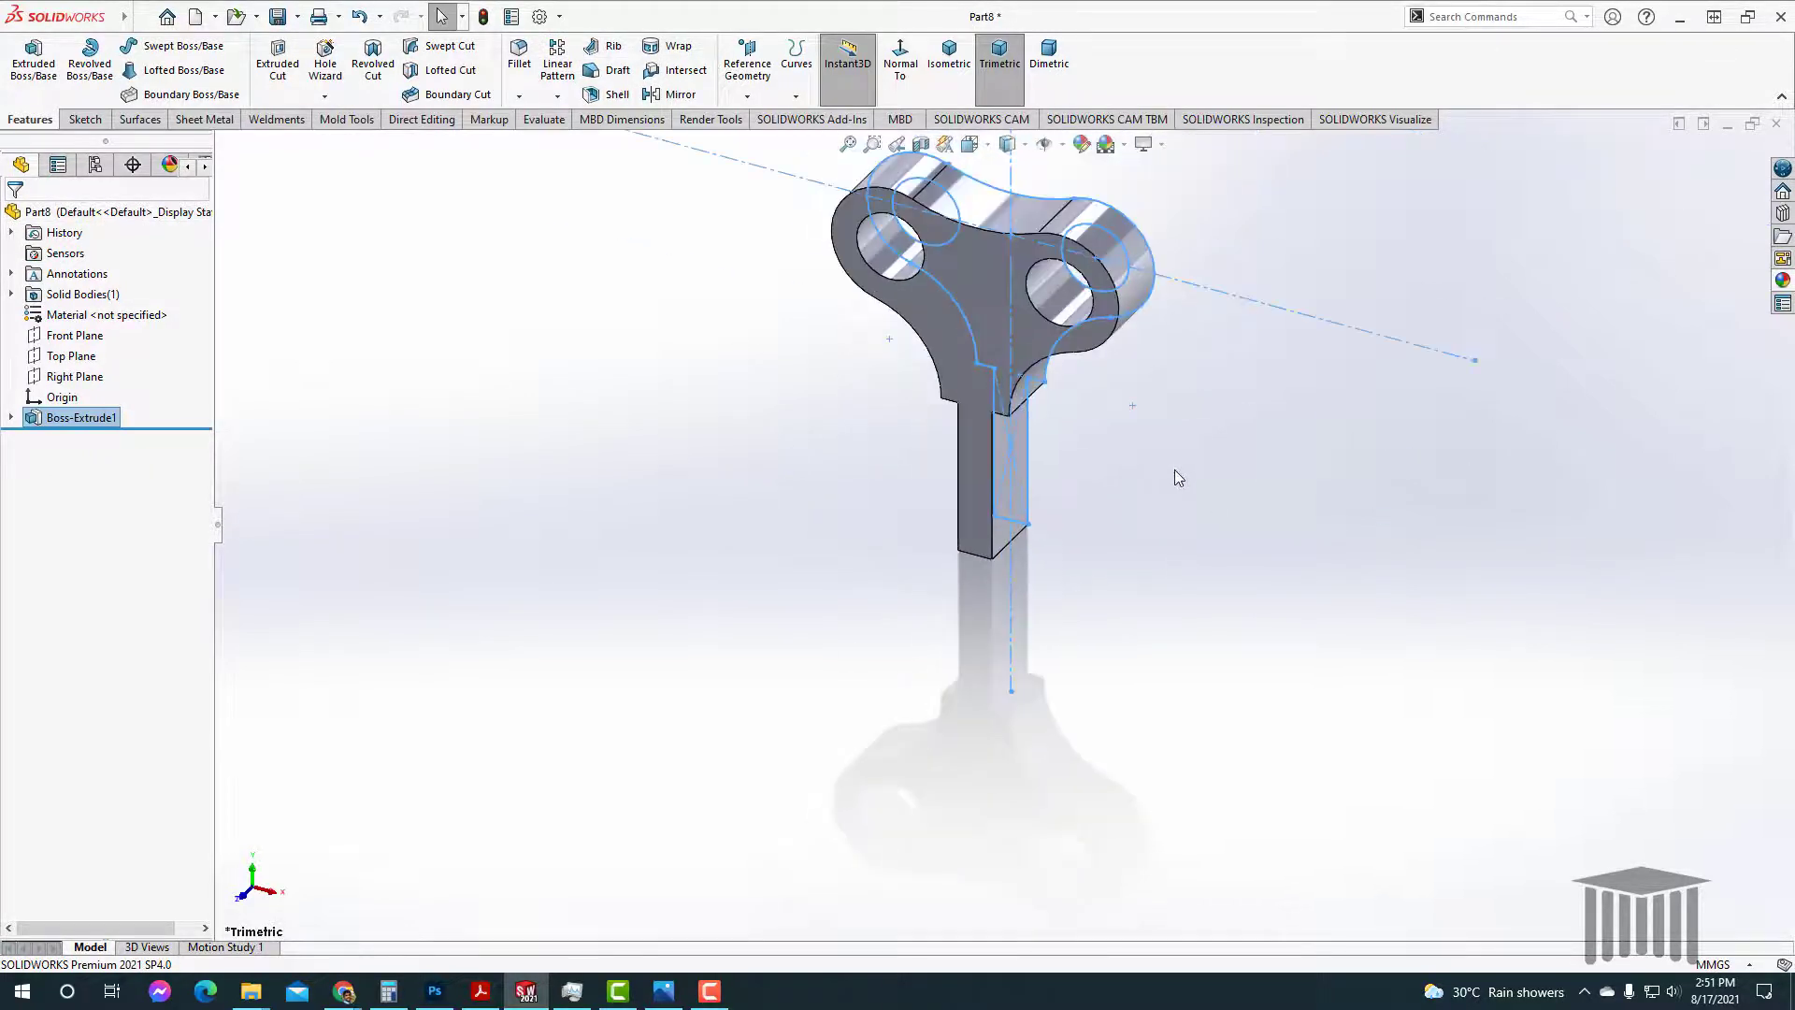
middle_drag(1175, 469, 1204, 325)
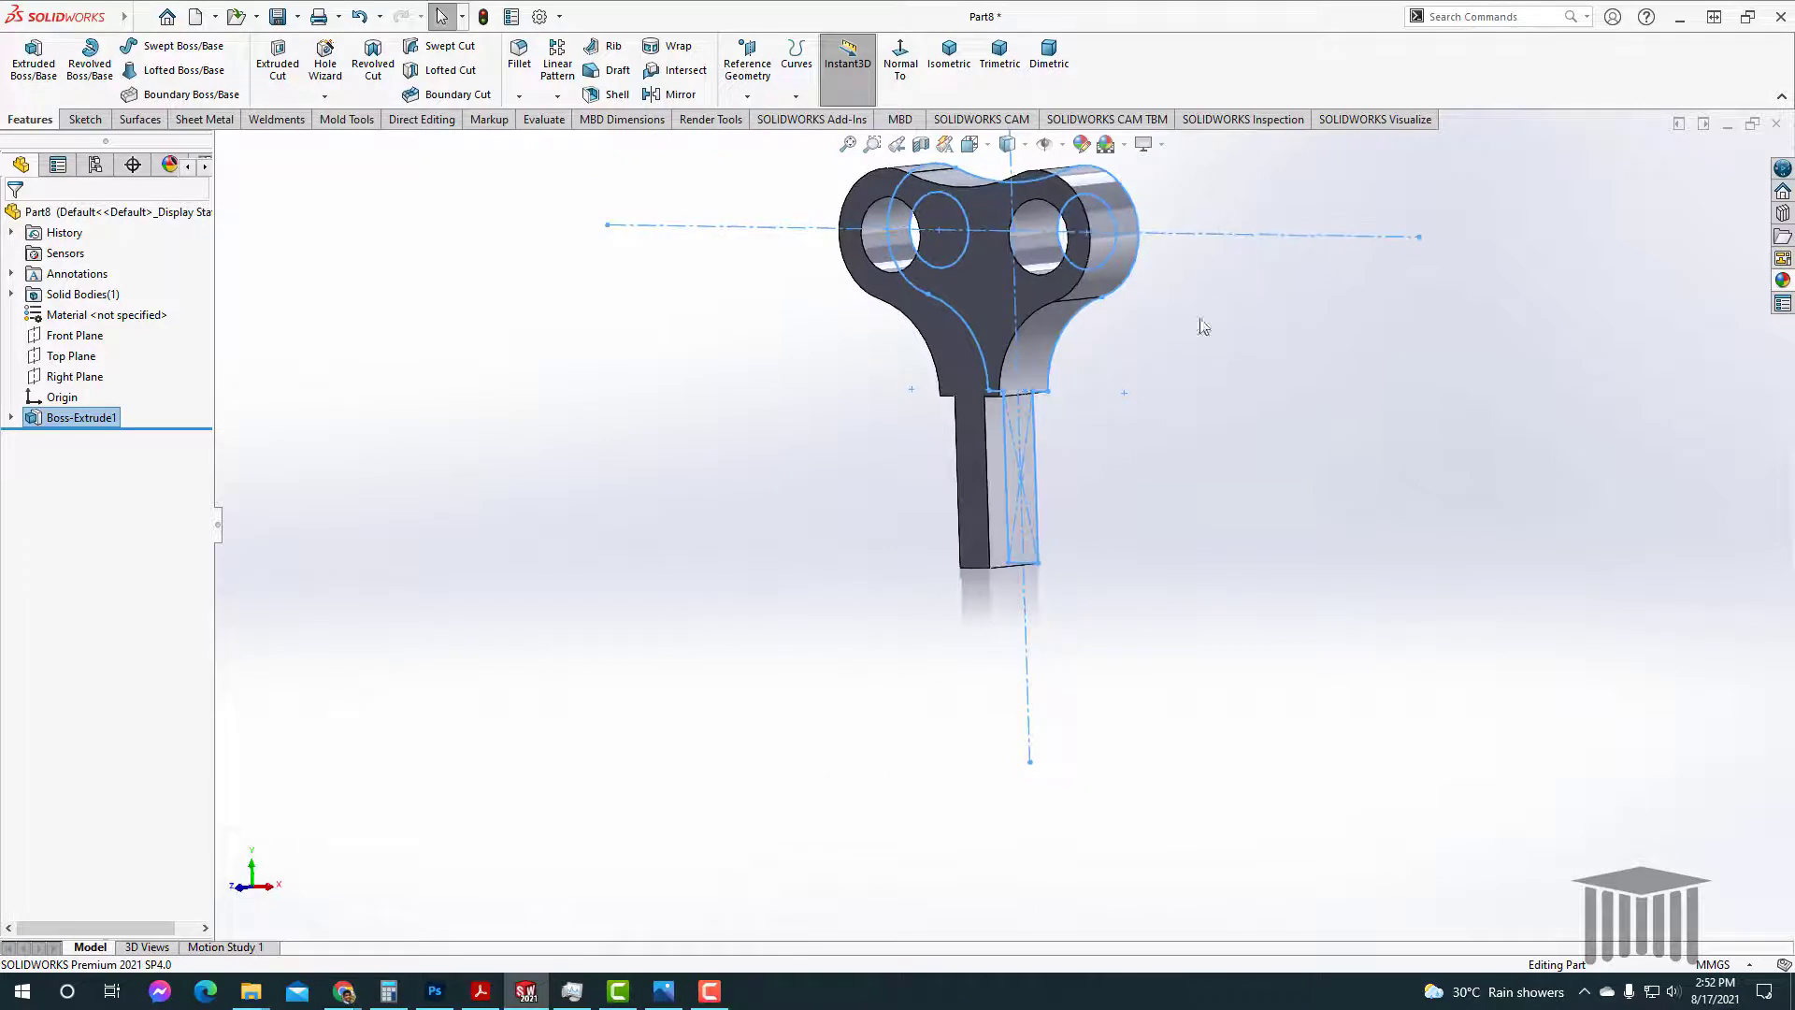
click(1007, 467)
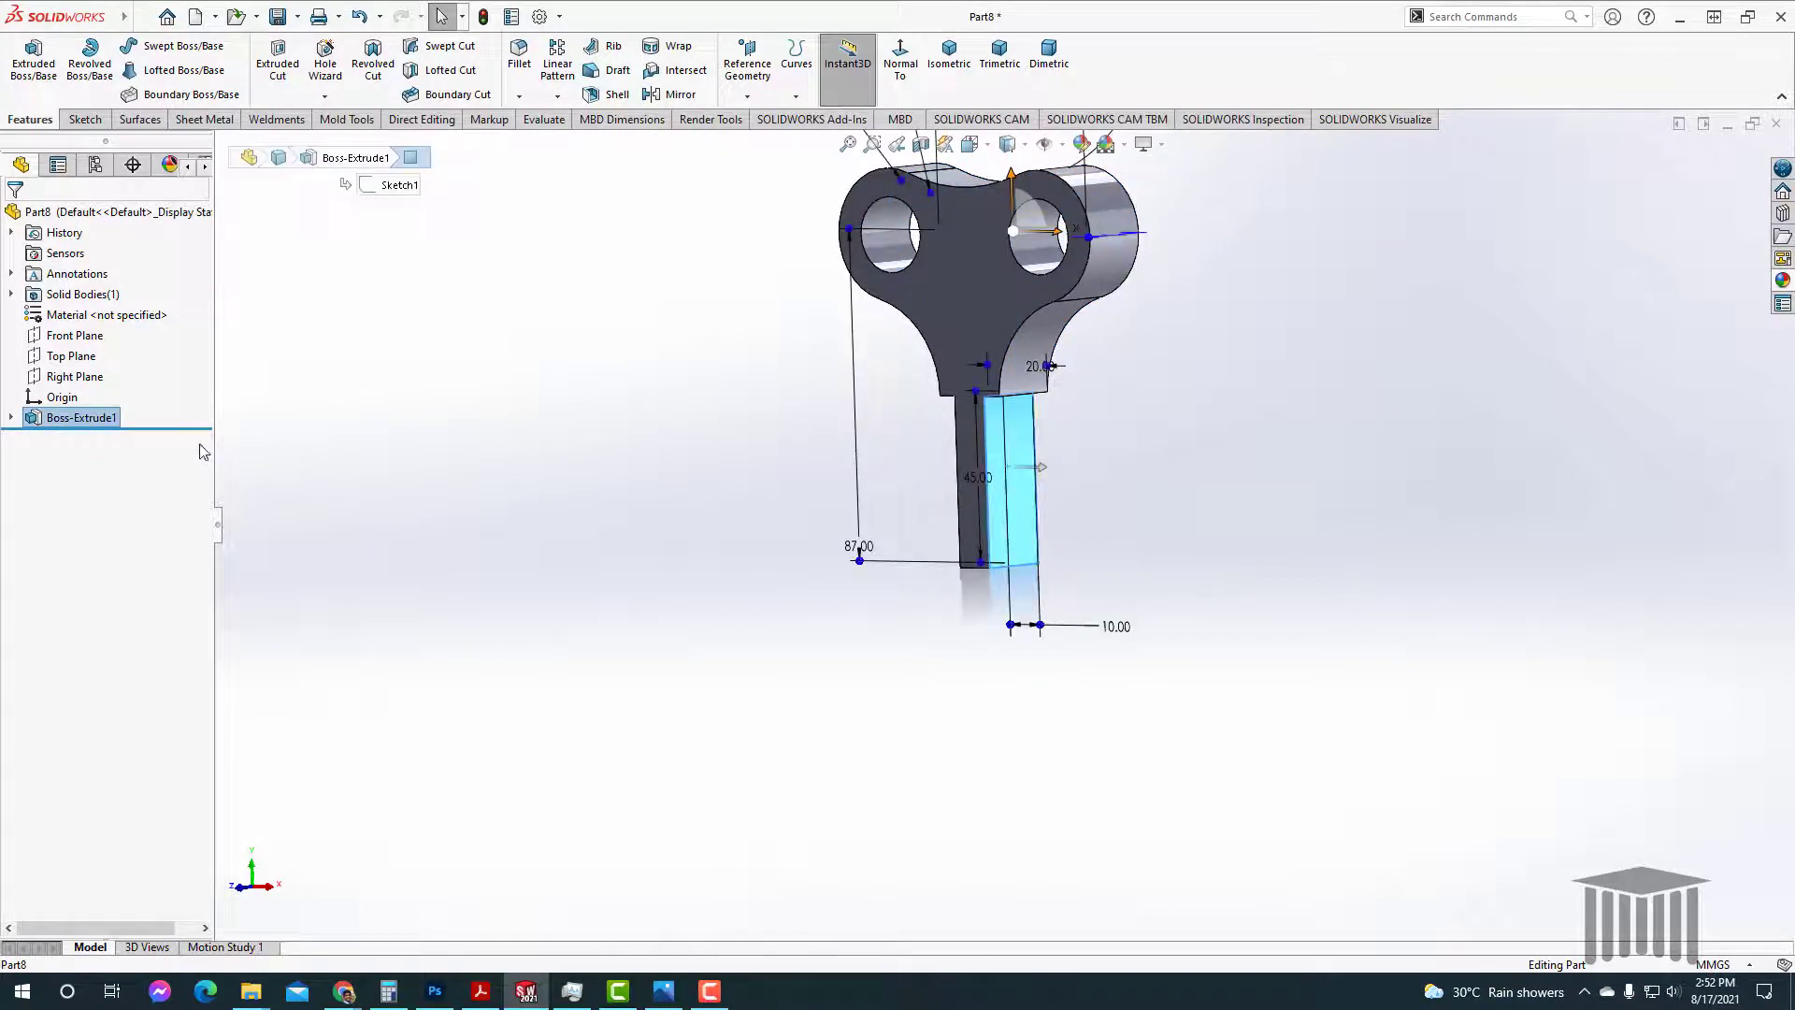
right_click(1008, 482)
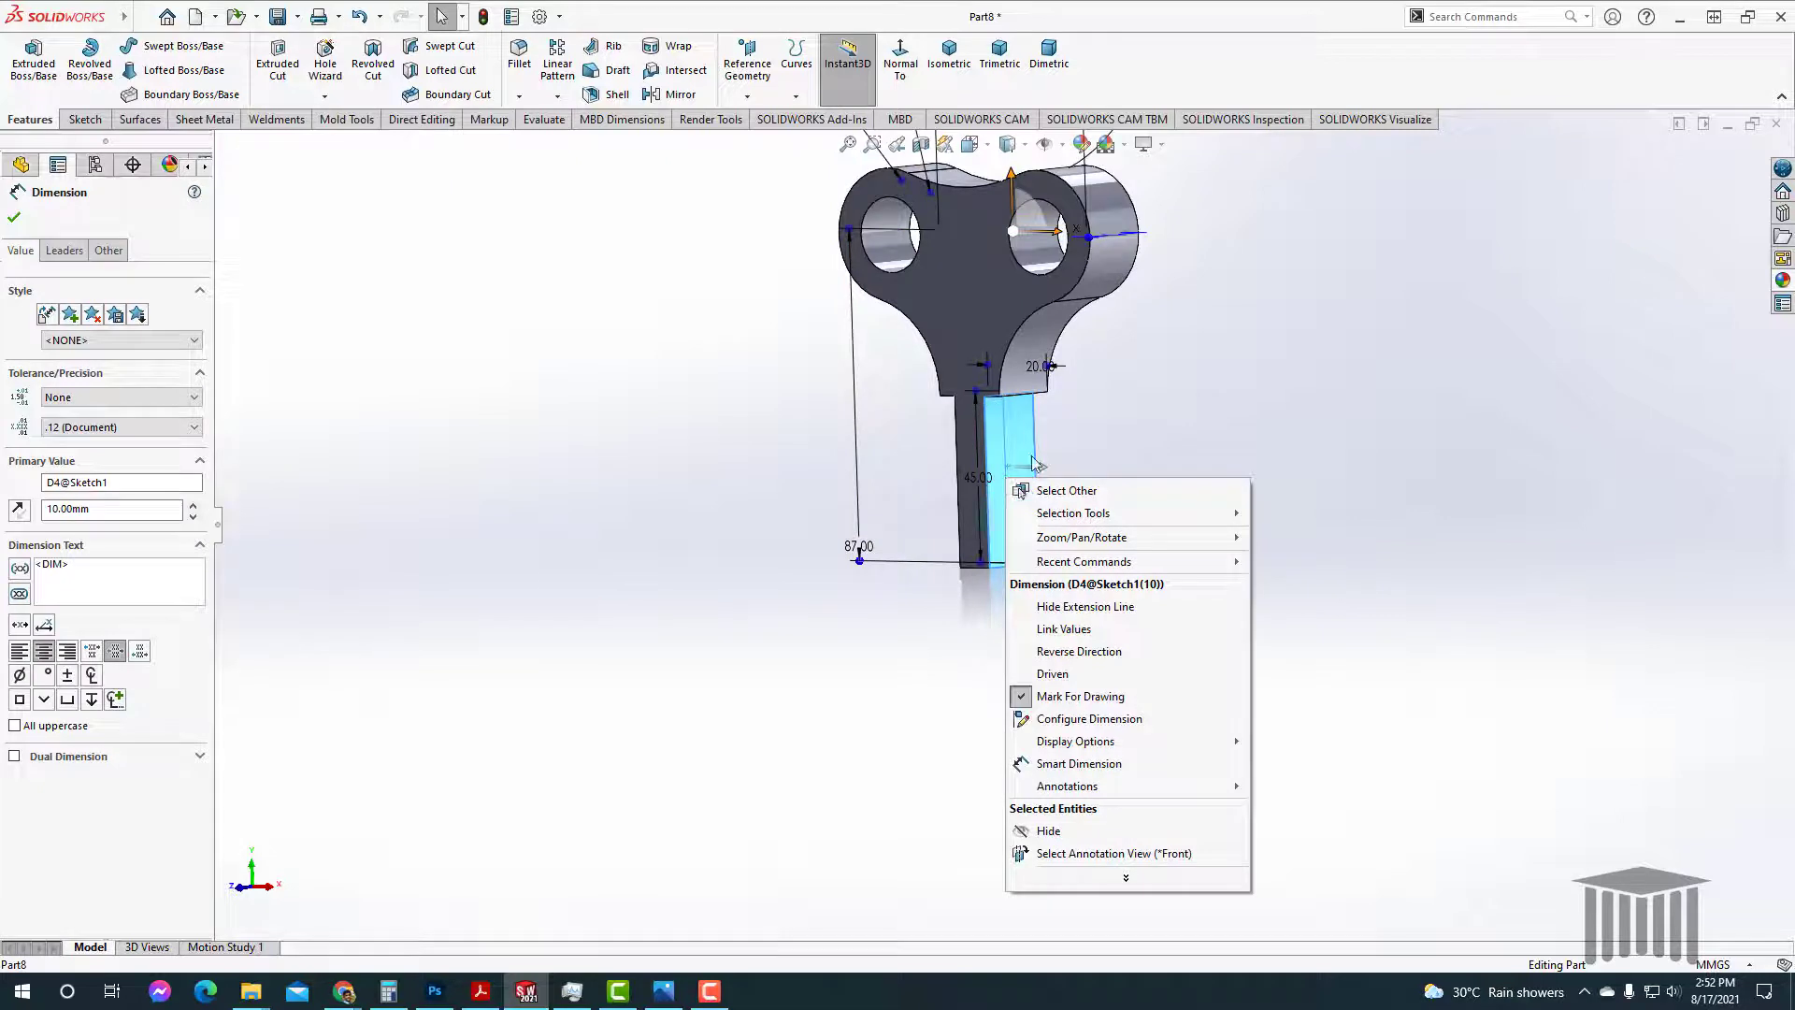
right_click(1023, 435)
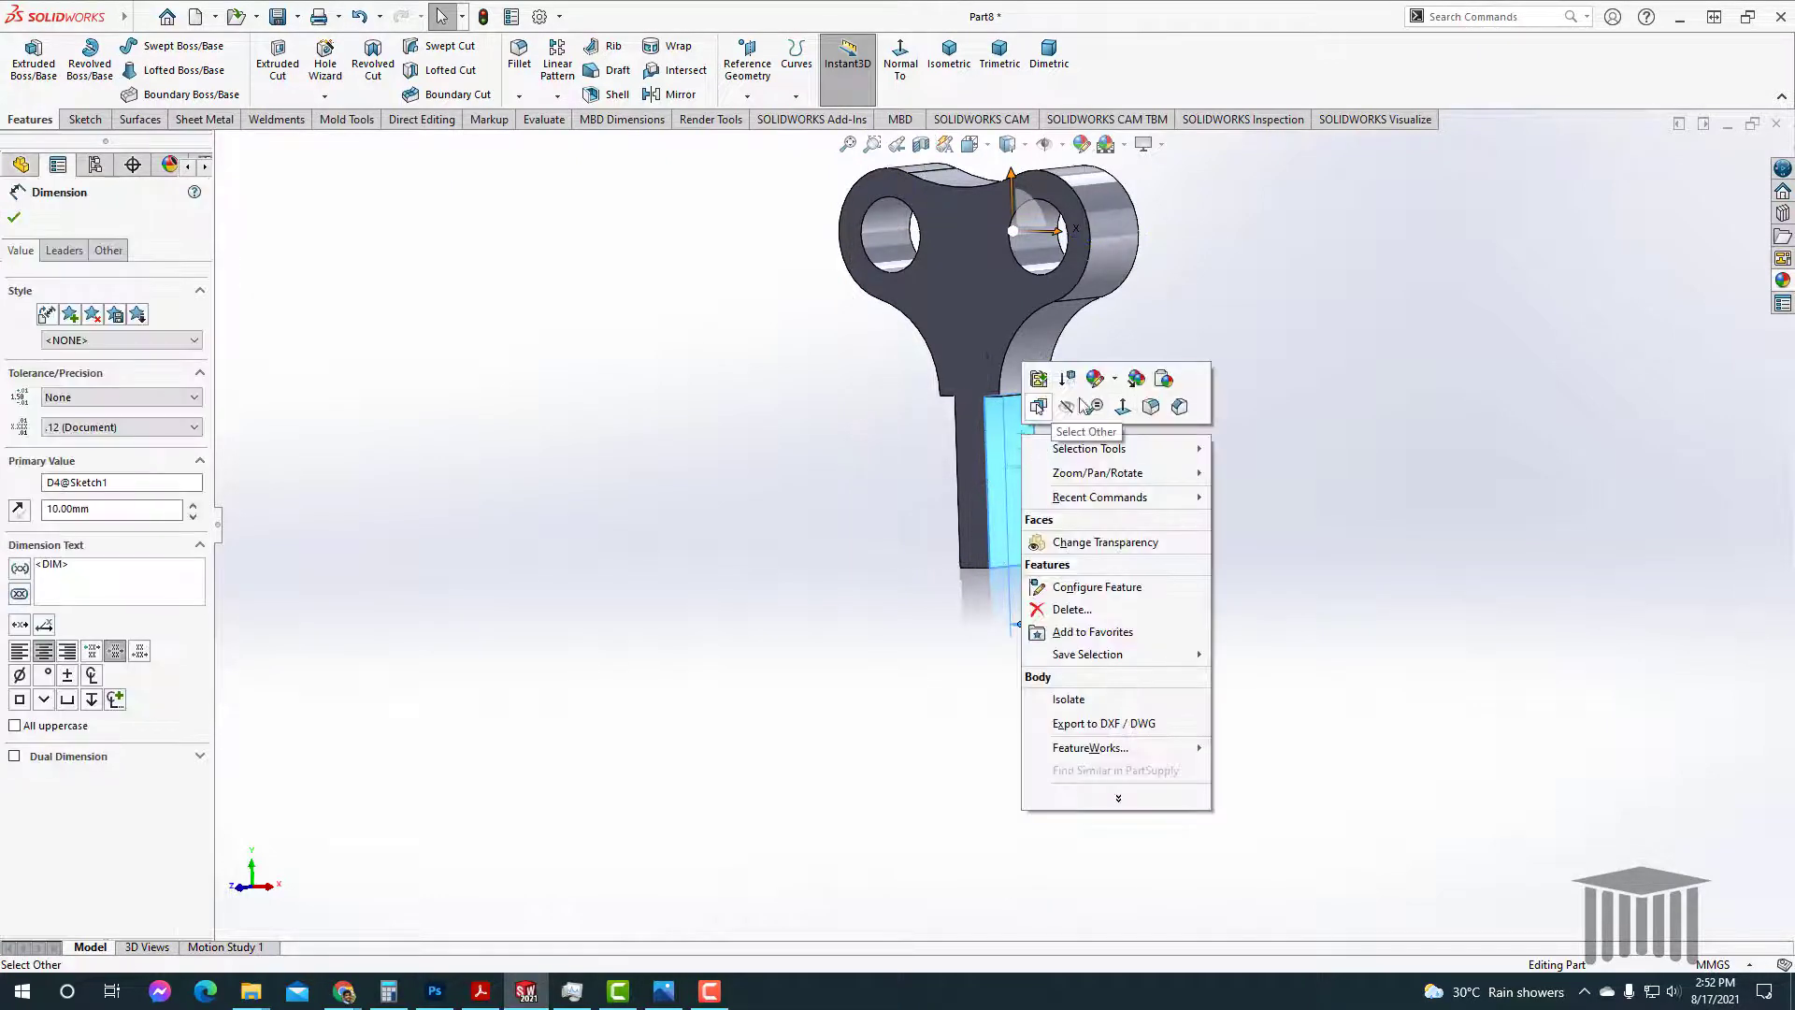
click(1167, 493)
click(1028, 516)
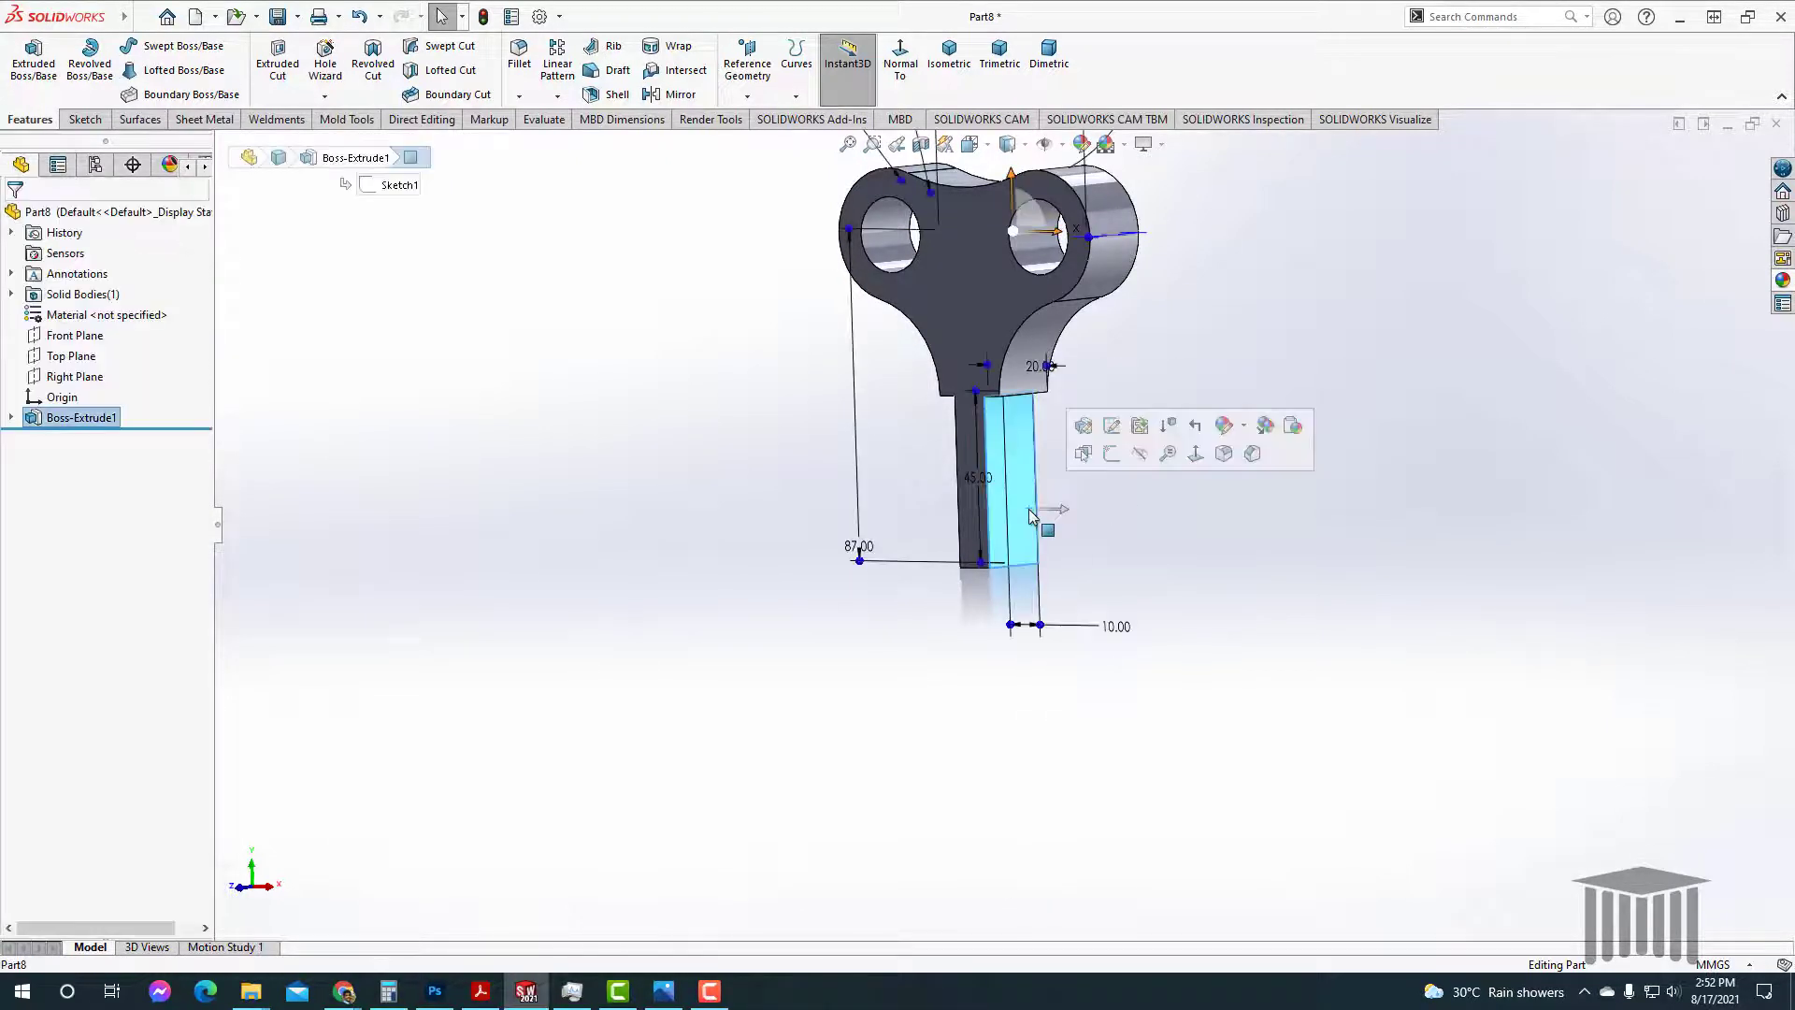
click(1114, 466)
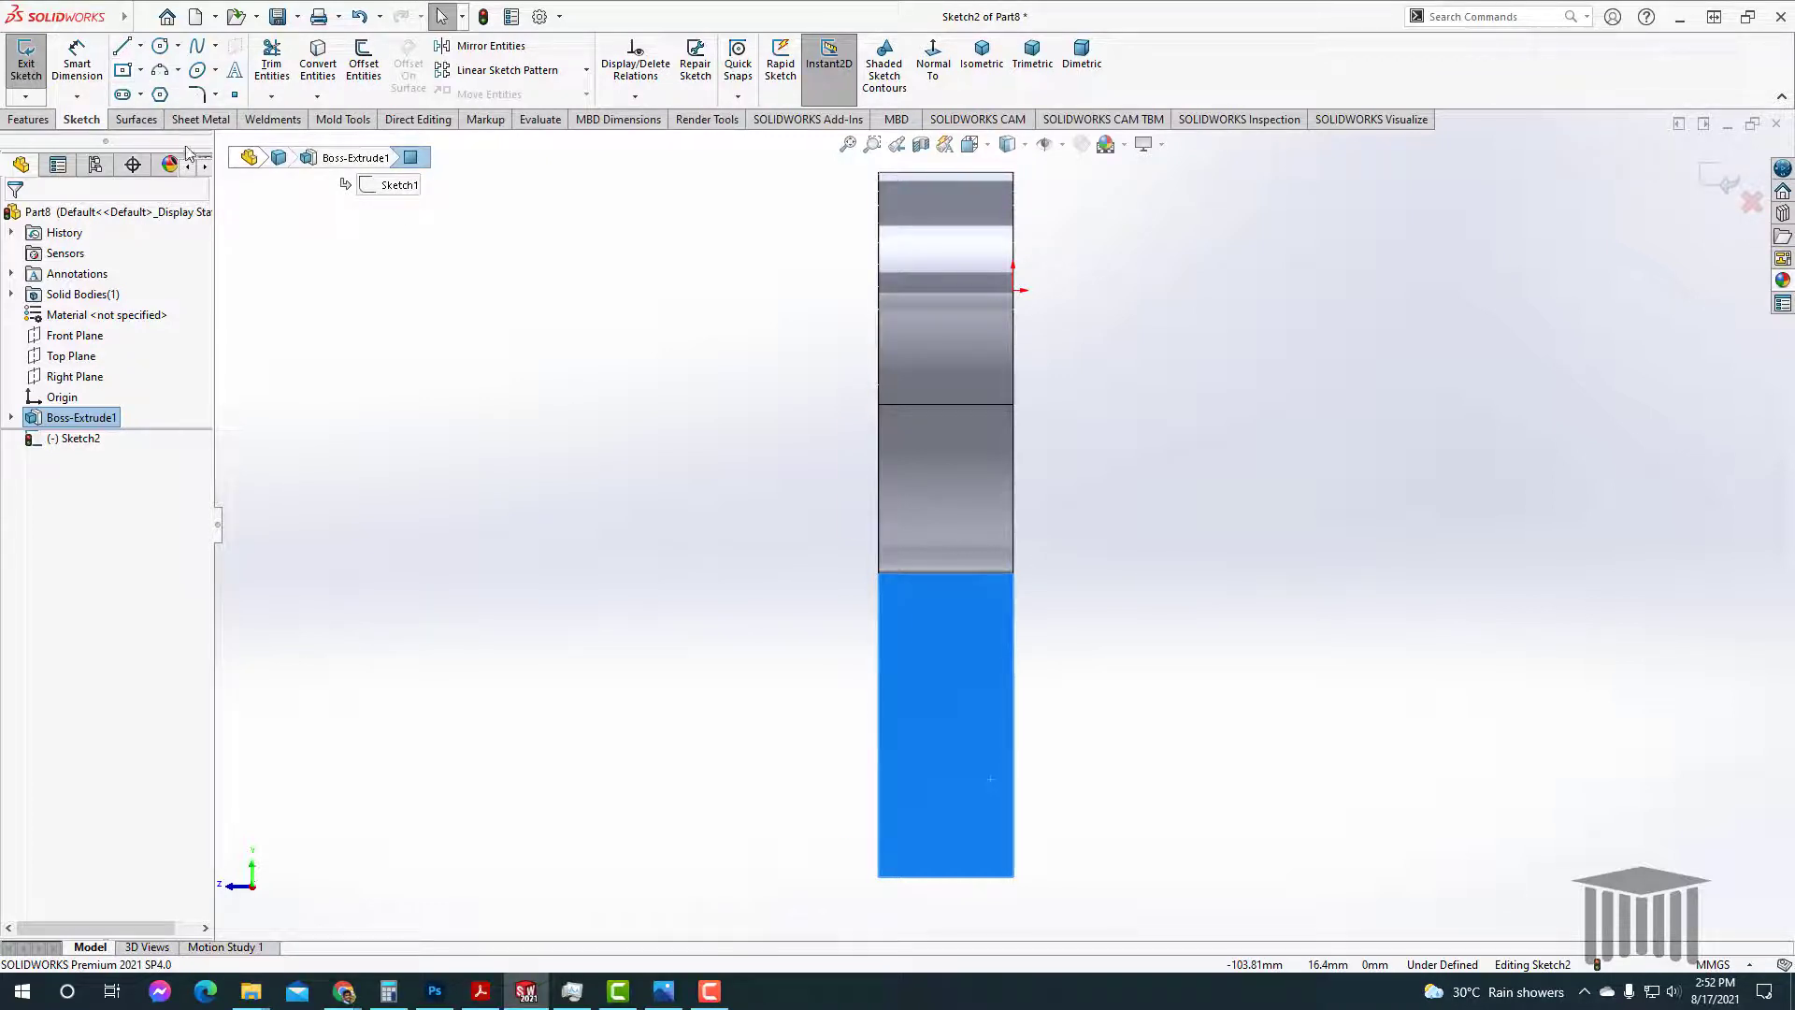
Step: Sketch a dimensioned corner rectangle about 7.4 mm wide and 37.6 mm tall, rising from the bottom edge of the stem face
click(141, 70)
click(177, 93)
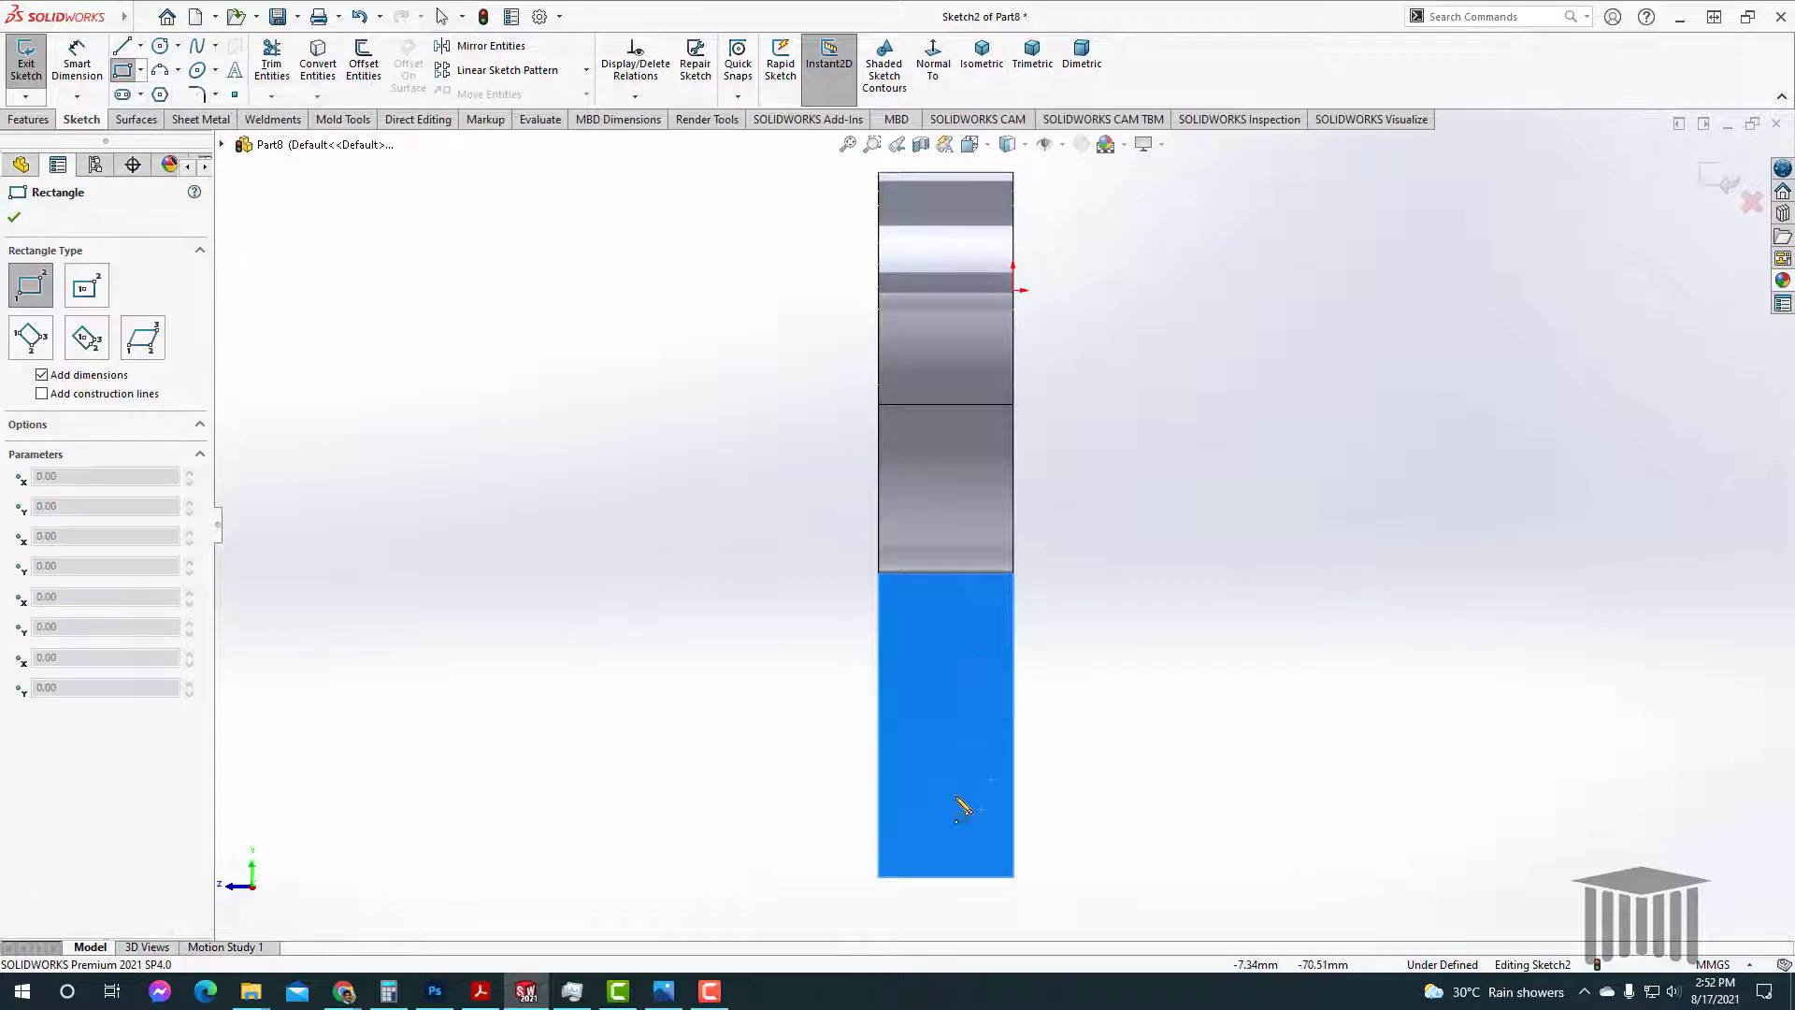
click(916, 878)
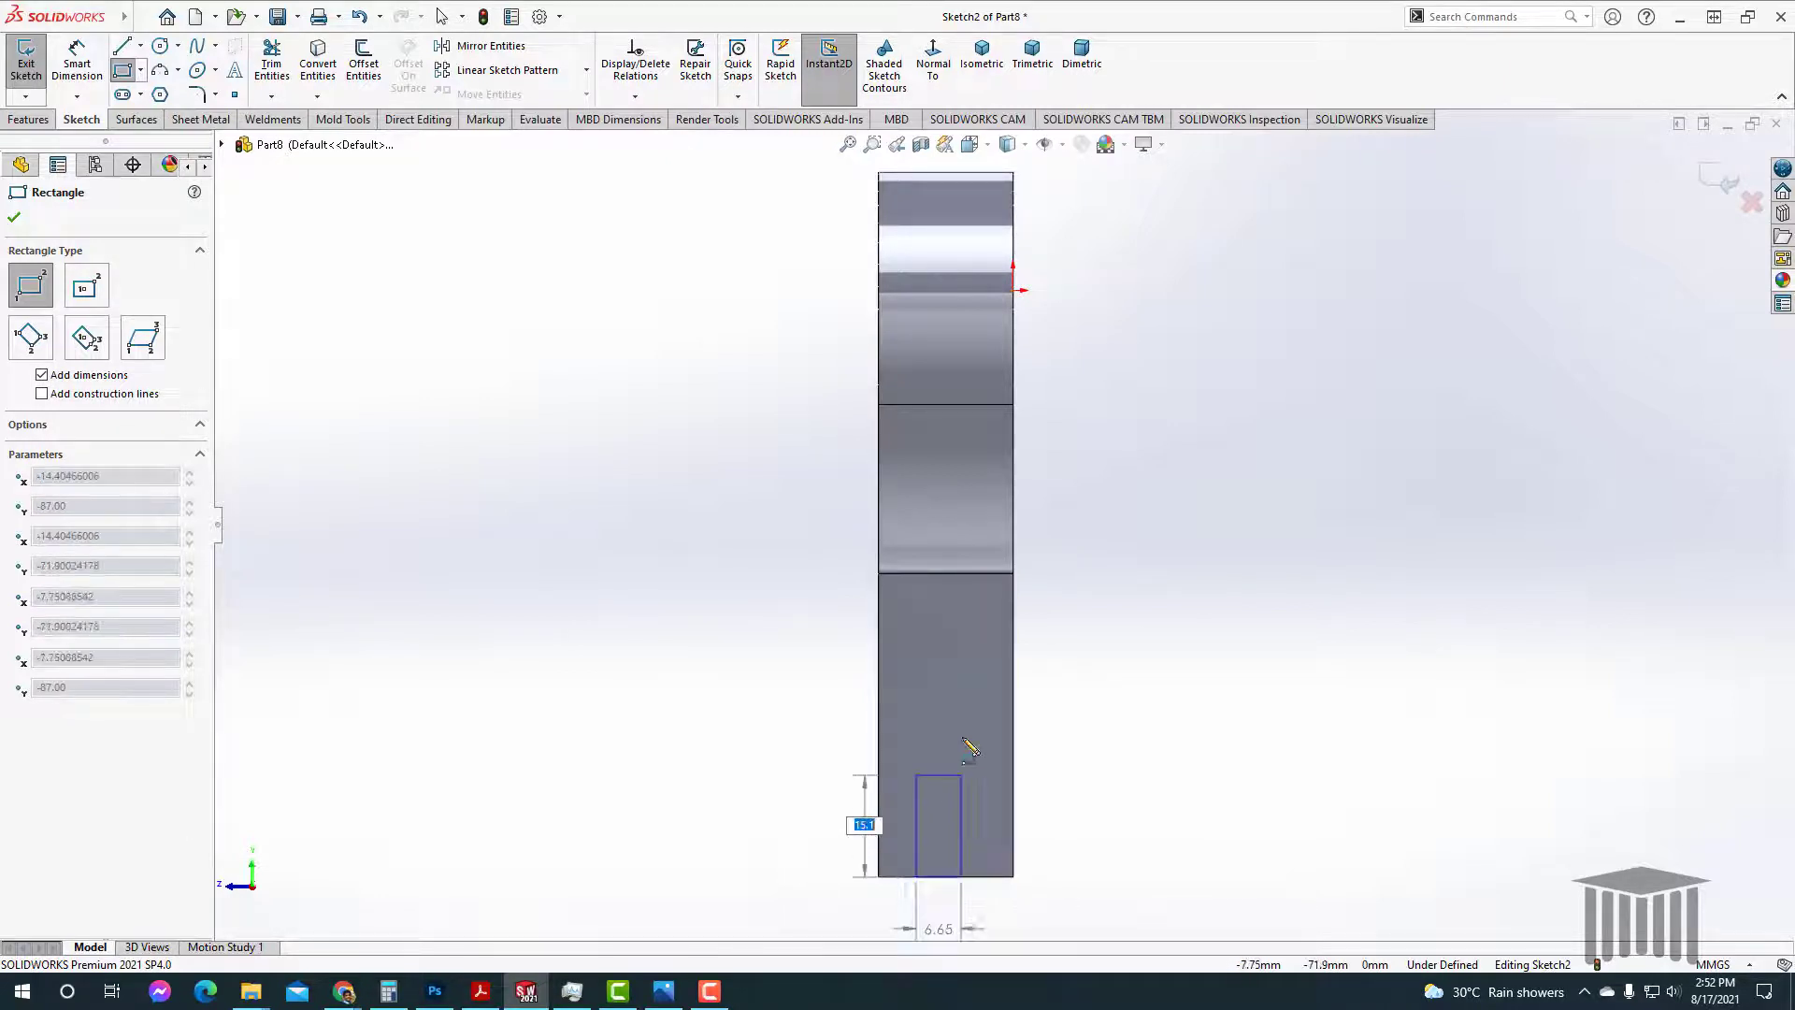
click(967, 625)
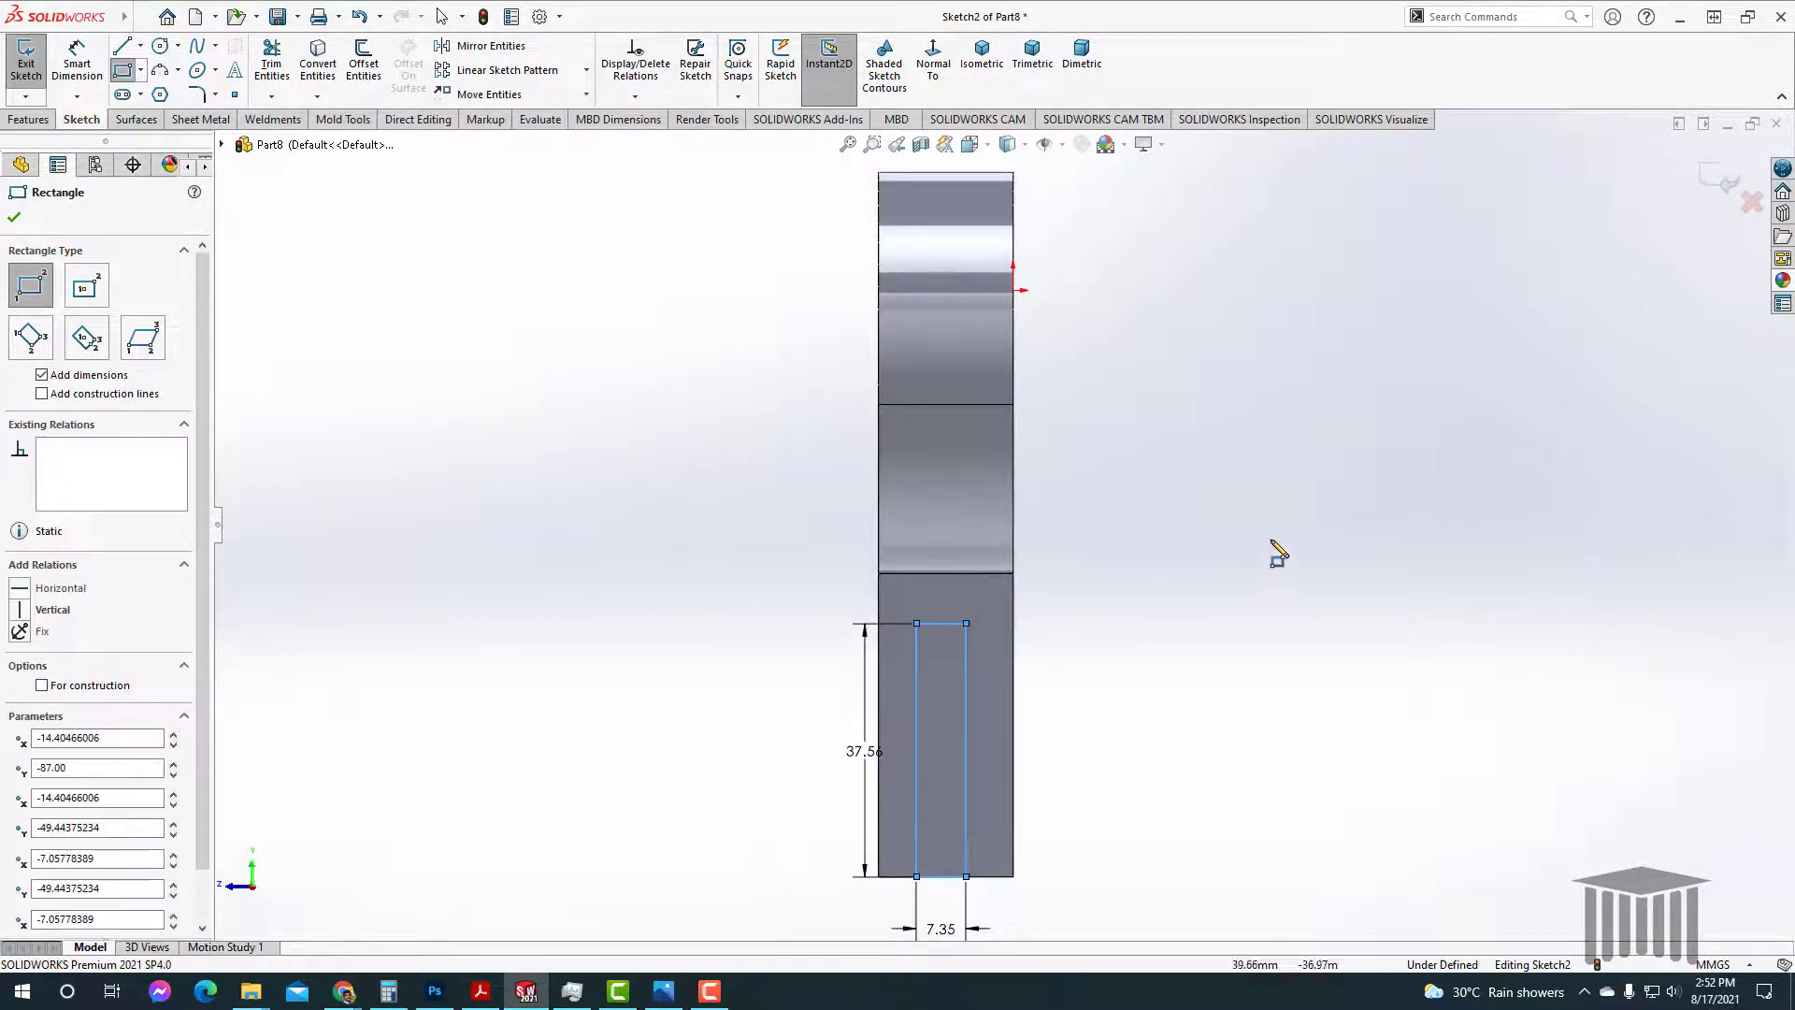
click(15, 220)
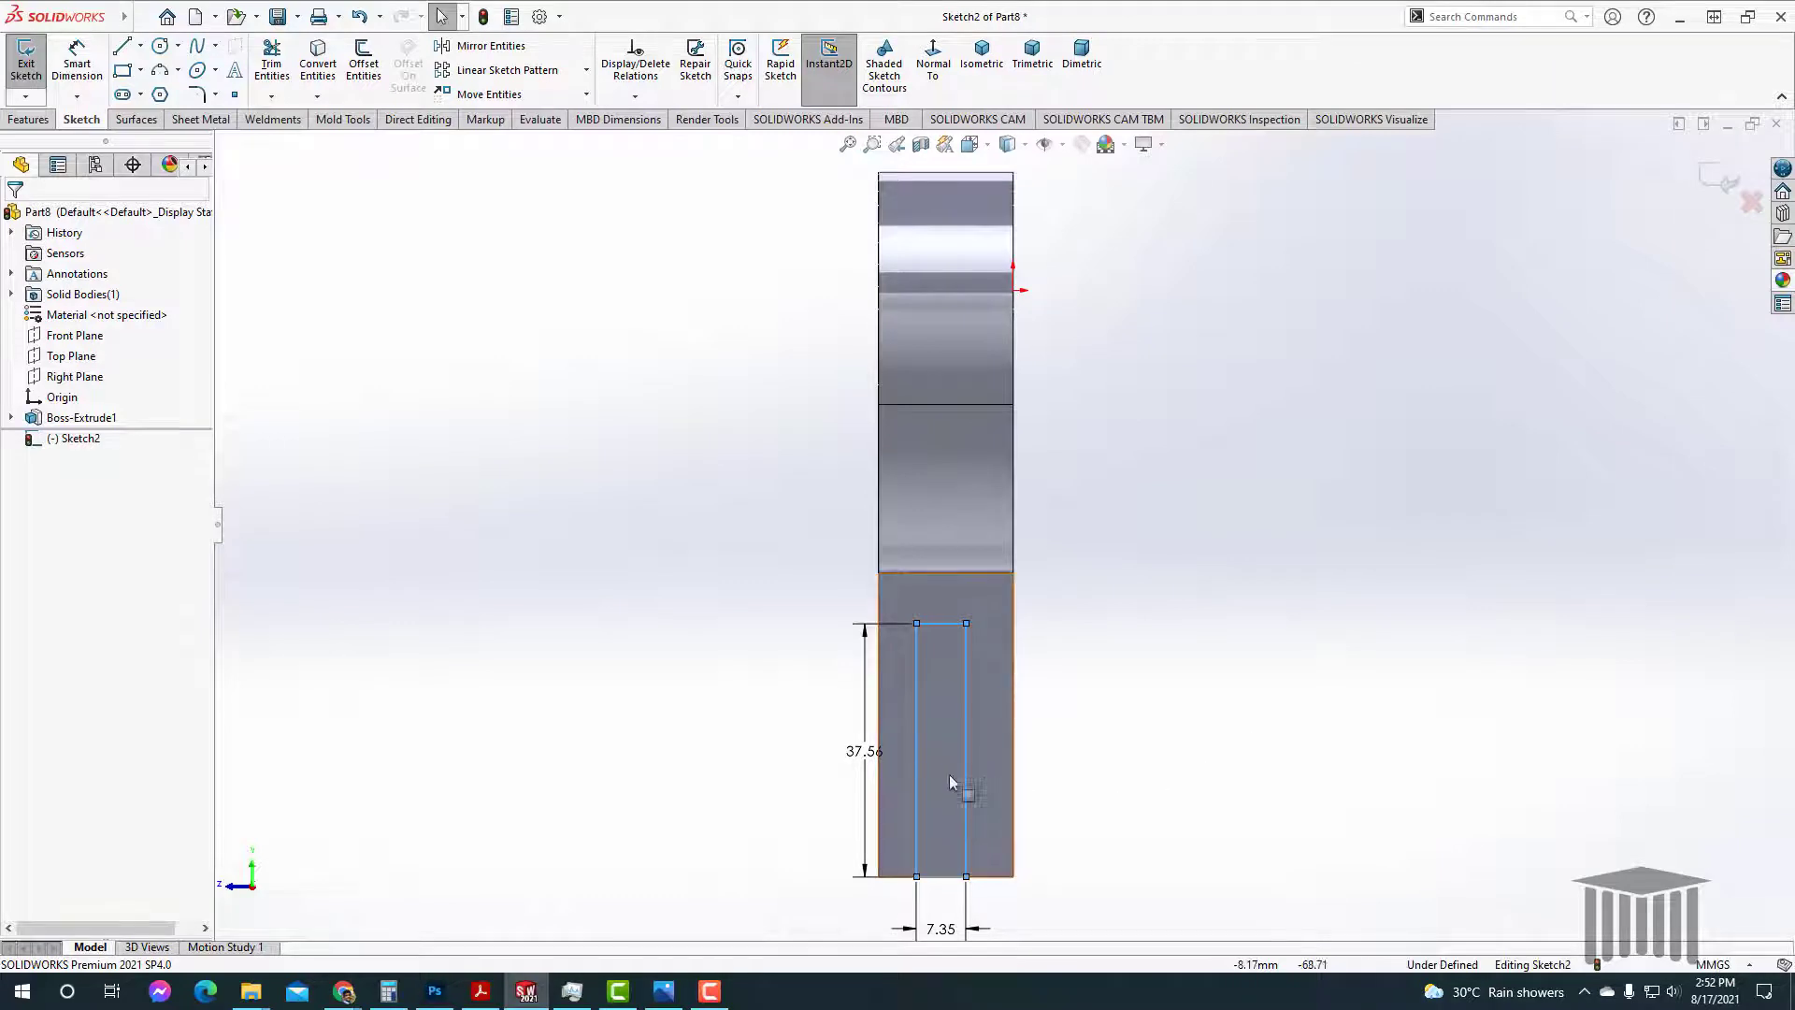
Step: Set the rectangle's width to 10 mm and its height to 35 mm
scroll(1162, 823, down, 1)
scroll(1126, 762, up, 1)
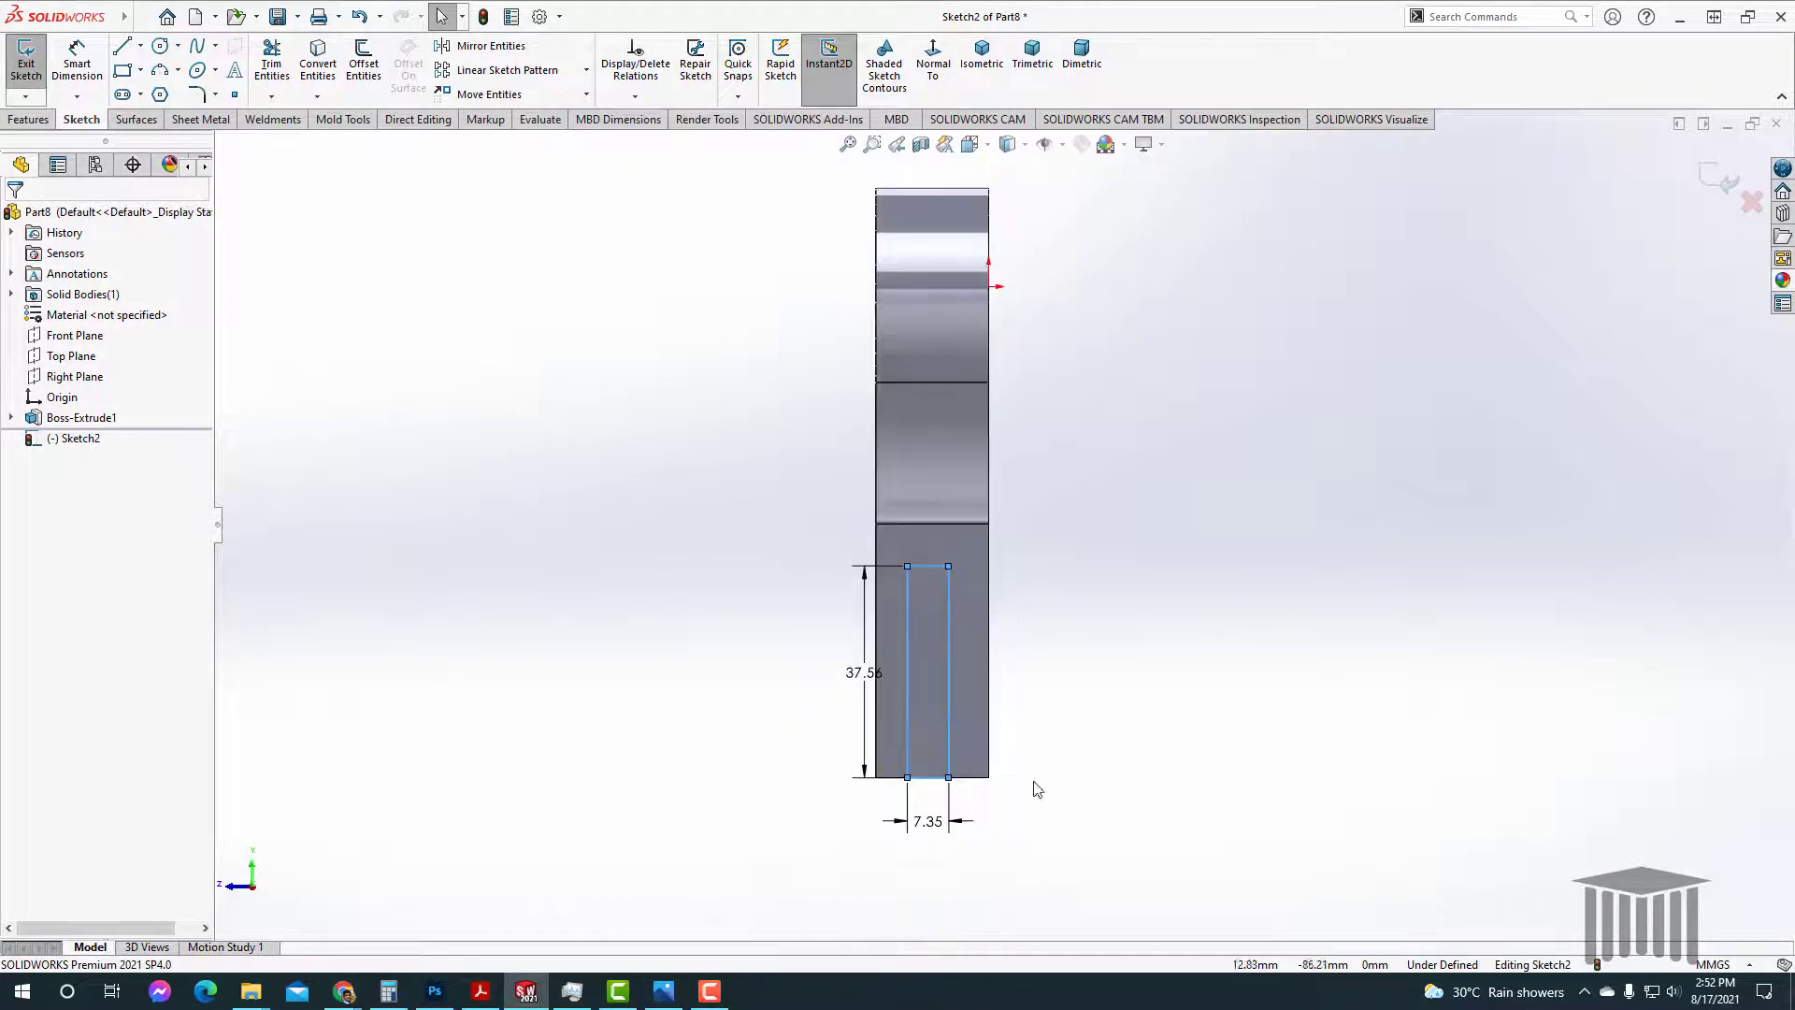
double_click(921, 822)
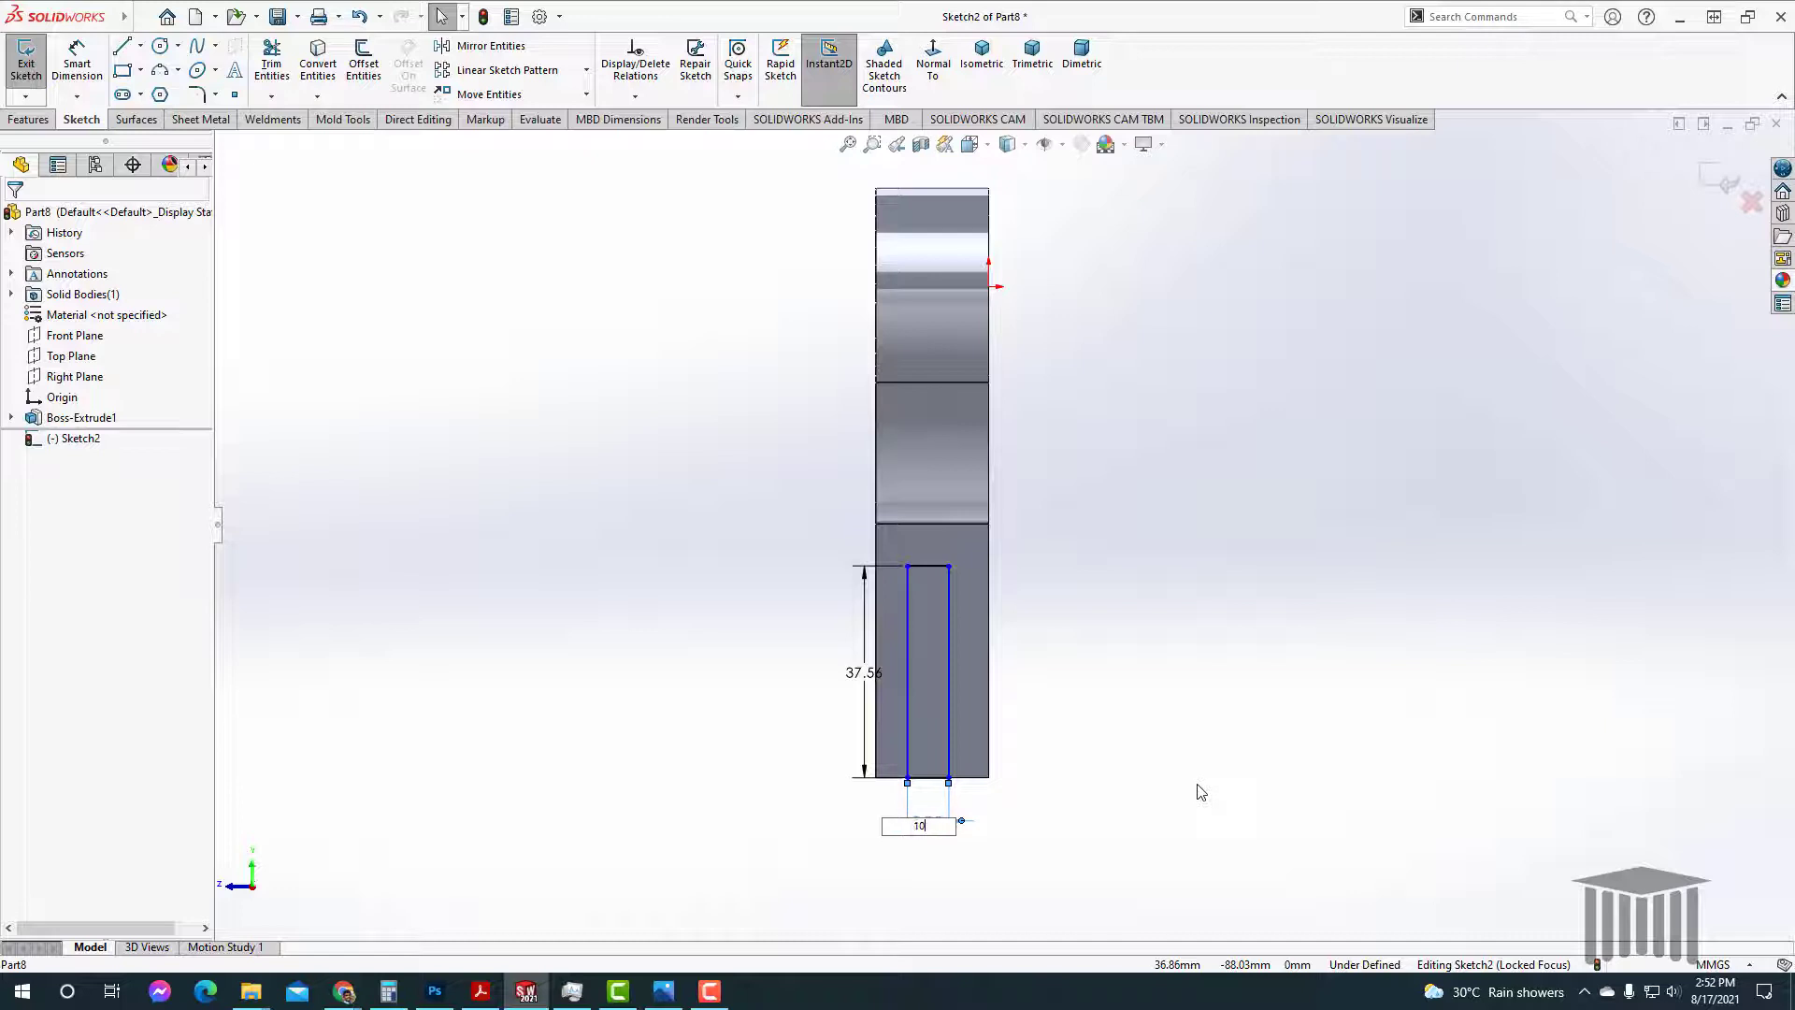
key(Return)
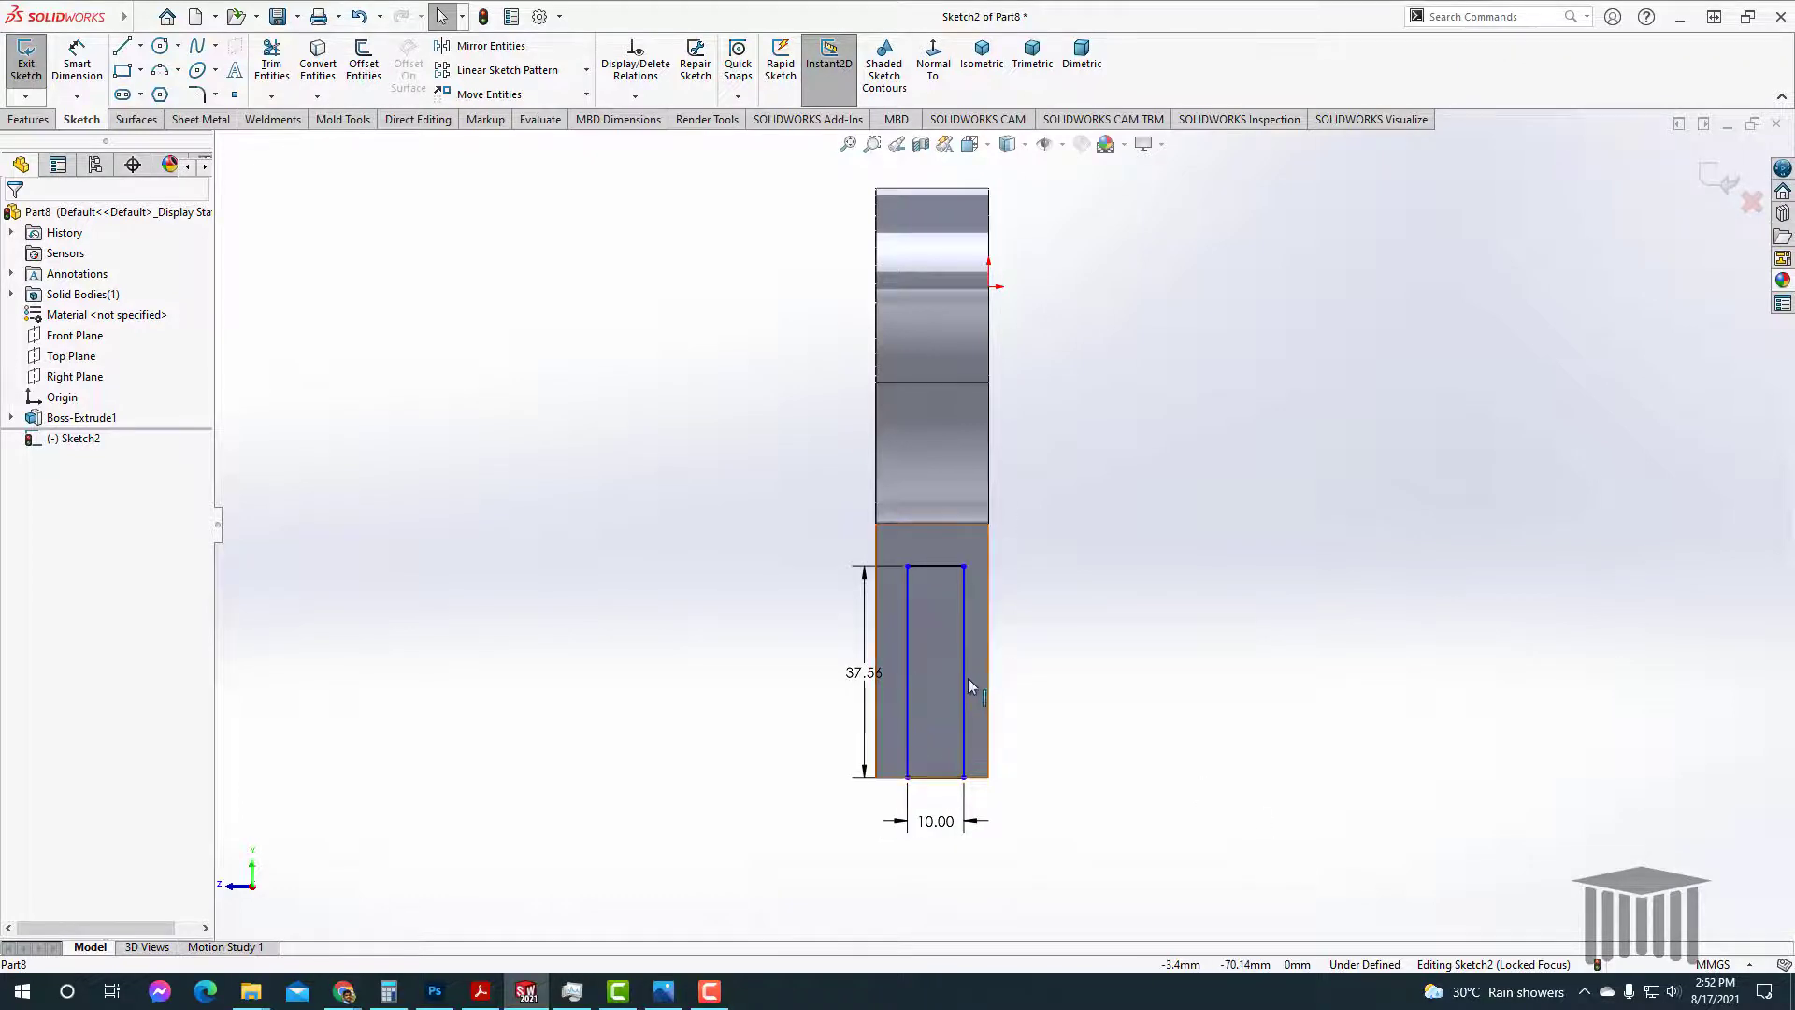
double_click(856, 683)
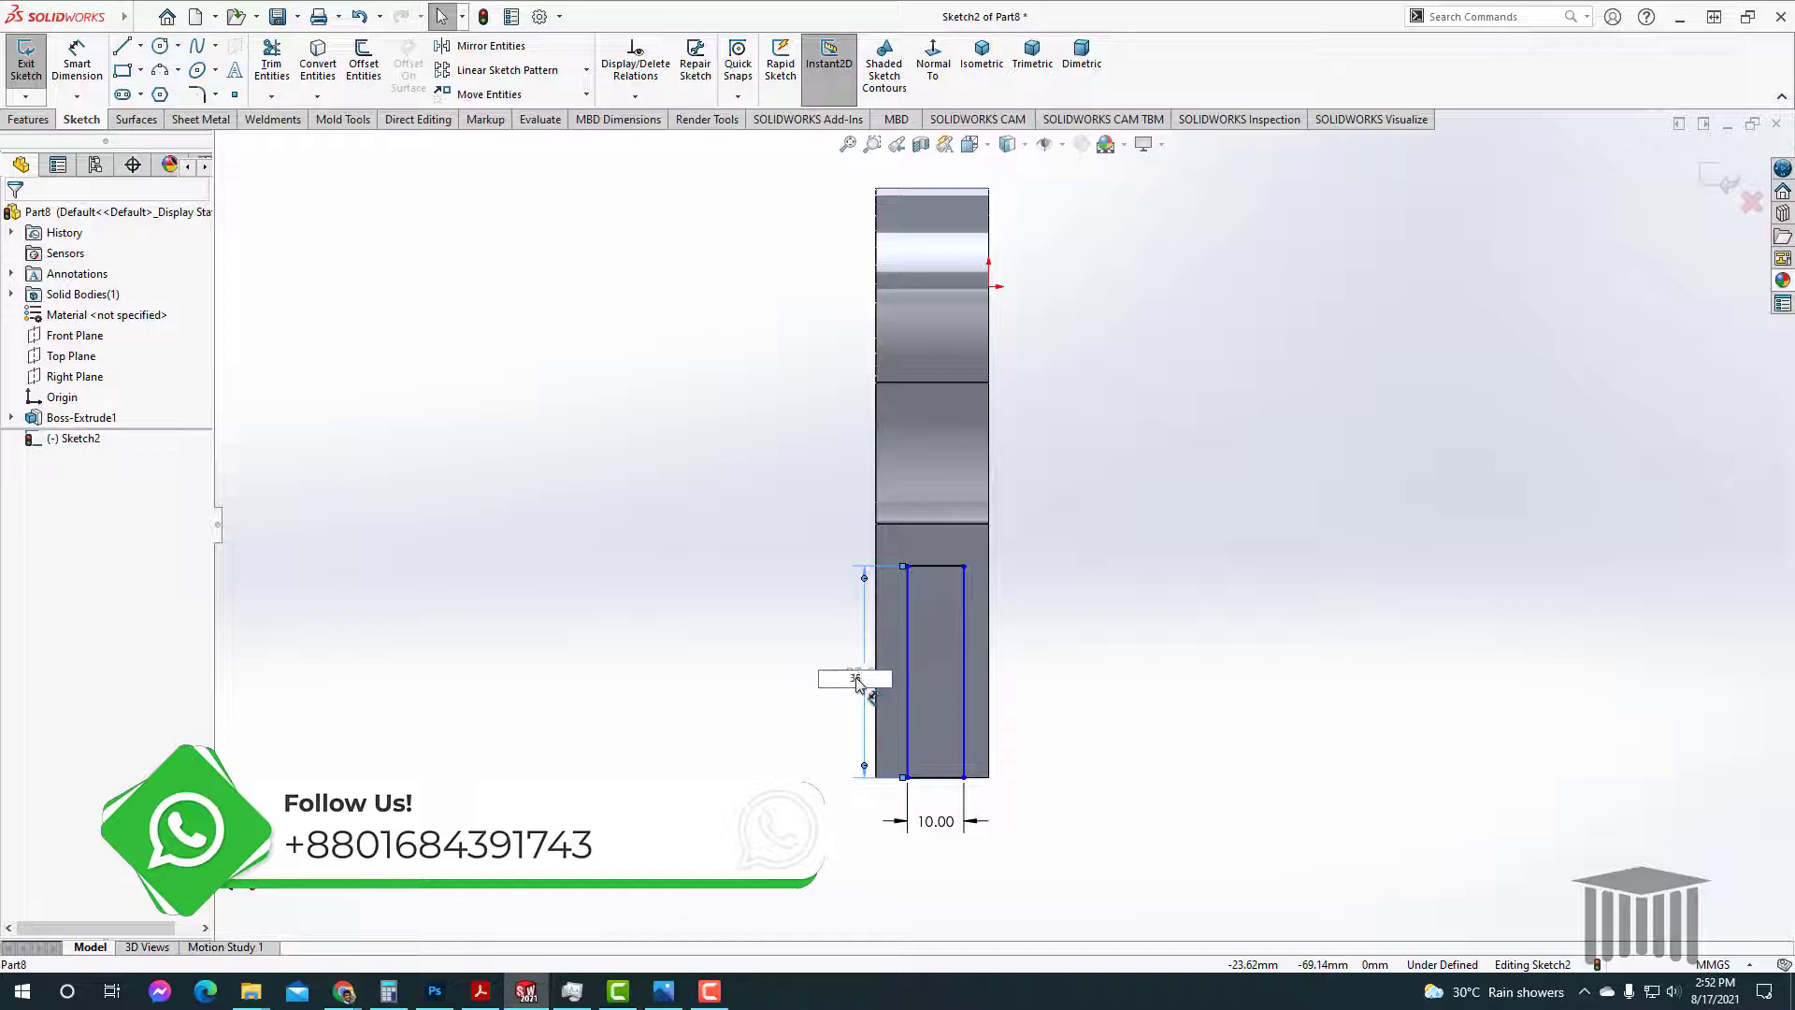
key(Return)
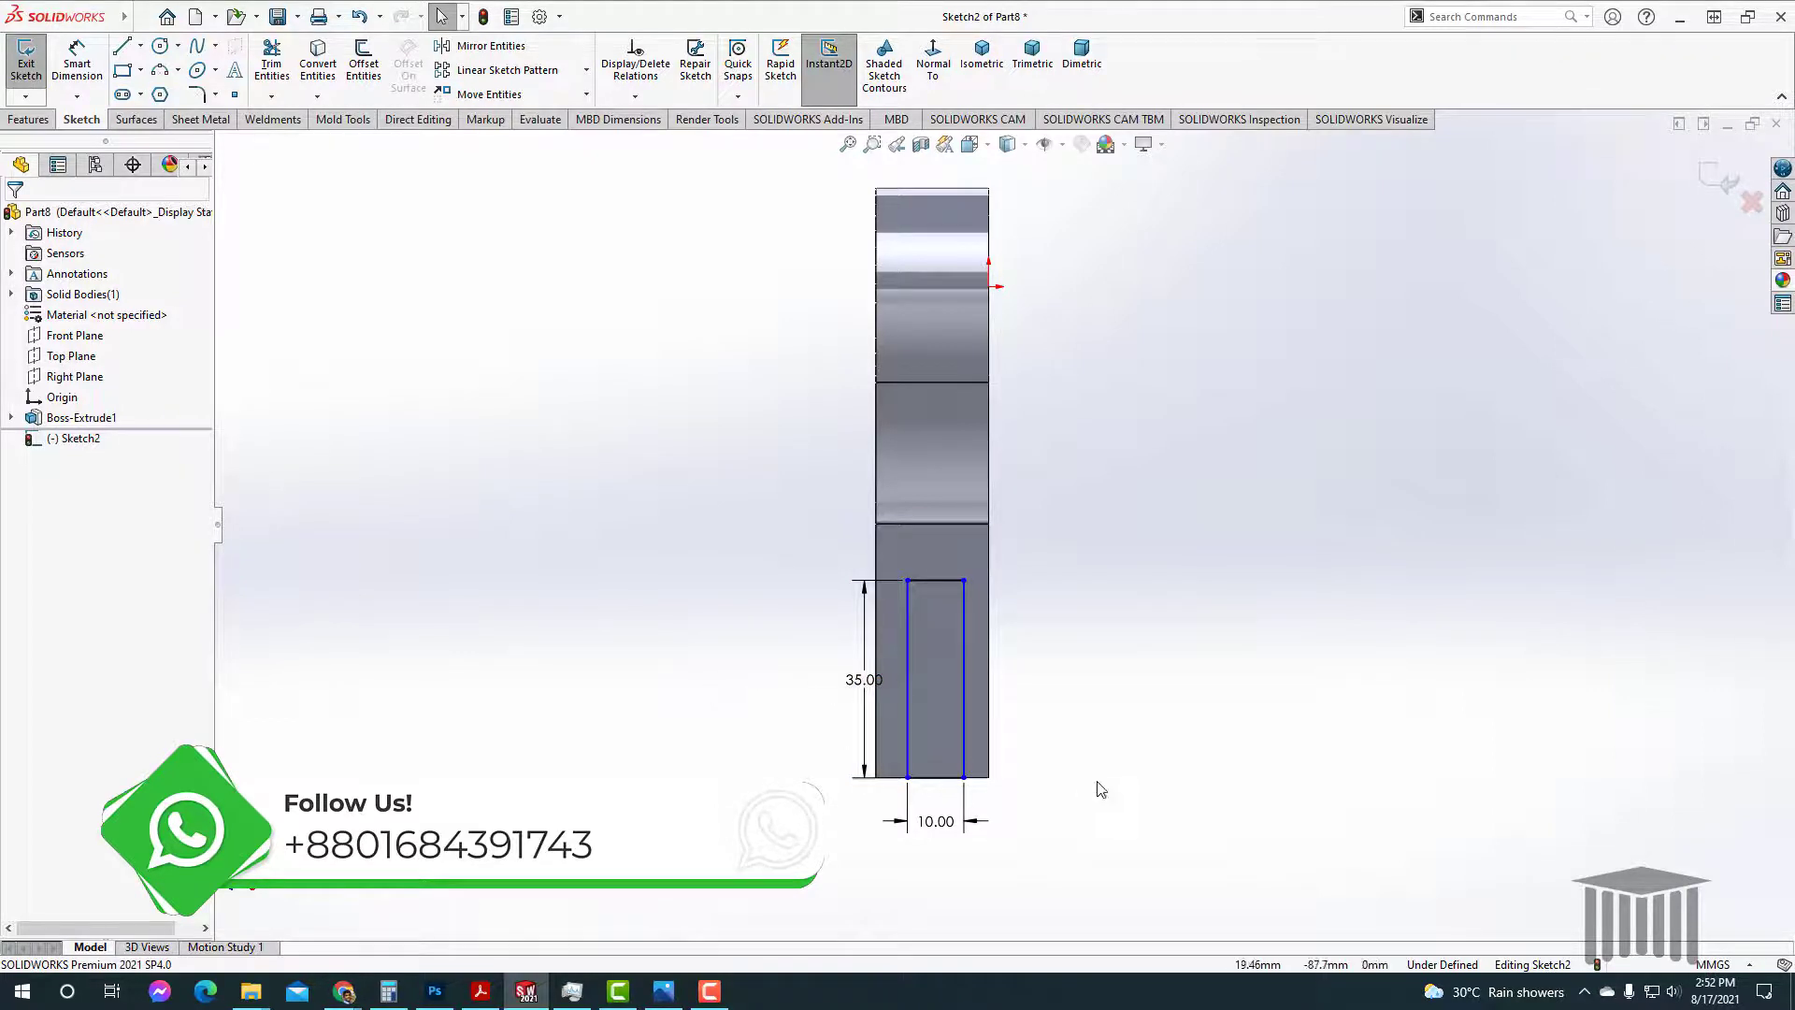
click(946, 778)
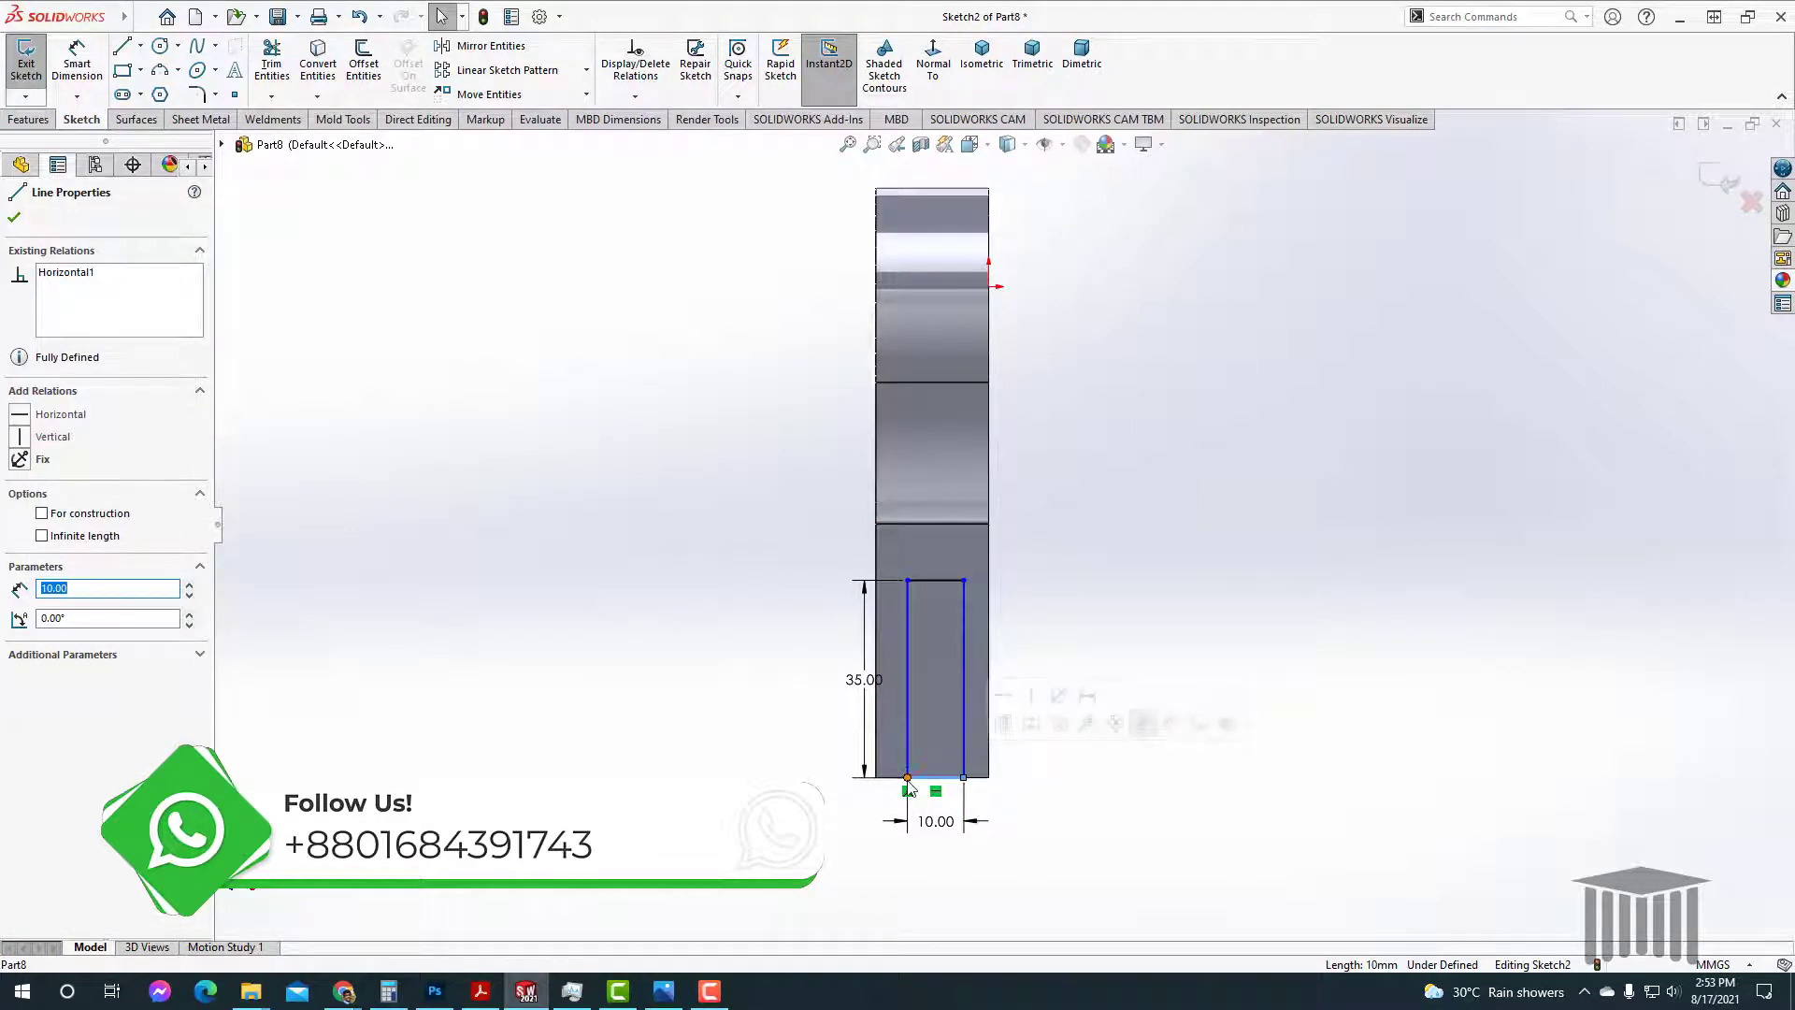
click(954, 793)
click(938, 777)
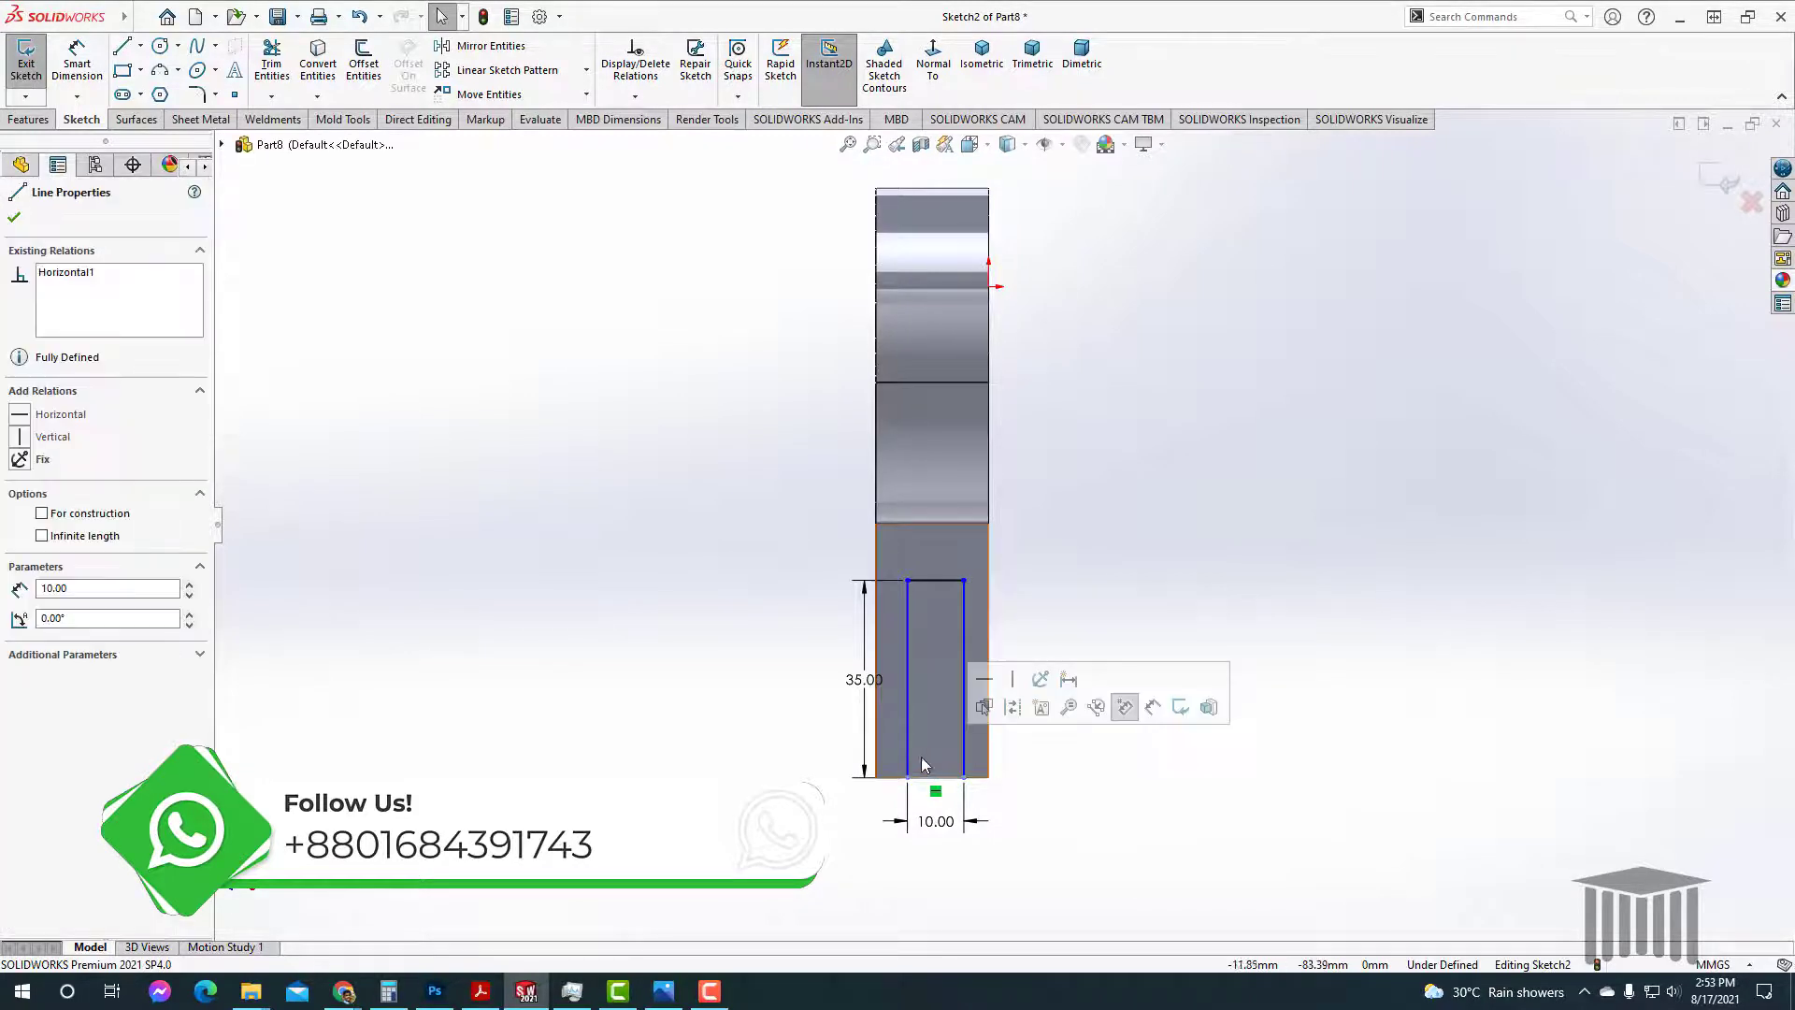
click(1037, 795)
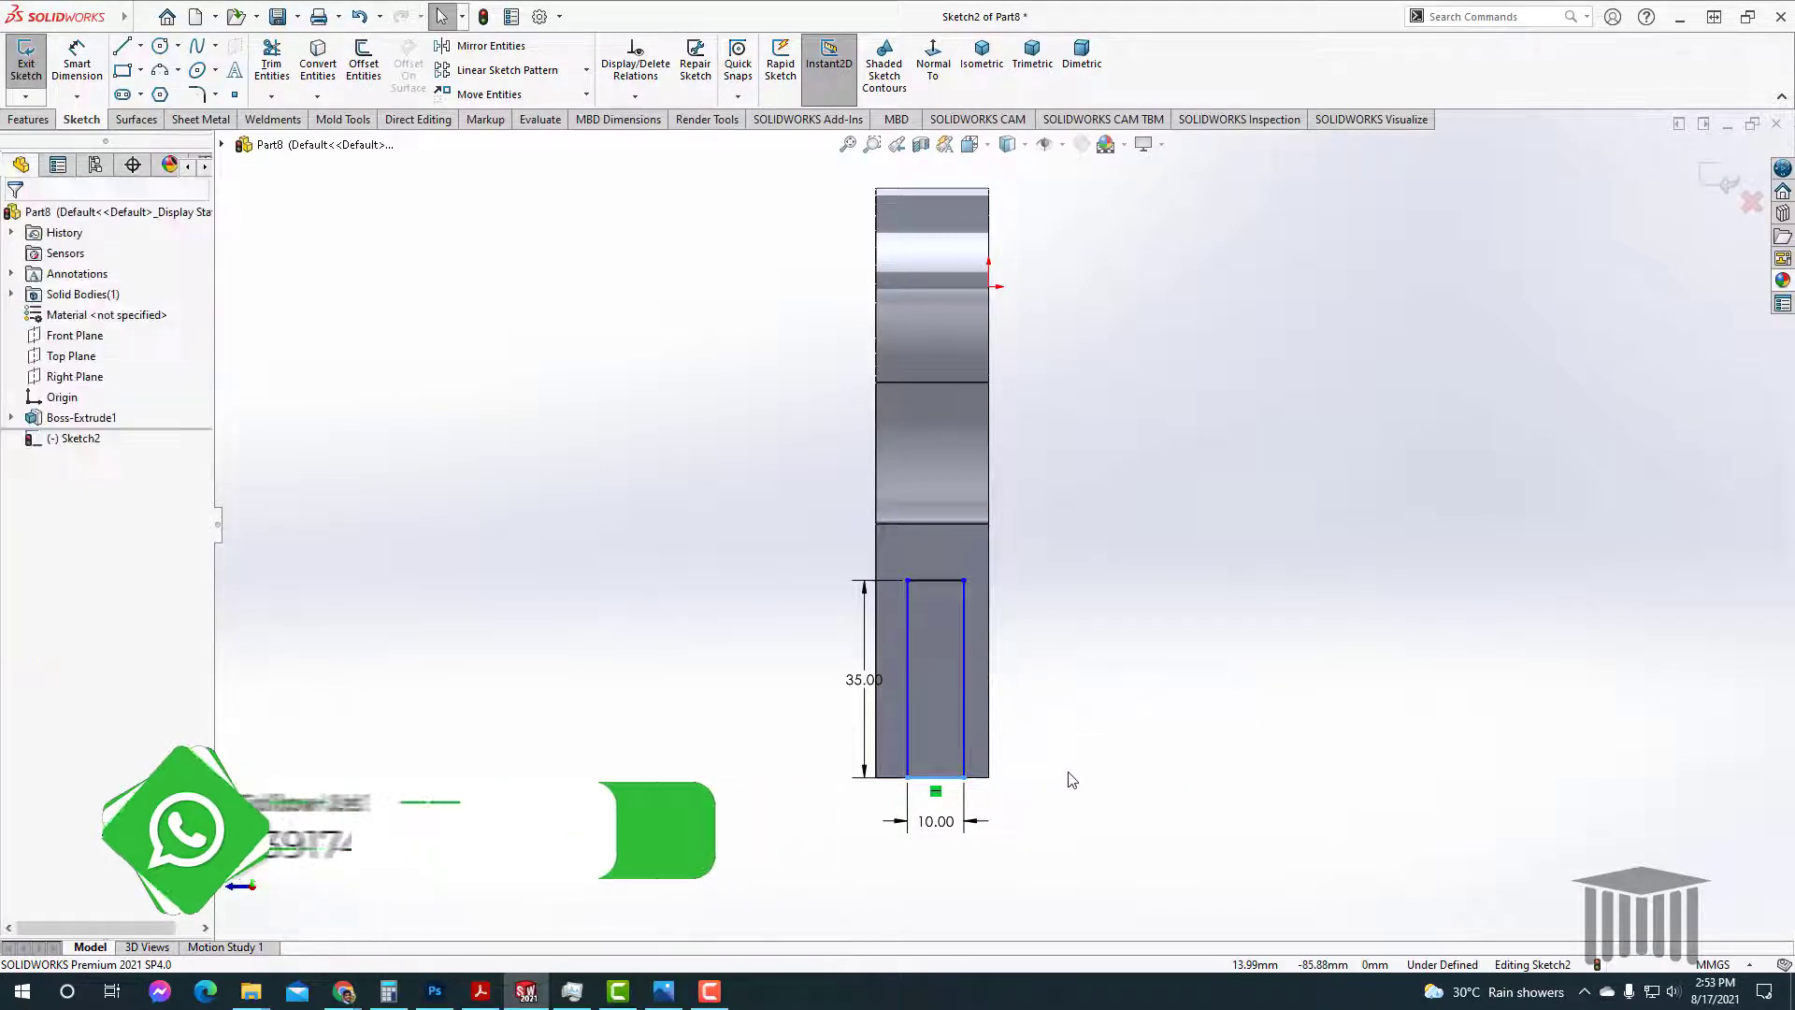
Step: Try to make the rectangle's bottom line perpendicular to the stem's bottom edge, and undo the relation
scroll(938, 806, down, 2)
scroll(937, 806, down, 2)
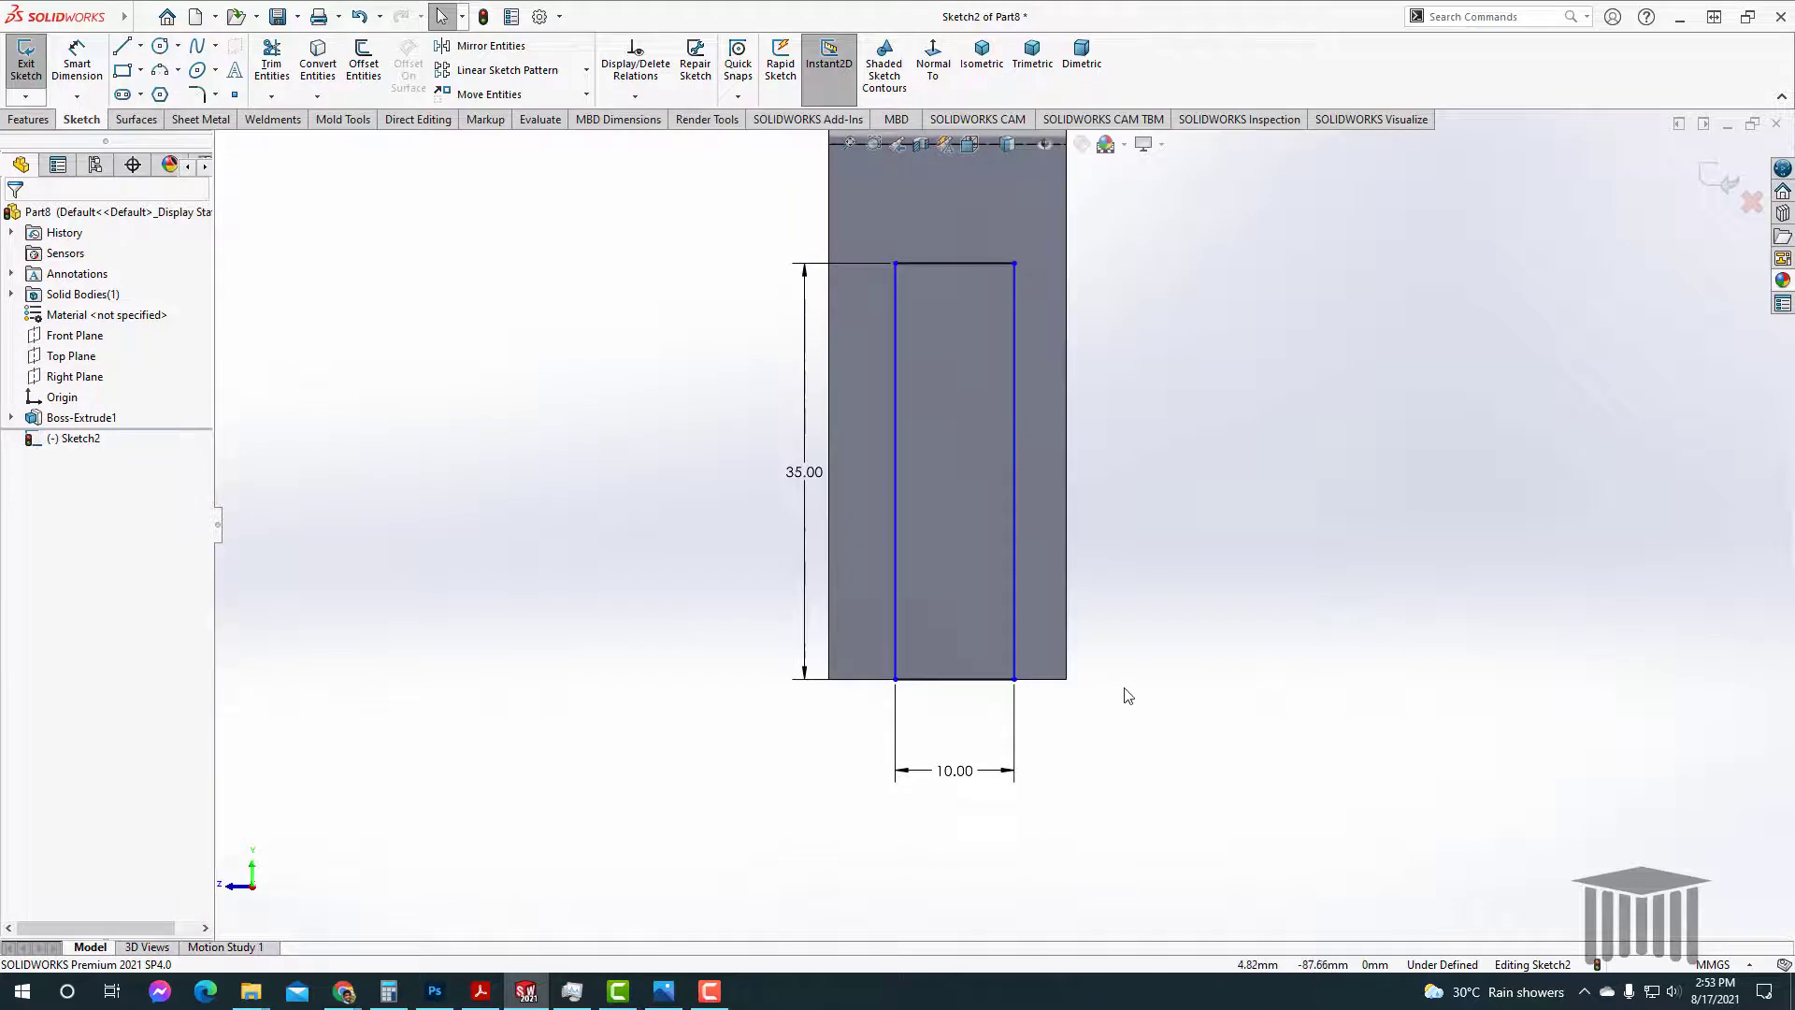
scroll(1094, 715, down, 1)
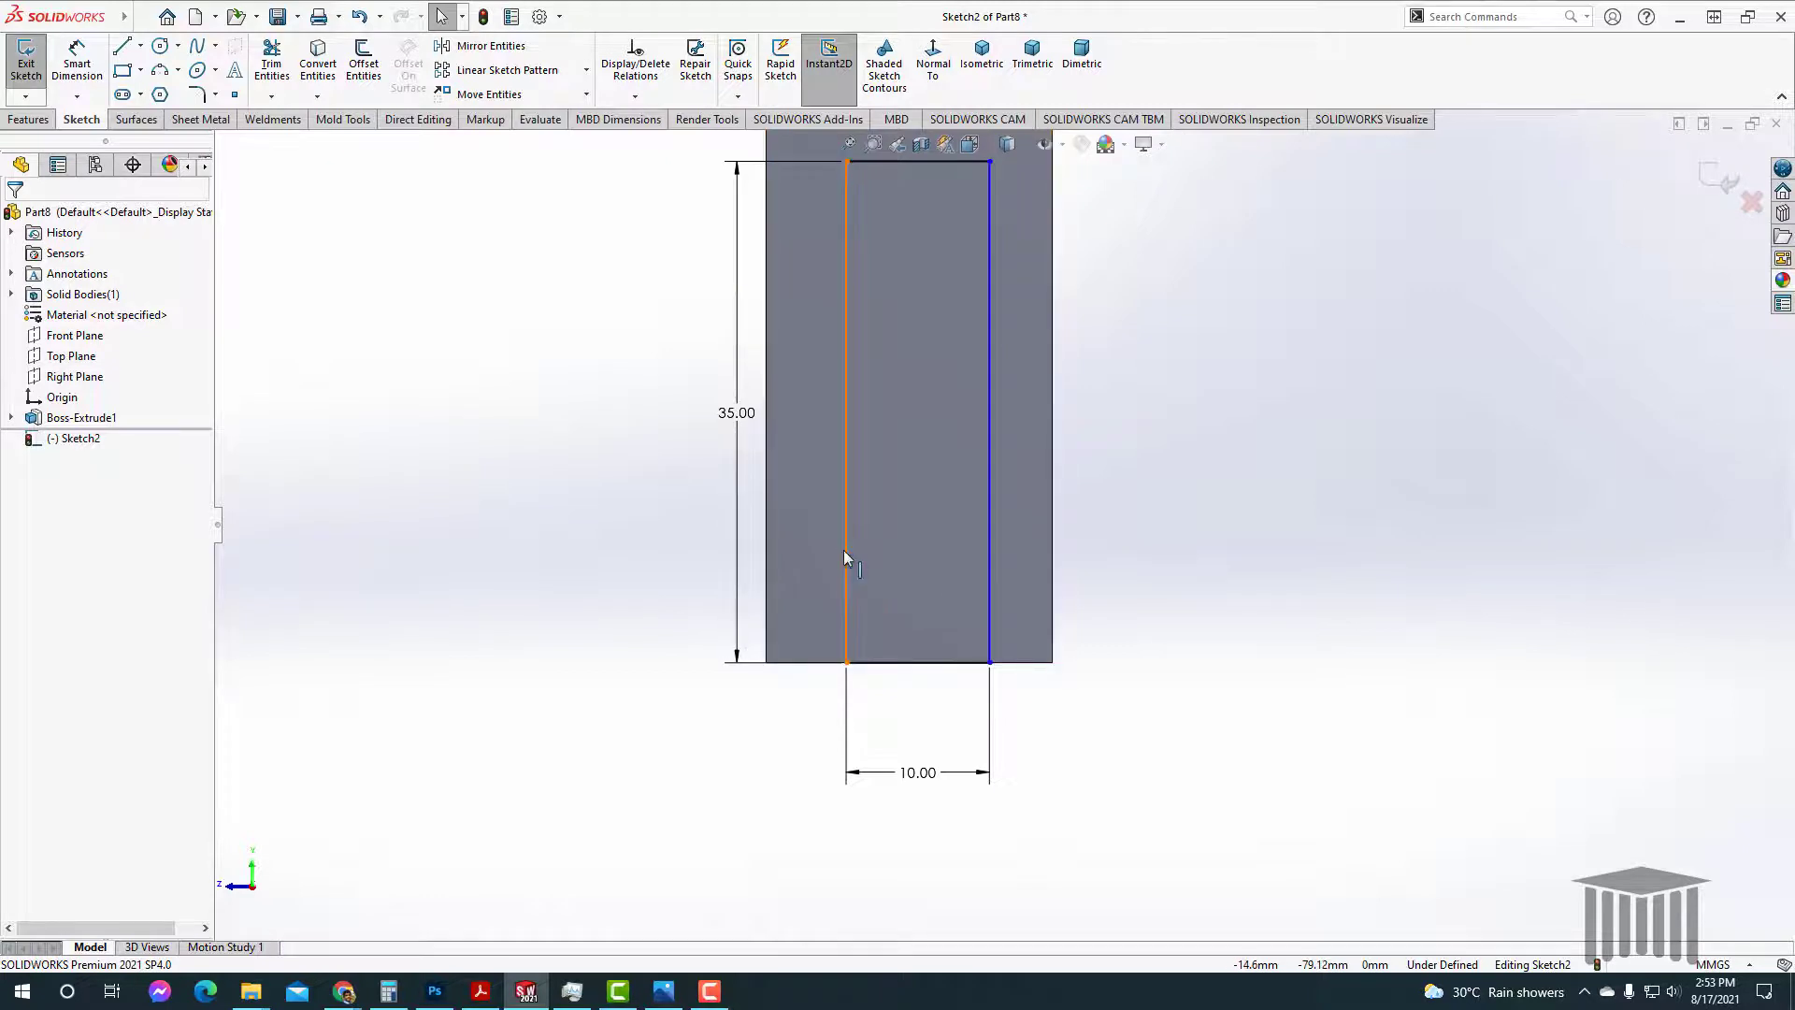
click(865, 665)
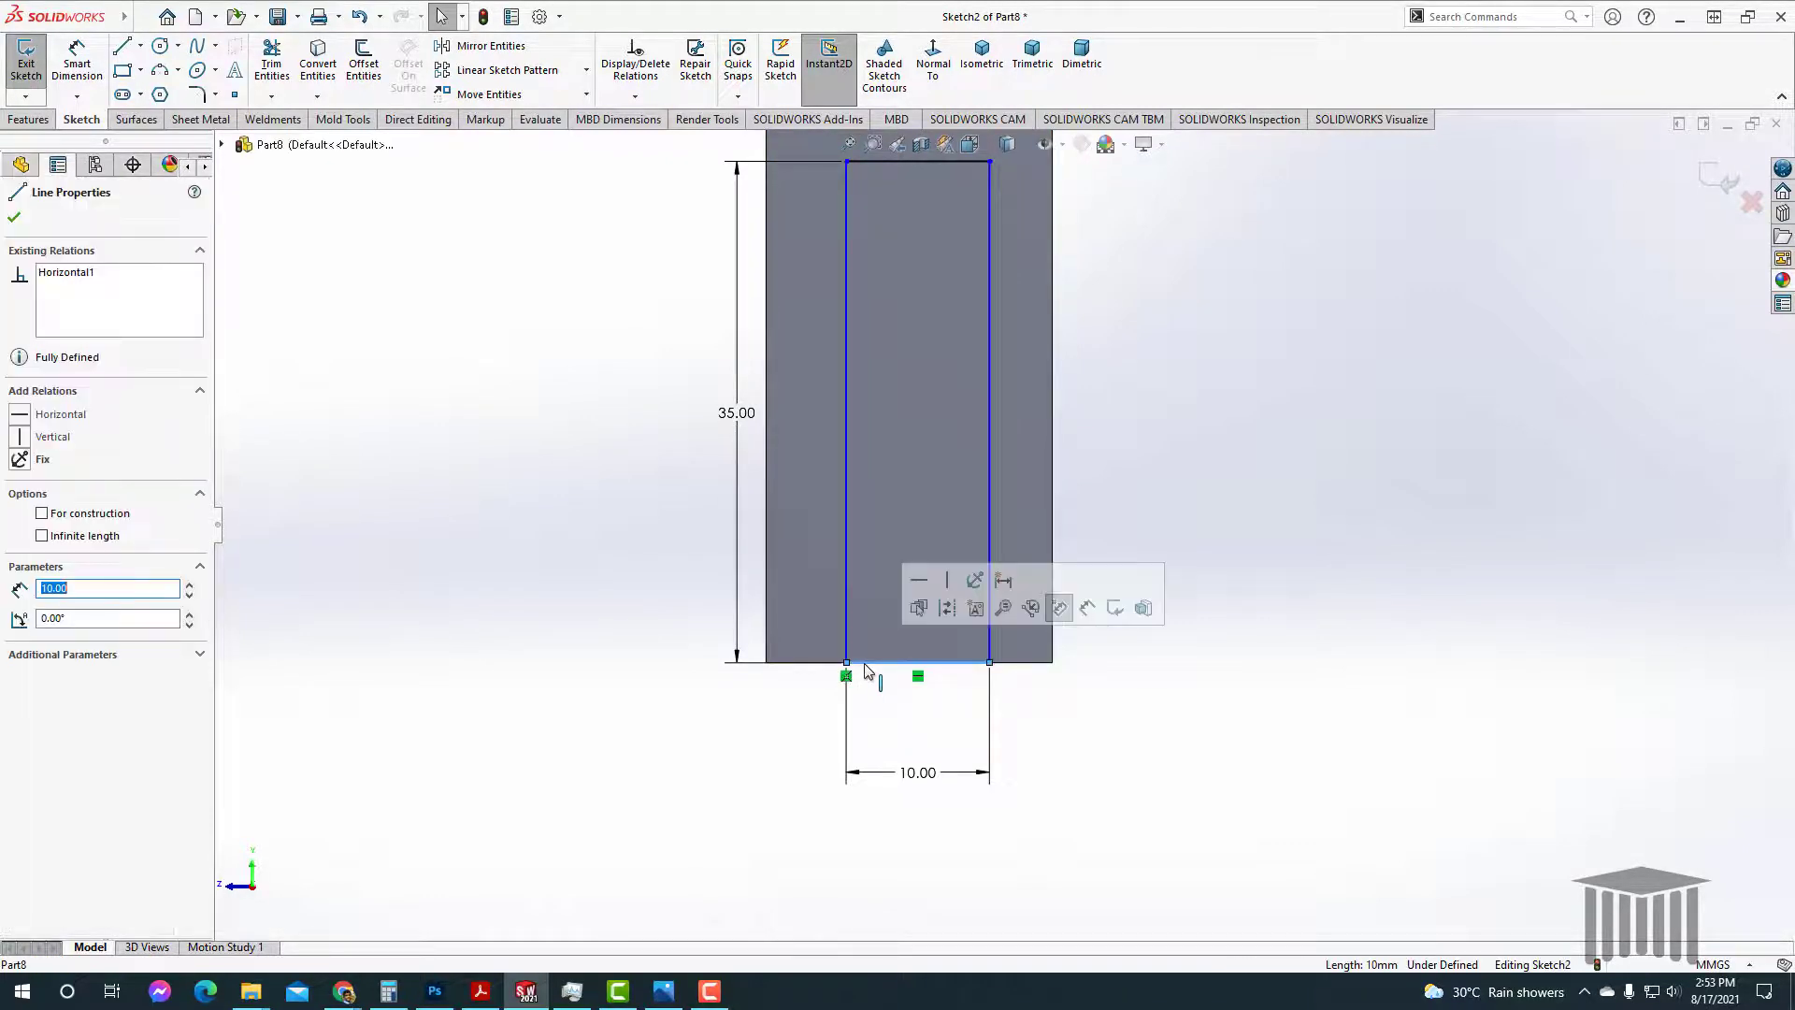
click(703, 572)
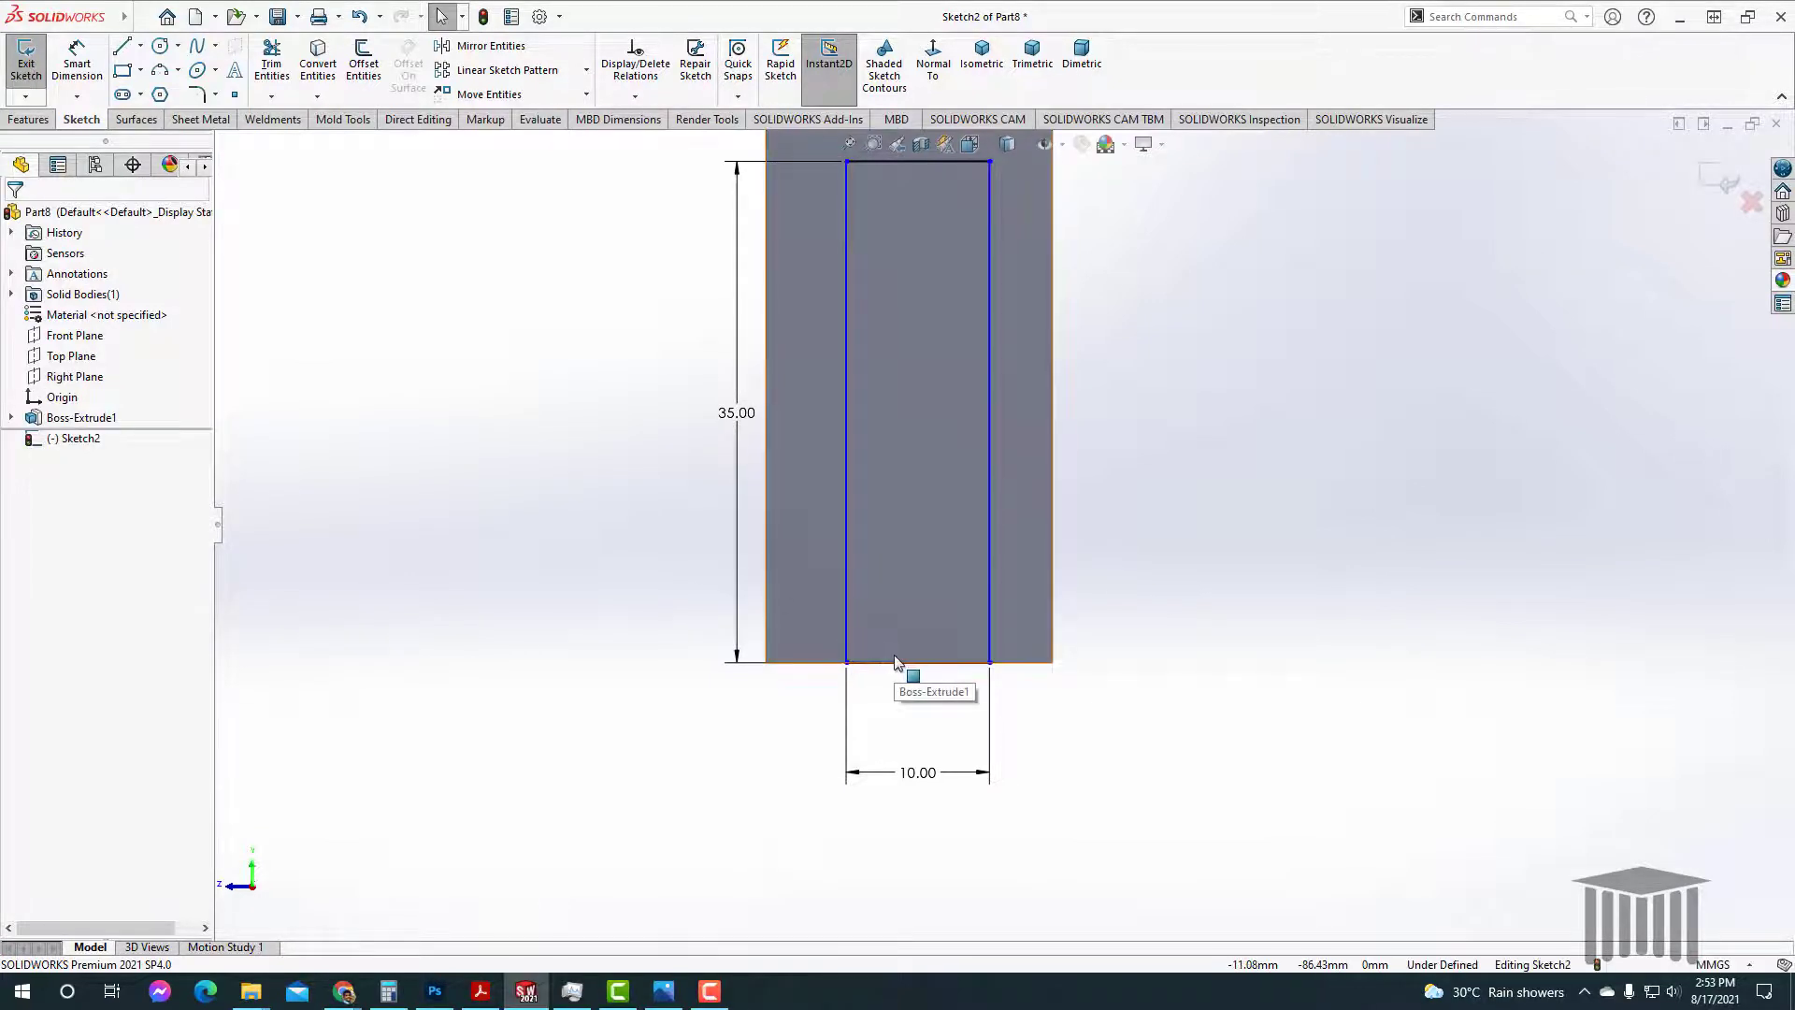
click(917, 662)
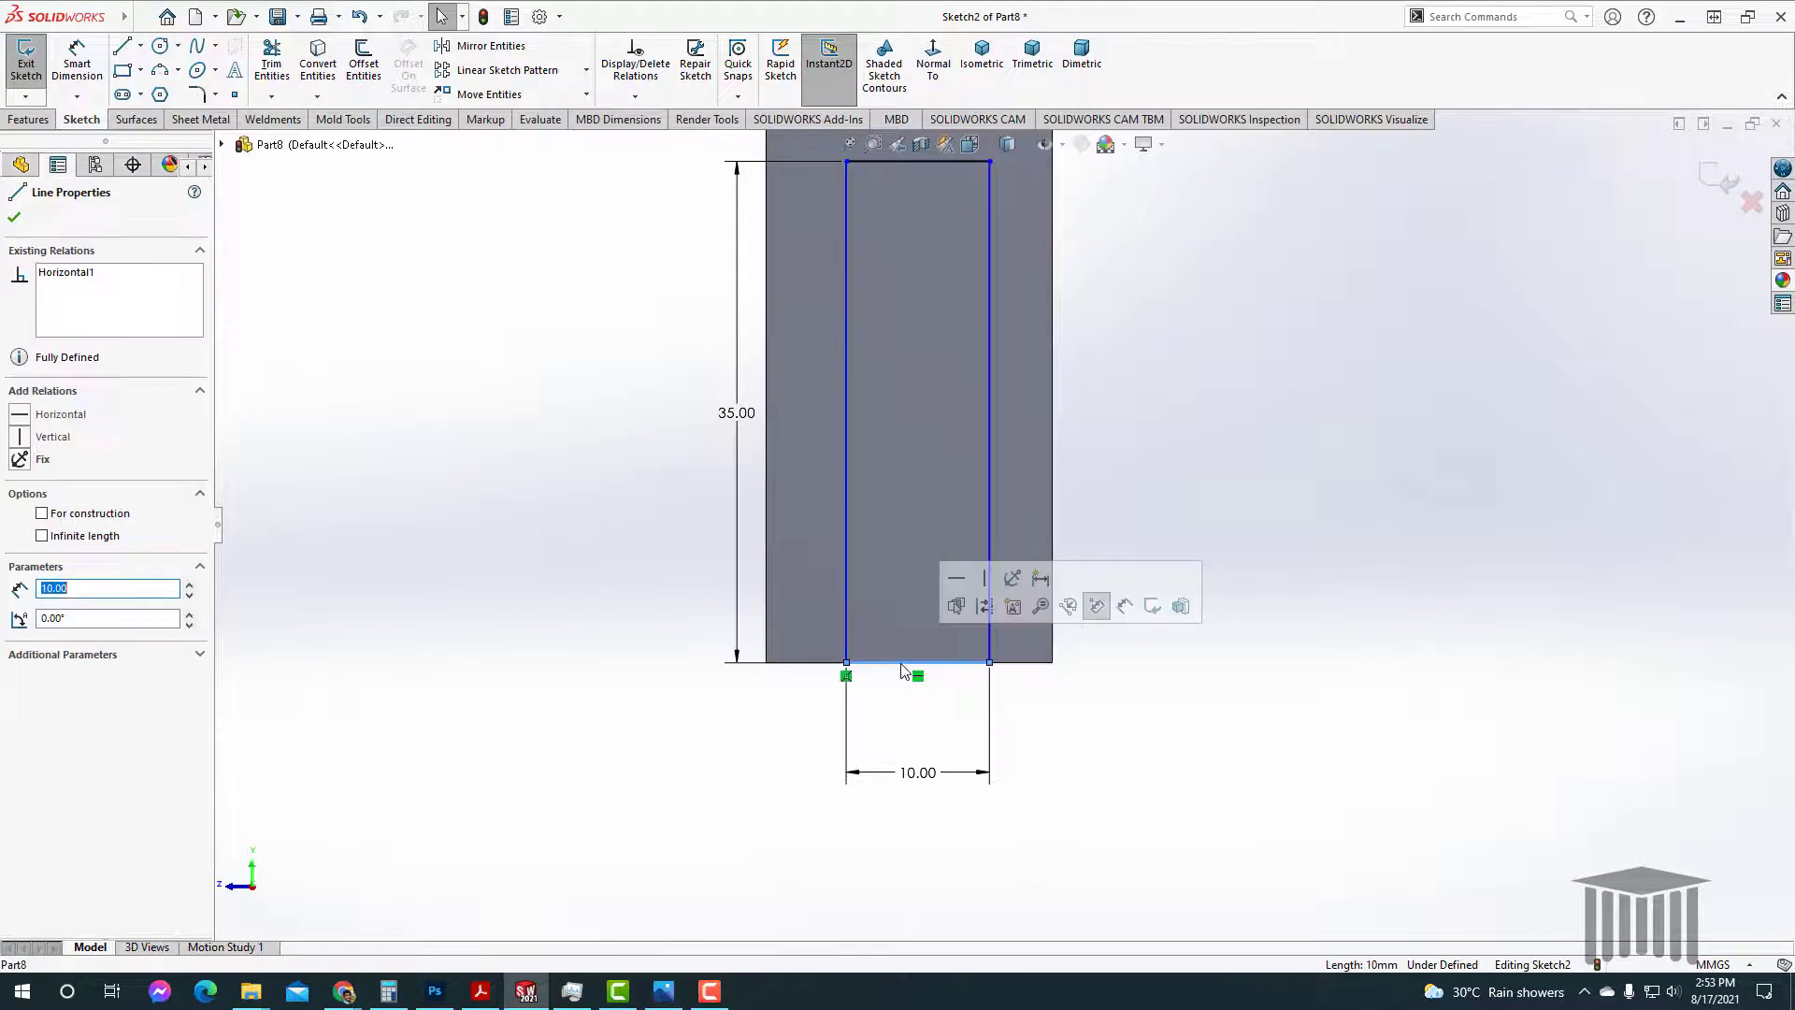
ctrl+click(809, 664)
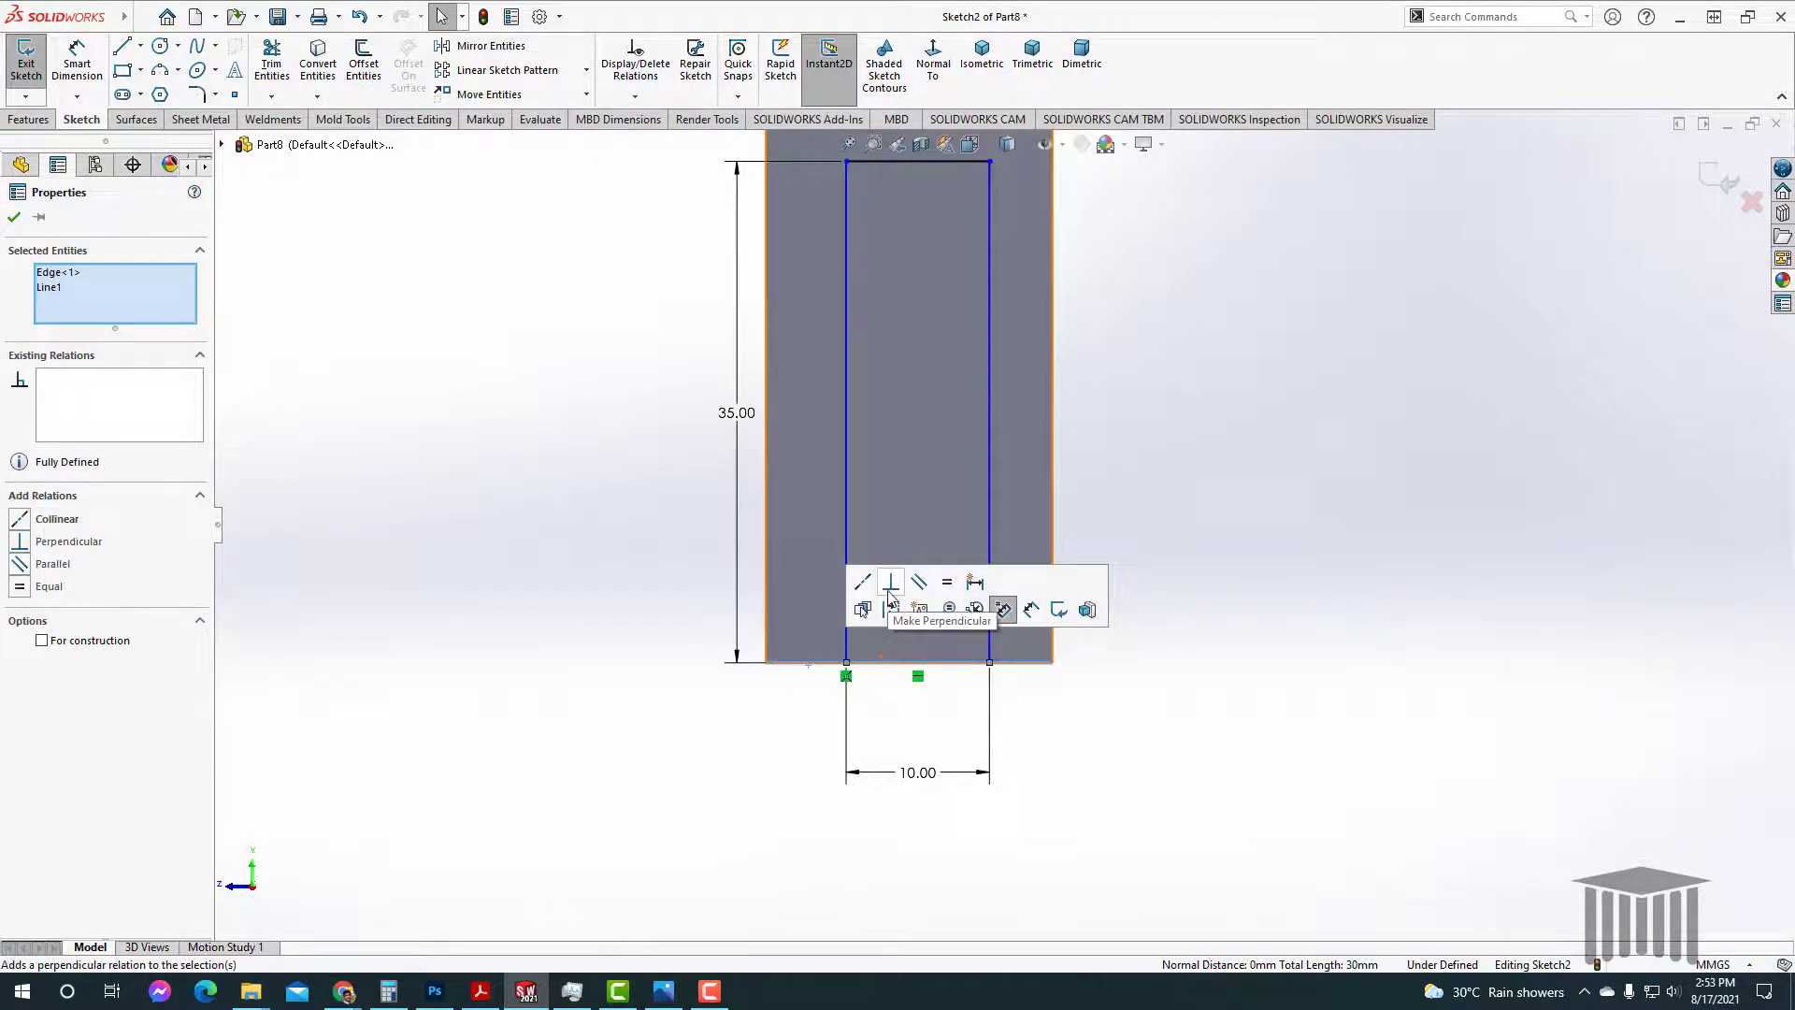
click(890, 585)
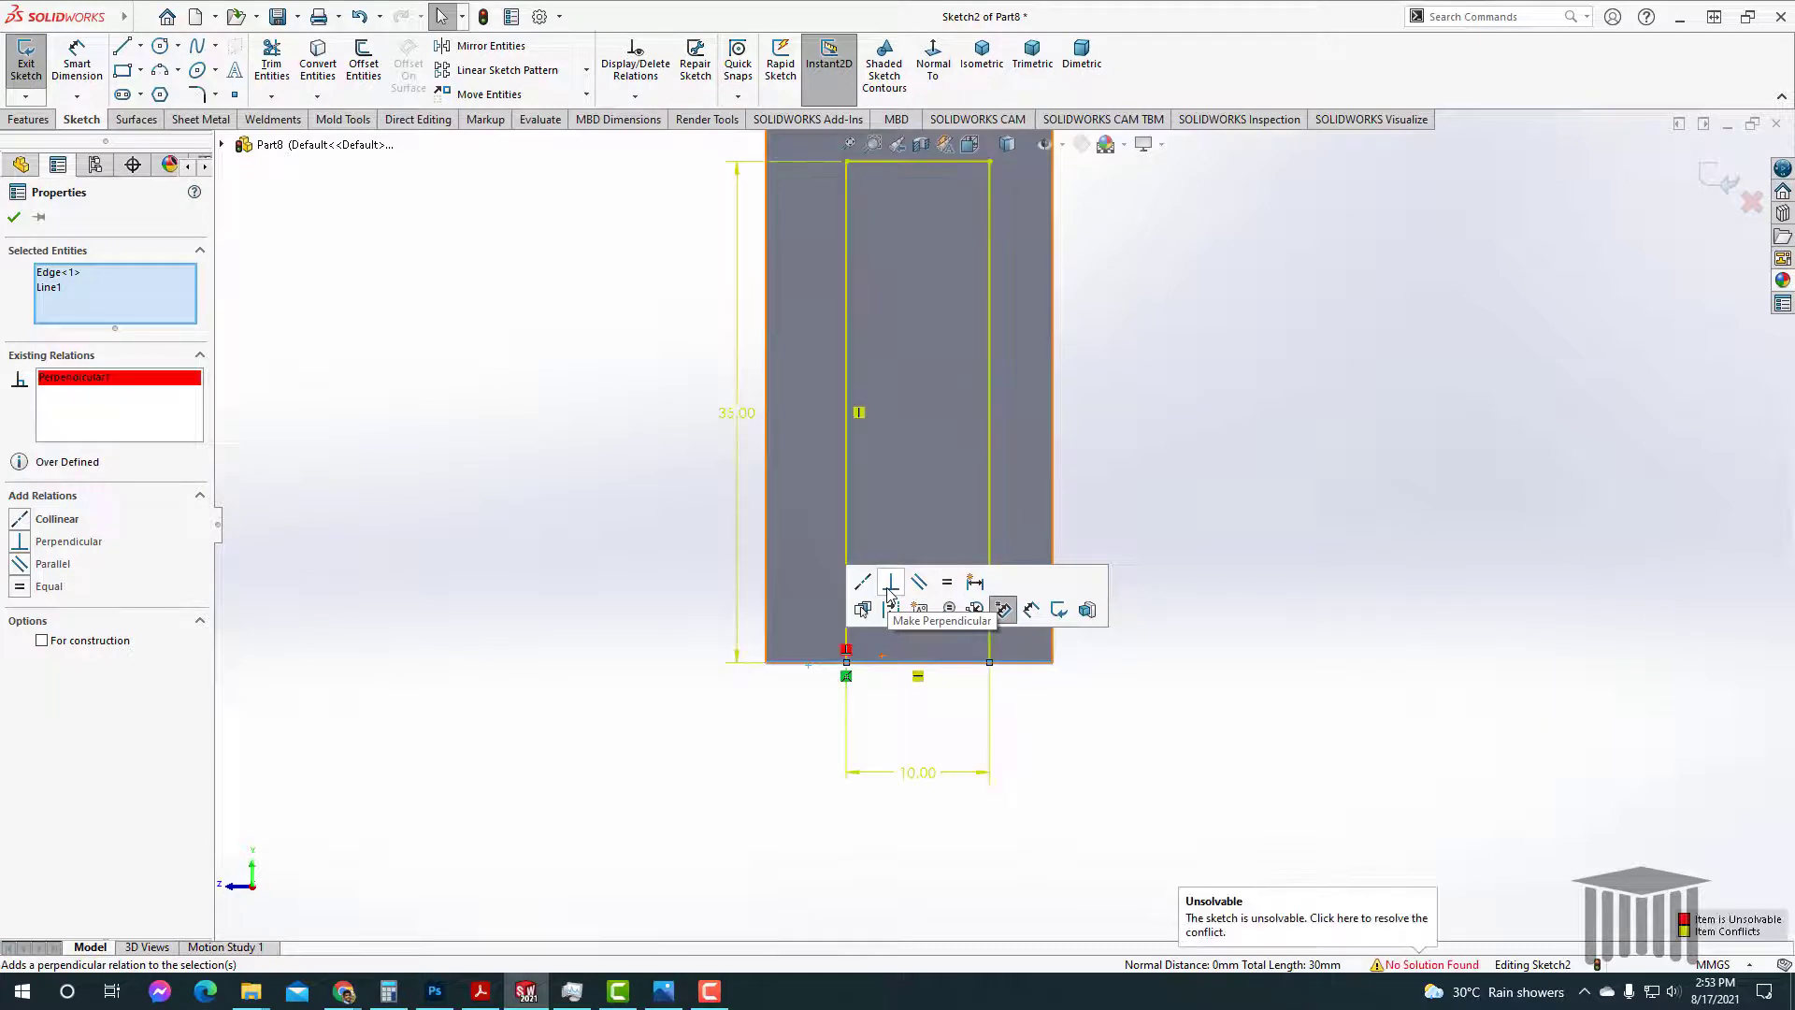
key(ctrl+z)
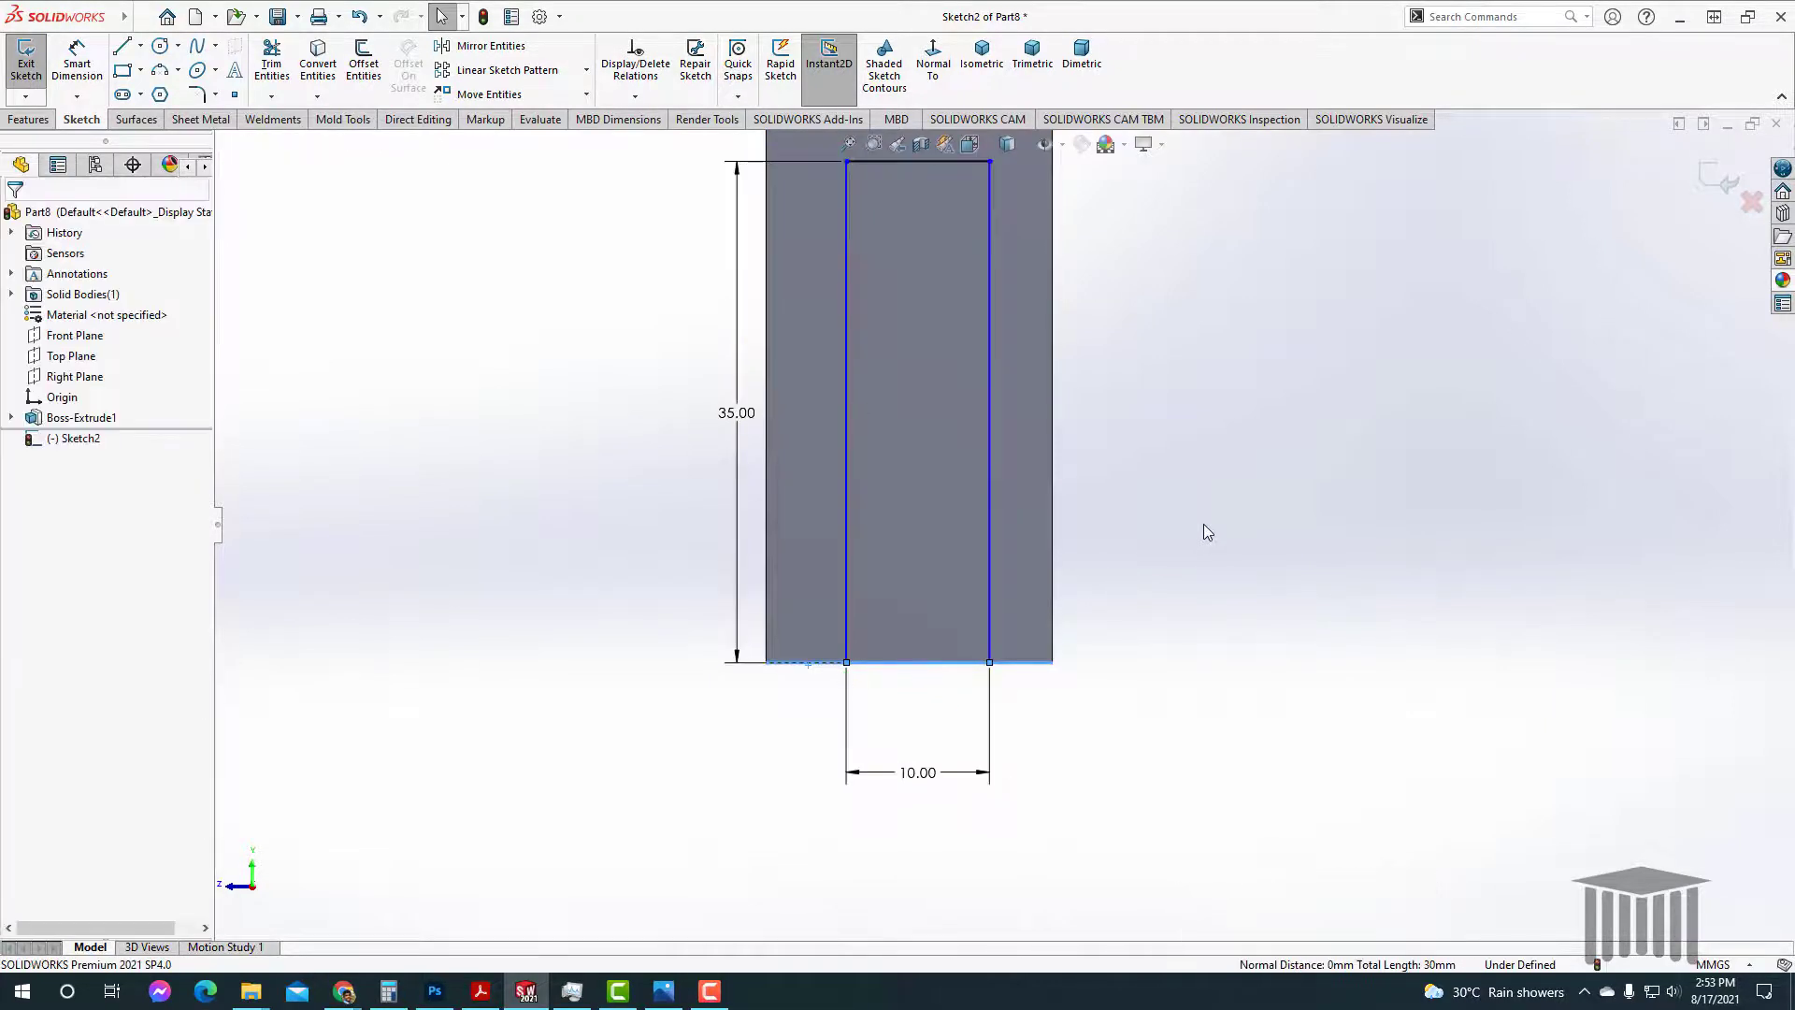
click(951, 675)
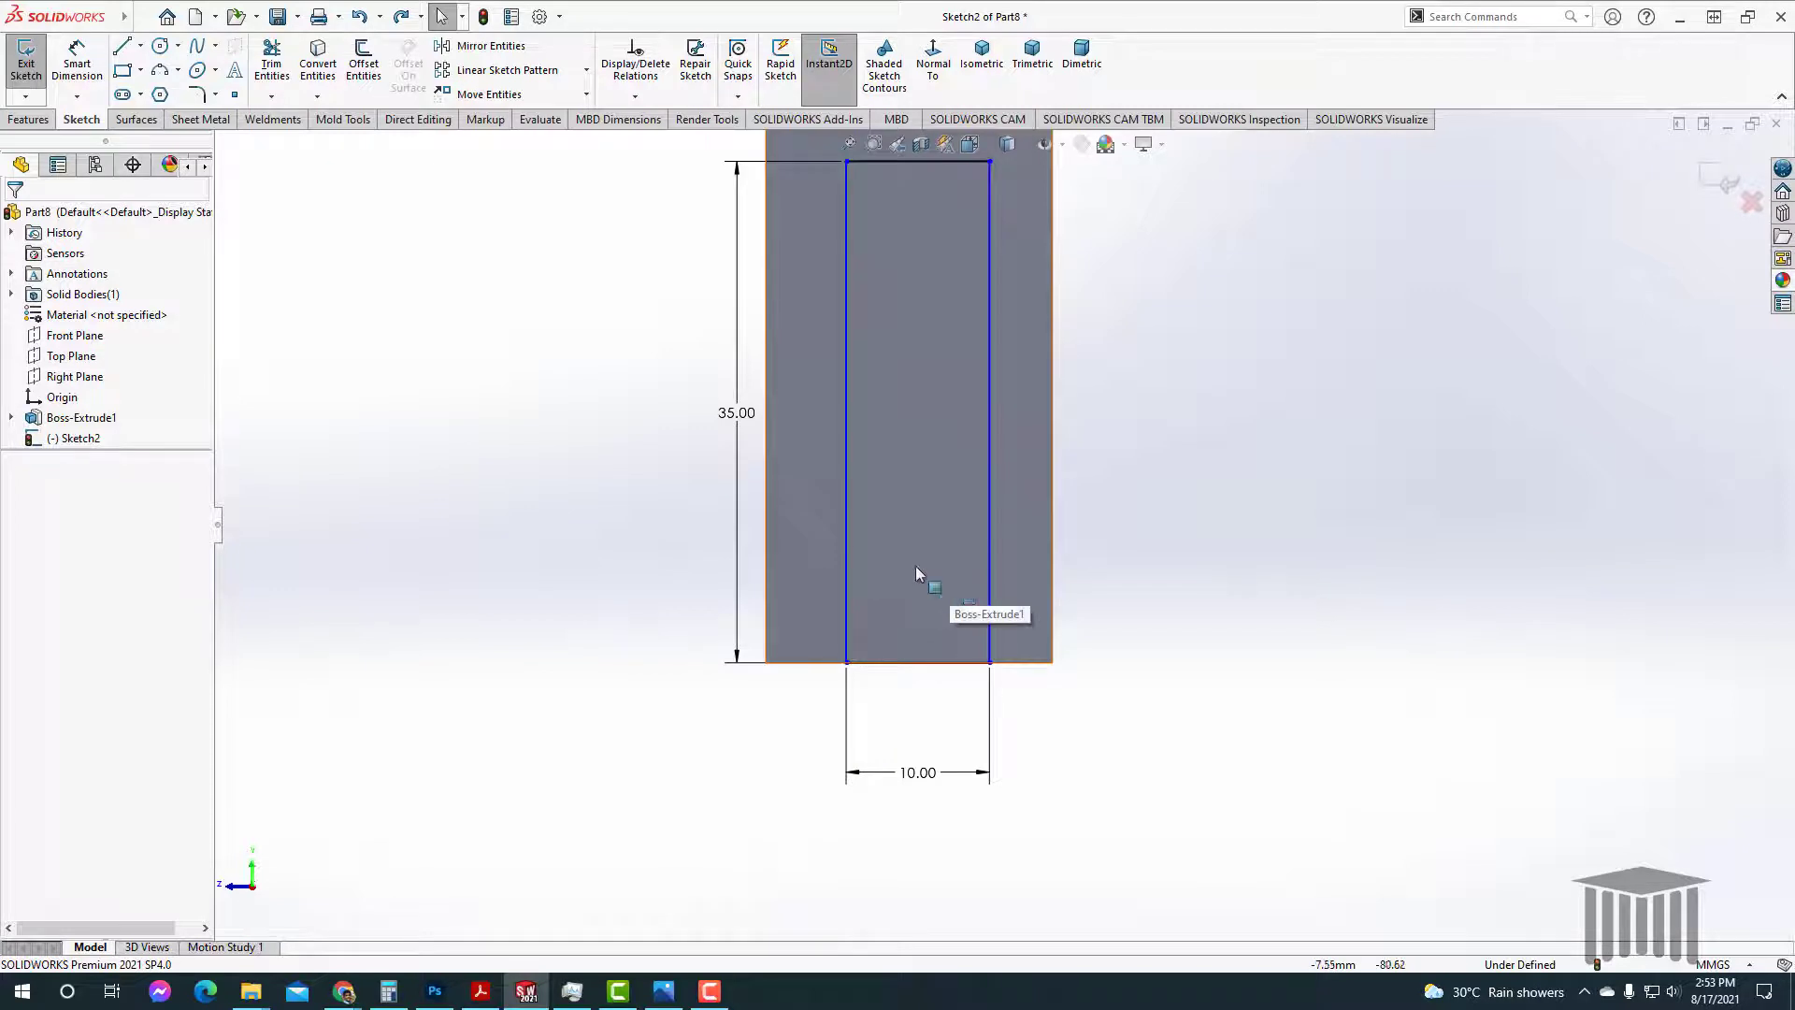
Step: Dimension the gap between the rectangle's right side and the stem's right edge as 5 mm
click(77, 58)
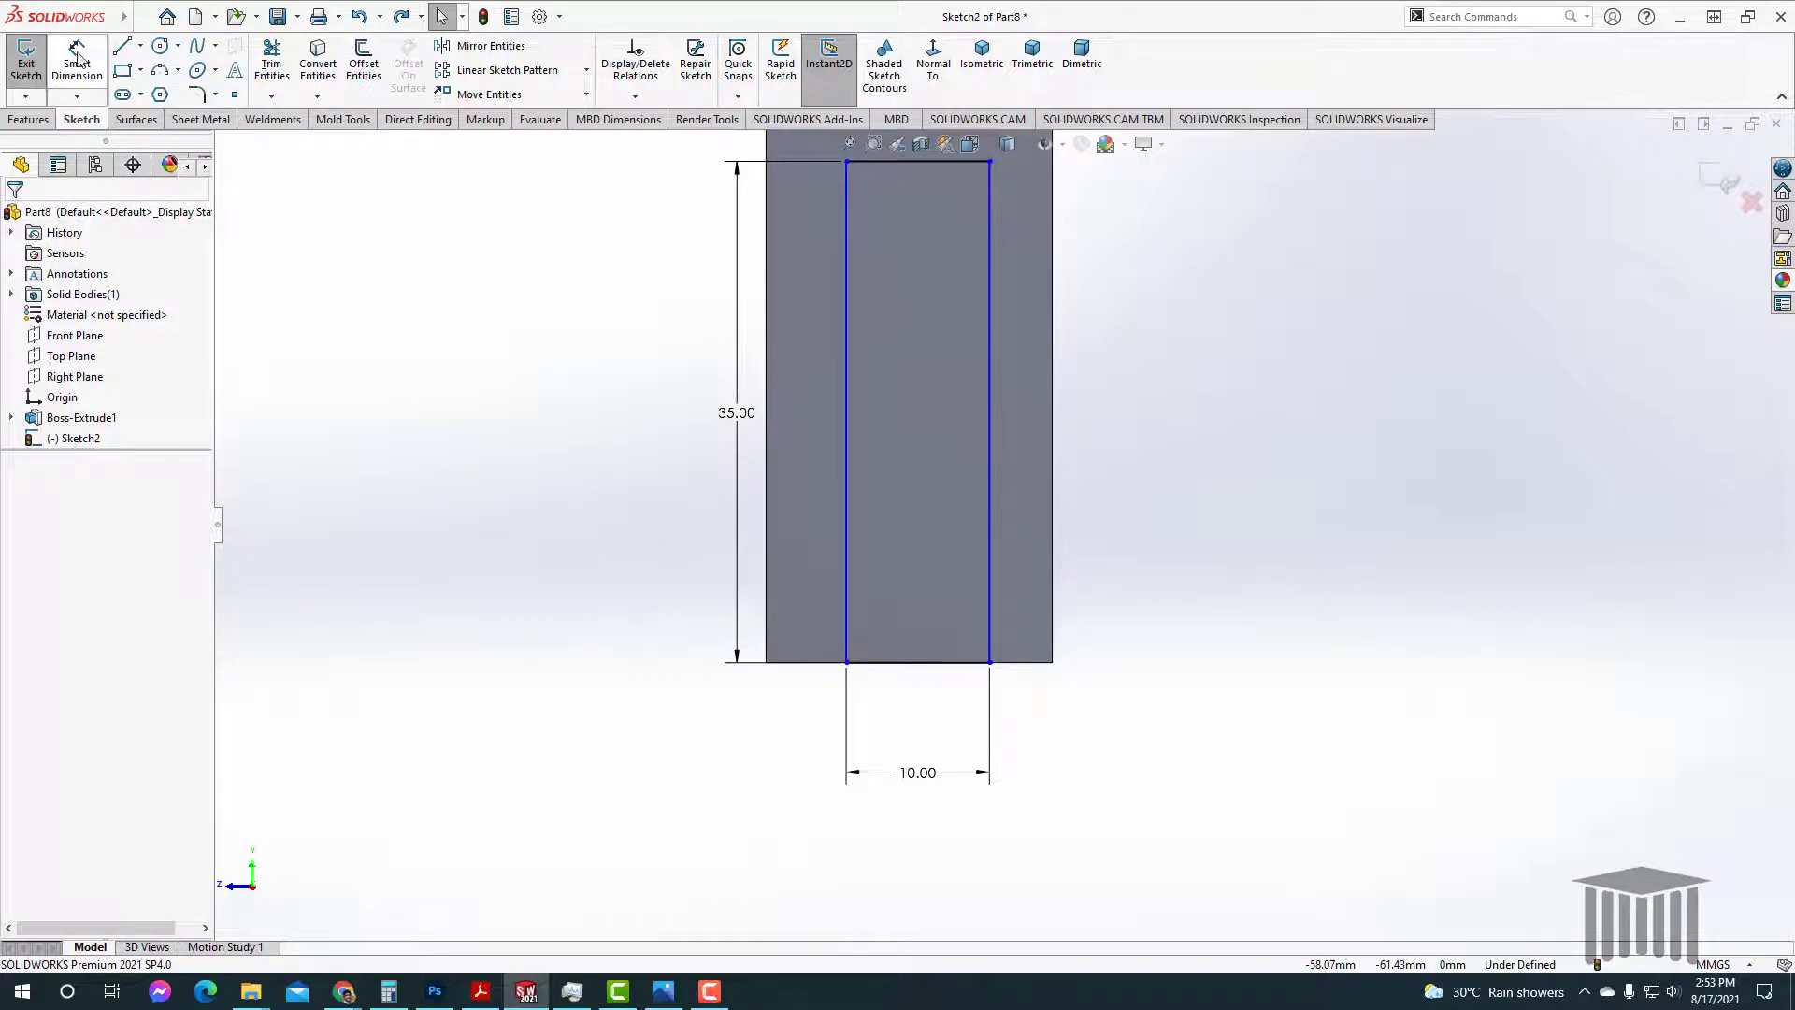
click(991, 520)
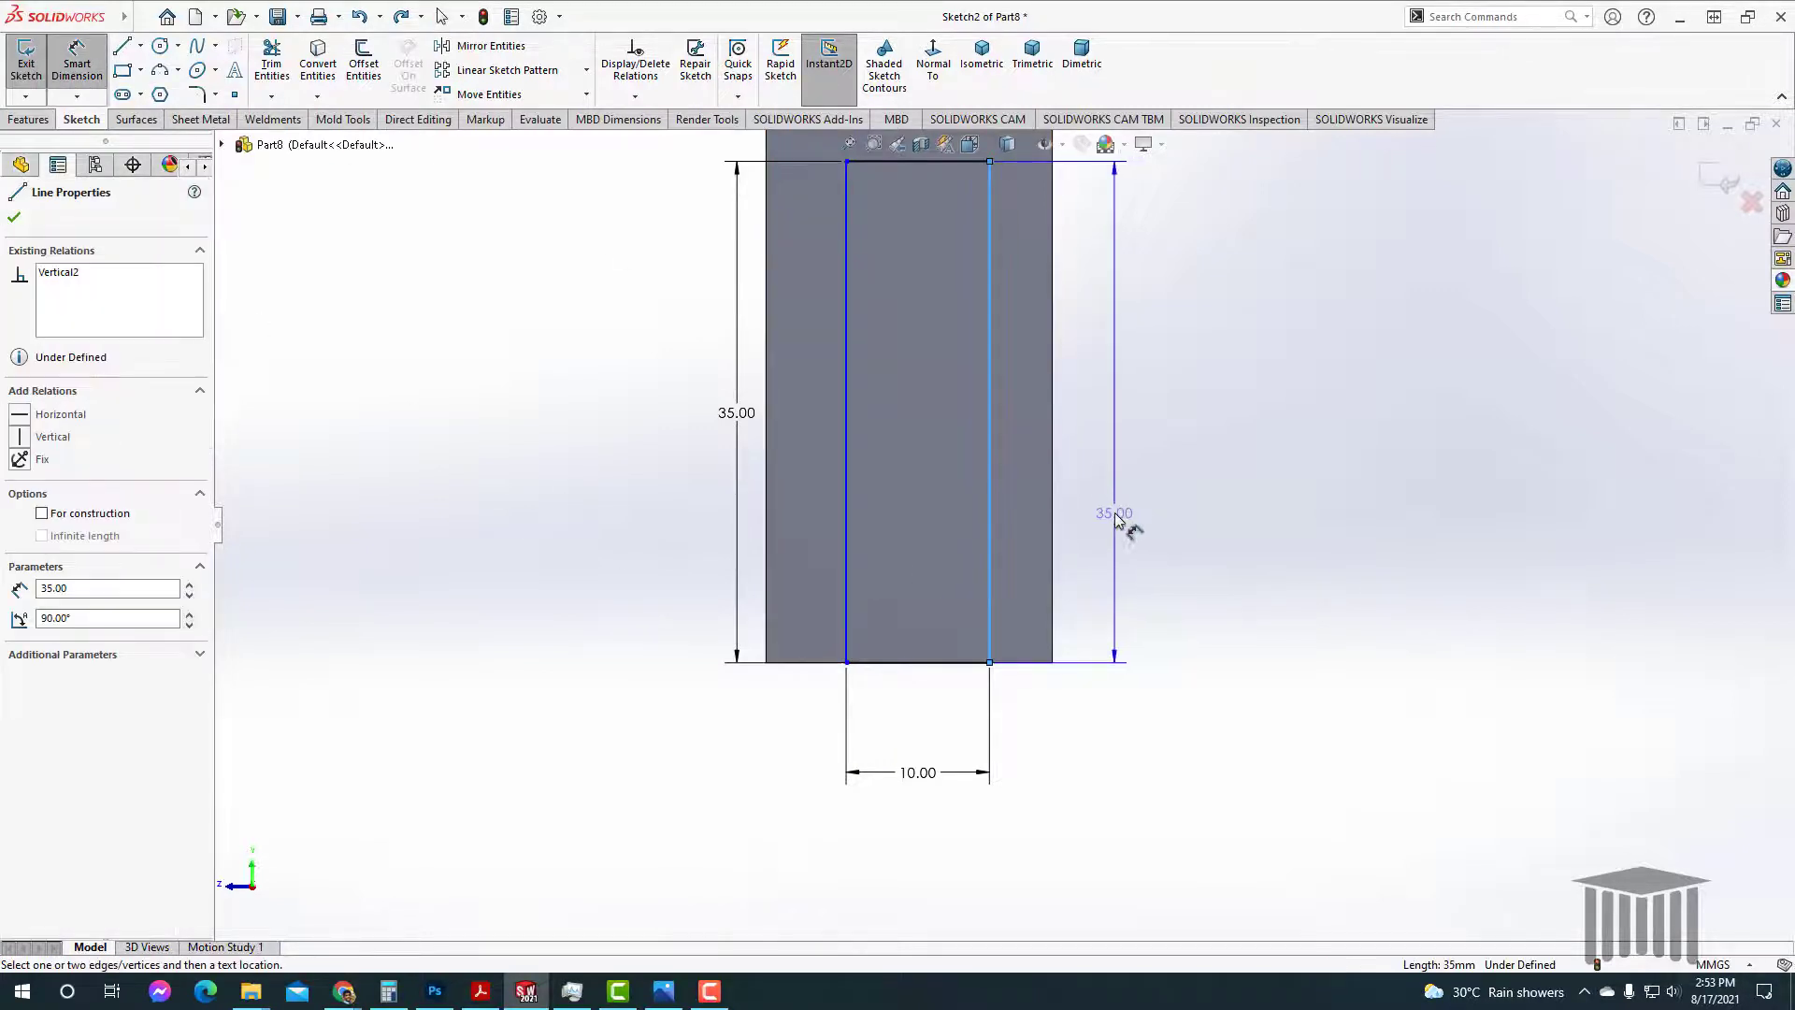
click(1054, 528)
click(1208, 545)
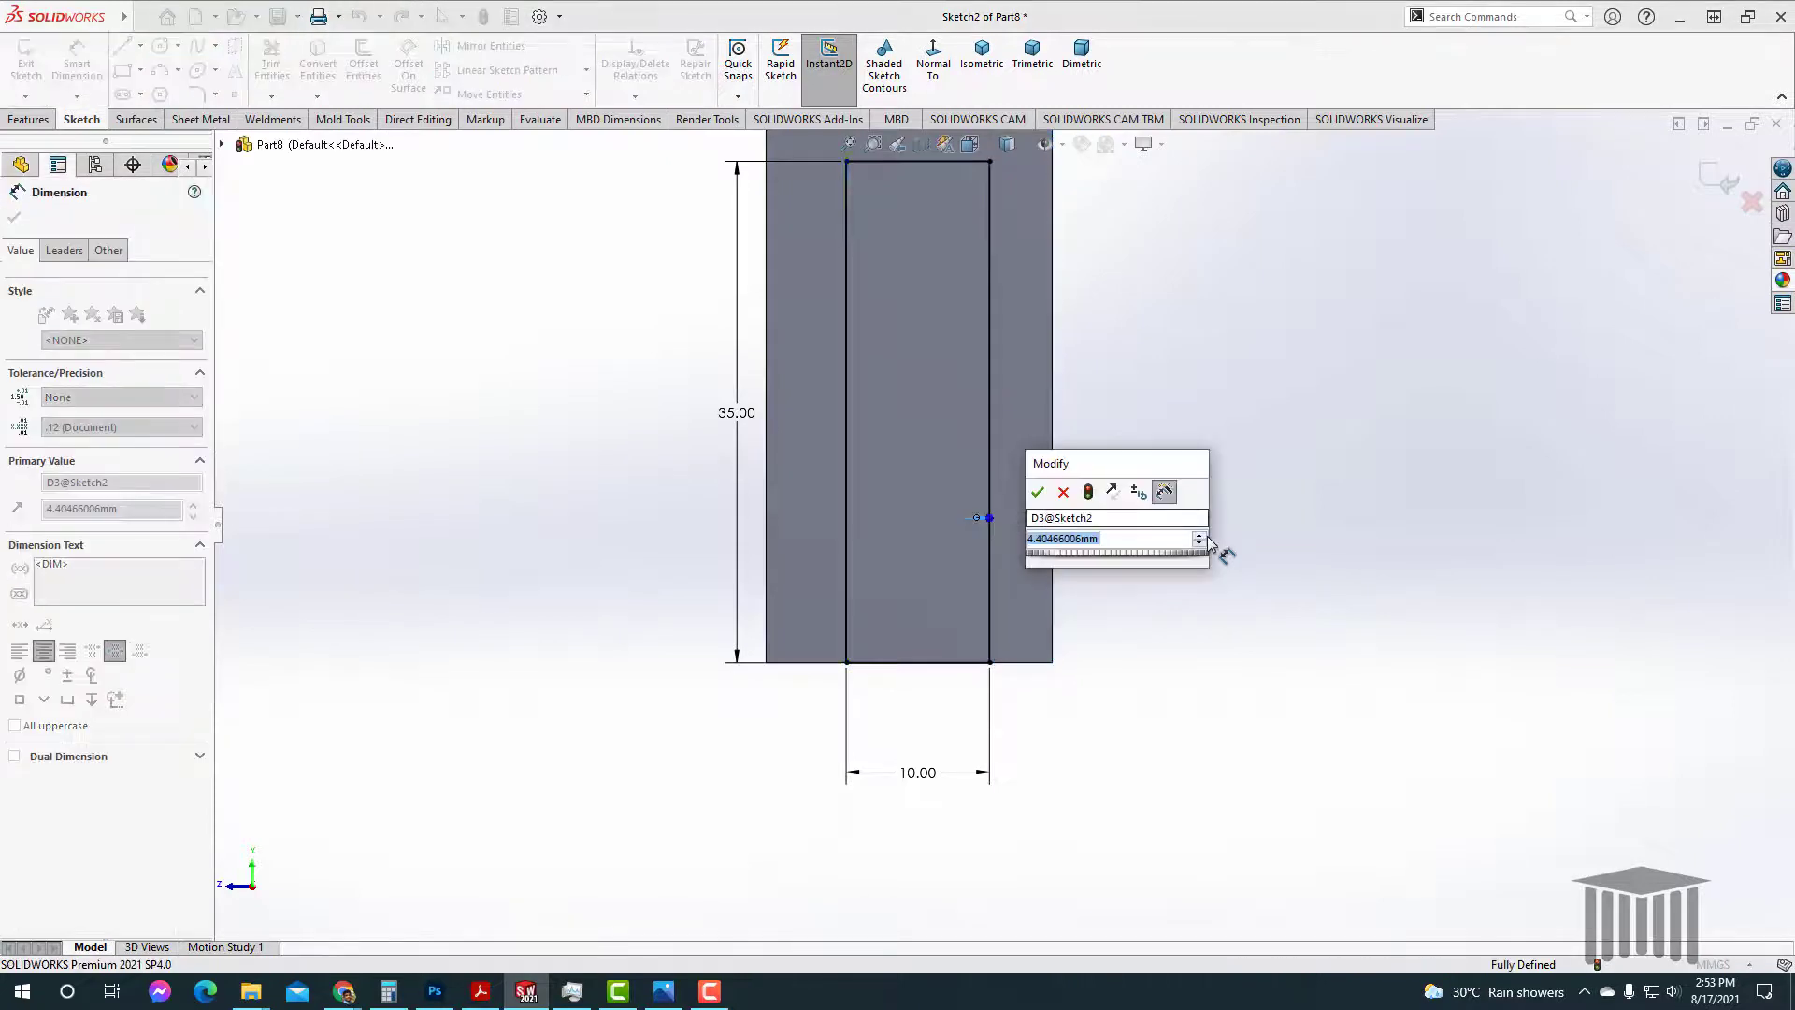
text(5)
key(Return)
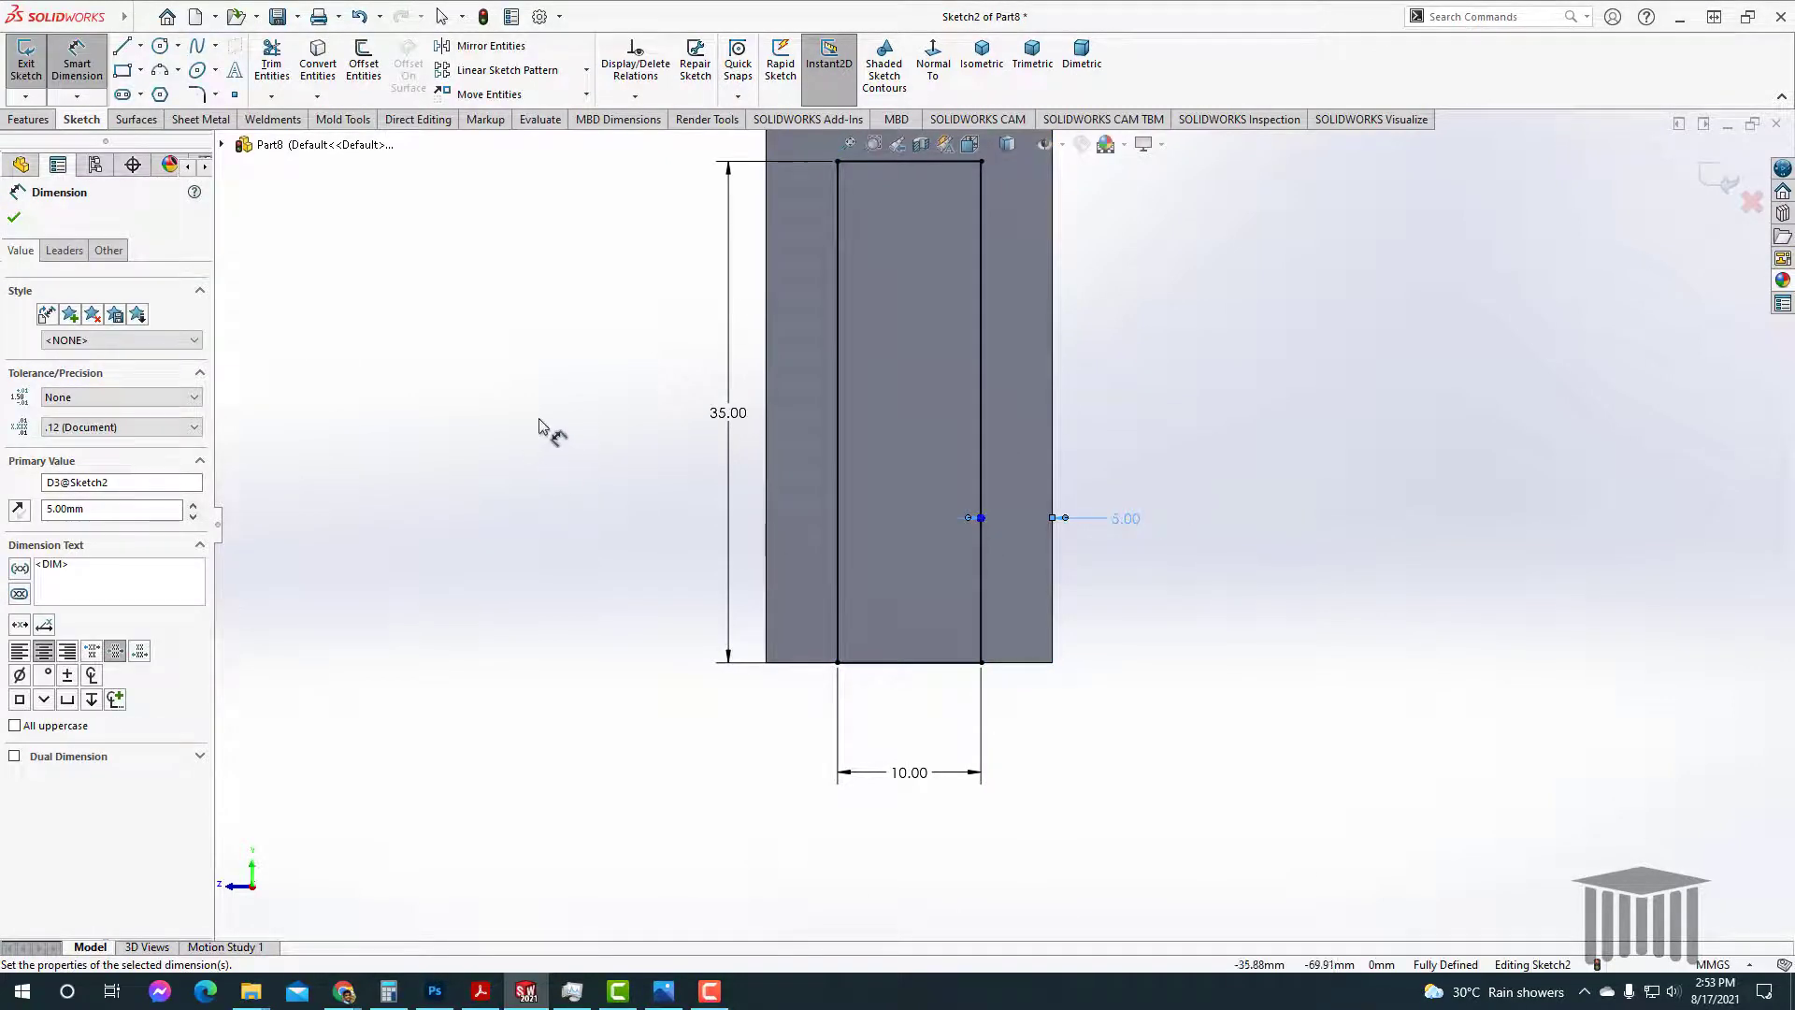
key(Escape)
Step: Cut the slot rectangle through the stem with an Extruded Cut using the Through All end condition
scroll(601, 433, up, 3)
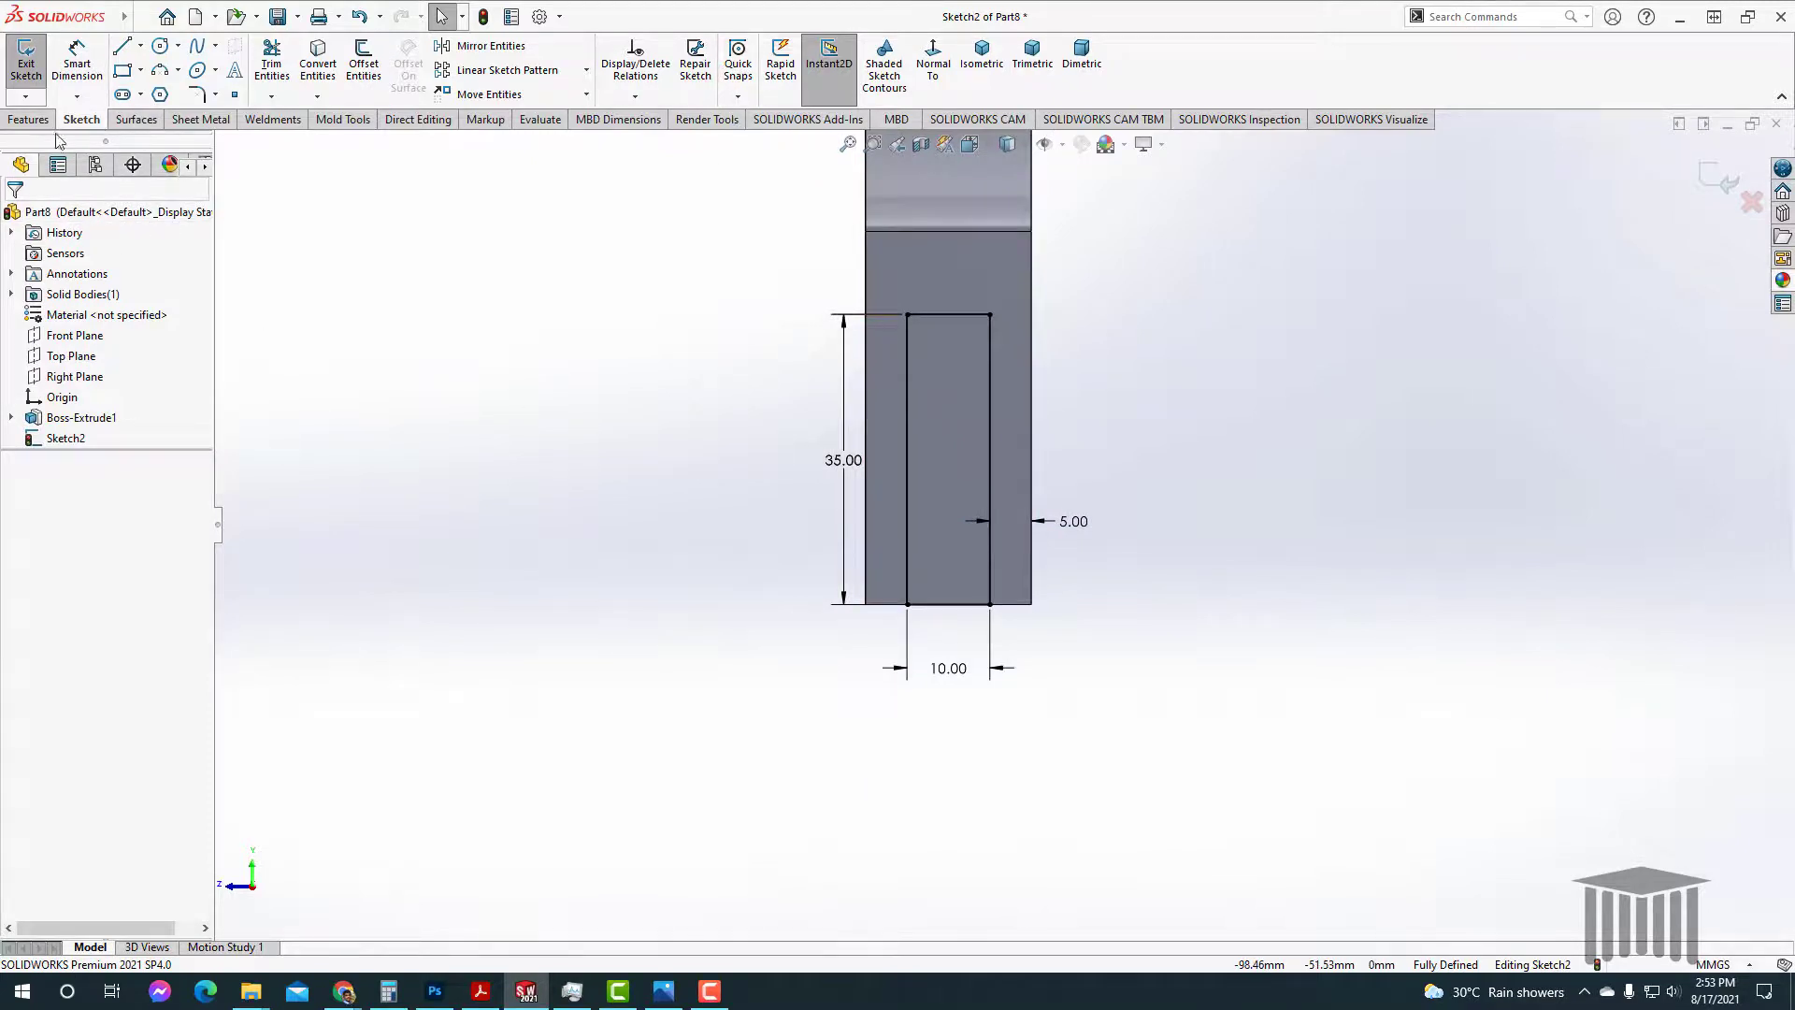
click(31, 120)
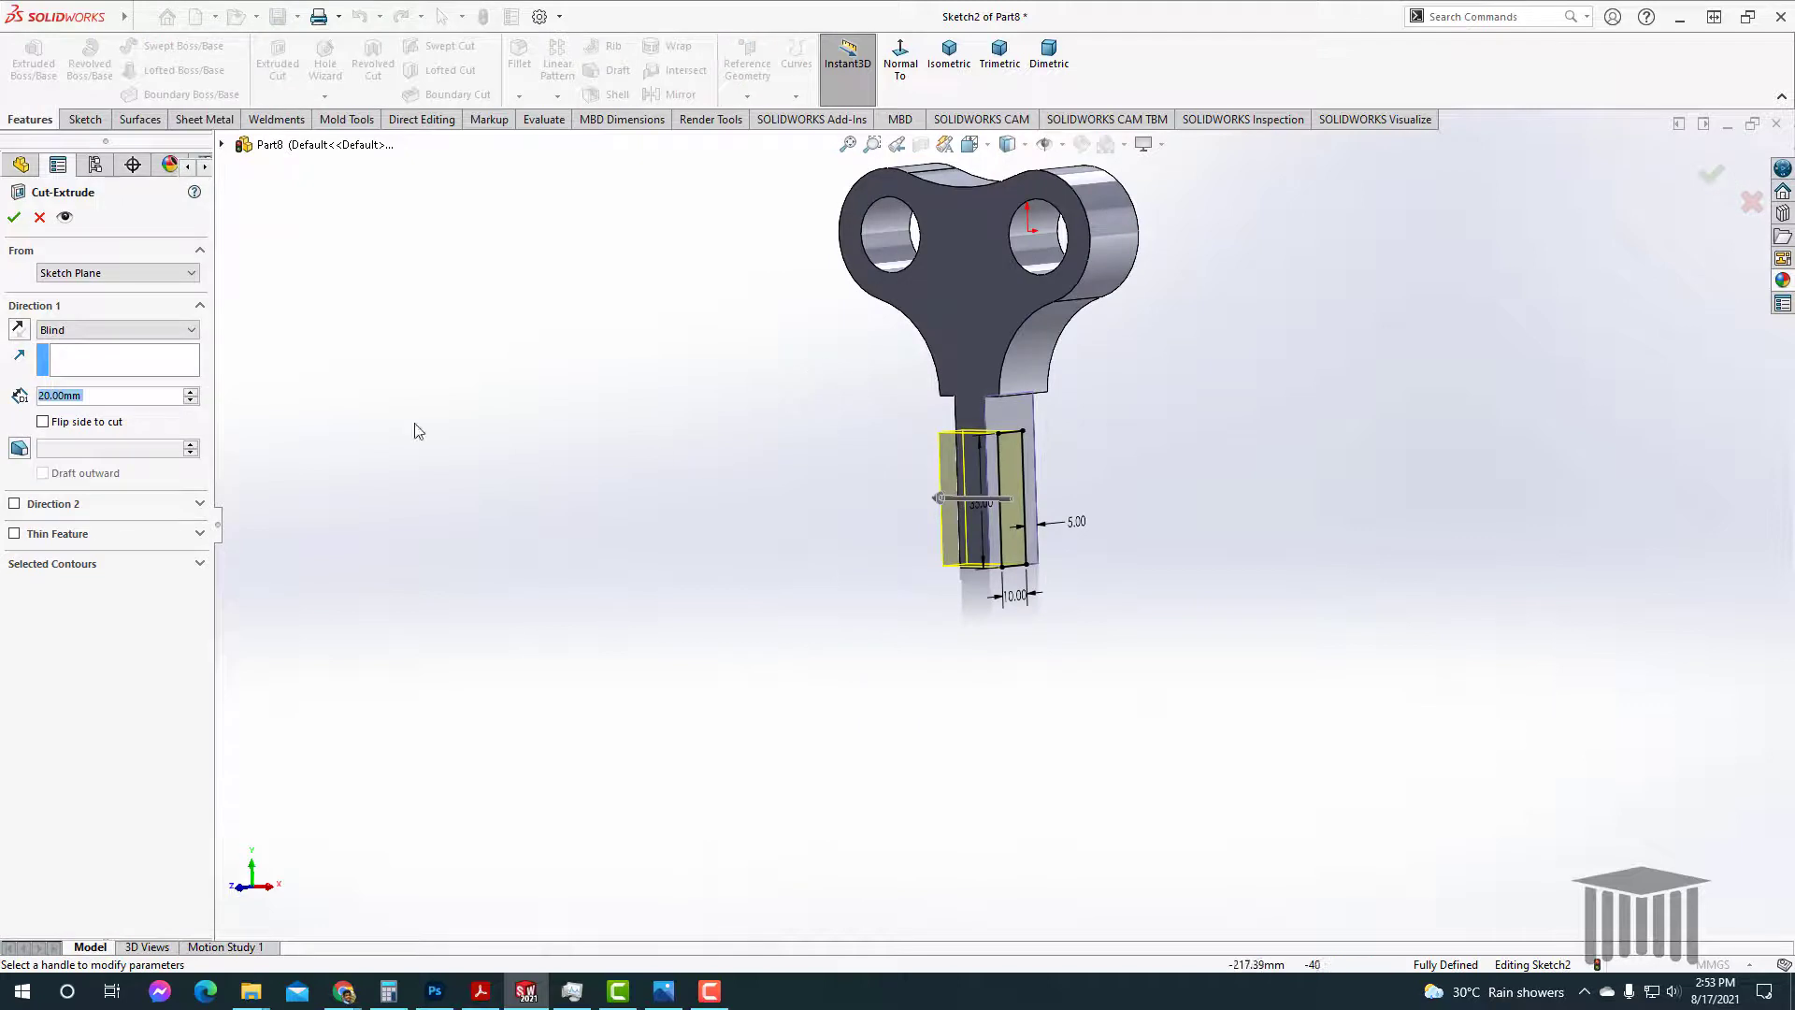
click(63, 331)
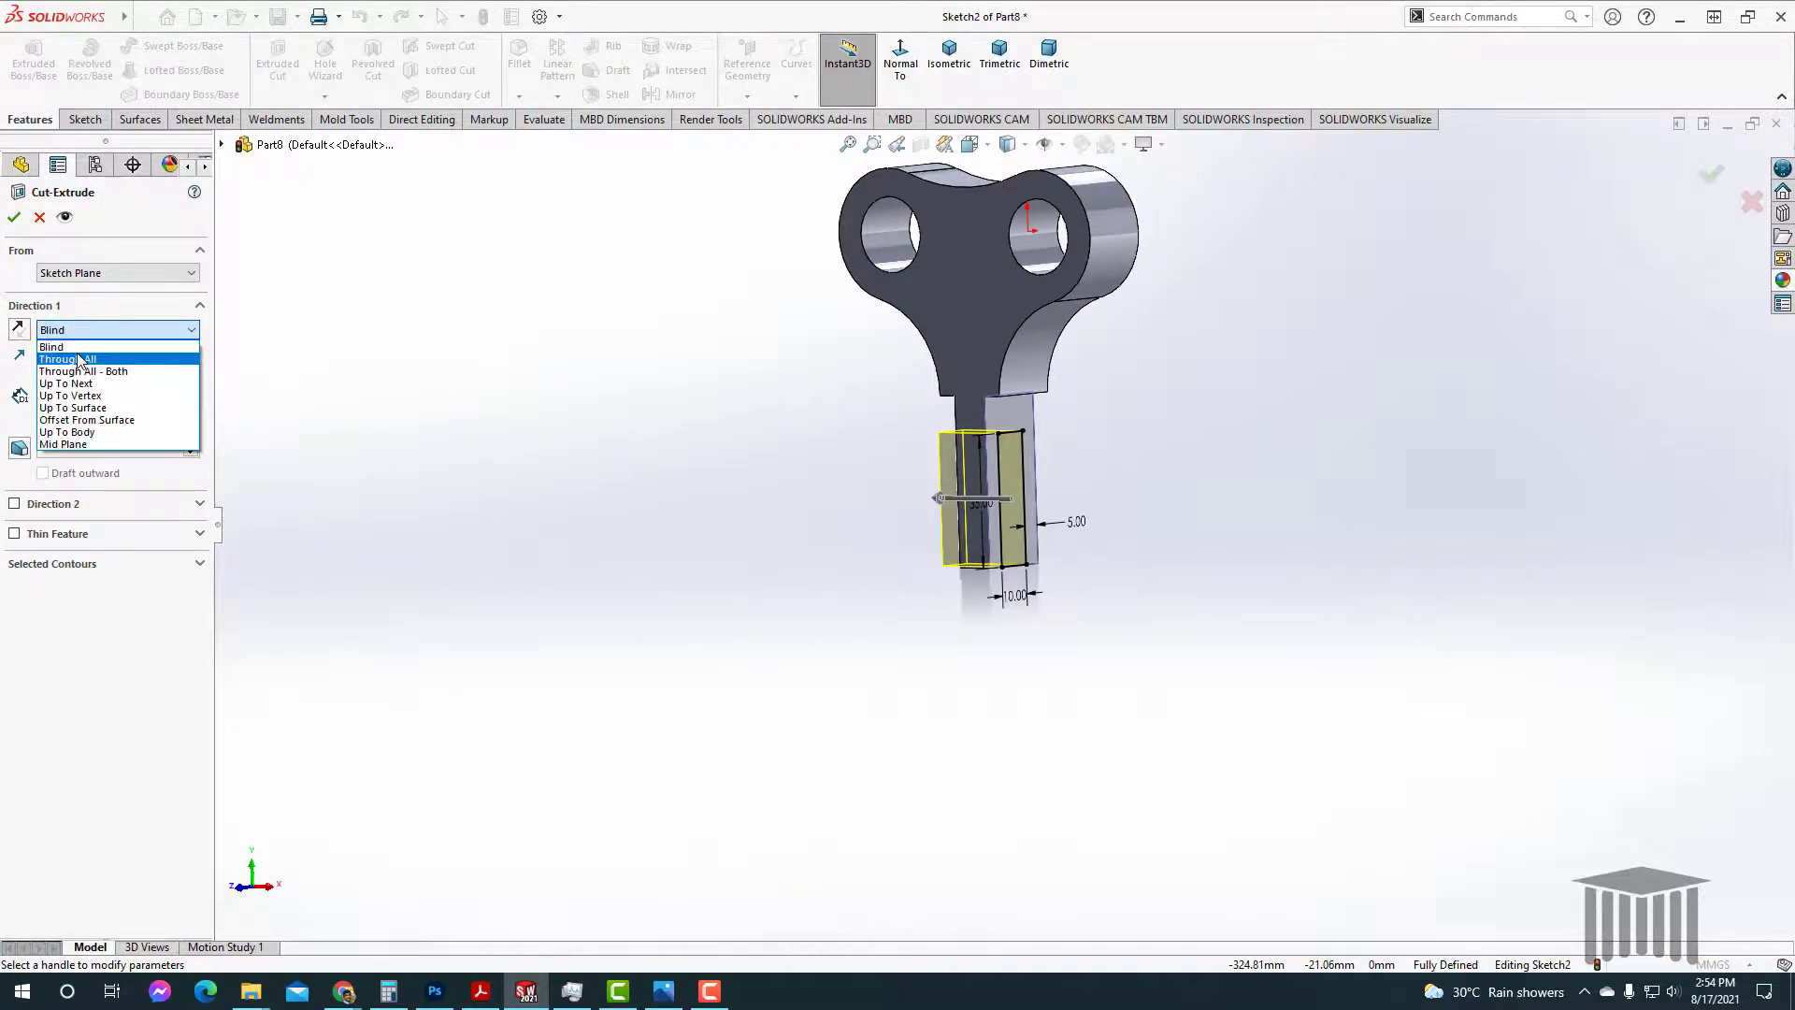
click(80, 360)
click(14, 216)
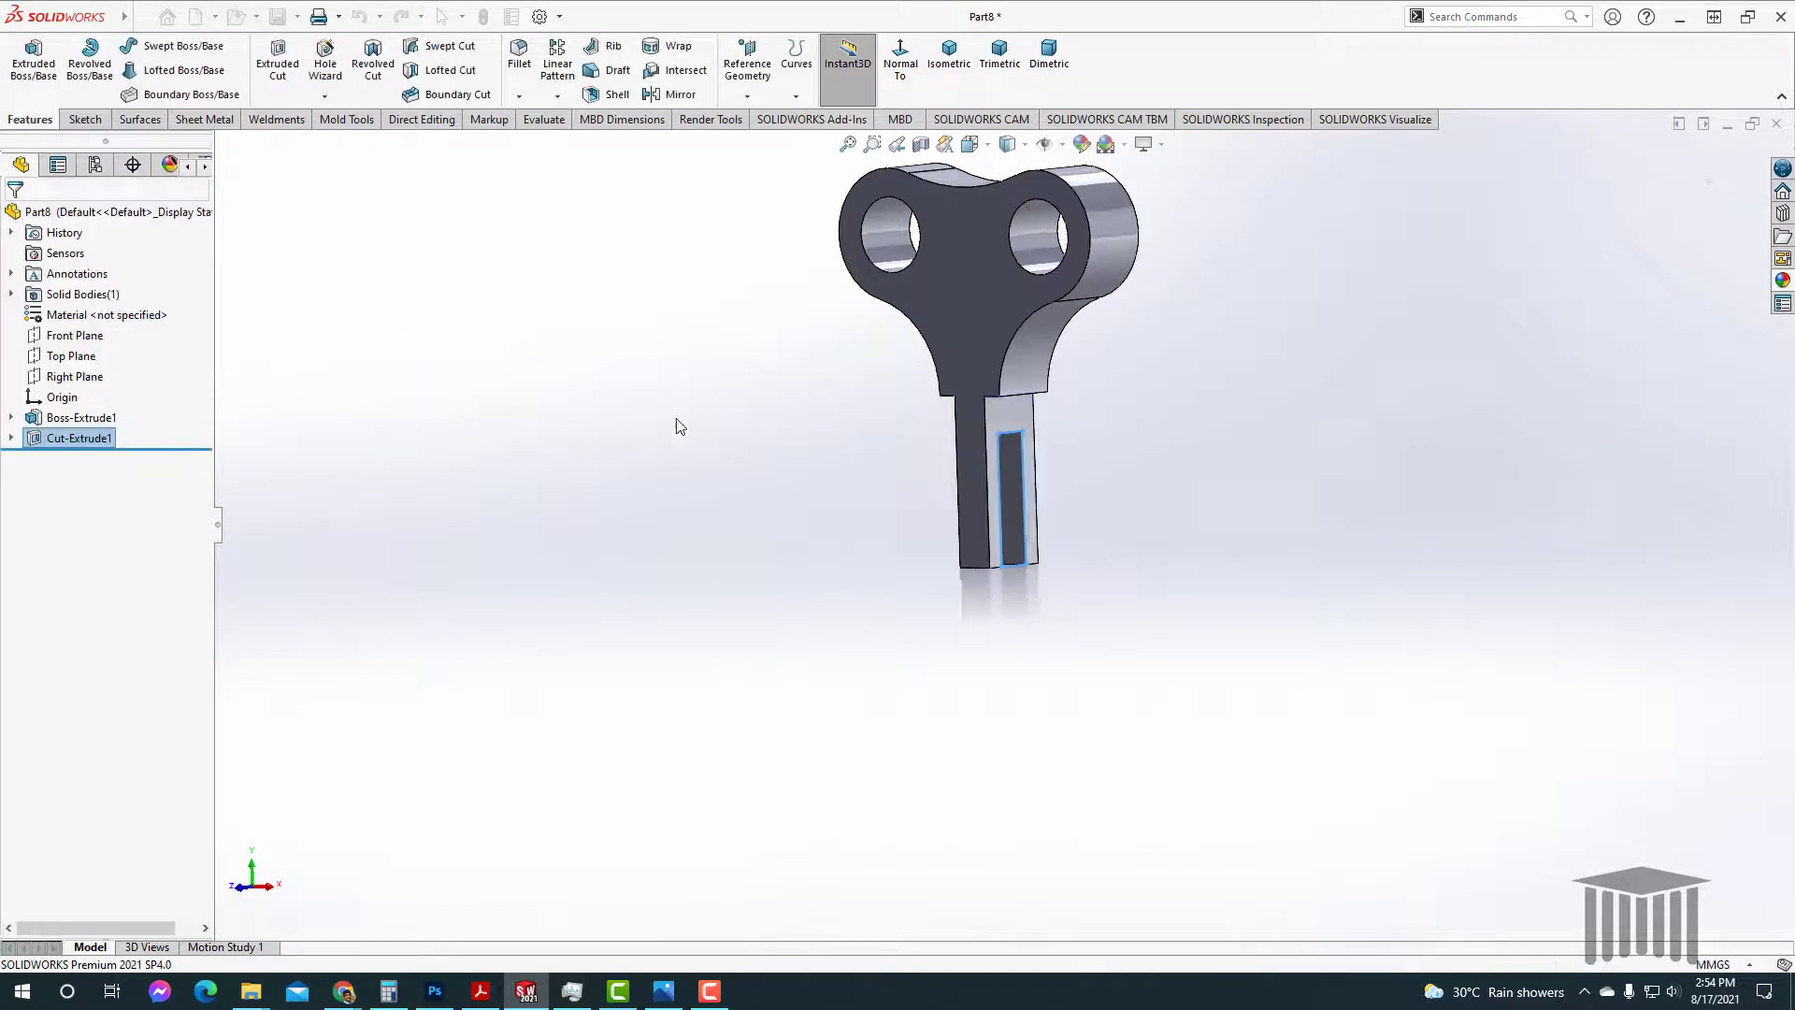
Step: Apply a green colour appearance, RGB 0, 217, 144, to the whole part
middle_drag(1231, 464, 1298, 493)
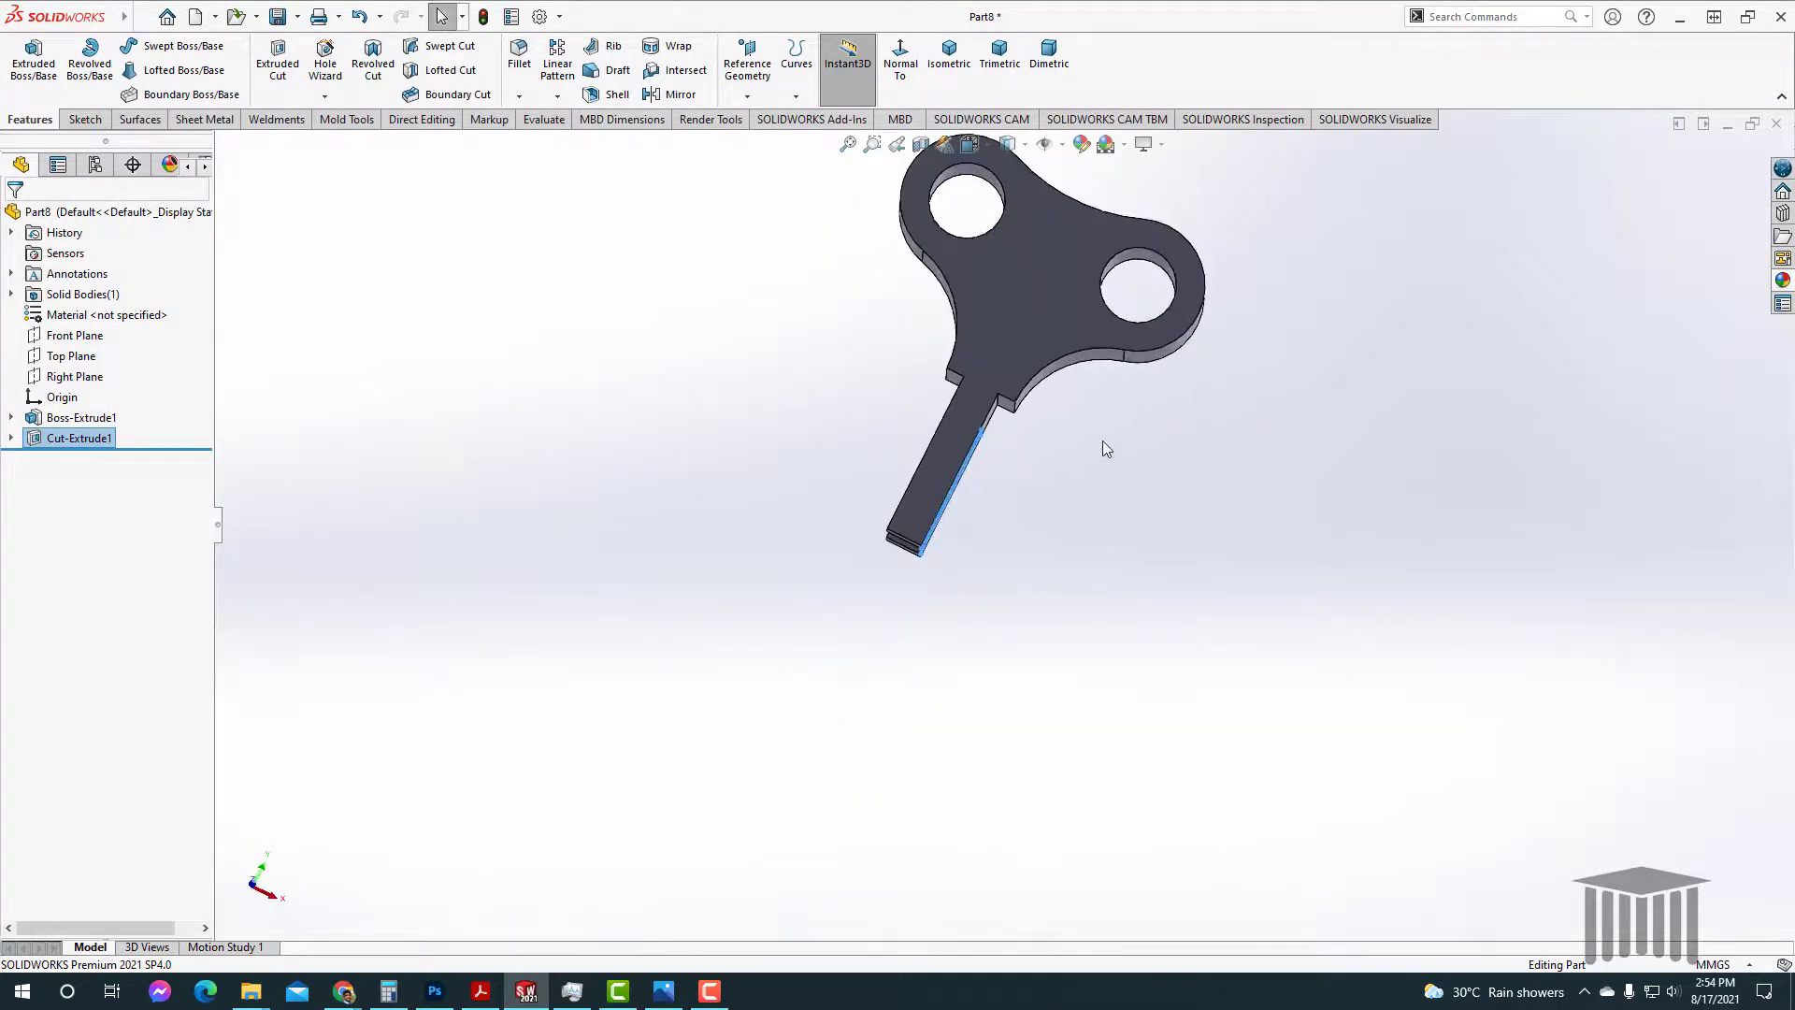
click(949, 52)
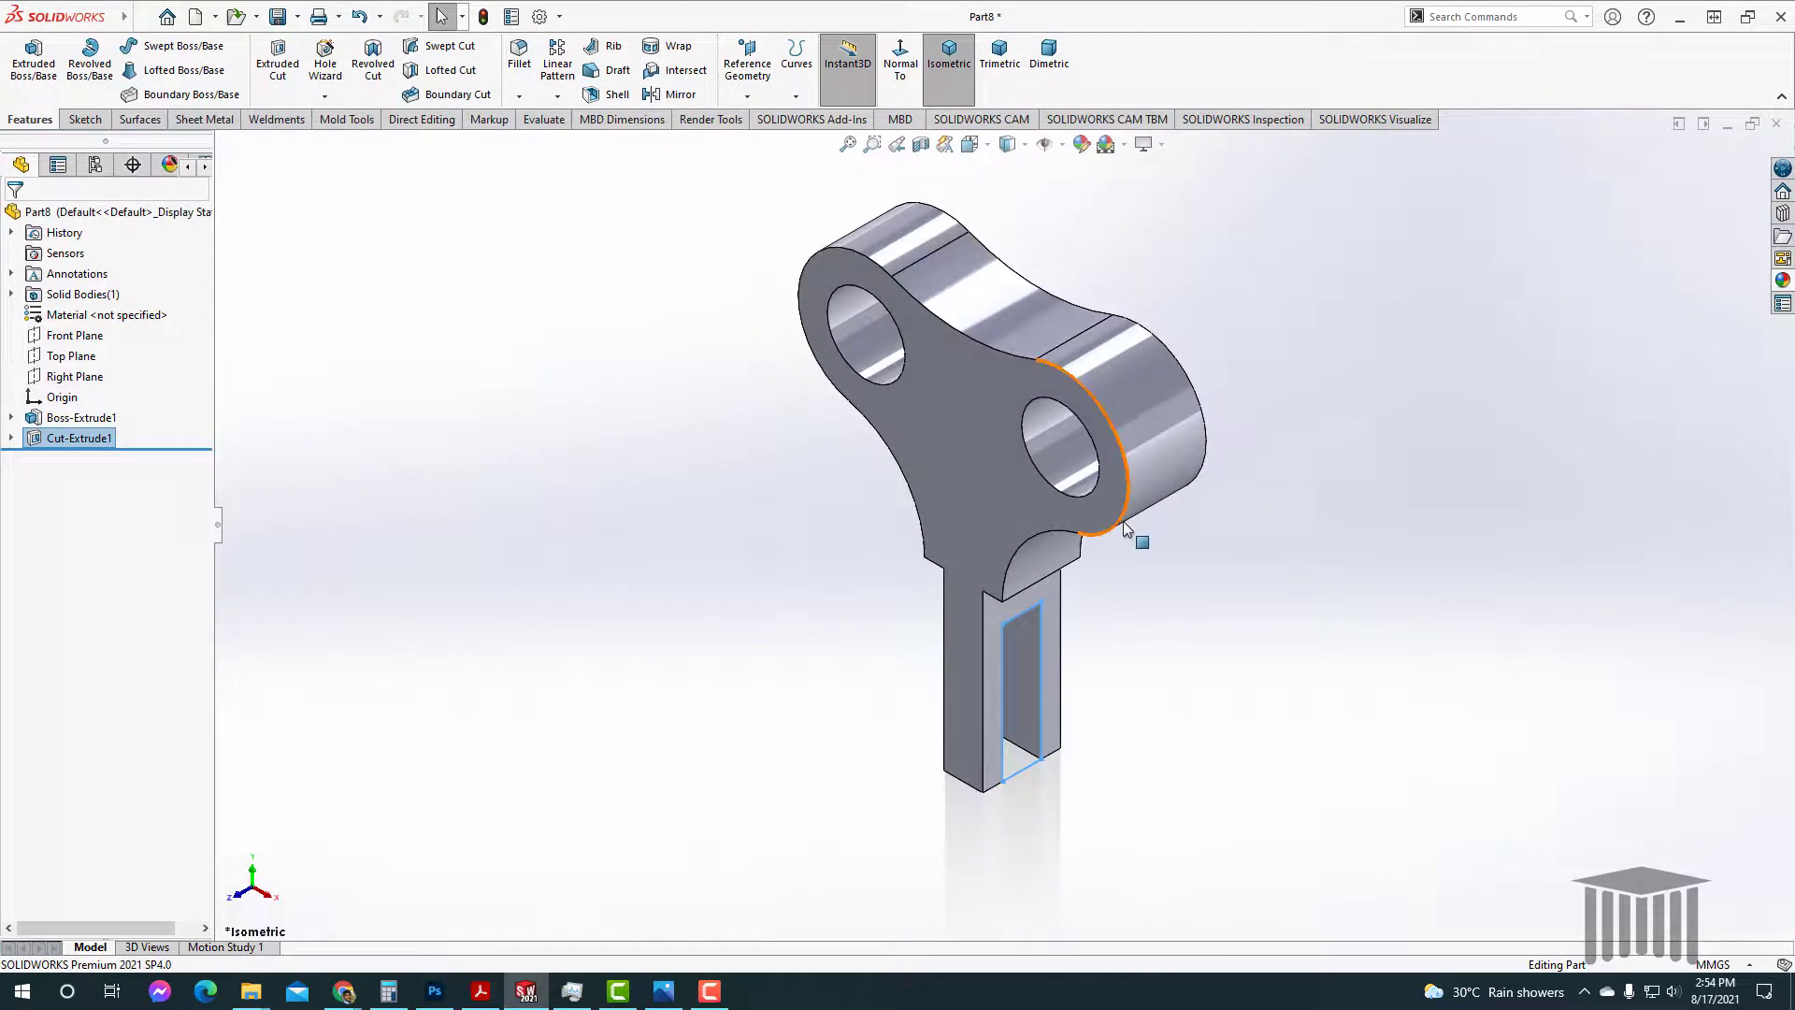
click(1006, 320)
click(1367, 412)
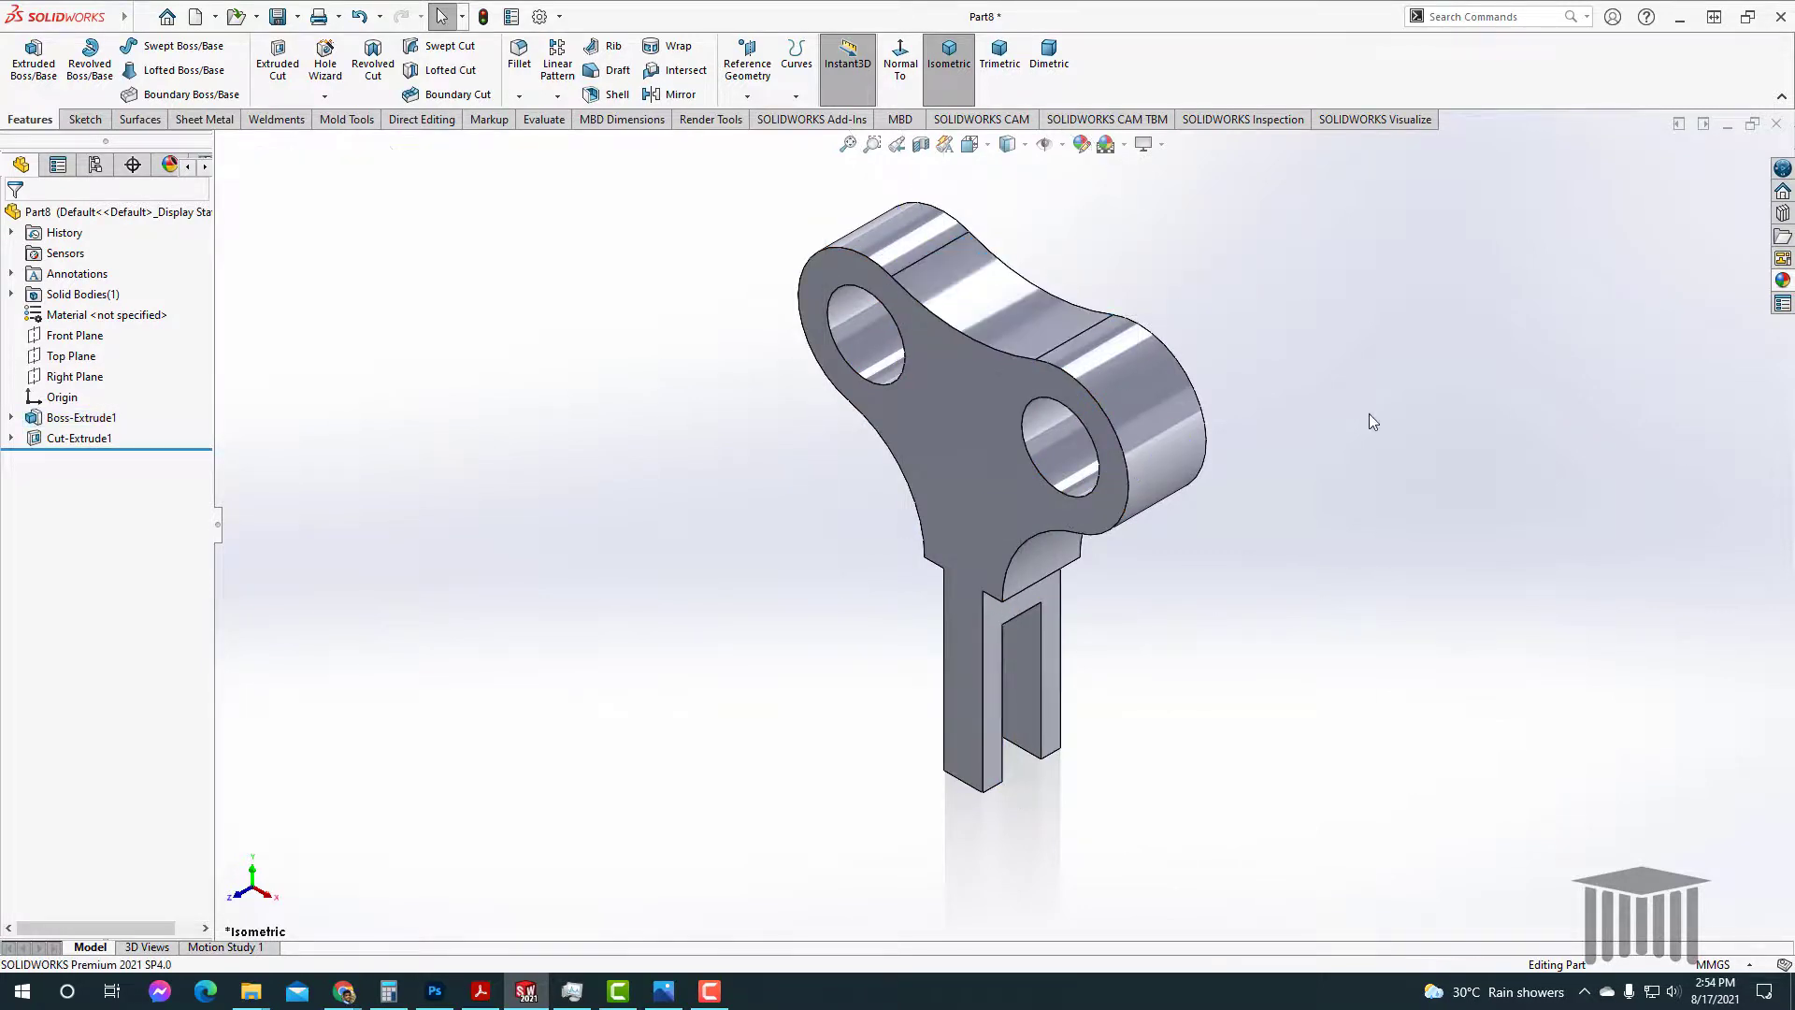
click(1082, 143)
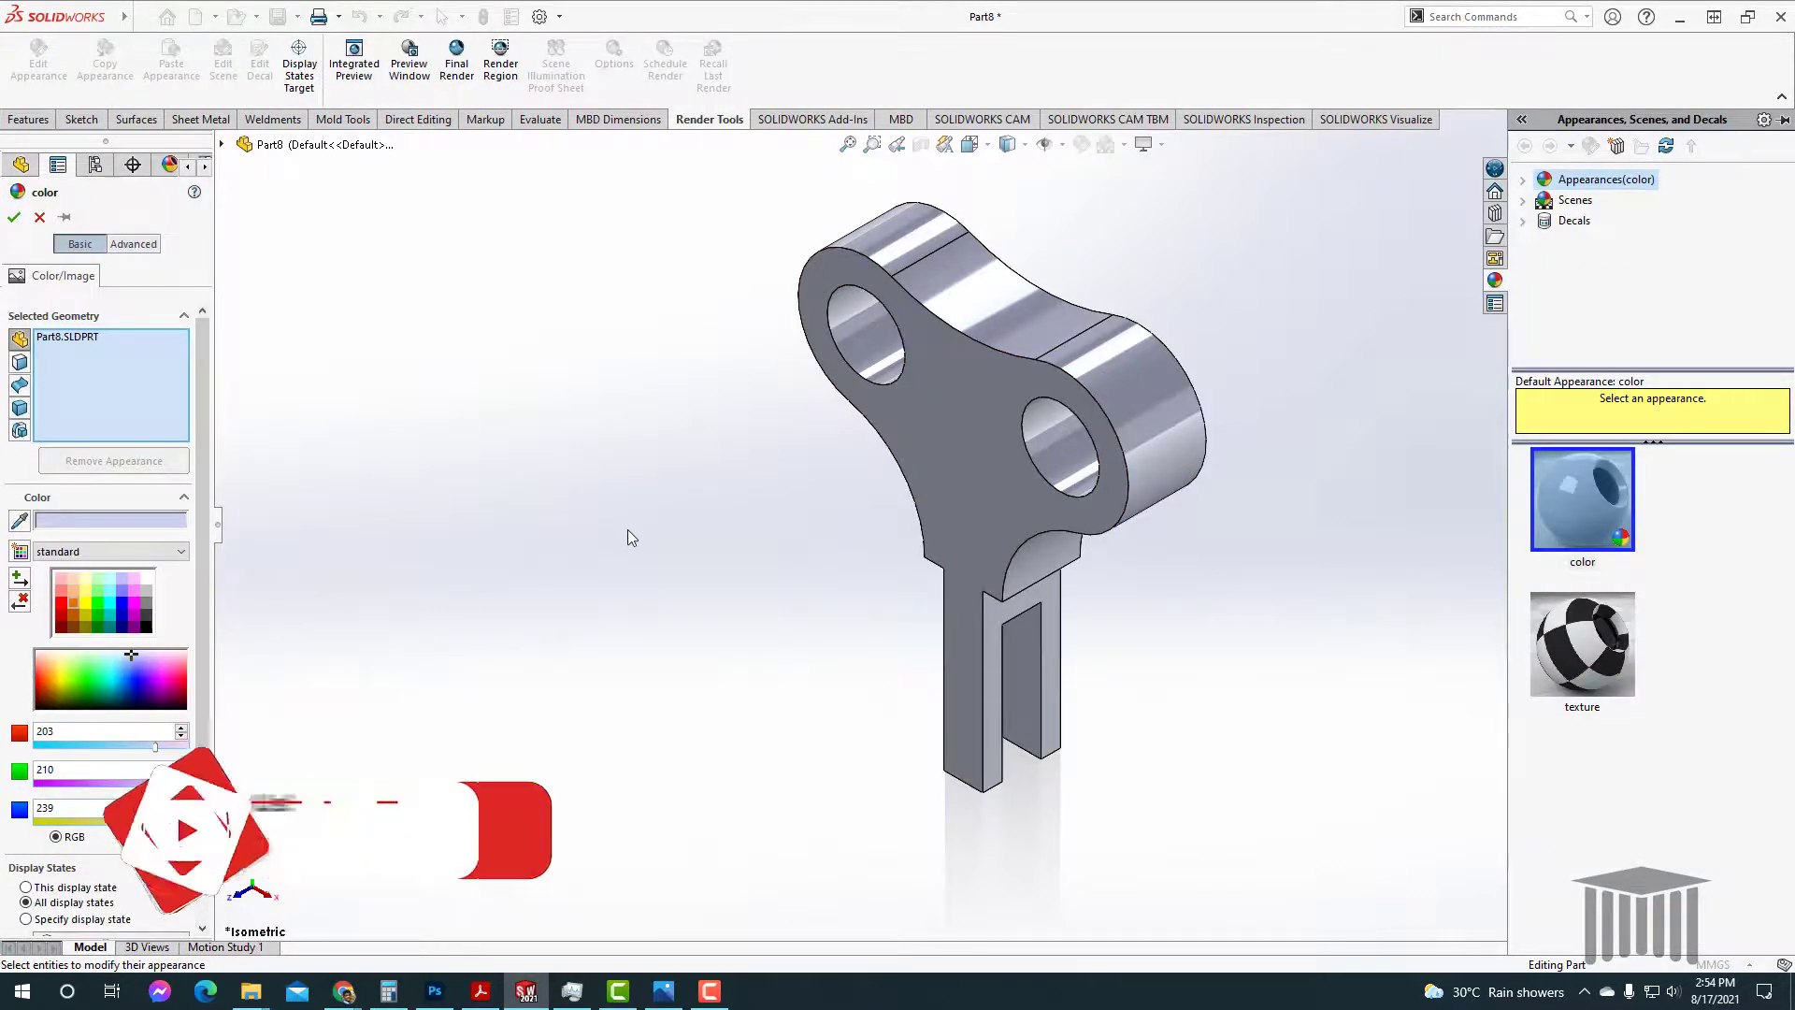
click(14, 528)
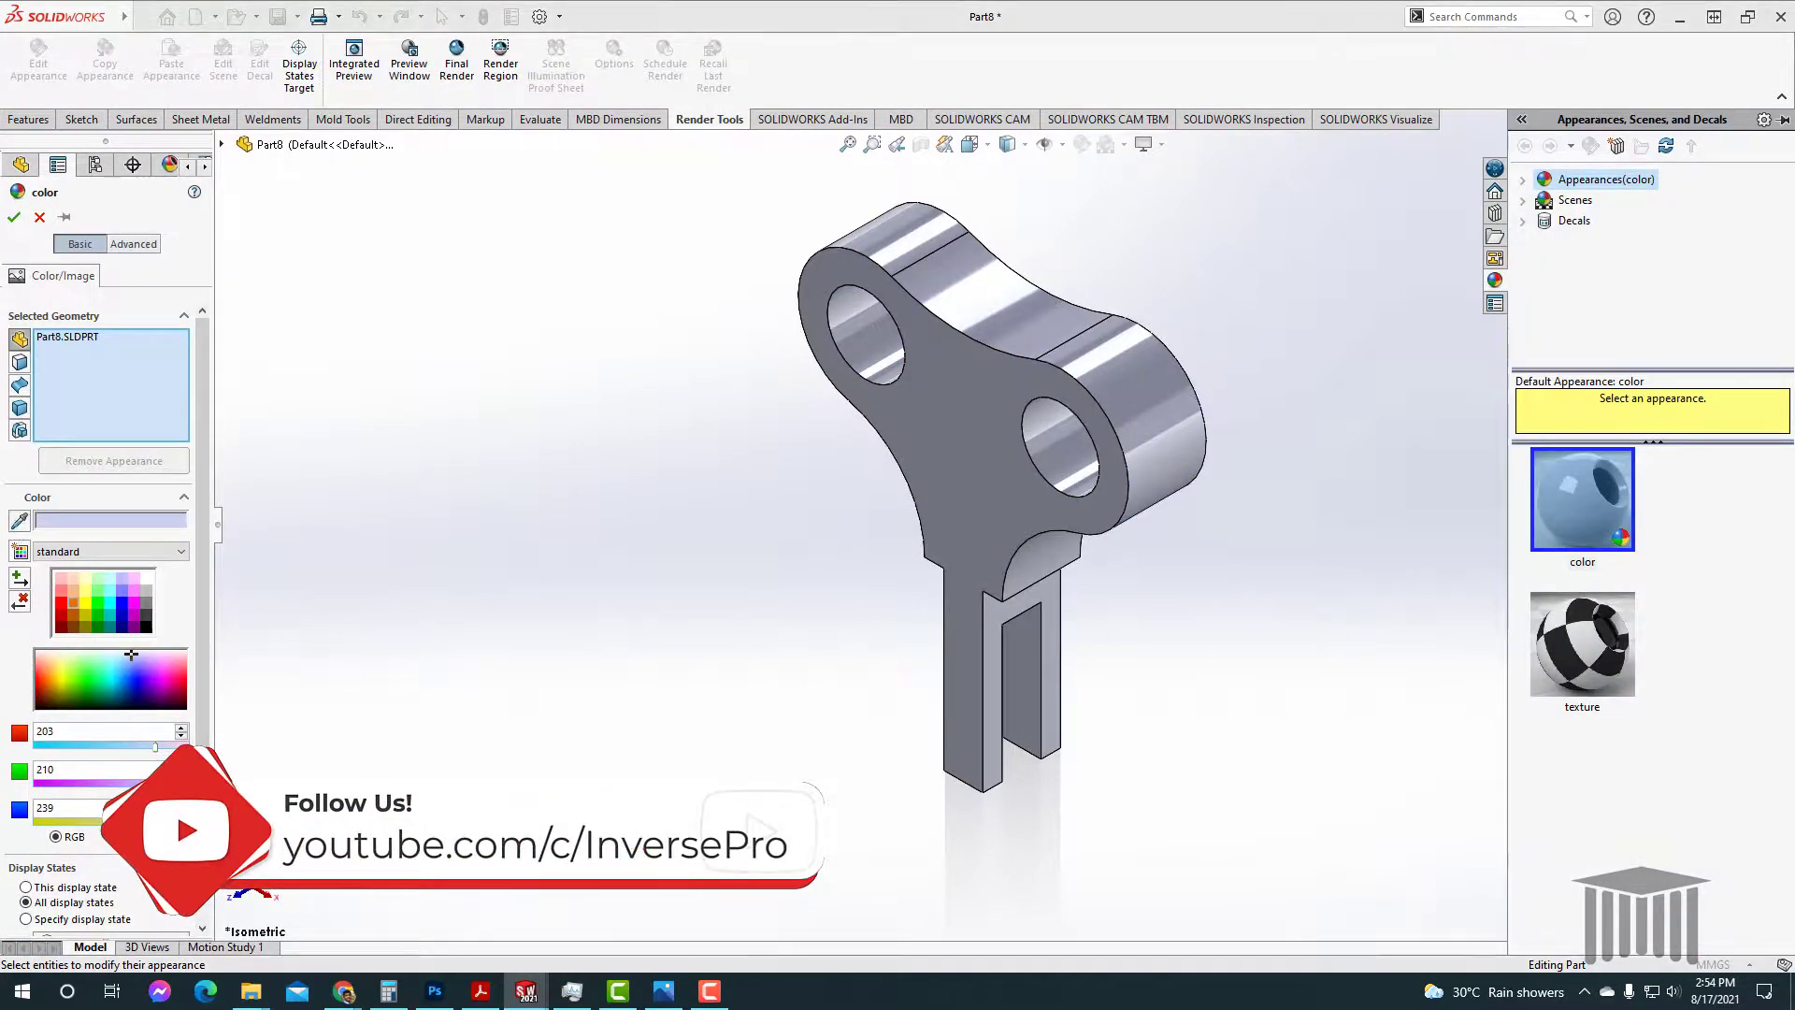
click(102, 684)
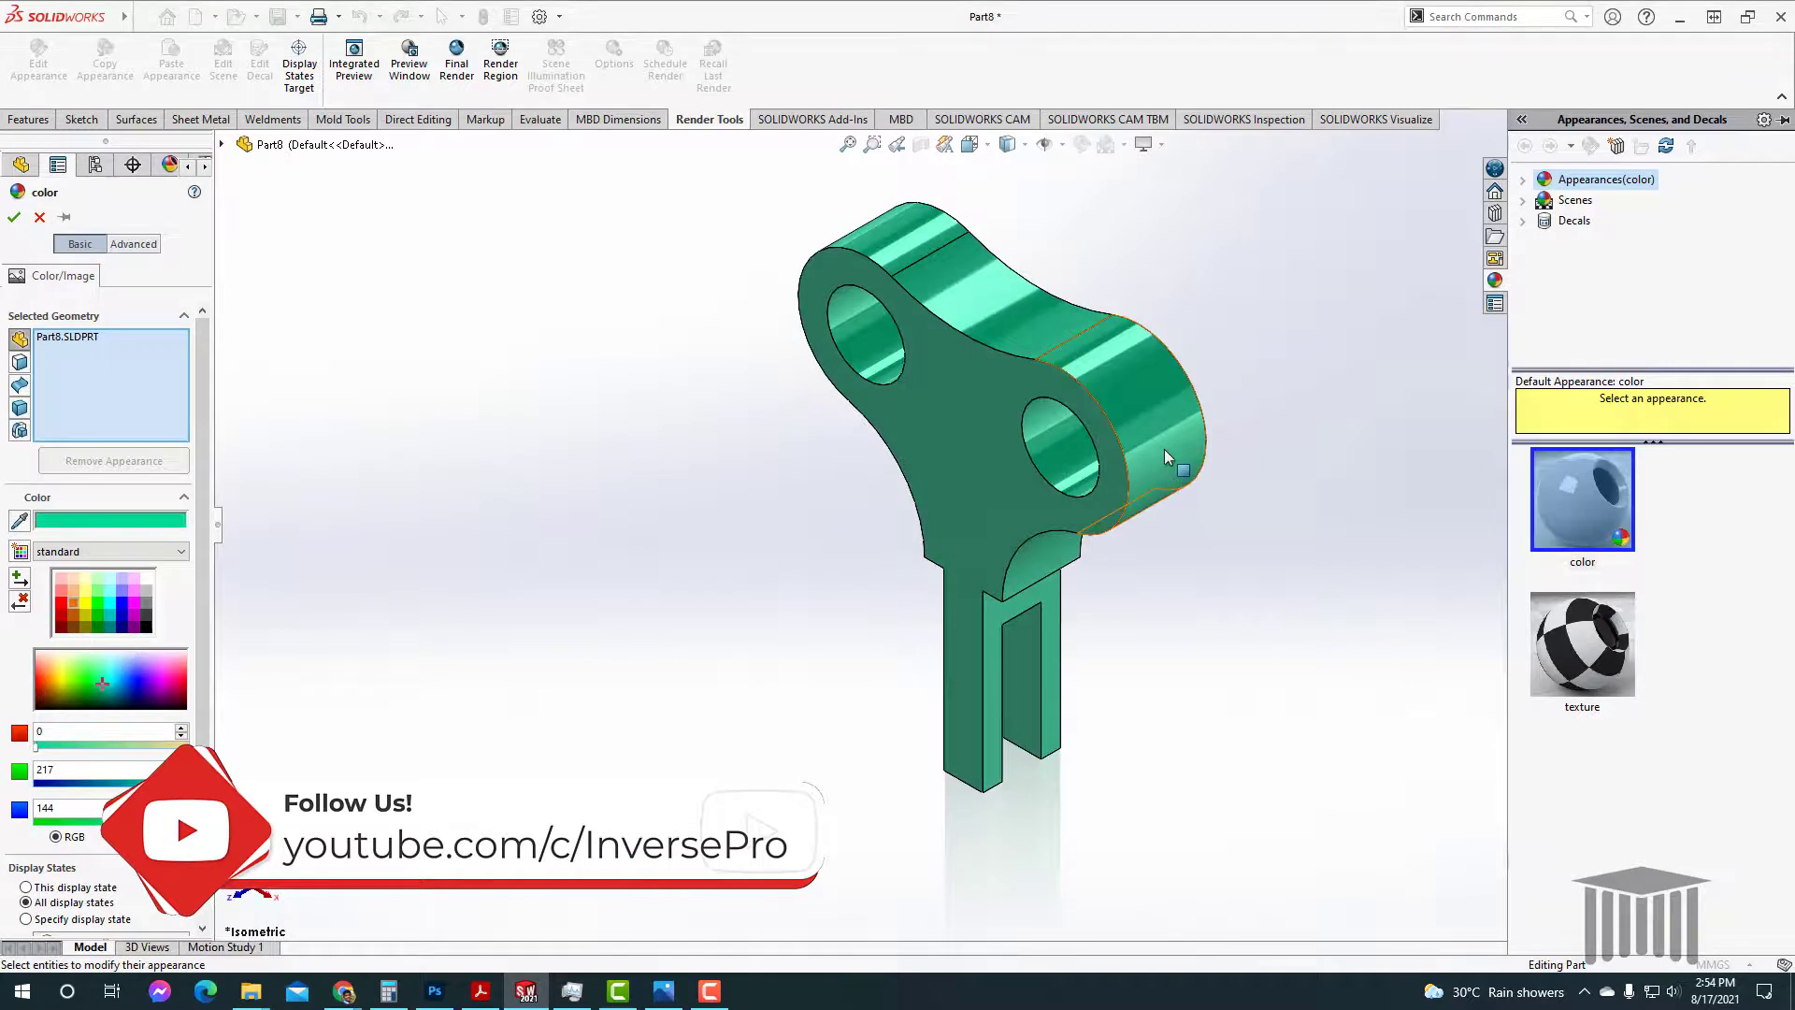
click(14, 218)
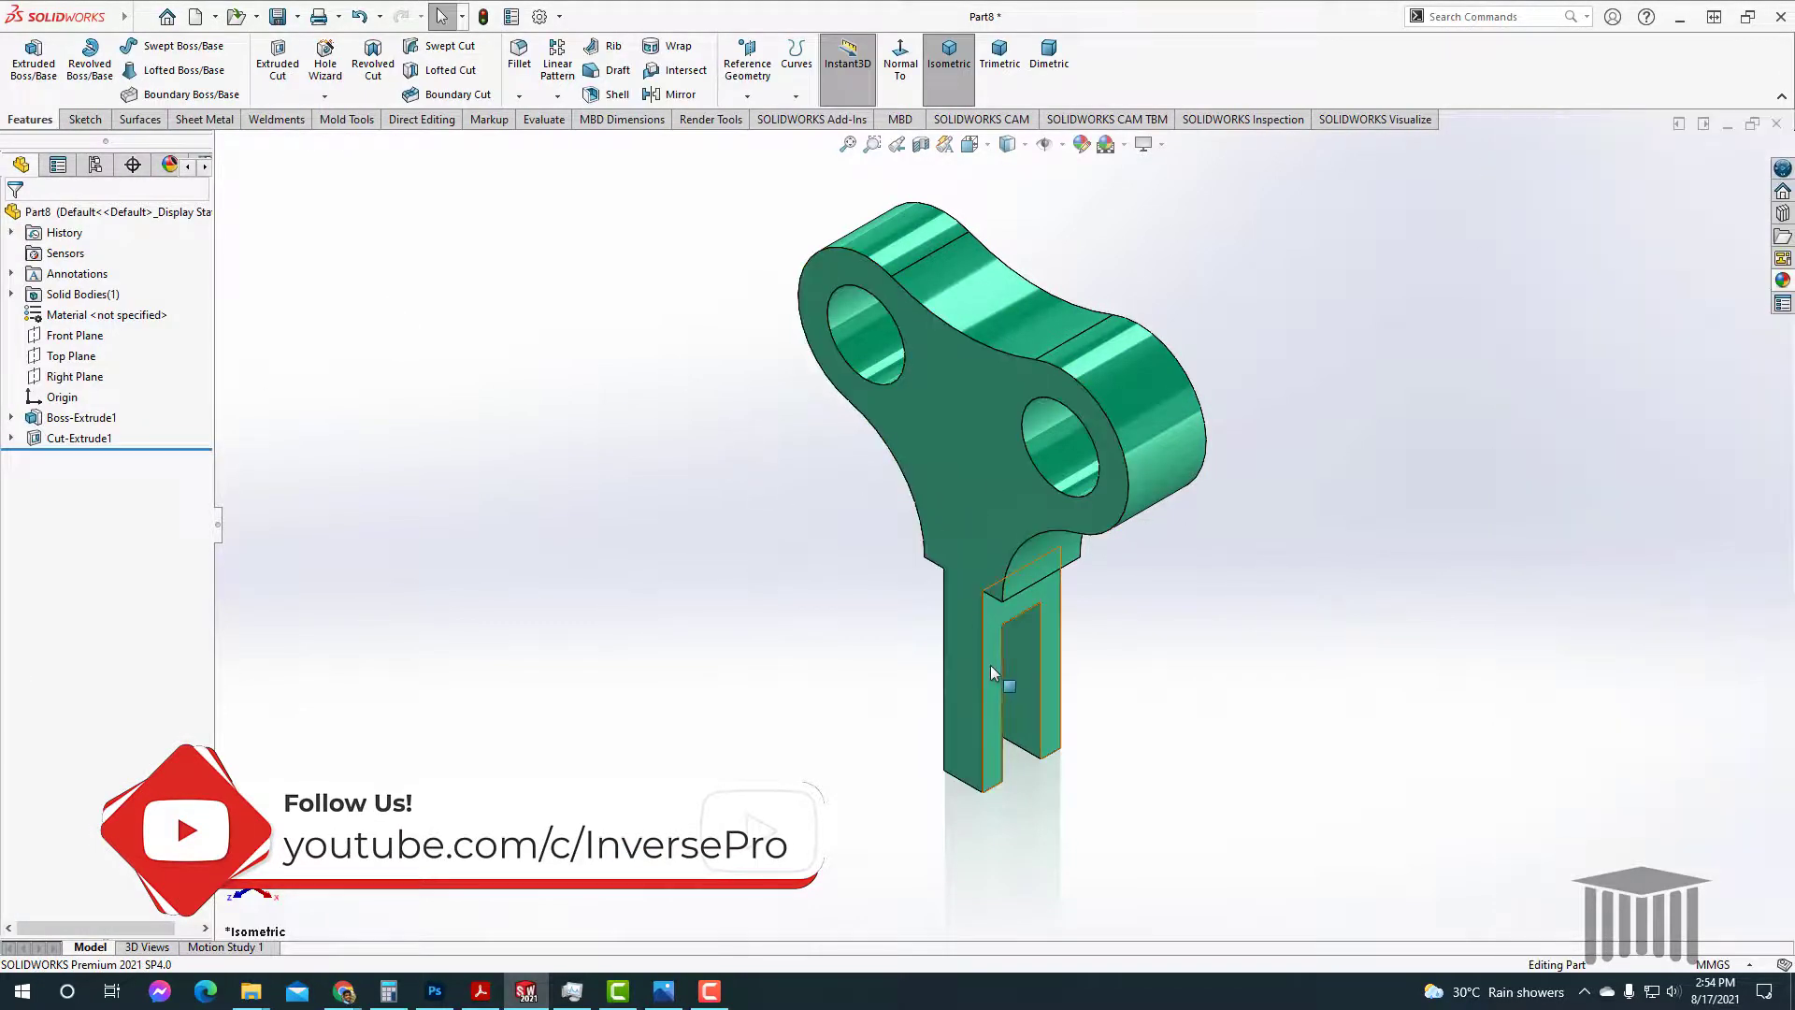
Step: Apply a red colour appearance, RGB 255, 0, 0, to the stem's slotted side face
click(963, 673)
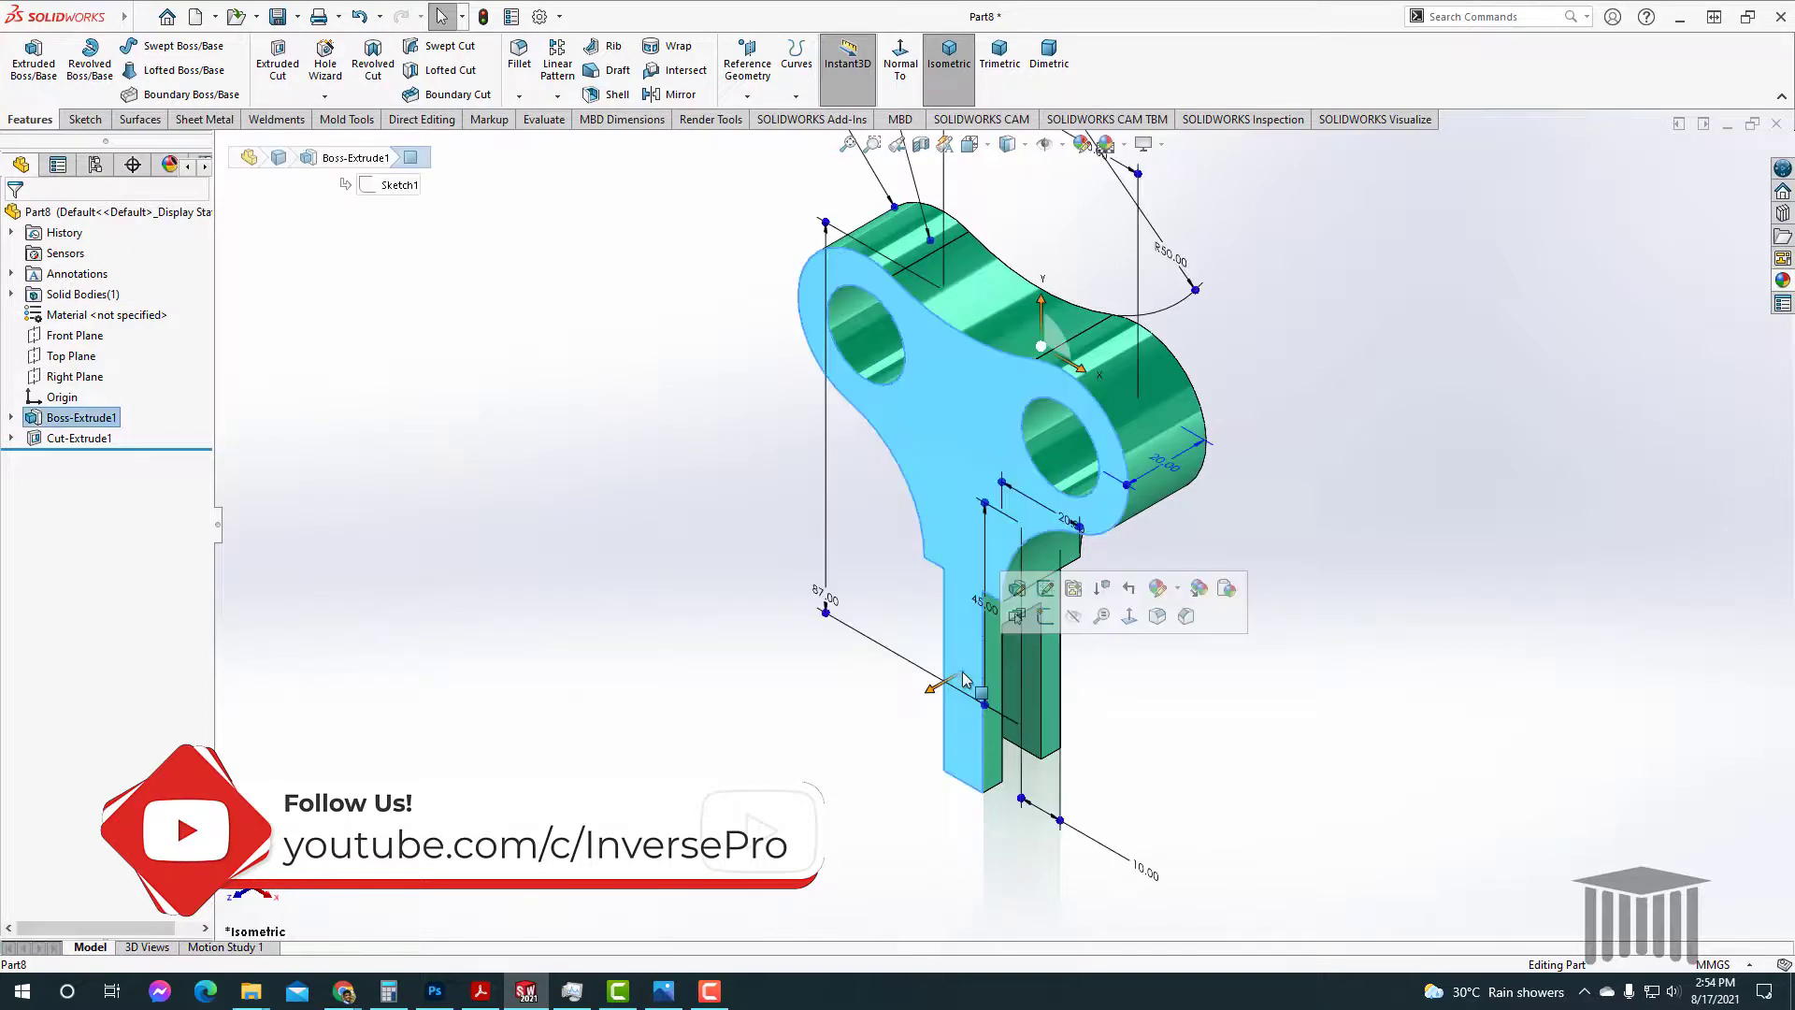
click(996, 662)
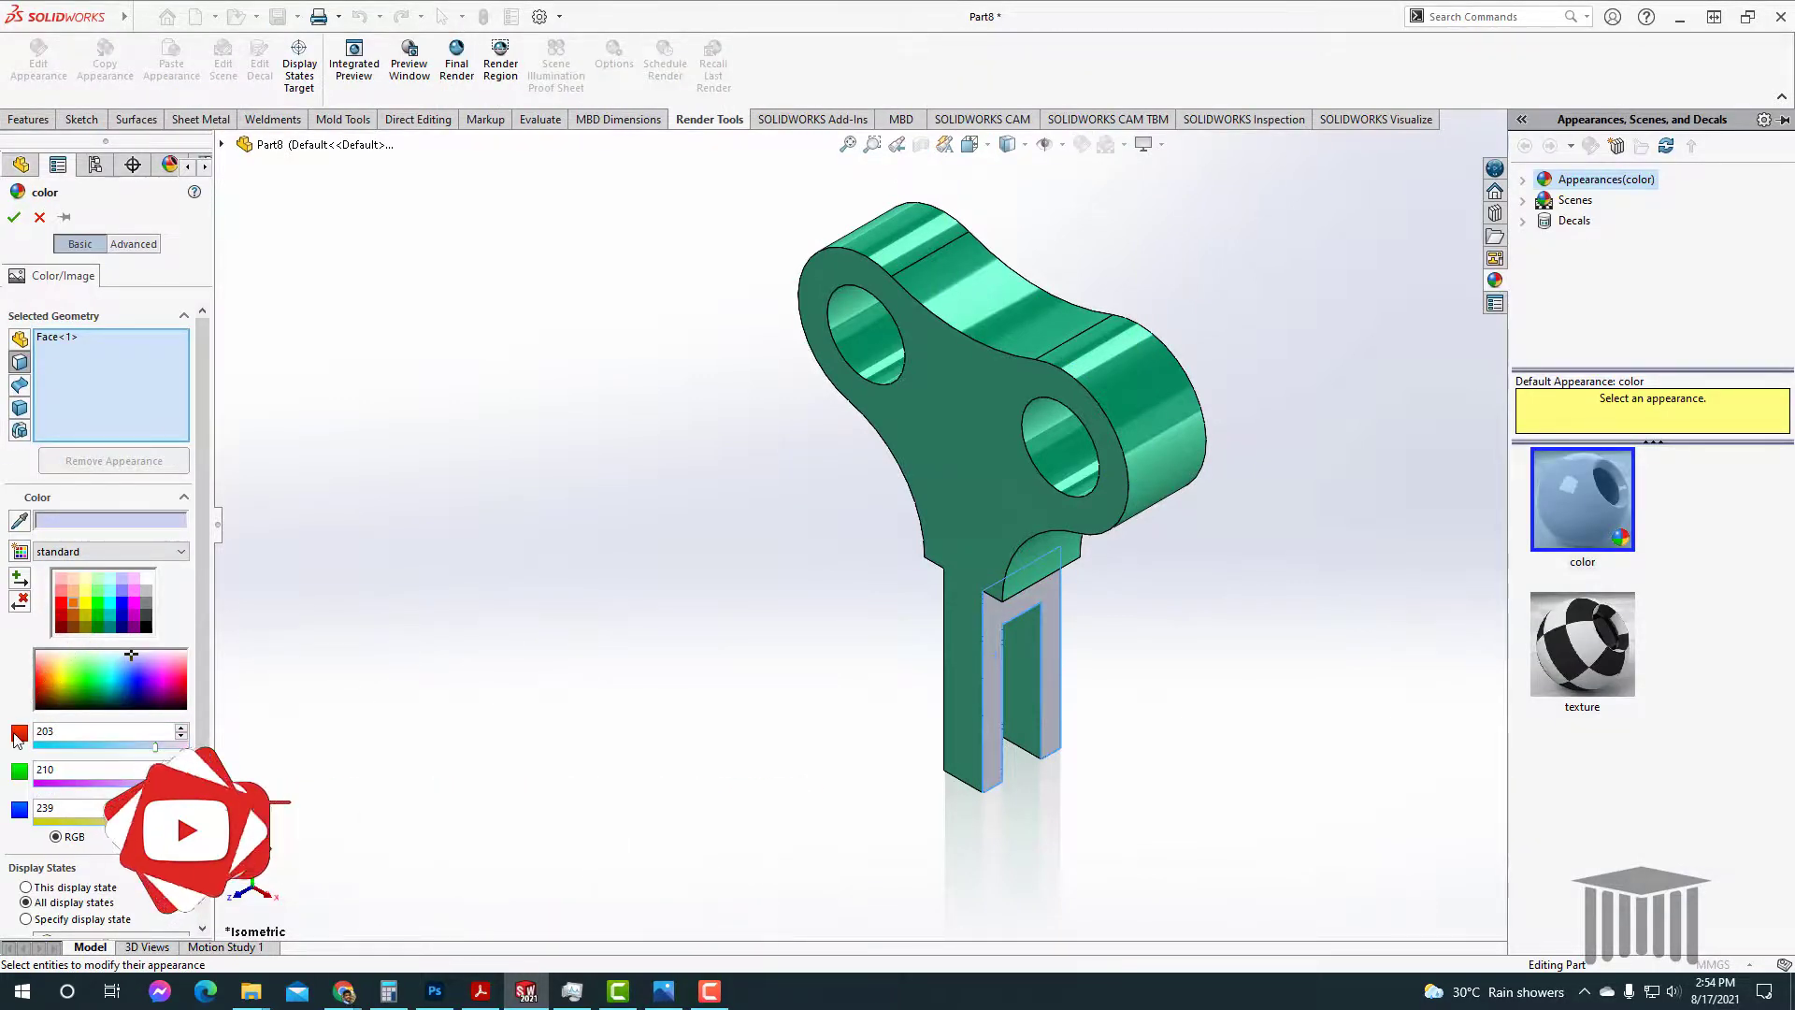
click(64, 605)
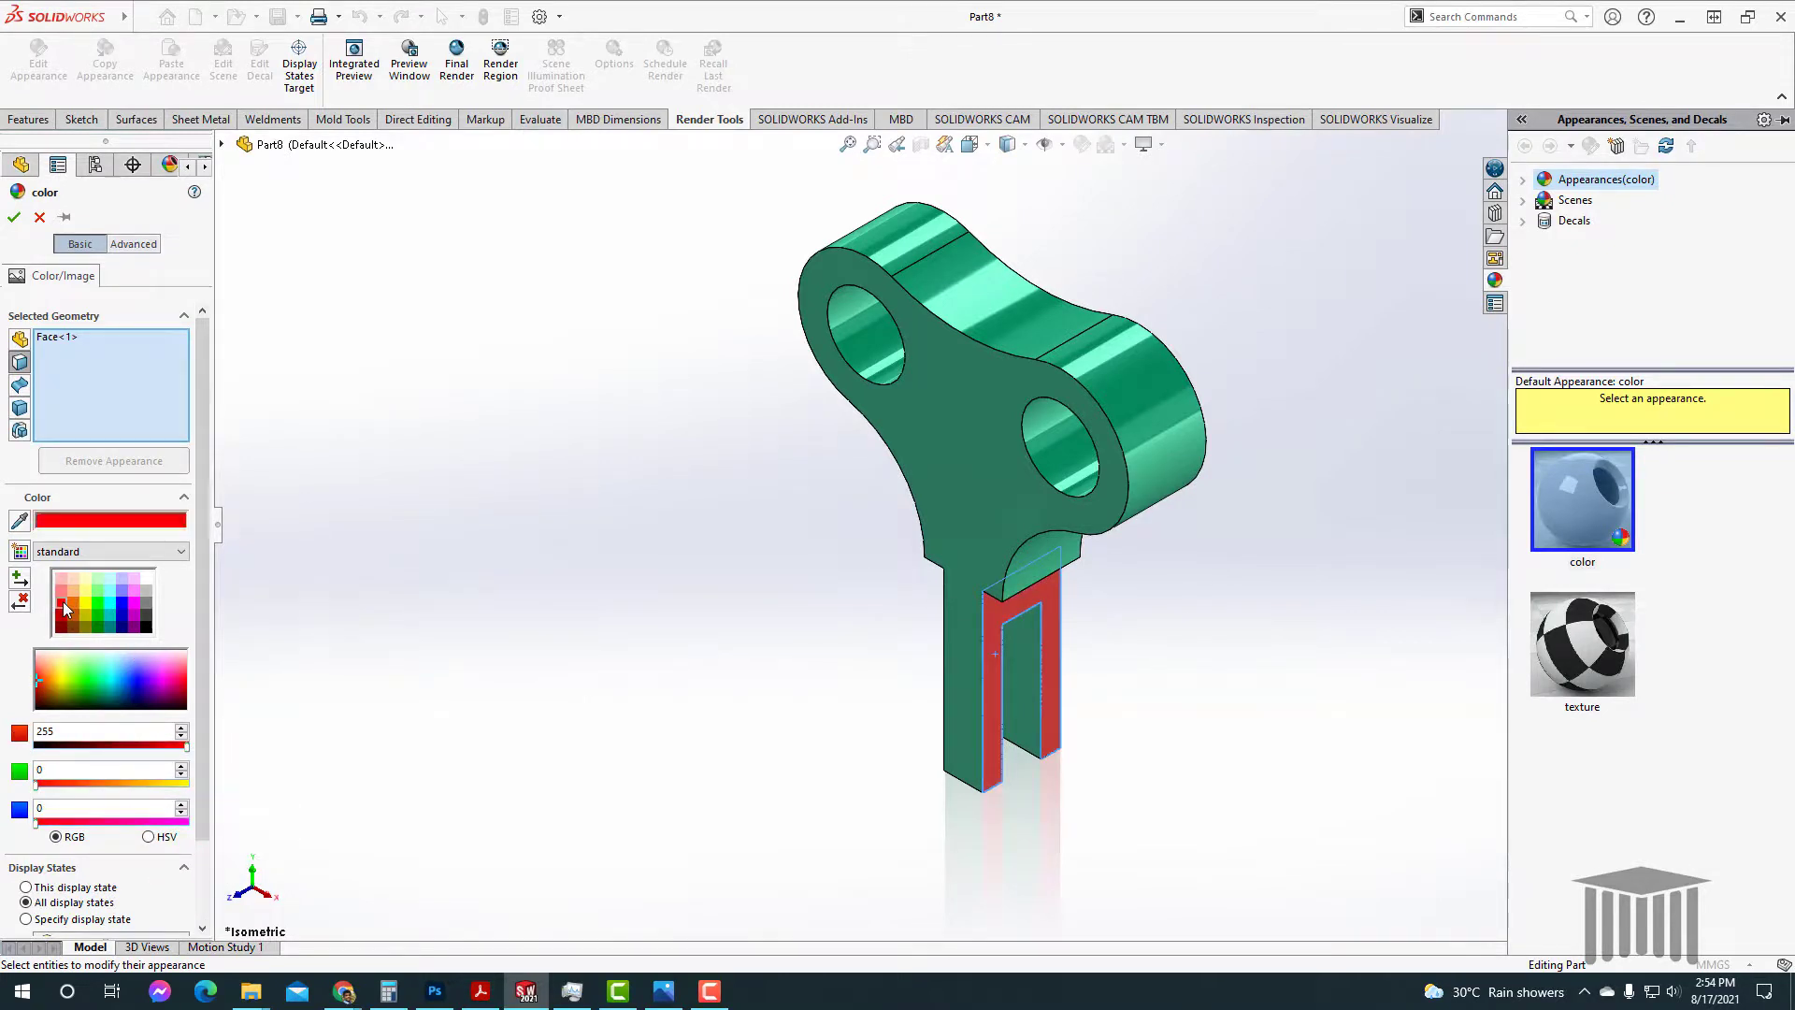